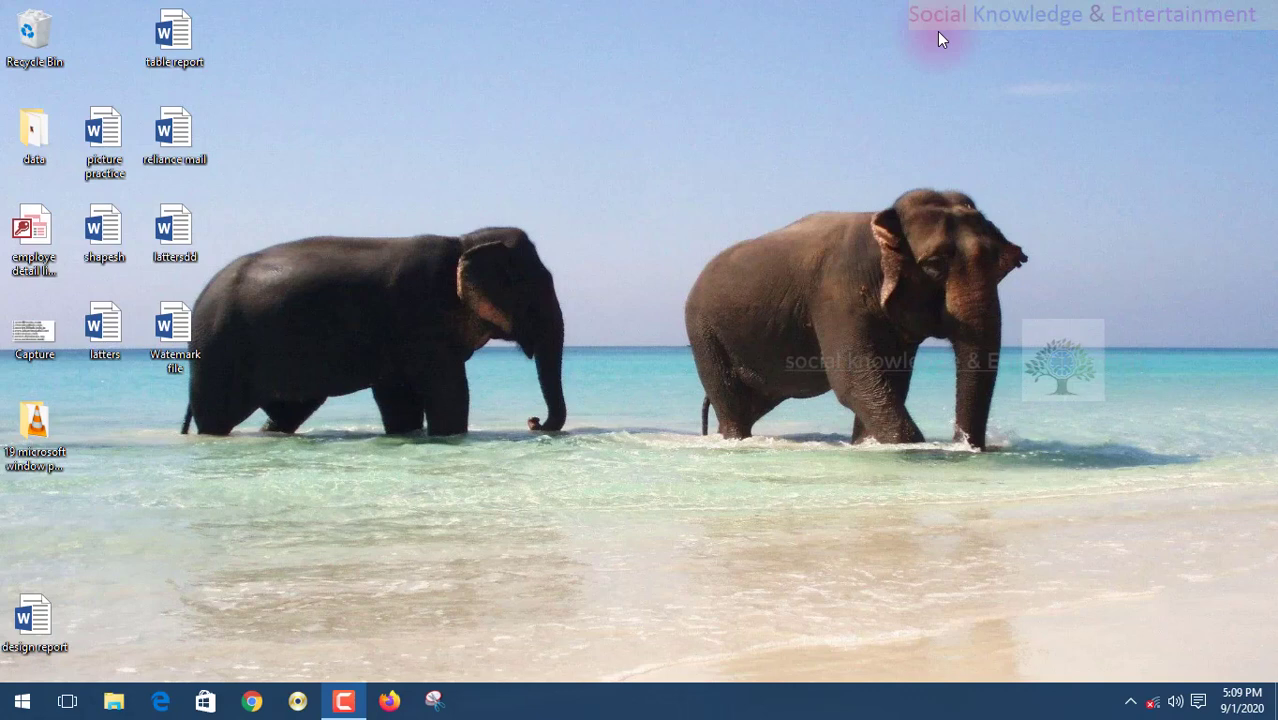
- Refresh the desktop, then open the Social Knowledge & Entertainment channel page from the YouTube search results
right_click(811, 158)
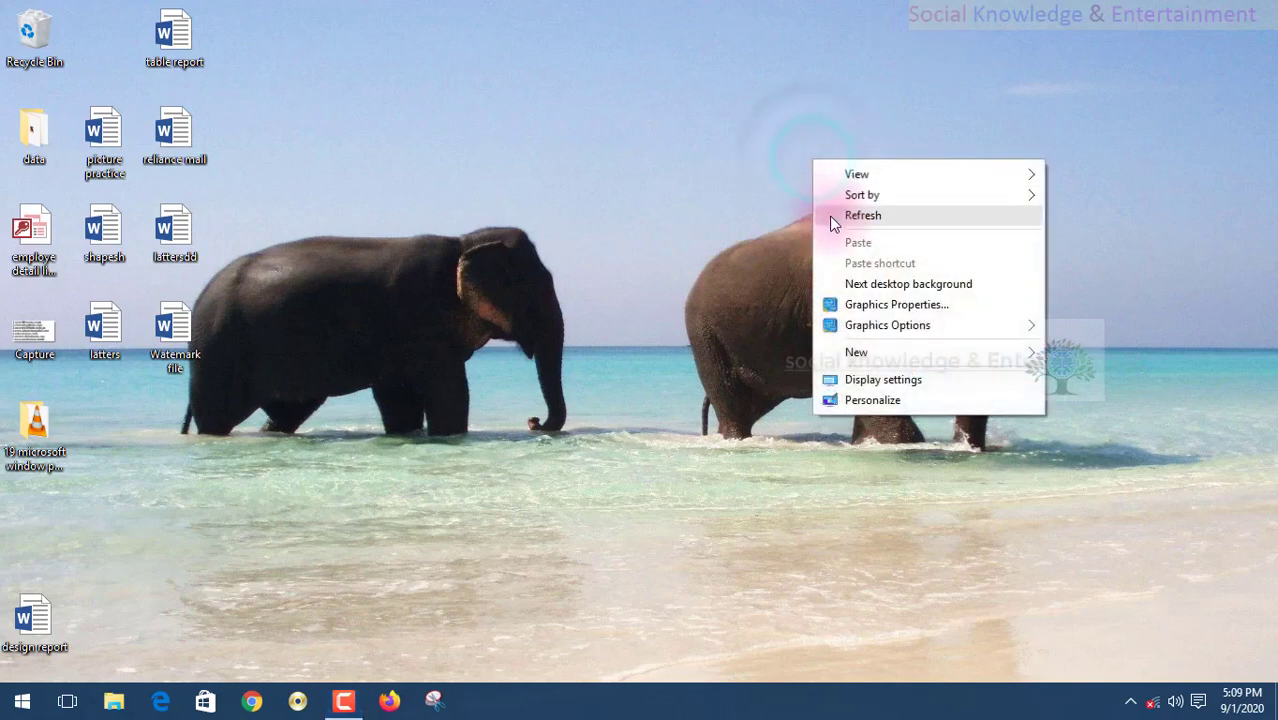
left_click(830, 215)
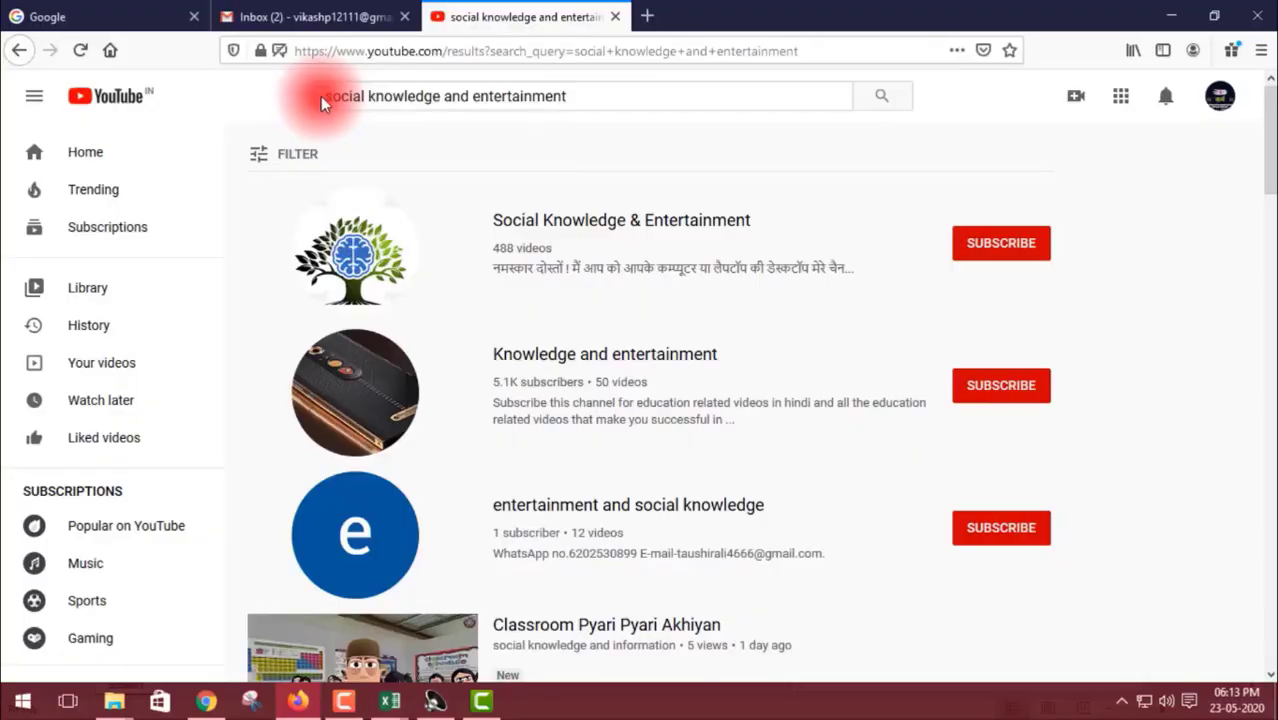
left_click_drag(321, 96, 586, 101)
left_click(586, 101)
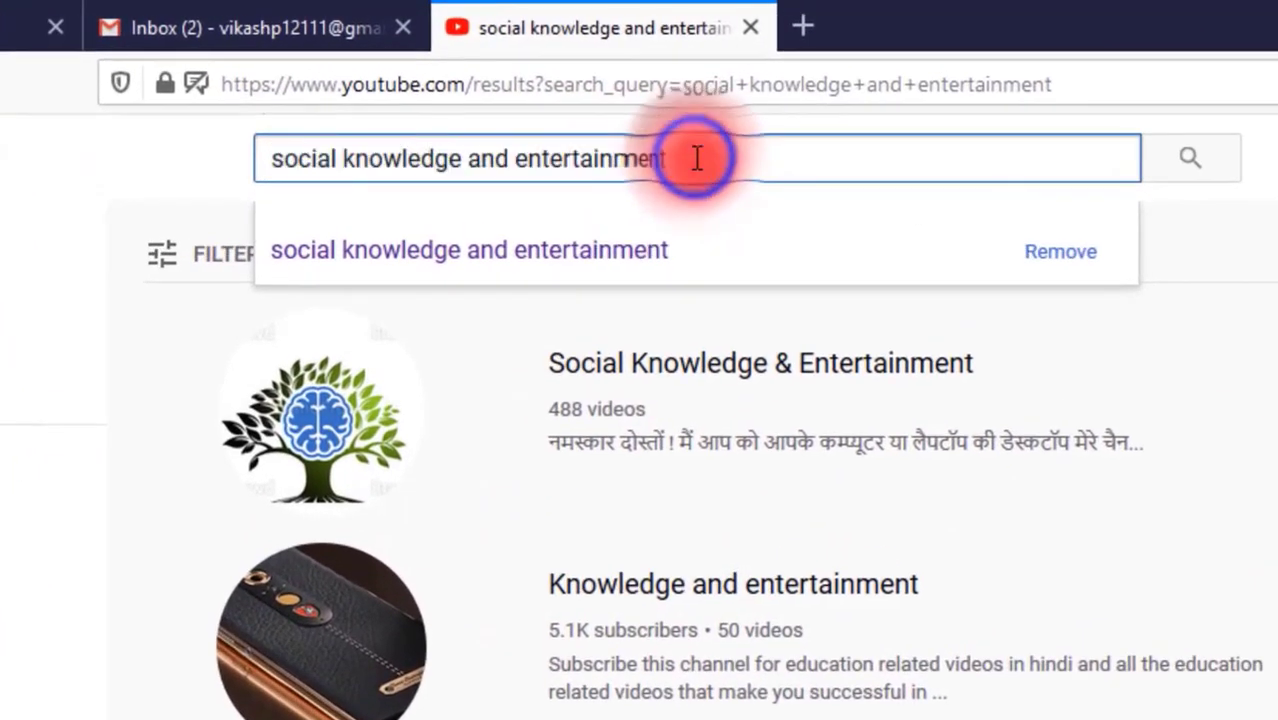
left_click_drag(697, 158, 251, 157)
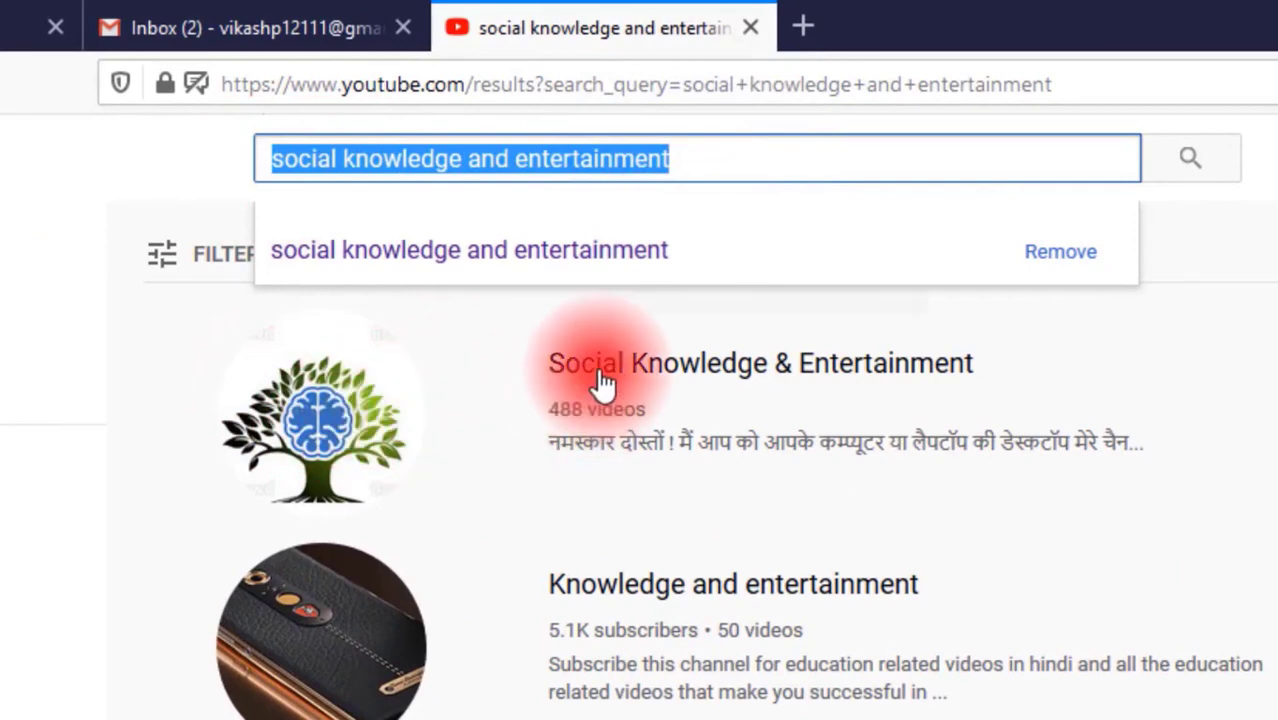
left_click(414, 380)
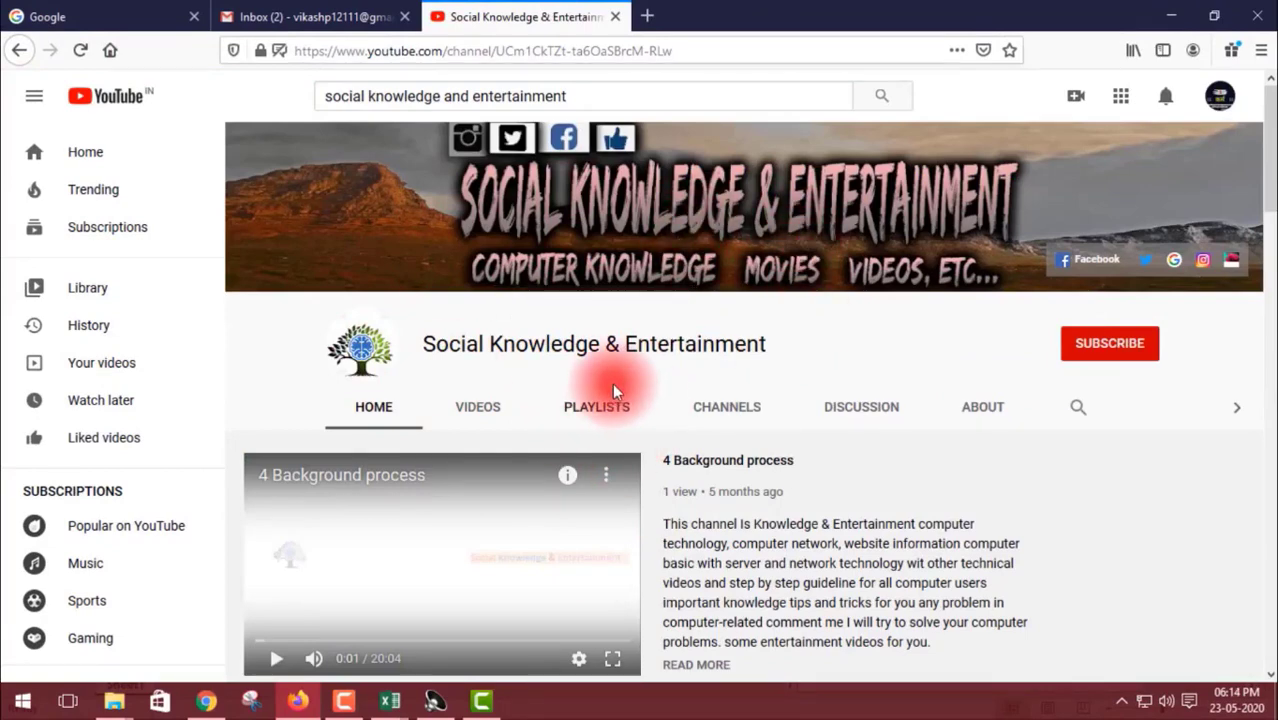
scroll(529, 322, "down", 1)
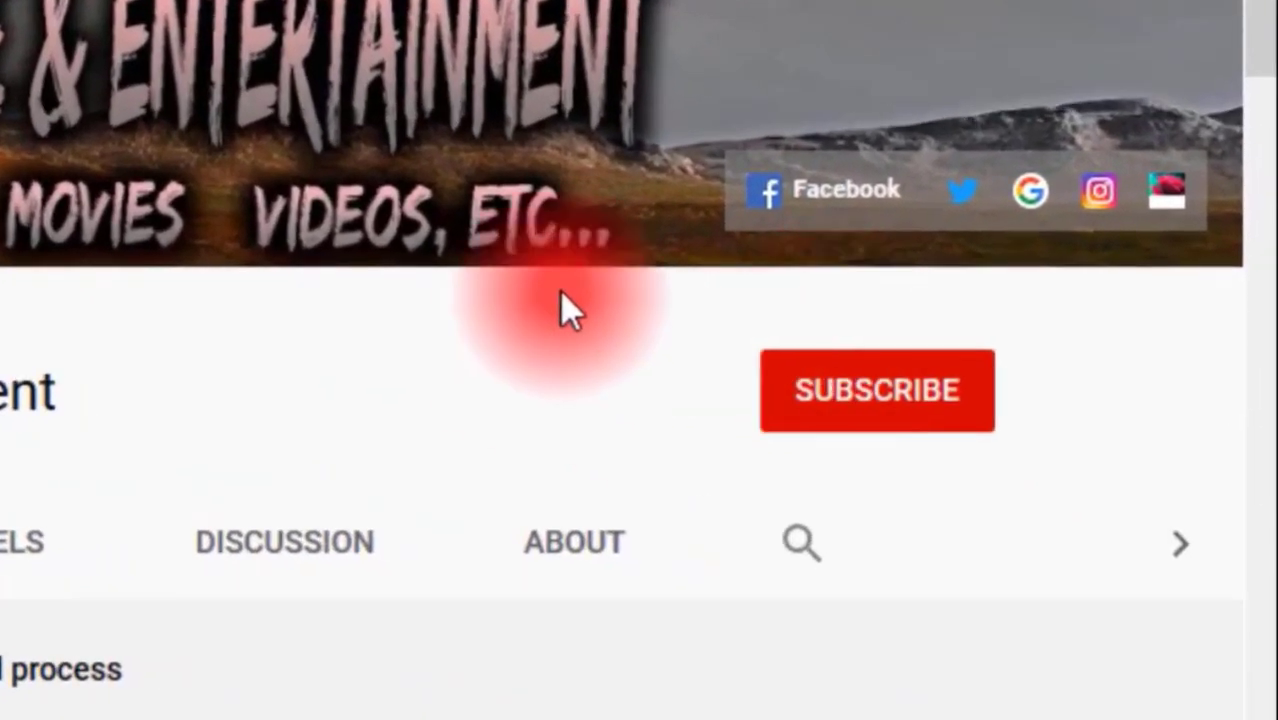
- Subscribe to the channel and set its notifications to All
left_click(918, 425)
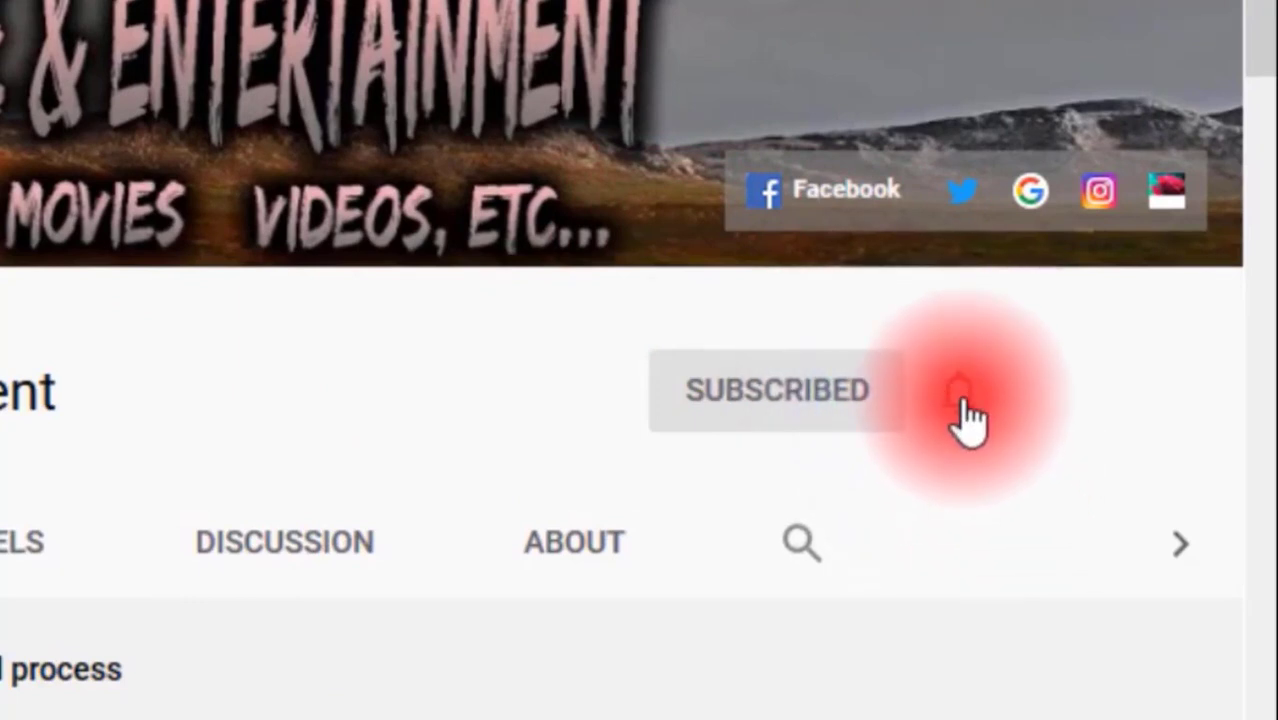
left_click(960, 398)
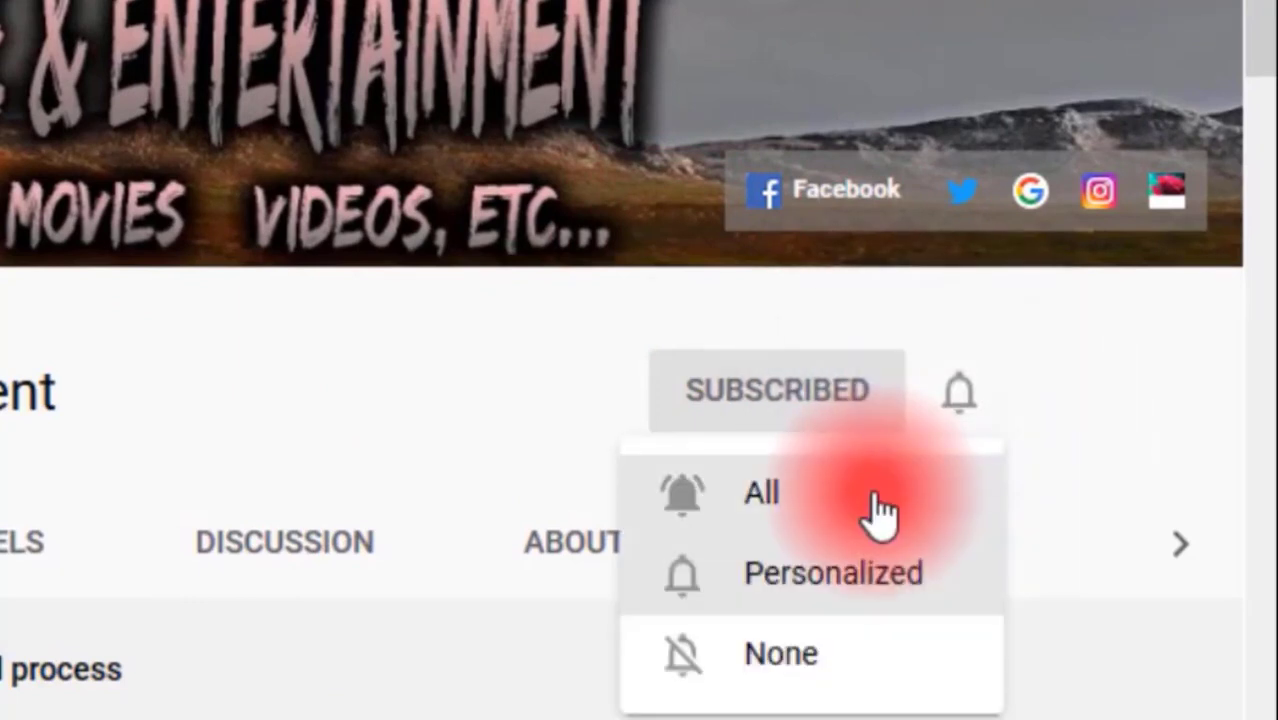
left_click(873, 495)
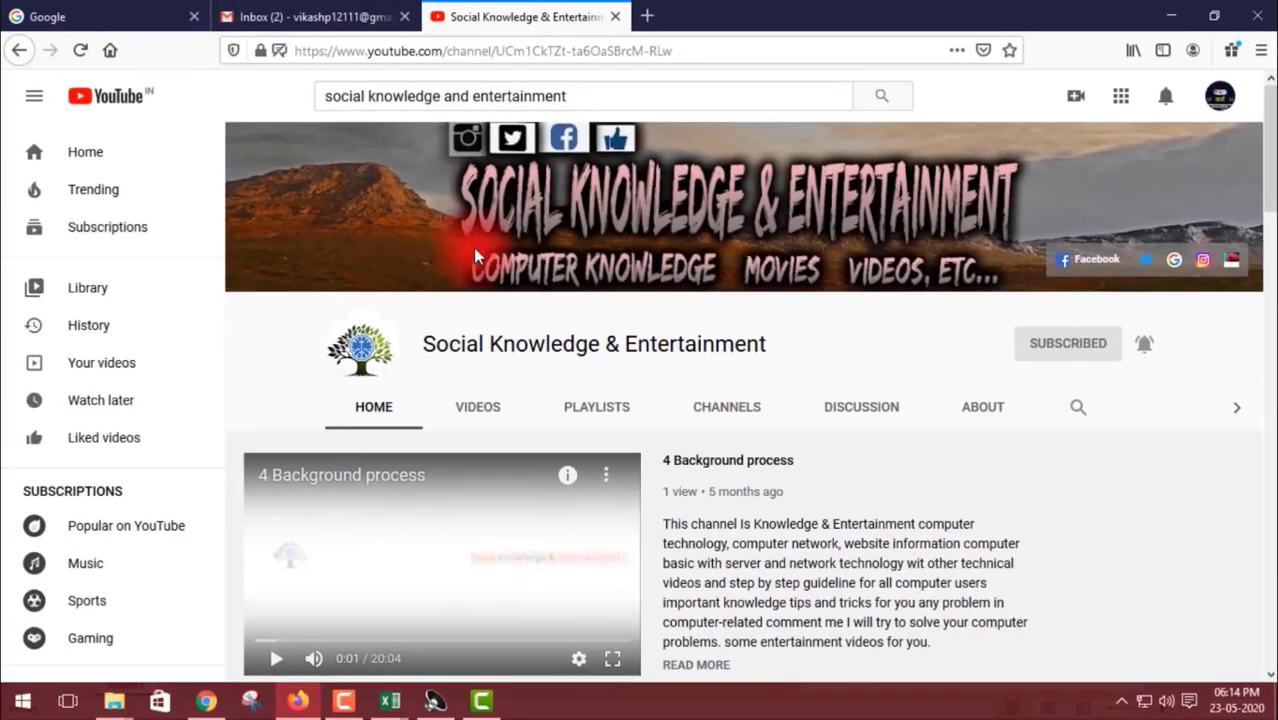
left_click(381, 535)
left_click(560, 407)
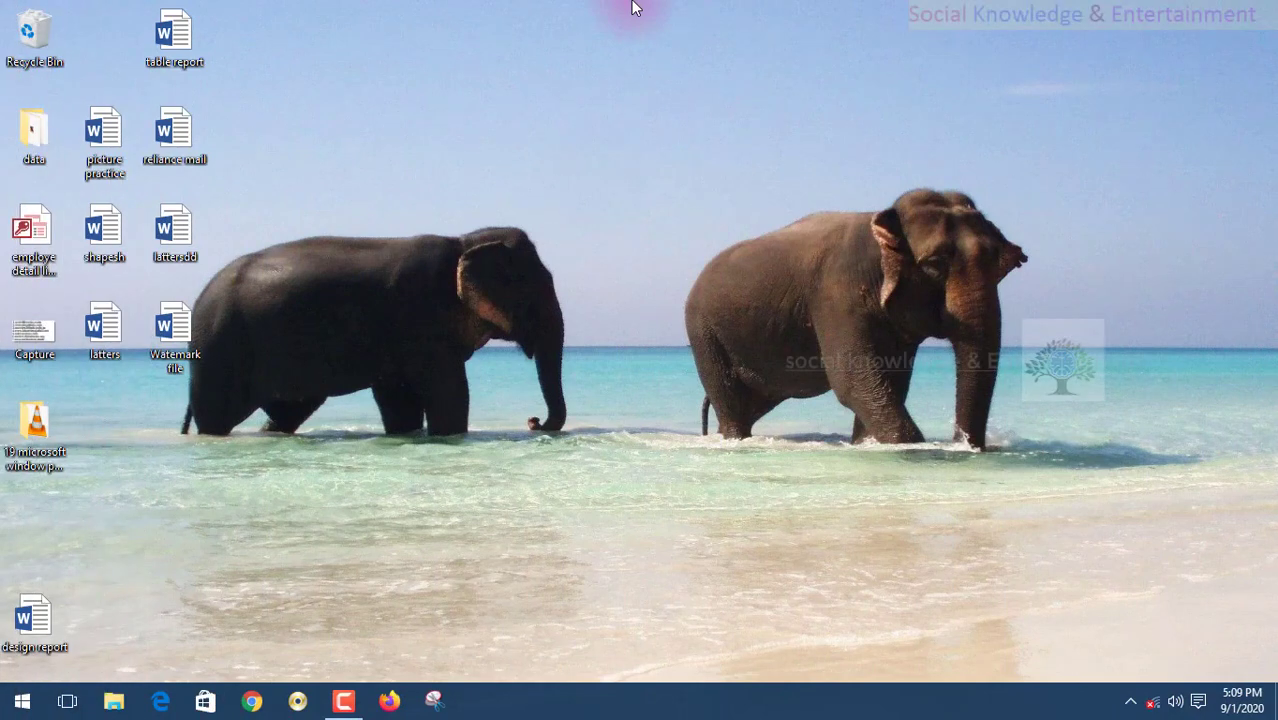
left_click(184, 42)
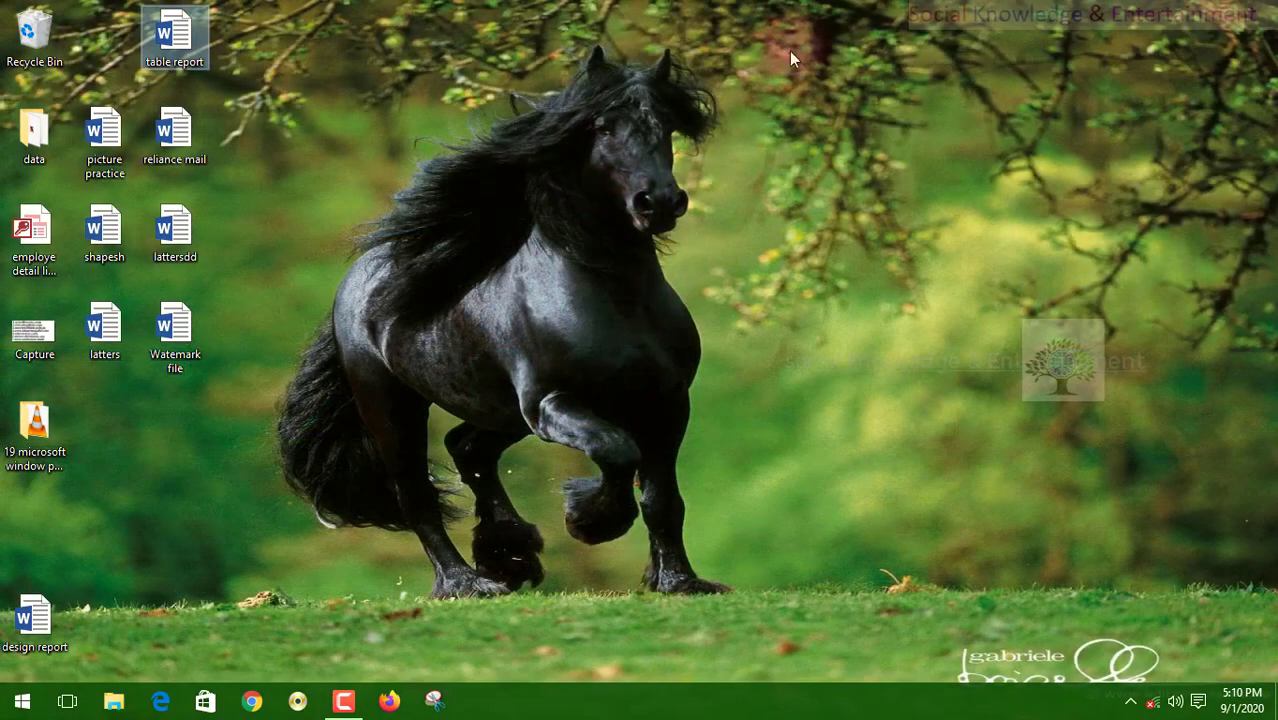
right_click(921, 13)
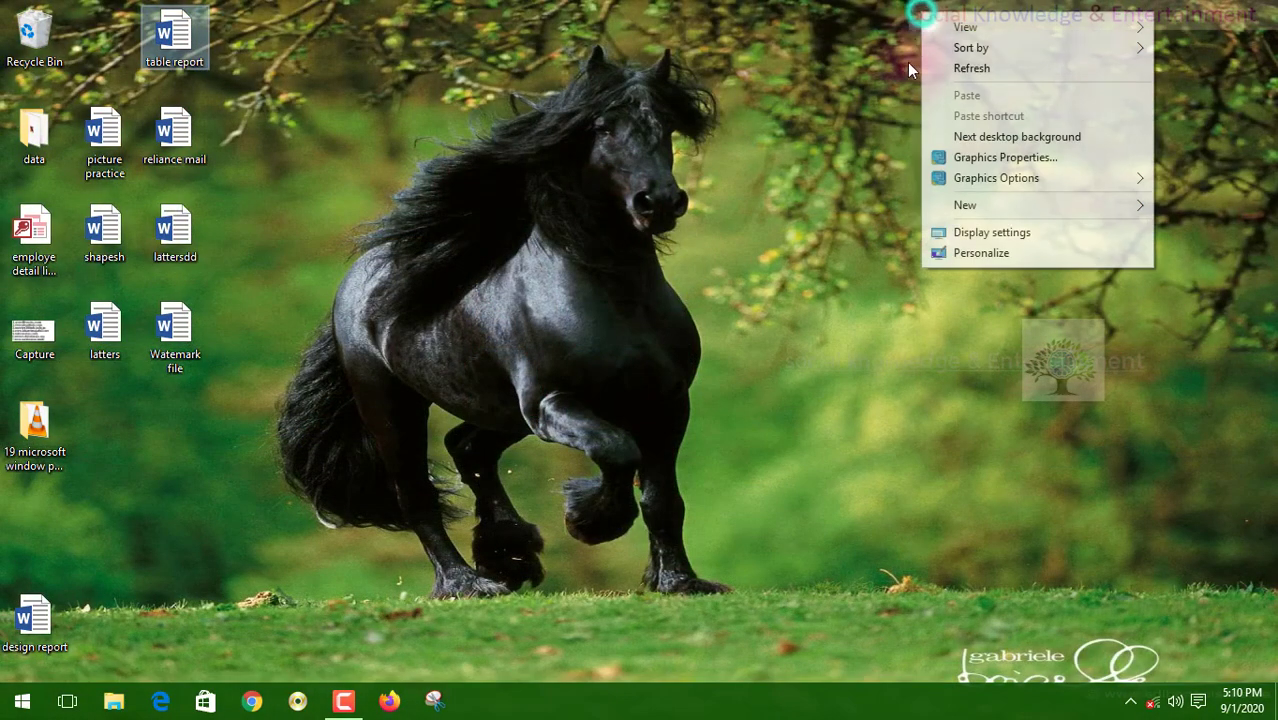
left_click(960, 68)
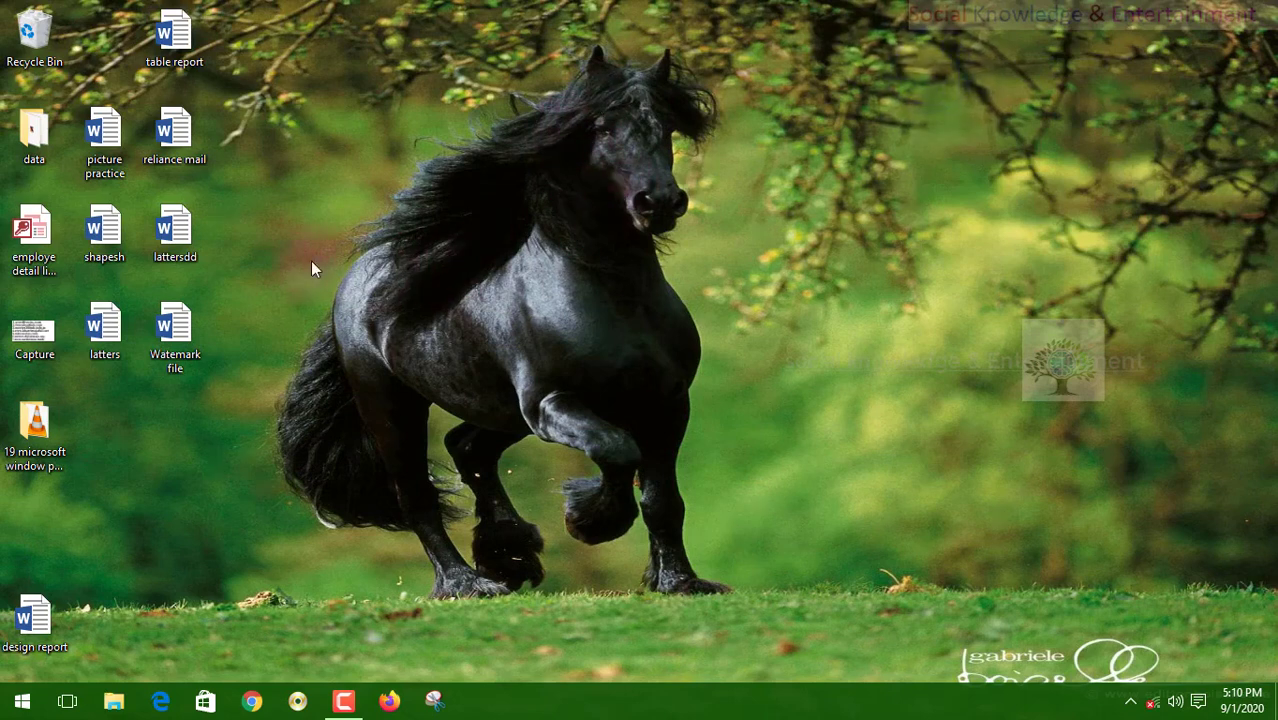
left_click_drag(149, 422, 612, 78)
right_click(980, 86)
left_click(1003, 132)
right_click(366, 44)
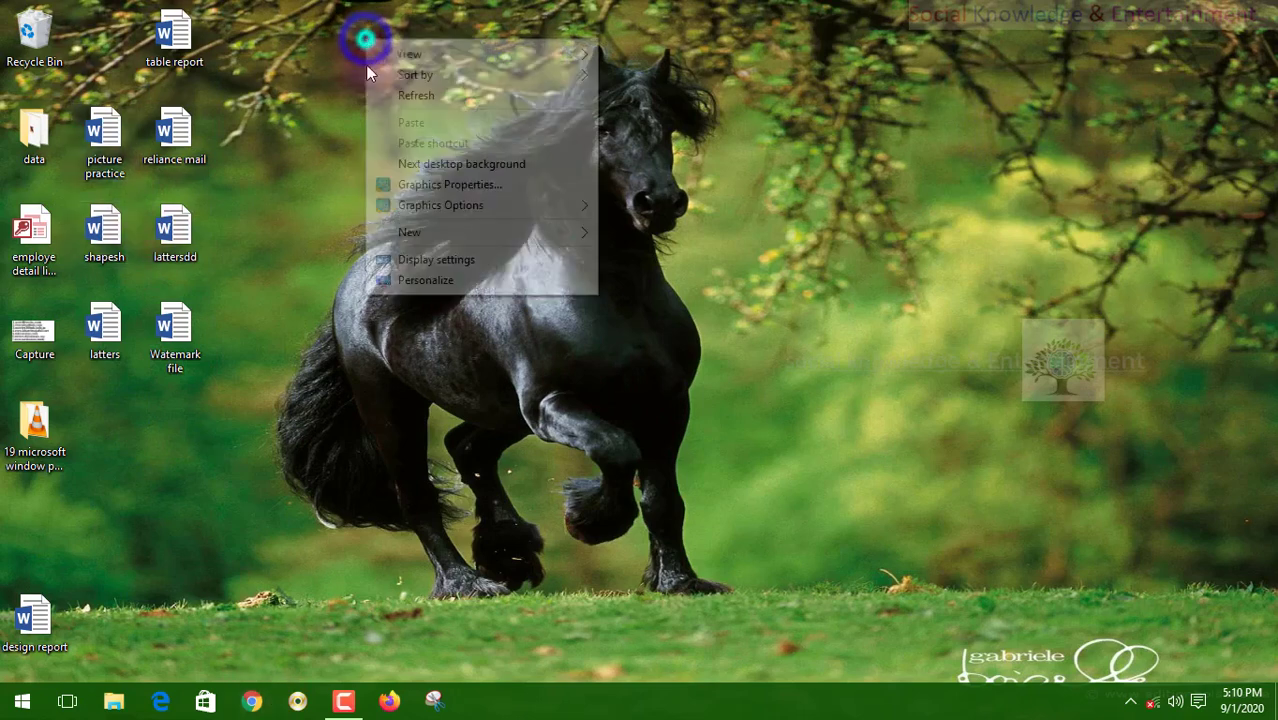
right_click(400, 66)
right_click(405, 121)
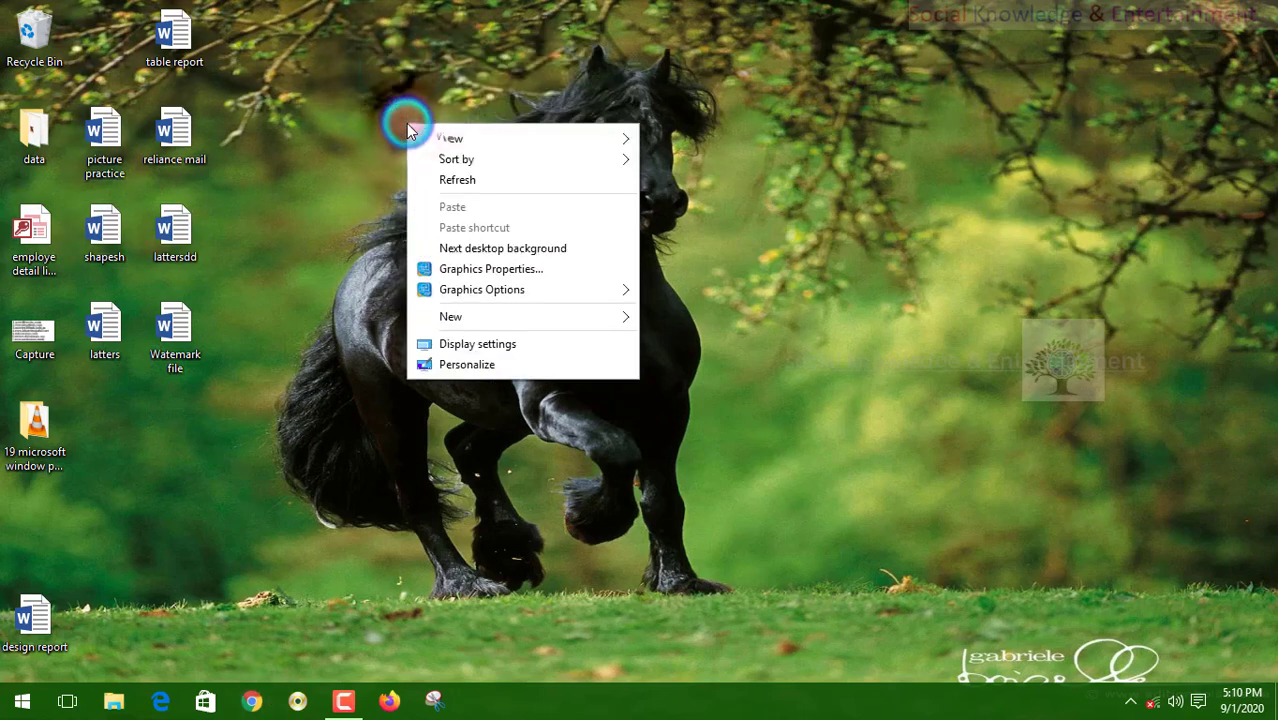
left_click(425, 177)
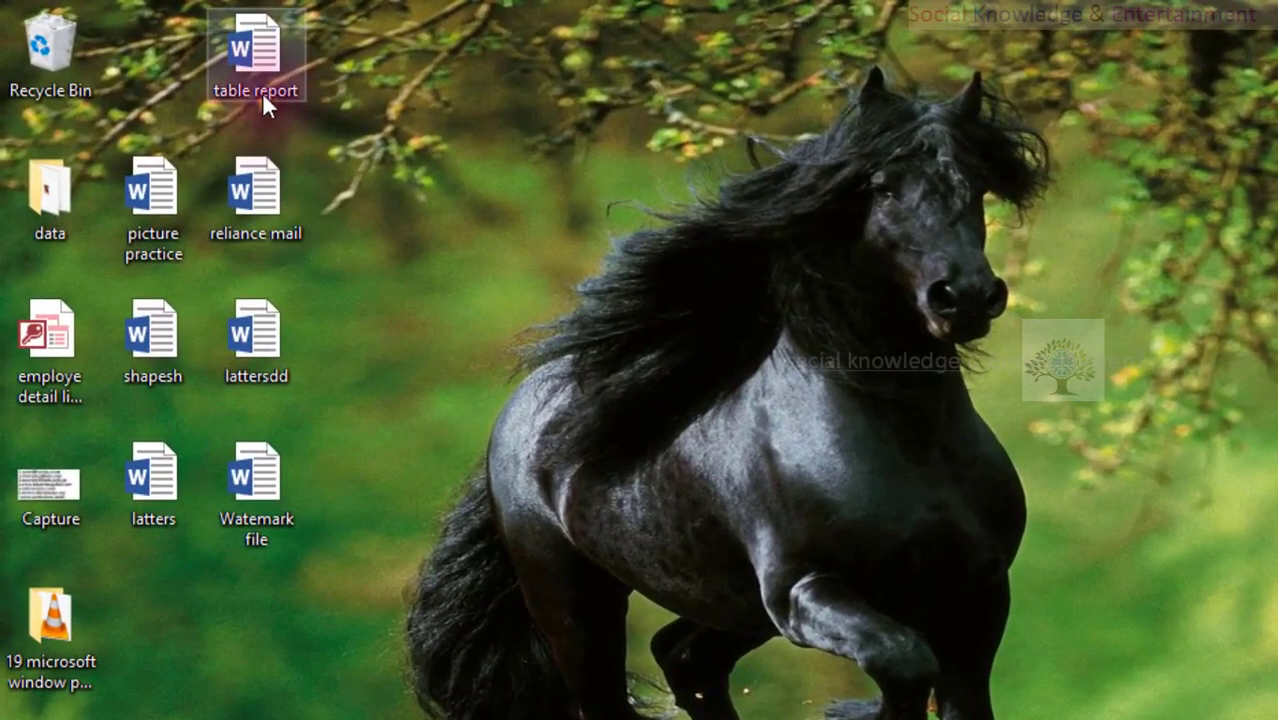
- Open the table report document from the desktop and scroll through its Student Article page
left_click(220, 82)
double_click(232, 87)
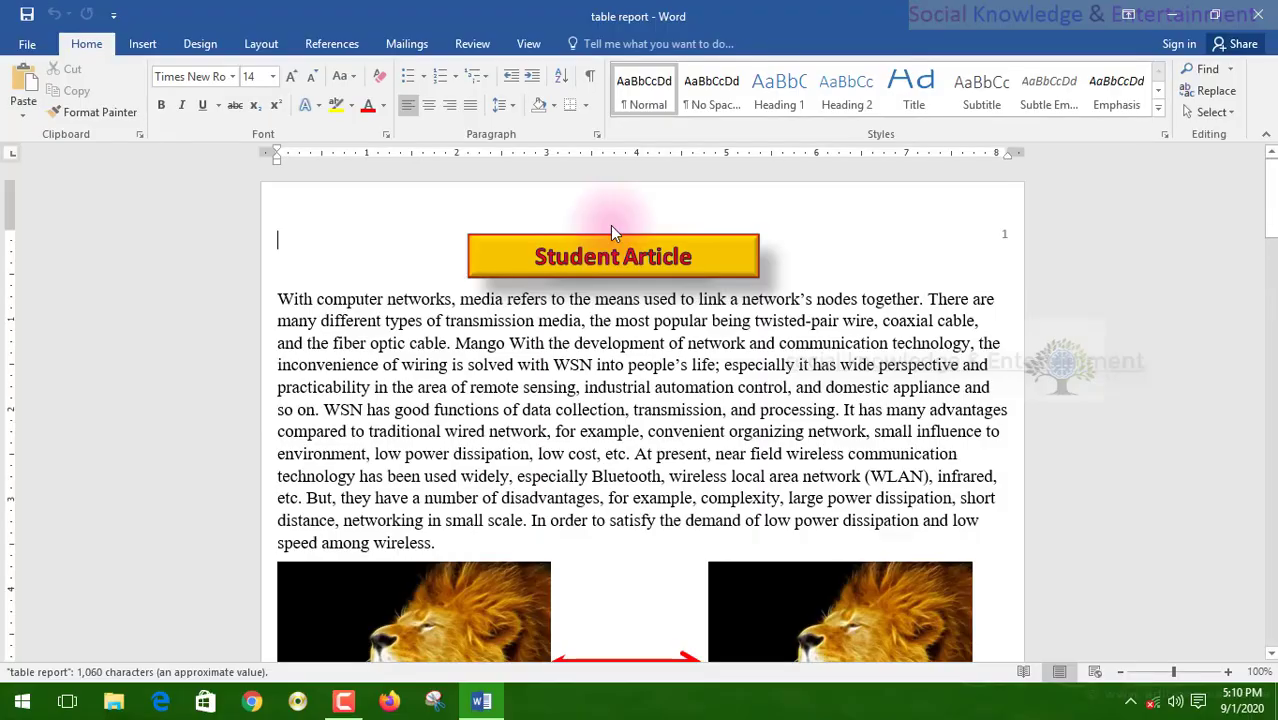
scroll(613, 285, "down", 10)
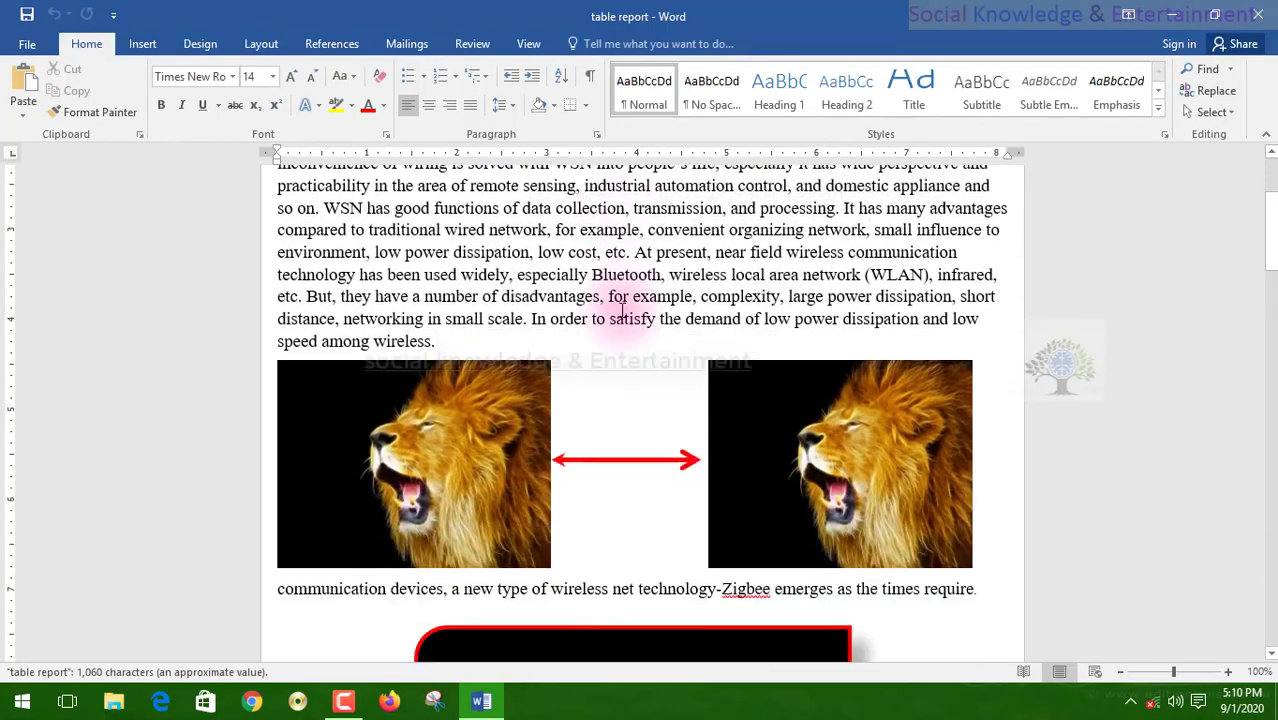
scroll(617, 310, "down", 10)
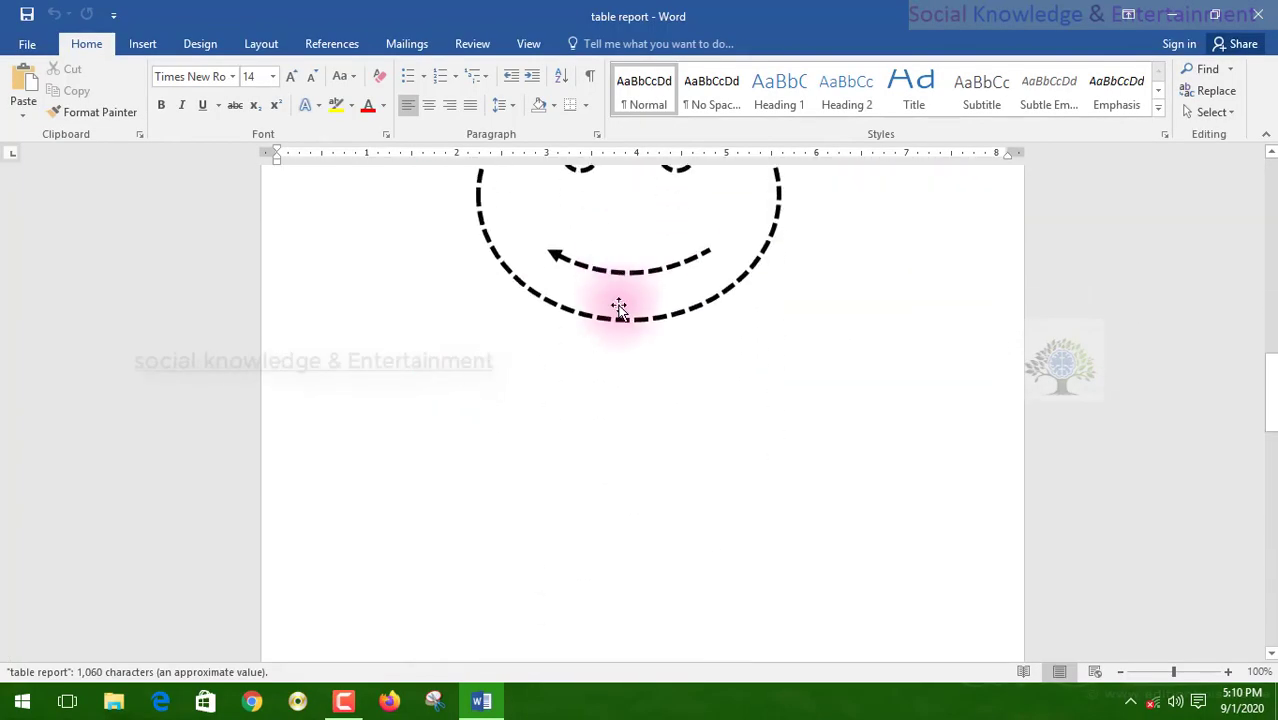
scroll(617, 310, "up", 18)
scroll(617, 305, "up", 3)
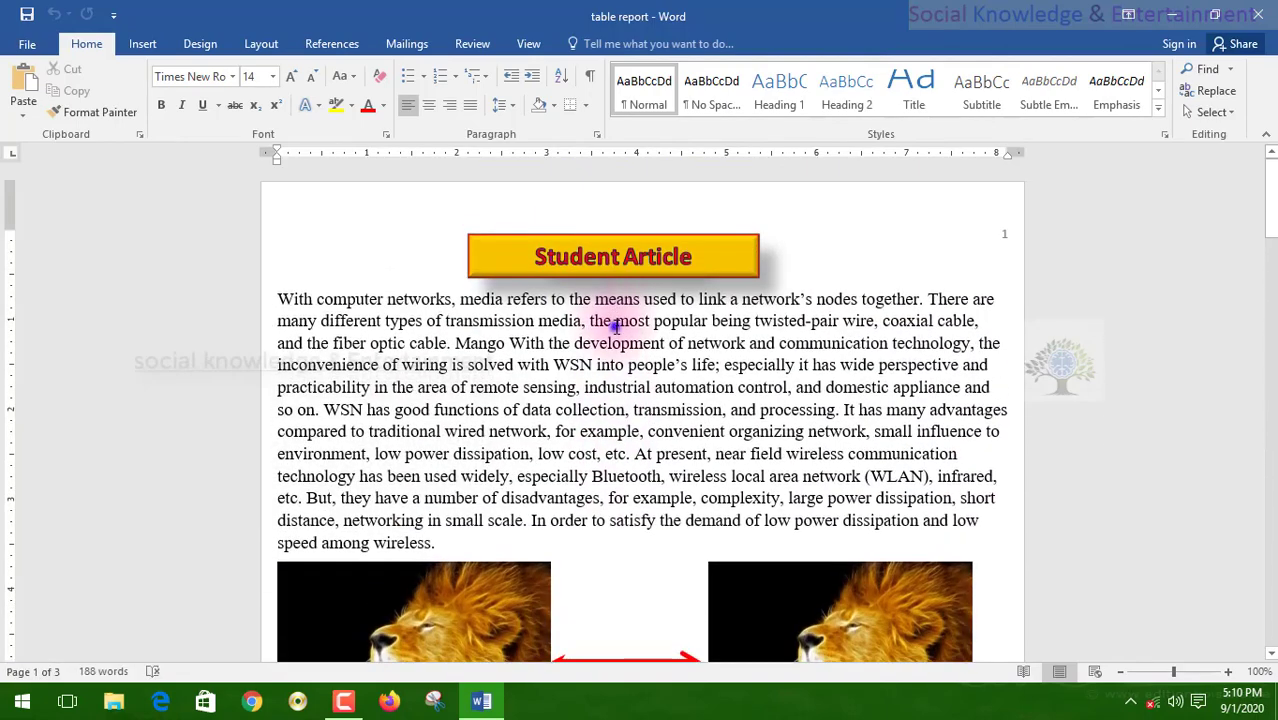
left_click(727, 391)
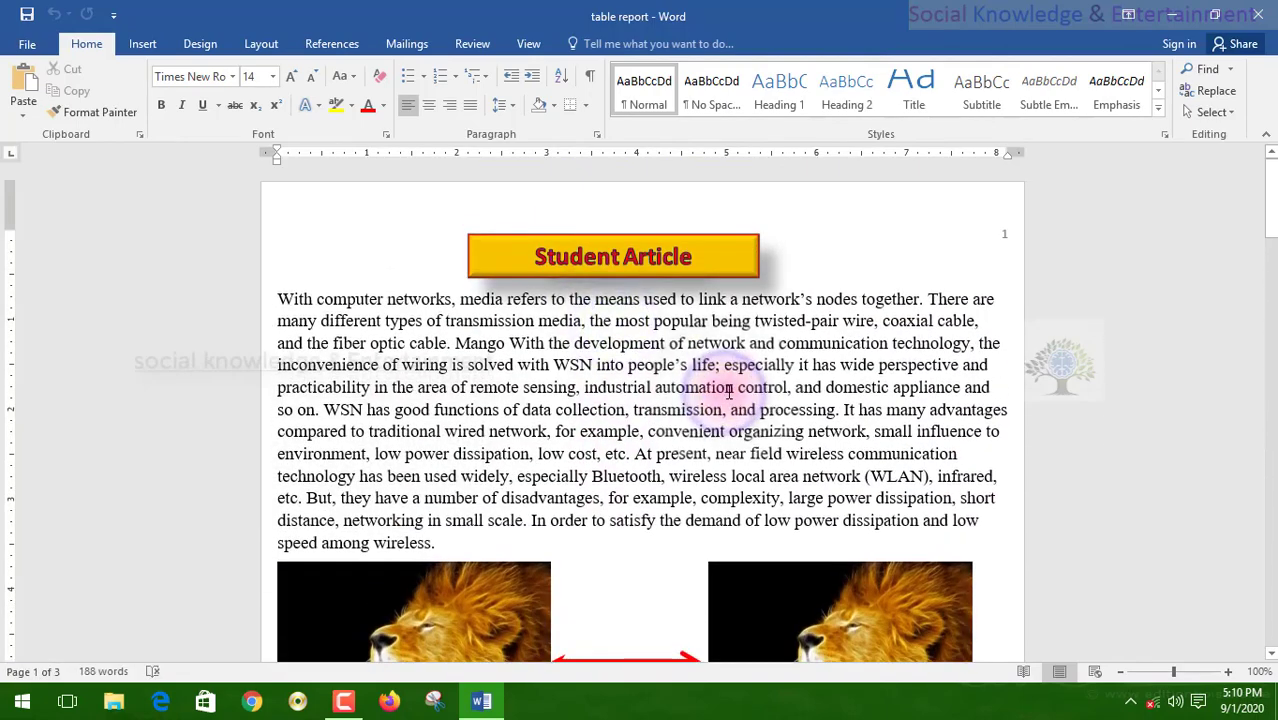
left_click(737, 389)
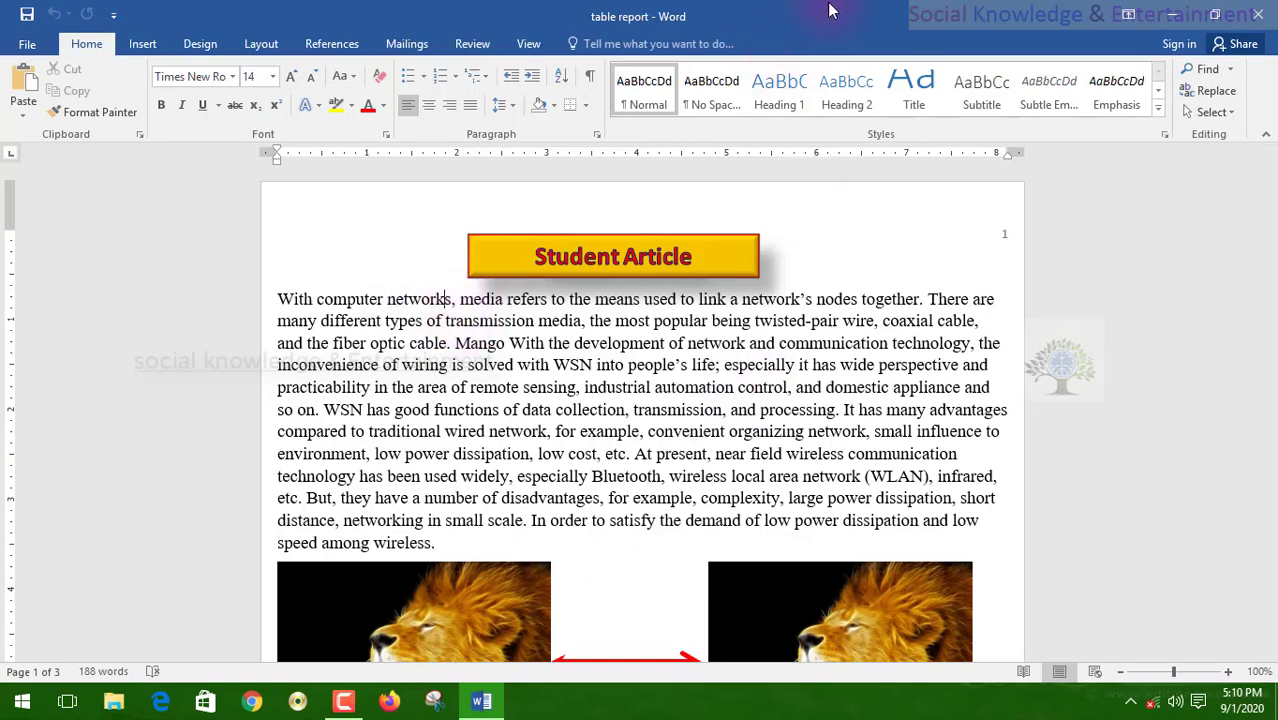
- Minimize the table report window, restore it from the taskbar, and scroll back to the top
left_click(1165, 13)
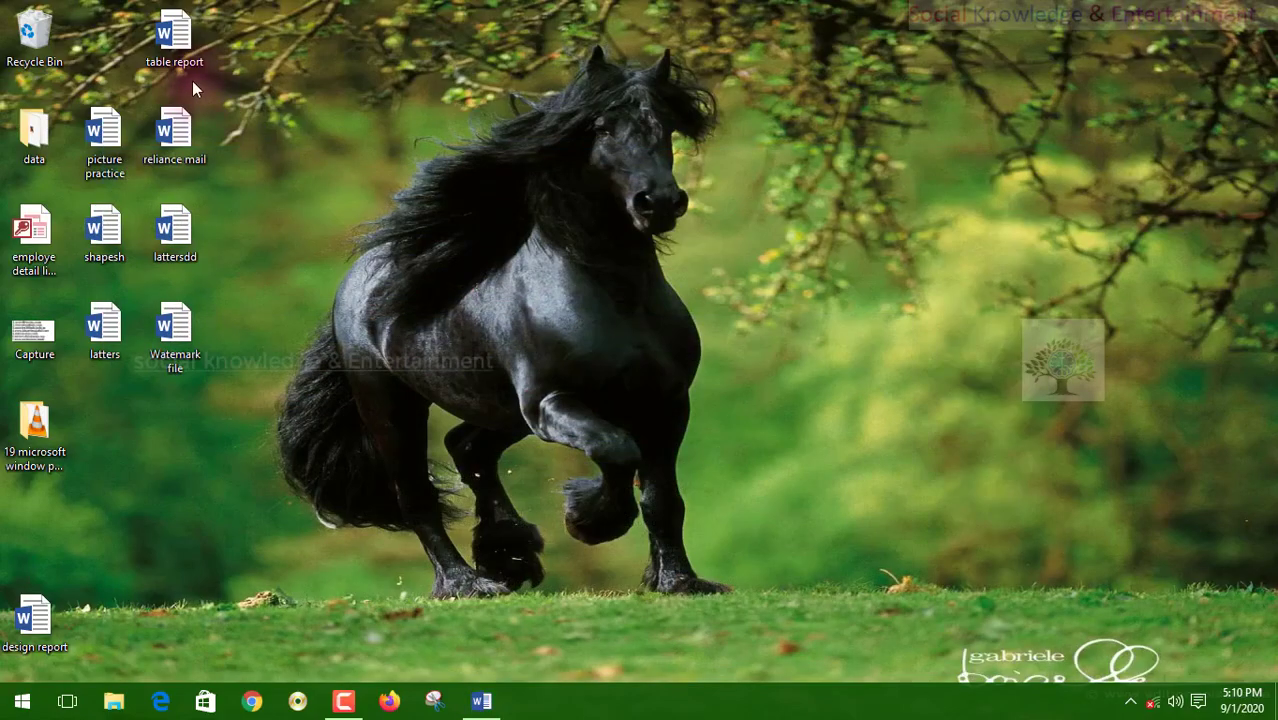
left_click(483, 698)
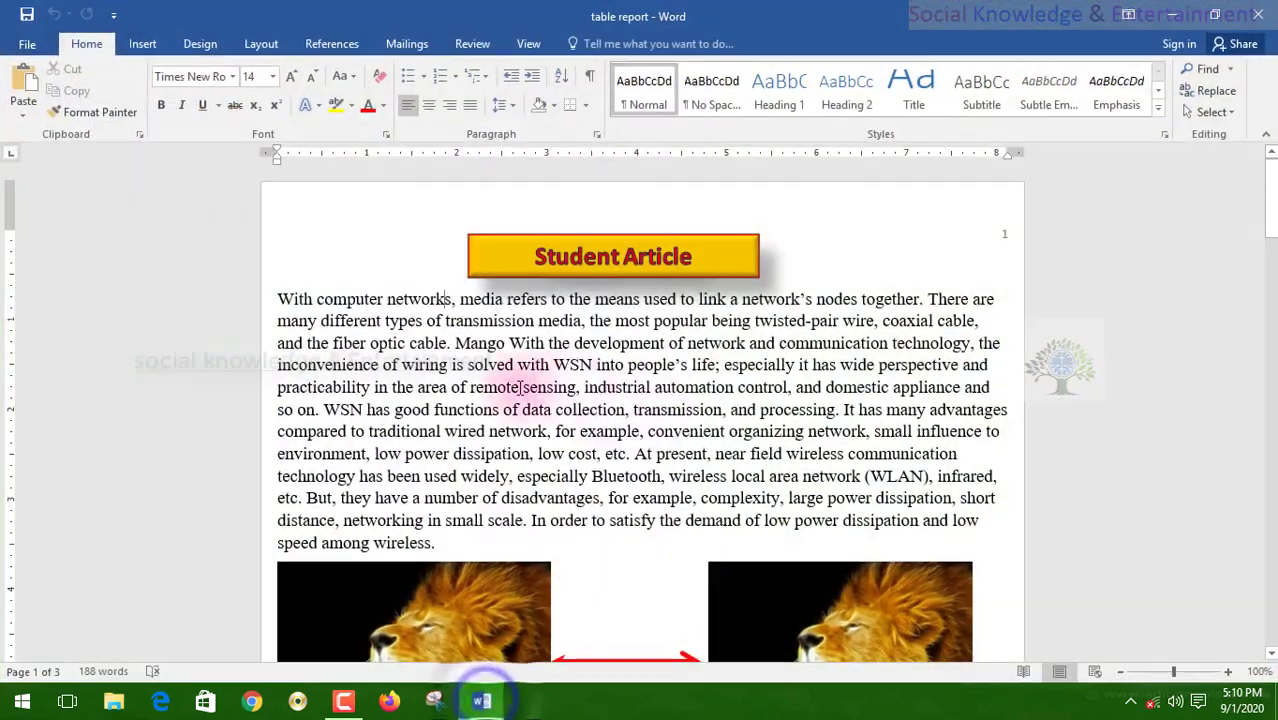
scroll(490, 355, "down", 3)
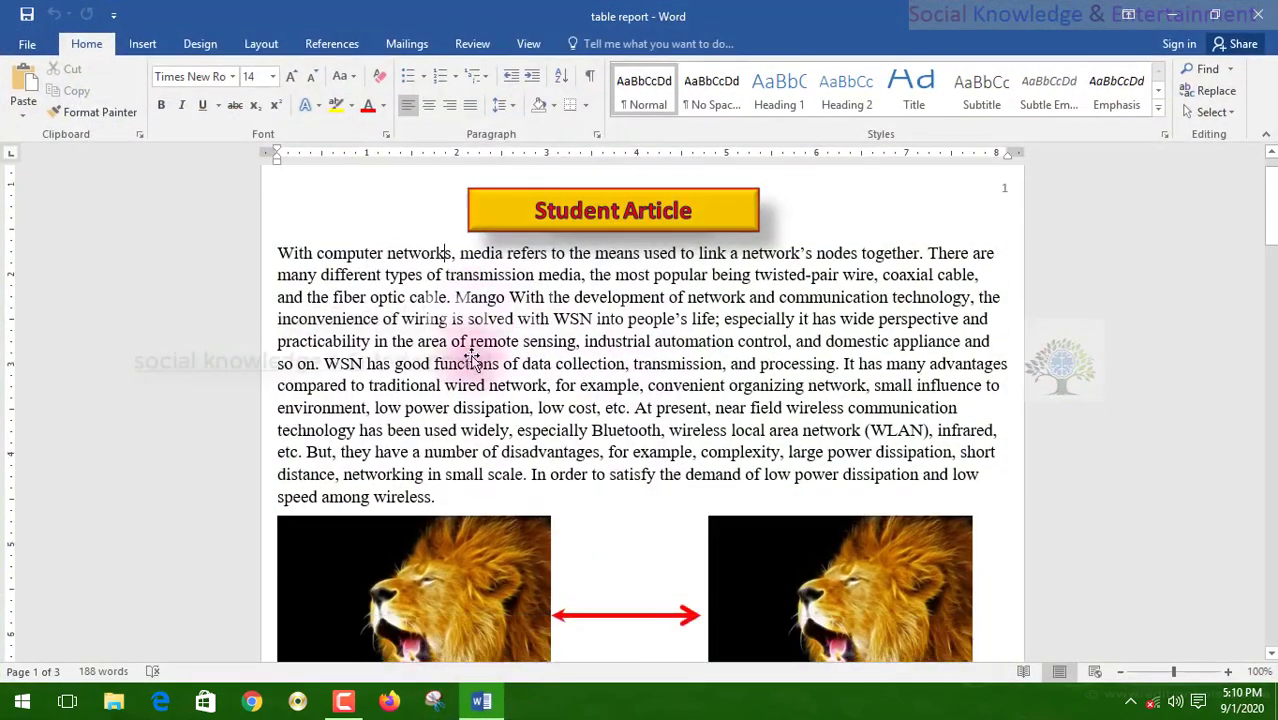
scroll(473, 355, "up", 2)
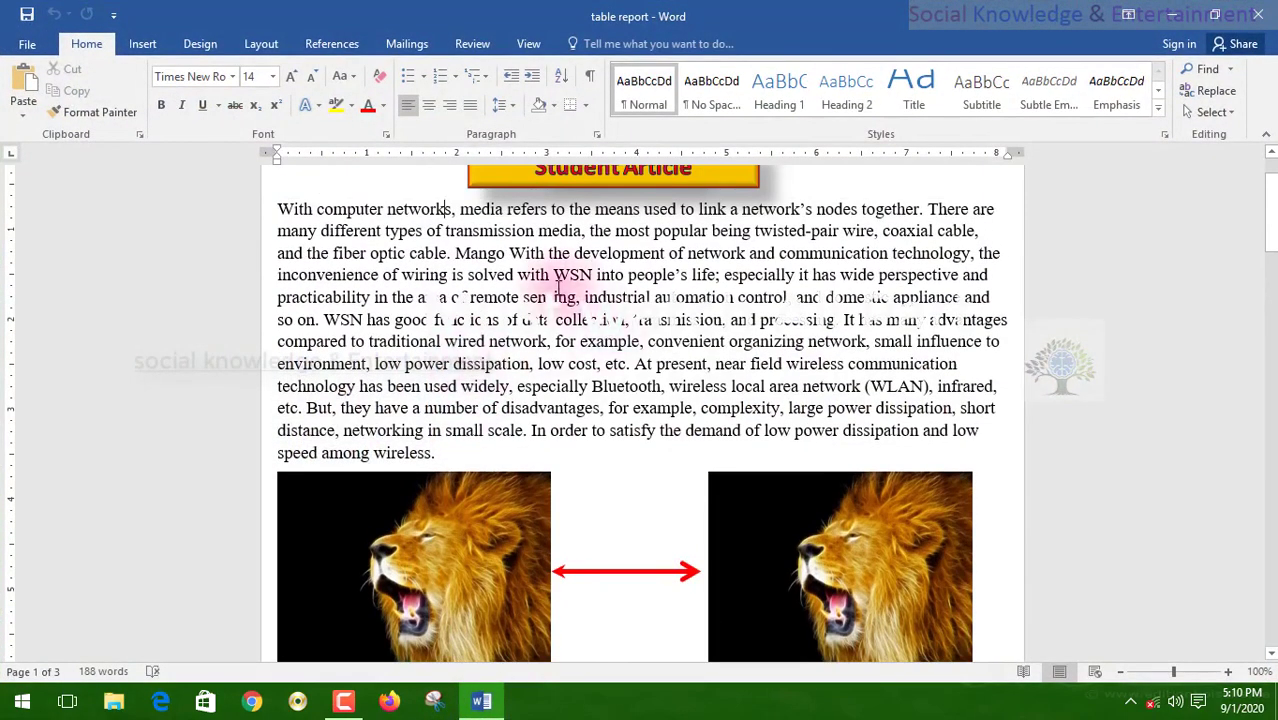
scroll(500, 362, "up", 2)
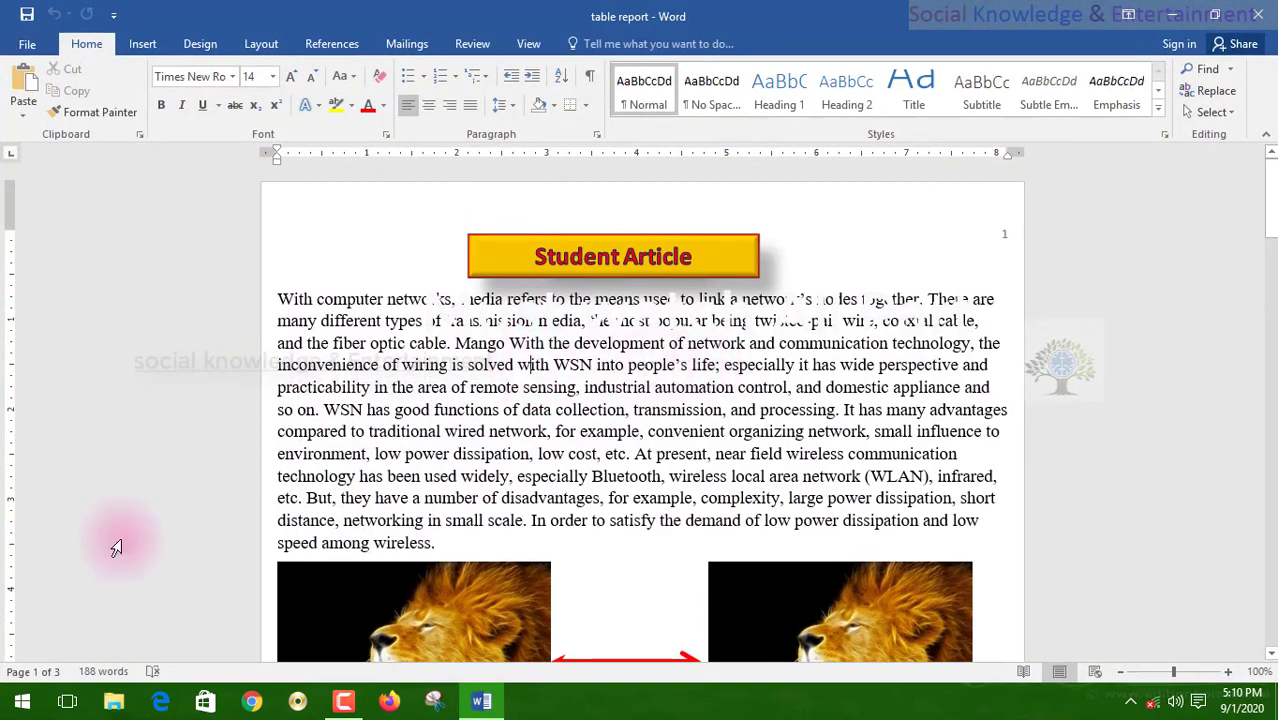
- Delete the passage from 'perspective' to 'low power dissipation', then undo the deletion
left_click(950, 371)
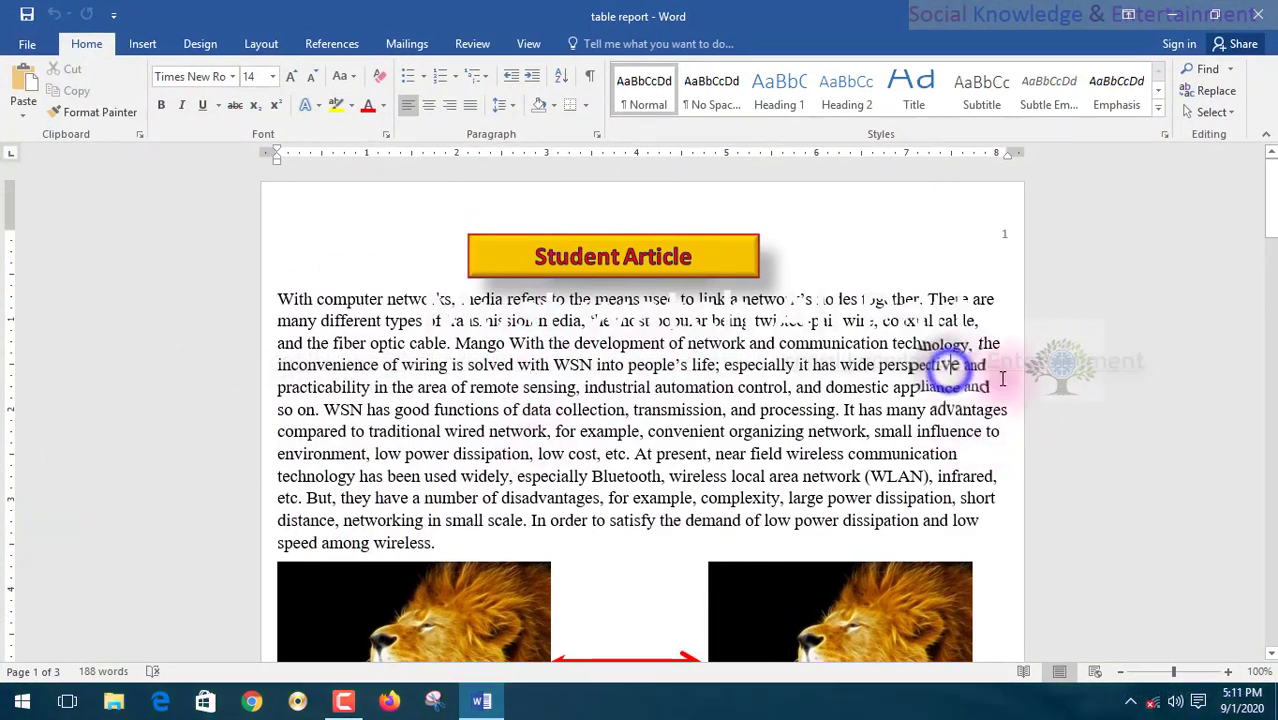
left_click_drag(958, 368, 515, 462)
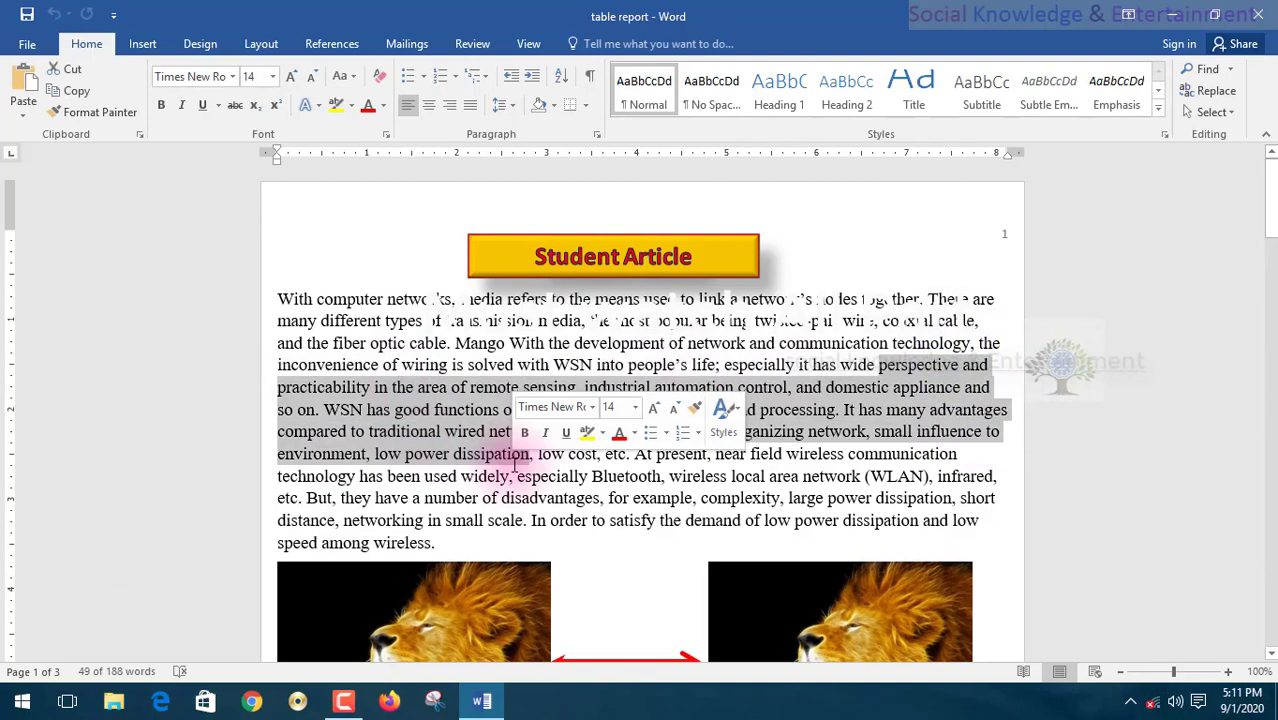
key("Delete")
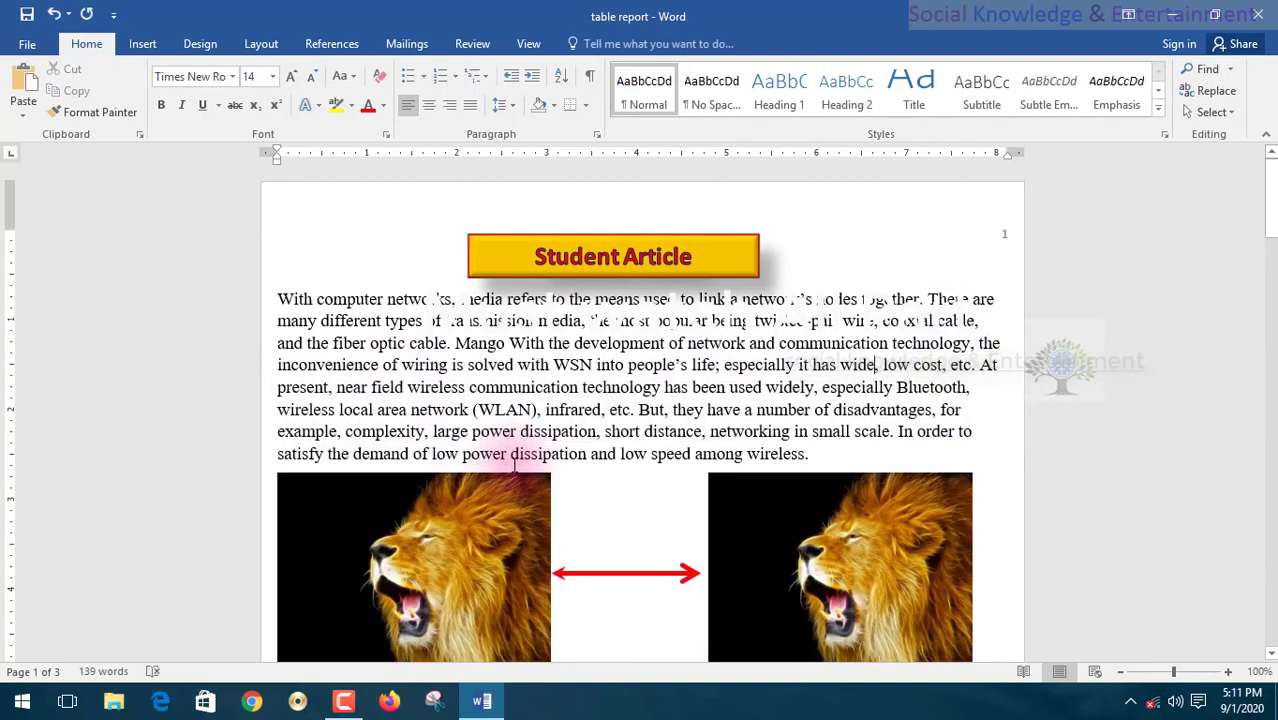
key("ctrl+z")
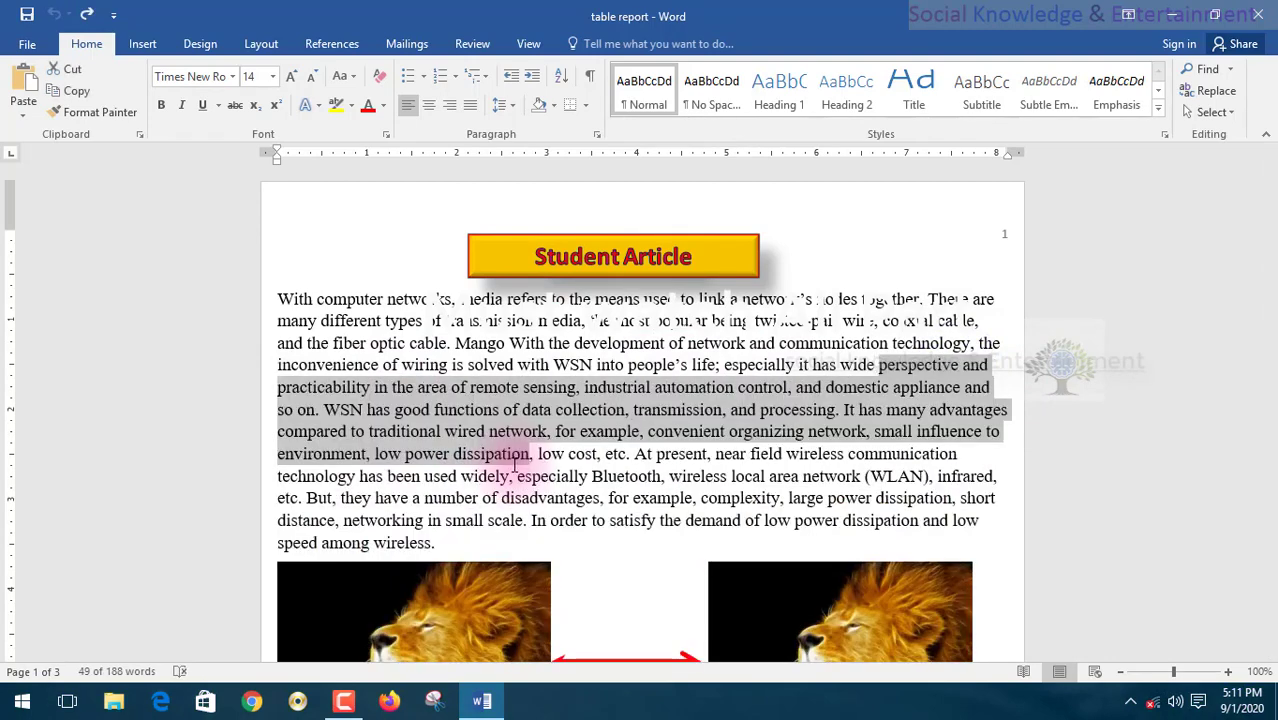
- Select the left lion picture and switch to the Review ribbon
scroll(522, 370, "down", 5)
left_click(522, 370)
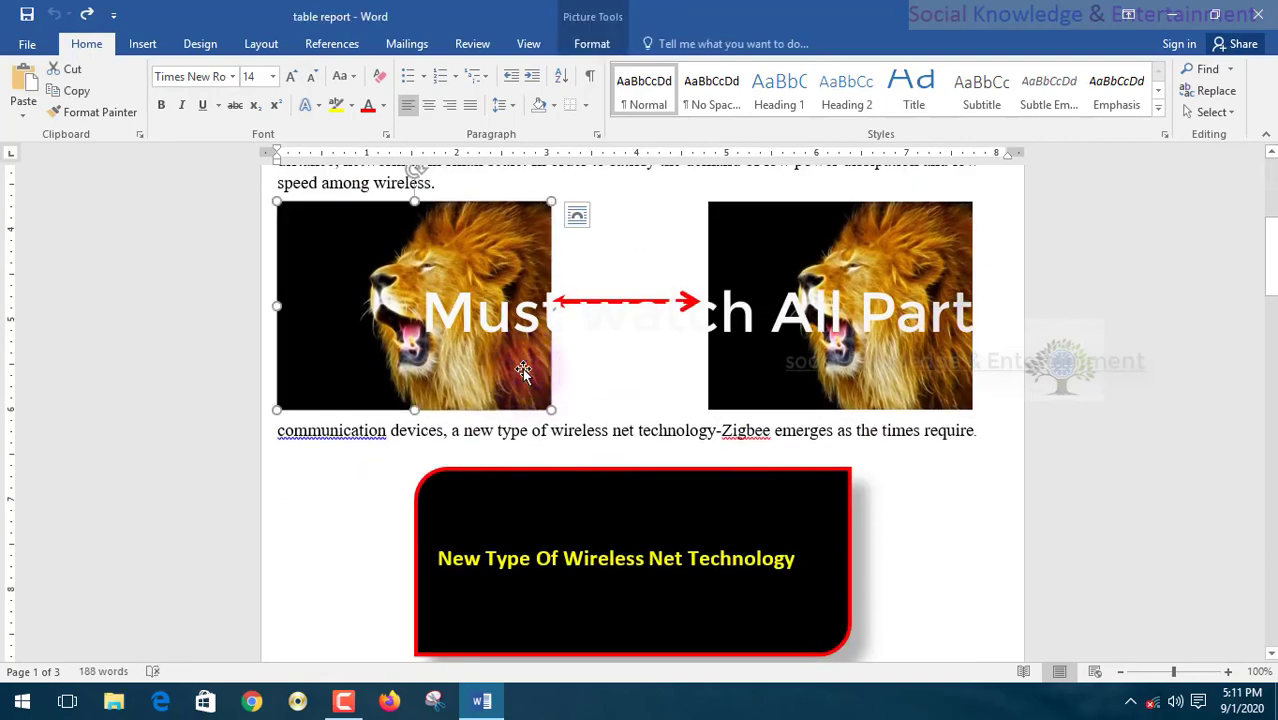
scroll(516, 412, "up", 5)
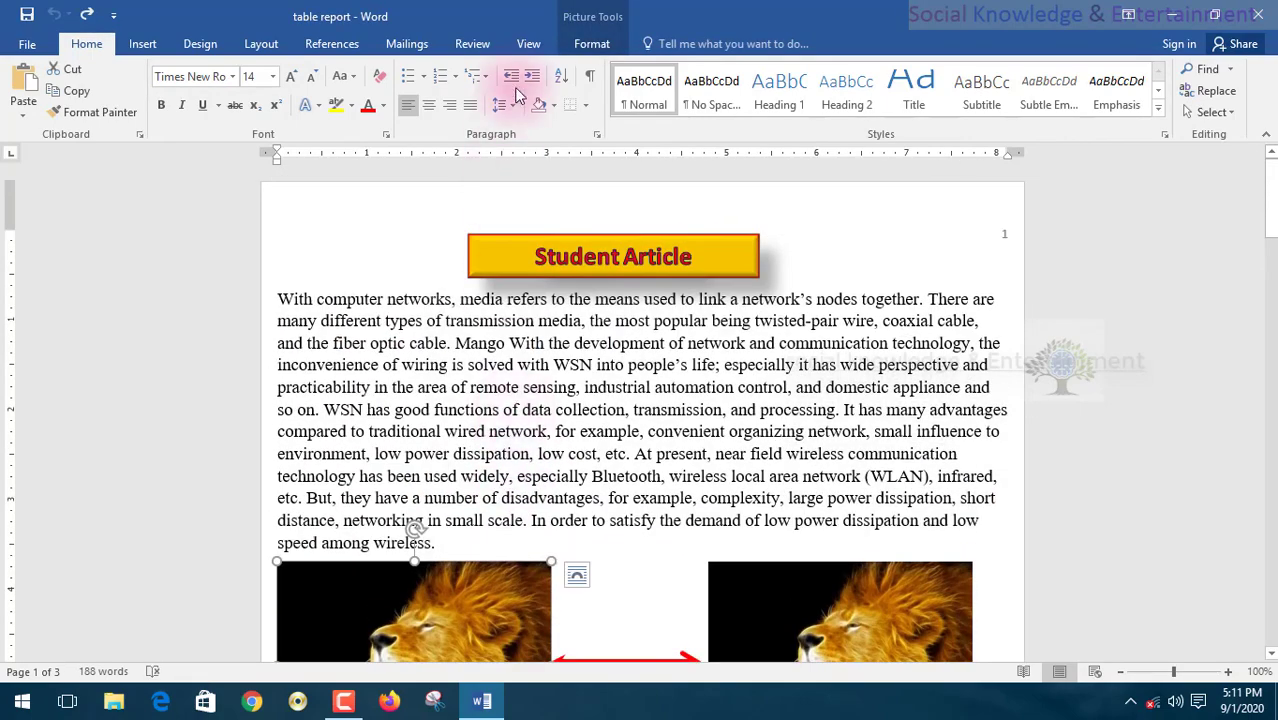
left_click(474, 44)
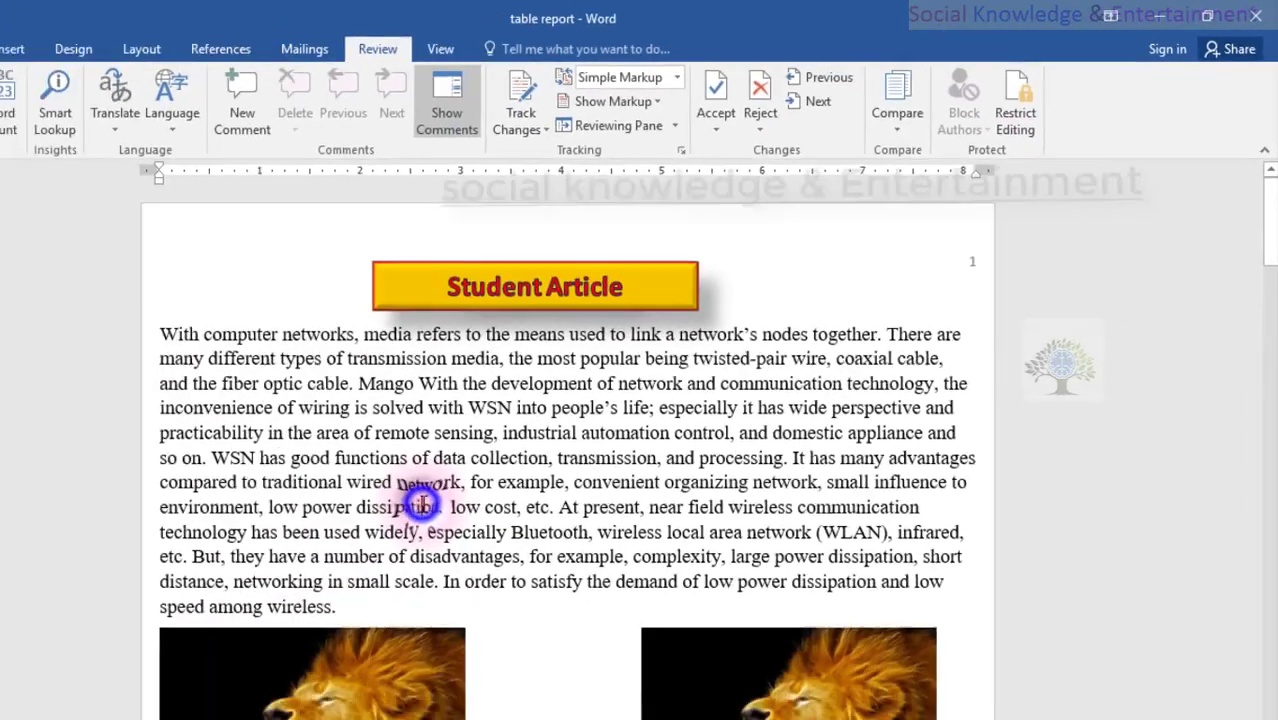
scroll(510, 452, "down", 8)
scroll(510, 452, "down", 3)
scroll(510, 440, "up", 10)
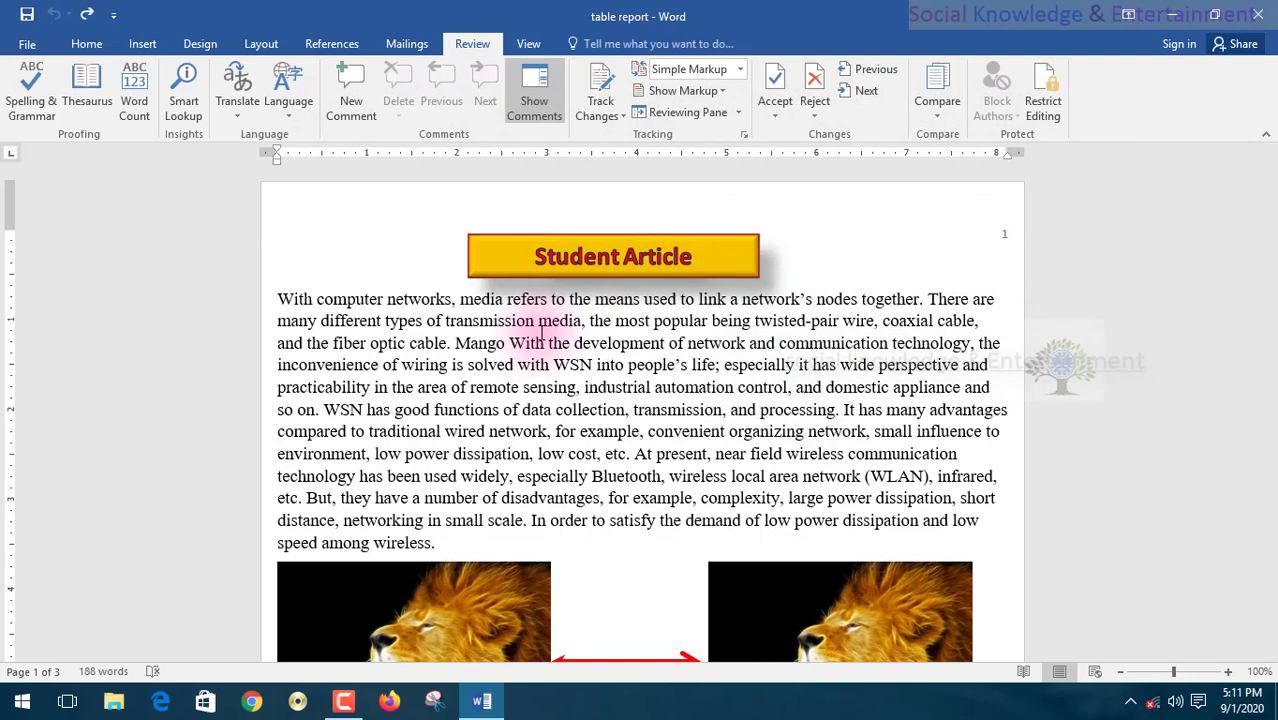
left_click(27, 44)
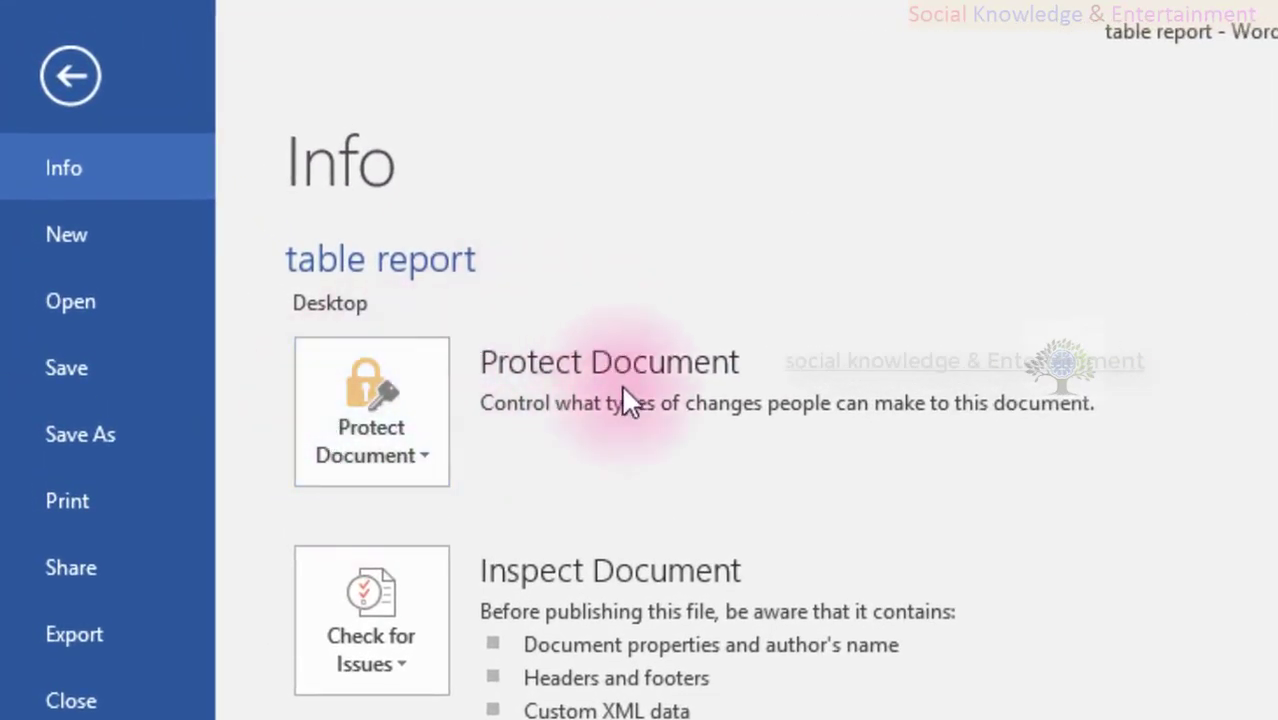
left_click(70, 75)
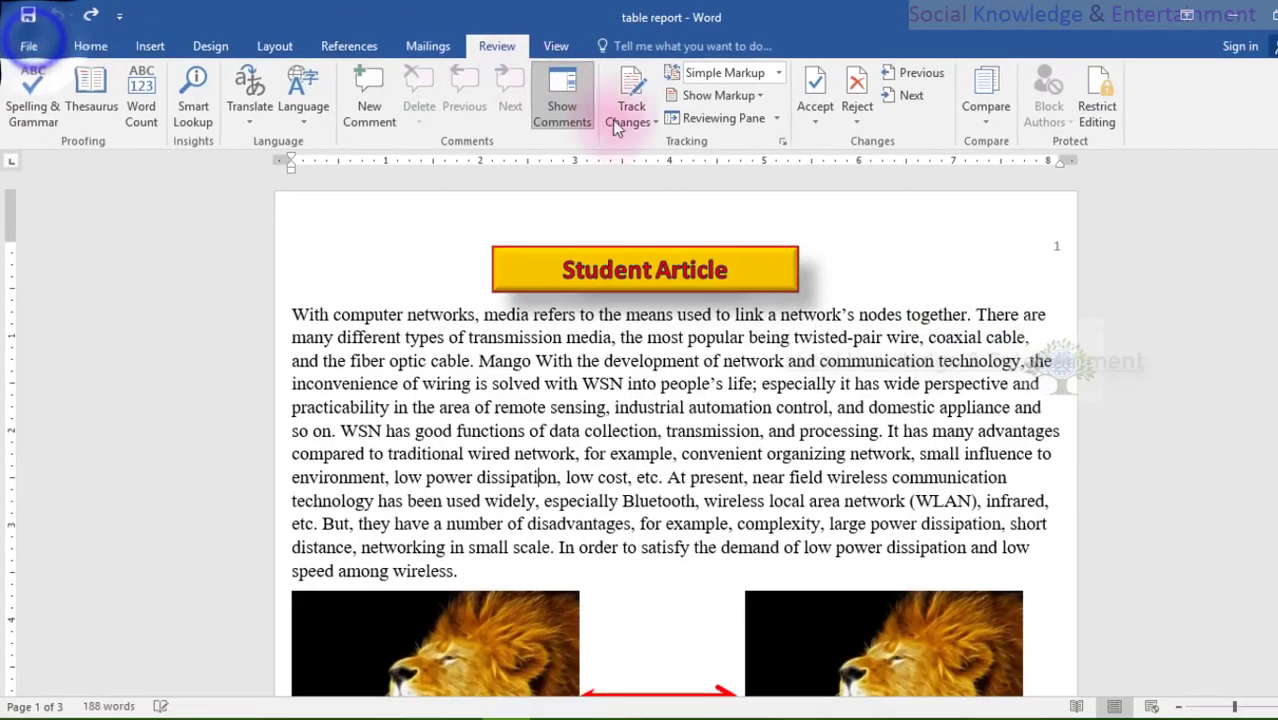
left_click(812, 358)
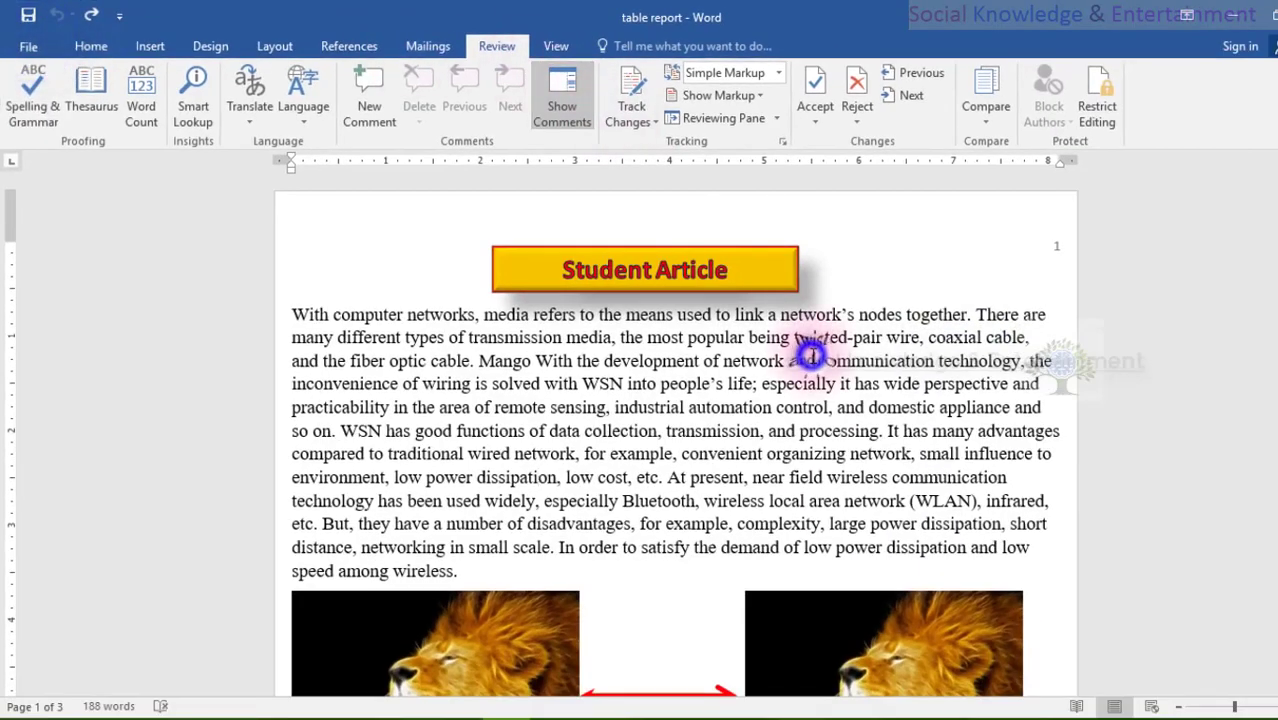
left_click(1096, 95)
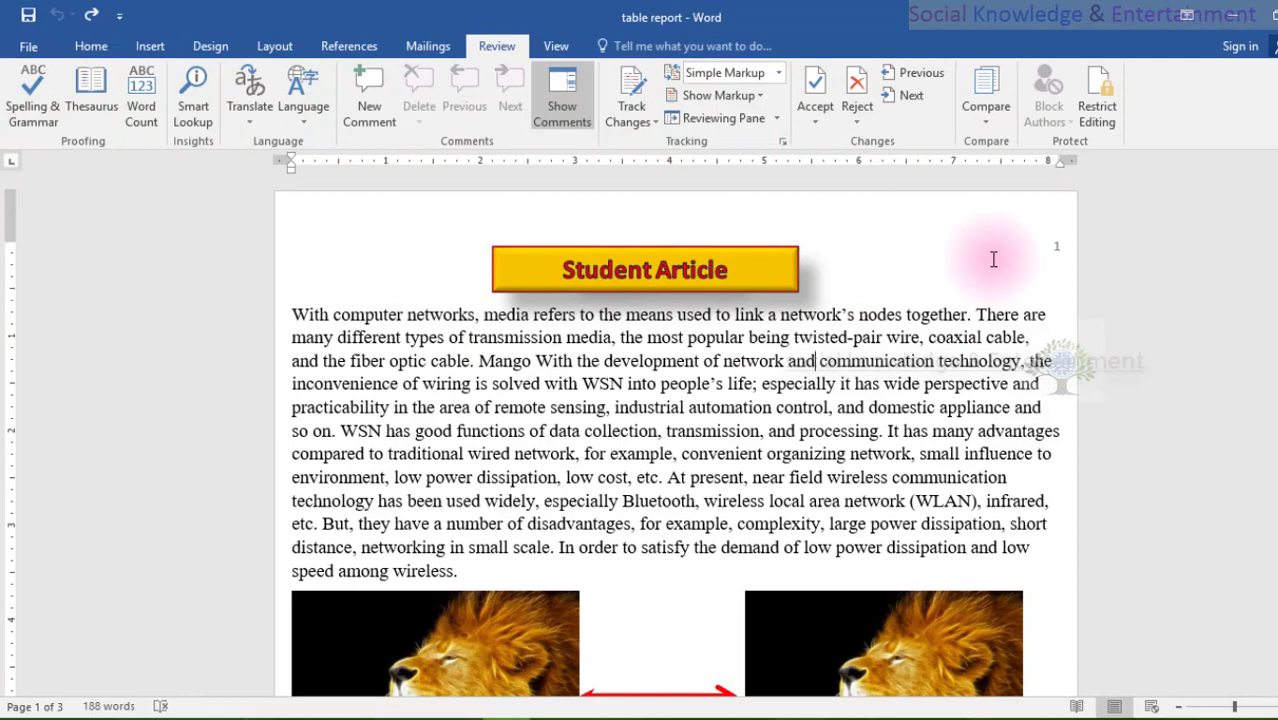
scroll(360, 420, "down", 3)
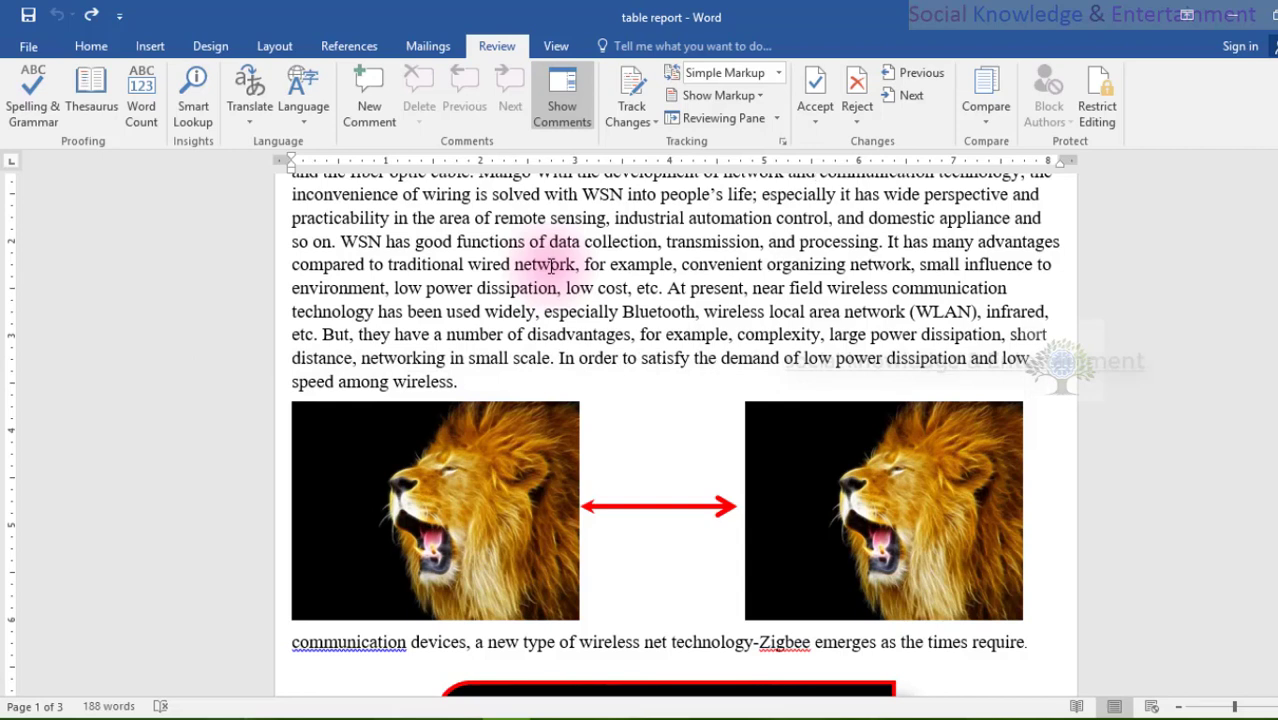
scroll(860, 400, "up", 3)
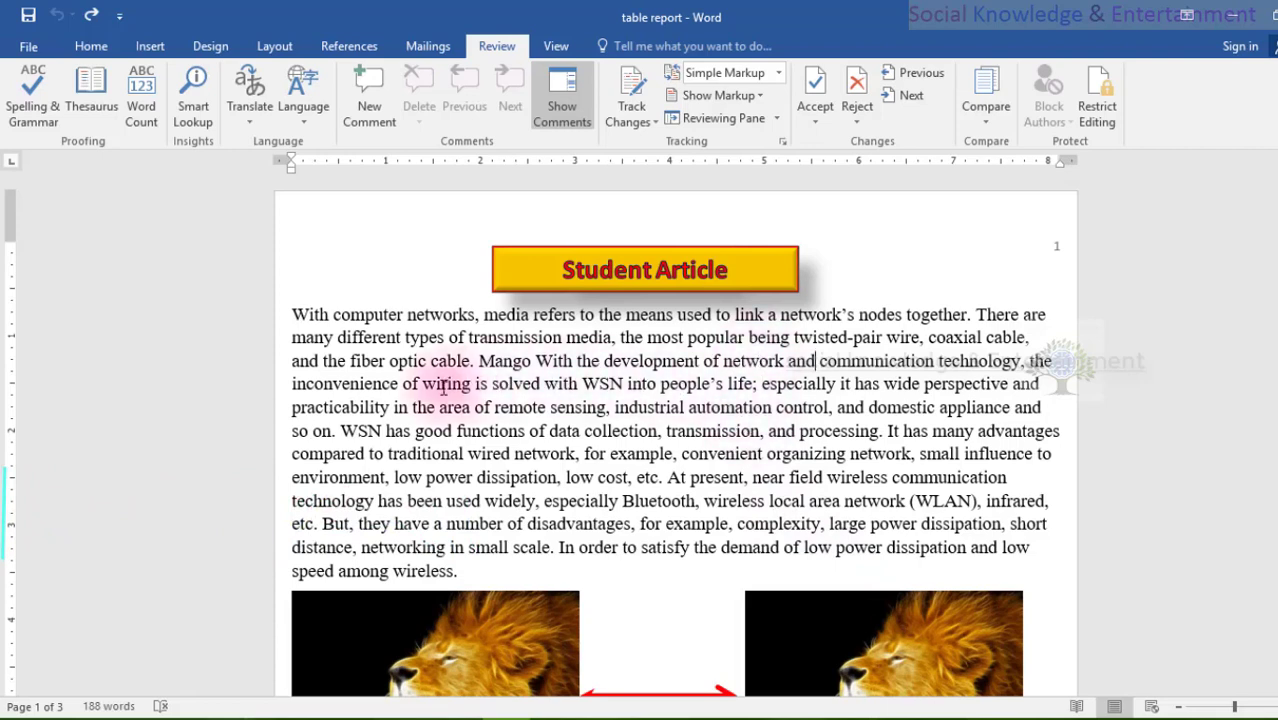
left_click(424, 381)
left_click_drag(424, 381, 1005, 477)
left_click(920, 443)
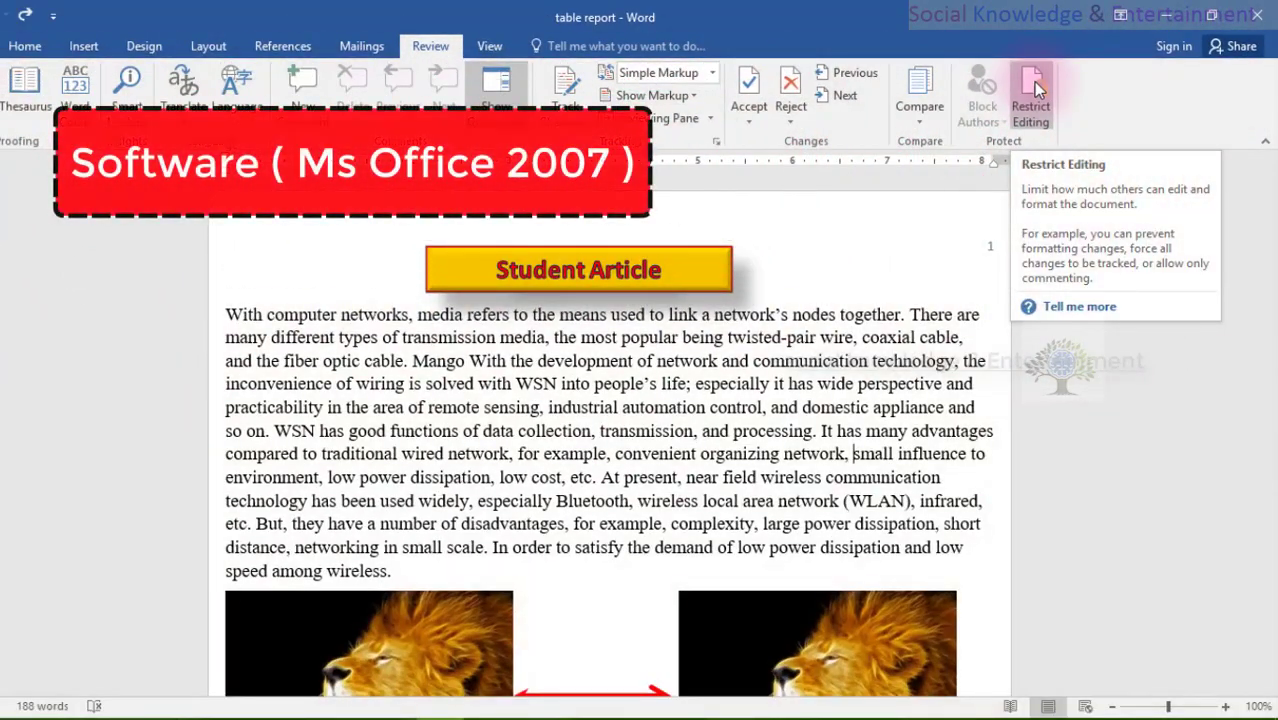
- Open the Restrict Editing pane from the Review ribbon
left_click(1033, 81)
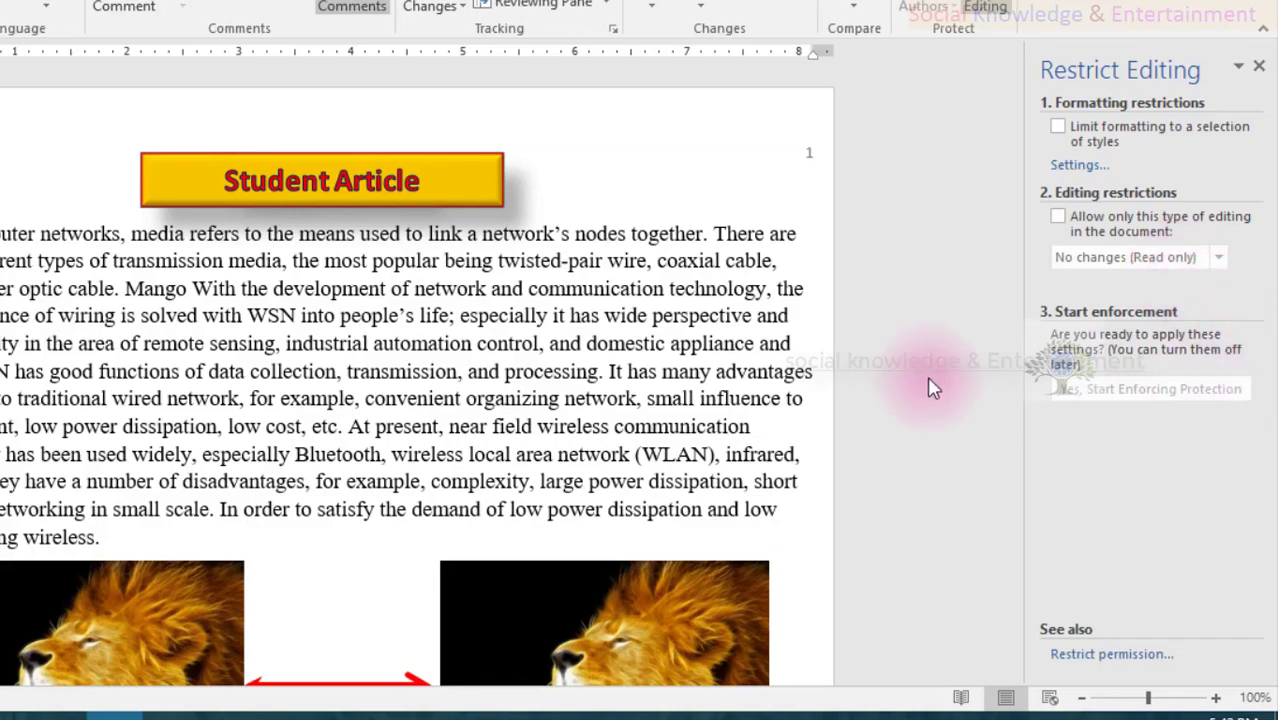
- Cut the passage from 'different' to 'network' and paste it back after 'many'
scroll(522, 414, "down", 2)
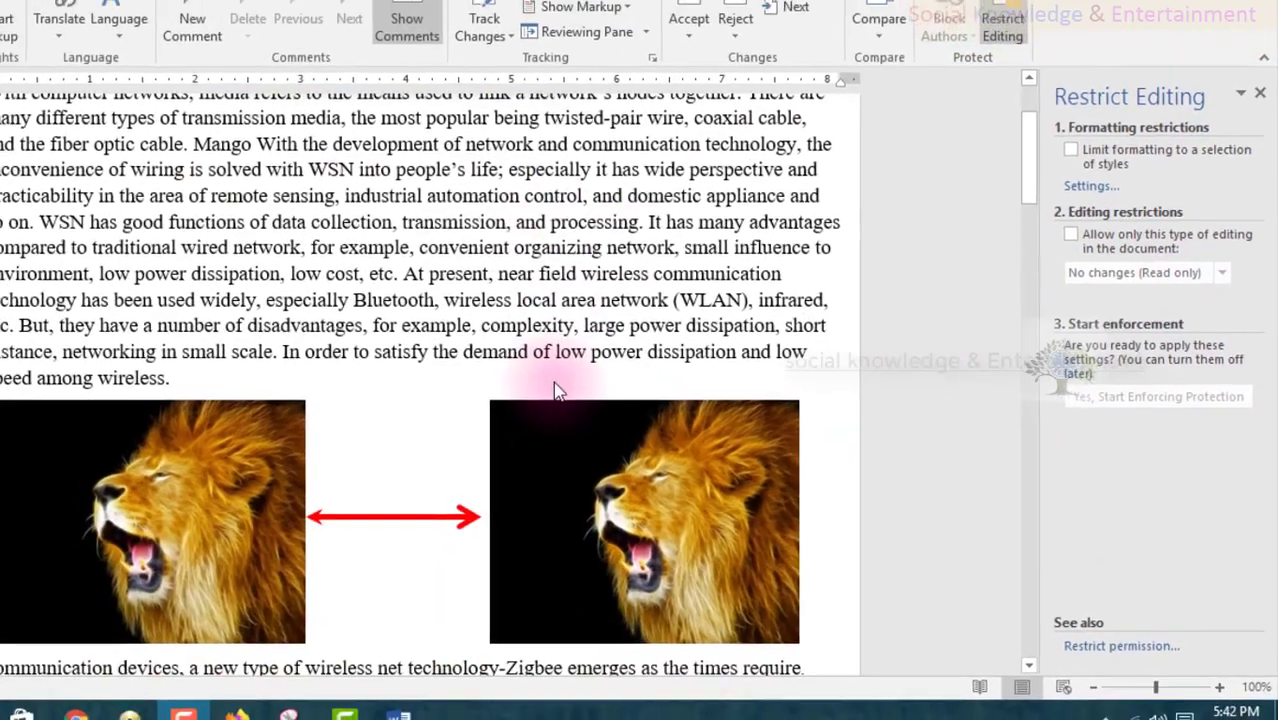
scroll(552, 375, "up", 3)
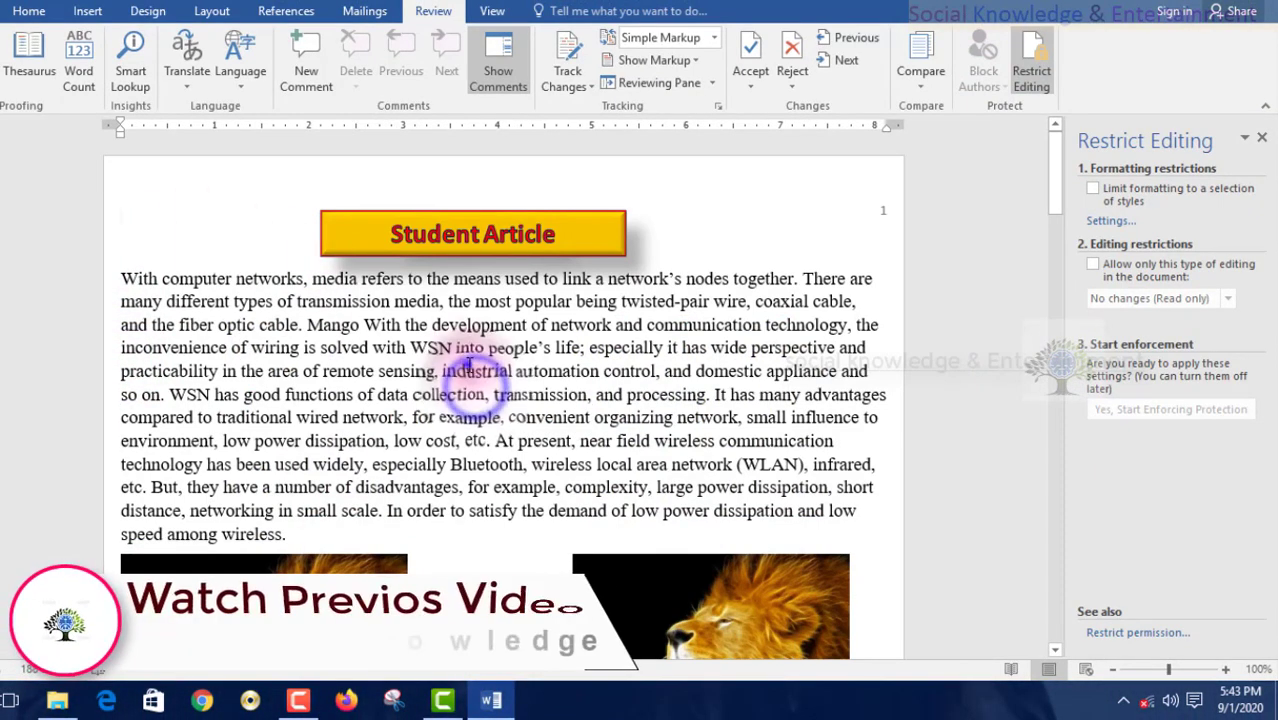
left_click_drag(213, 303, 394, 421)
key("ctrl+c")
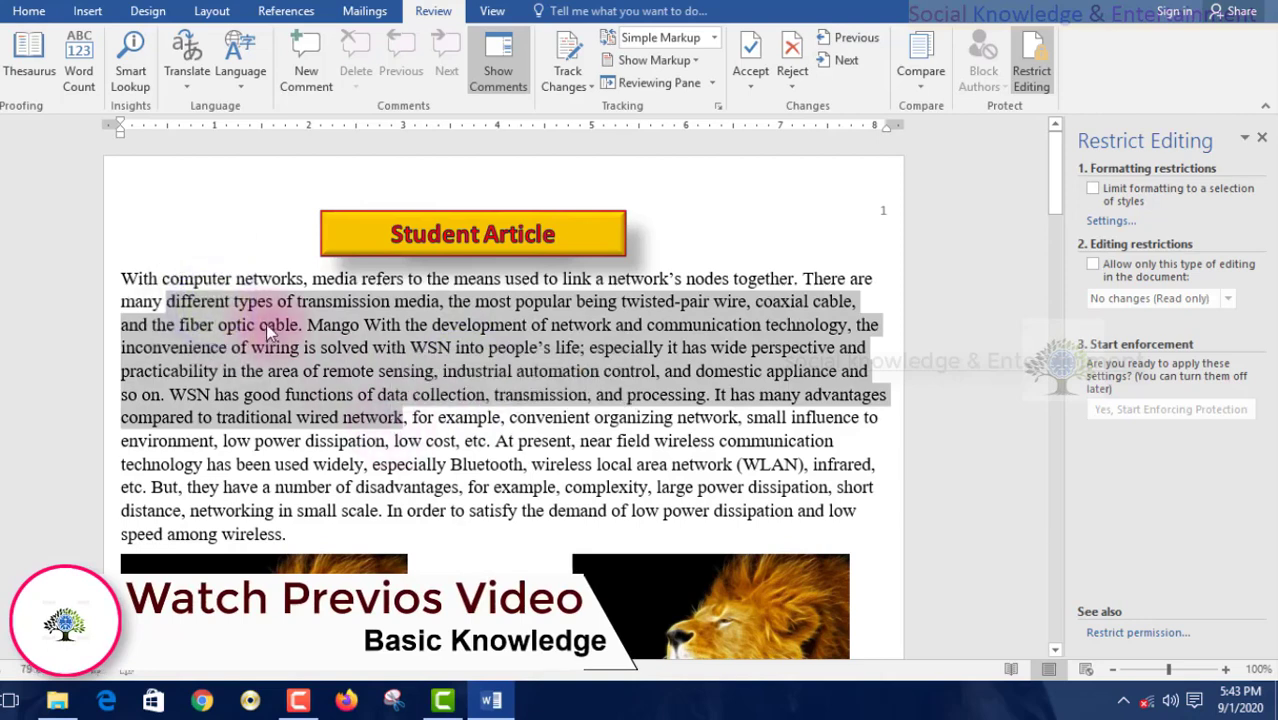
key("Delete")
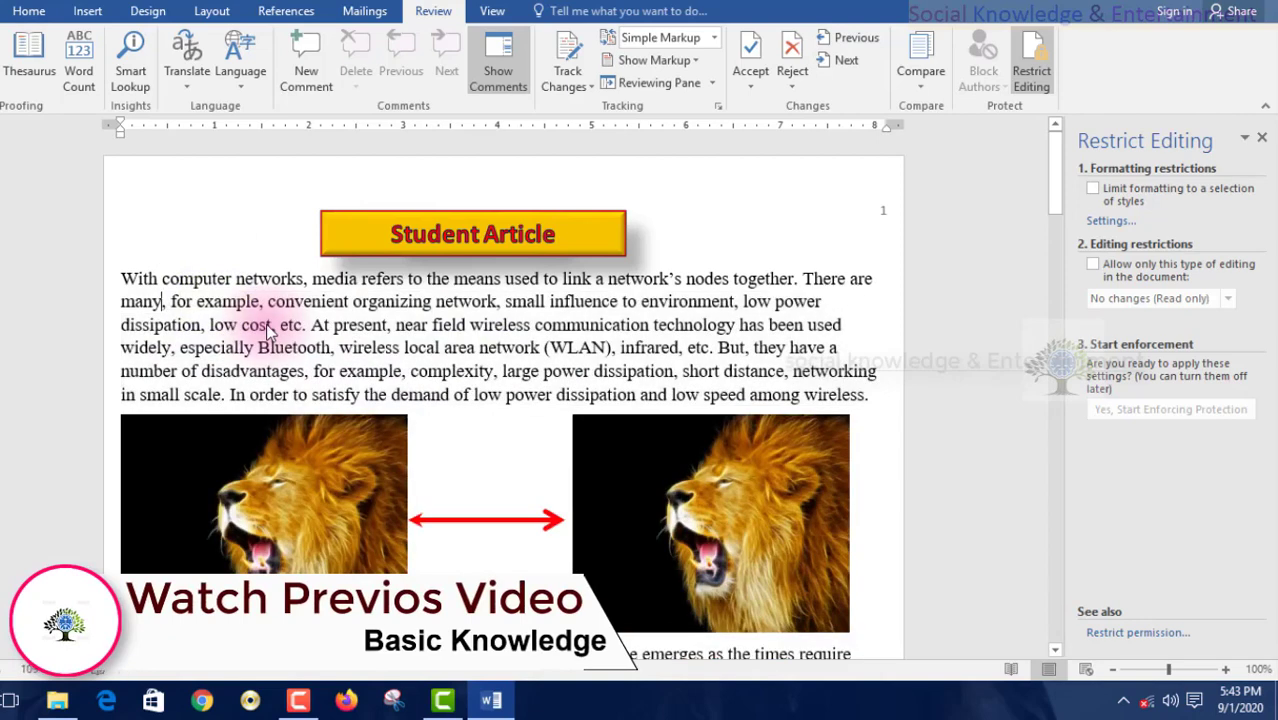
key("ctrl+v")
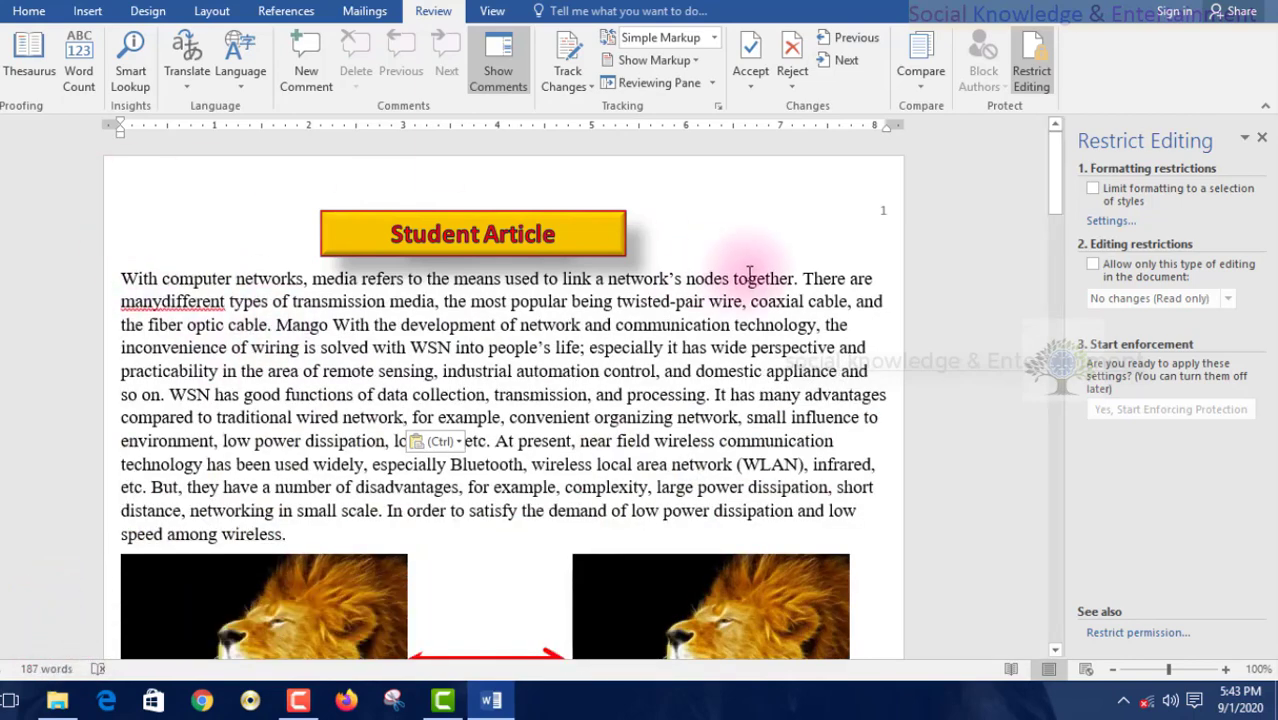
left_click(871, 328)
left_click_drag(871, 328, 676, 301)
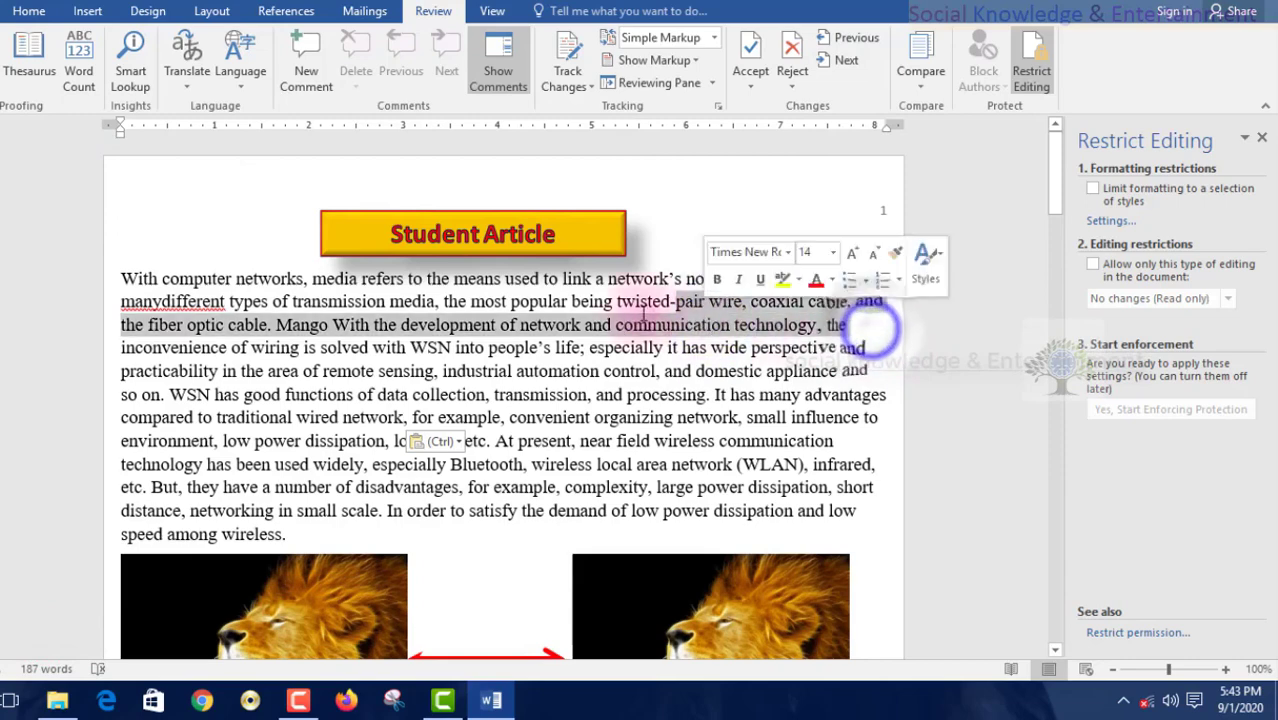
- Highlight 'optic cable. Mango With the' in yellow
left_click(29, 11)
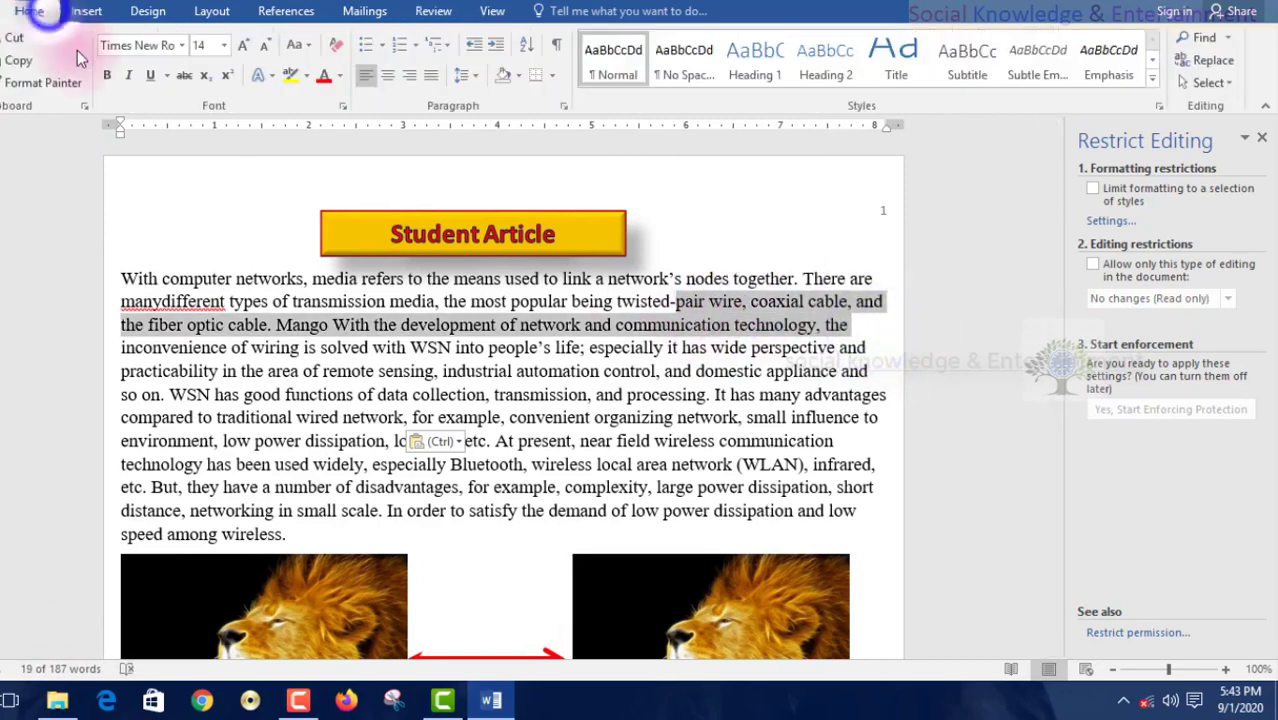
left_click(247, 340)
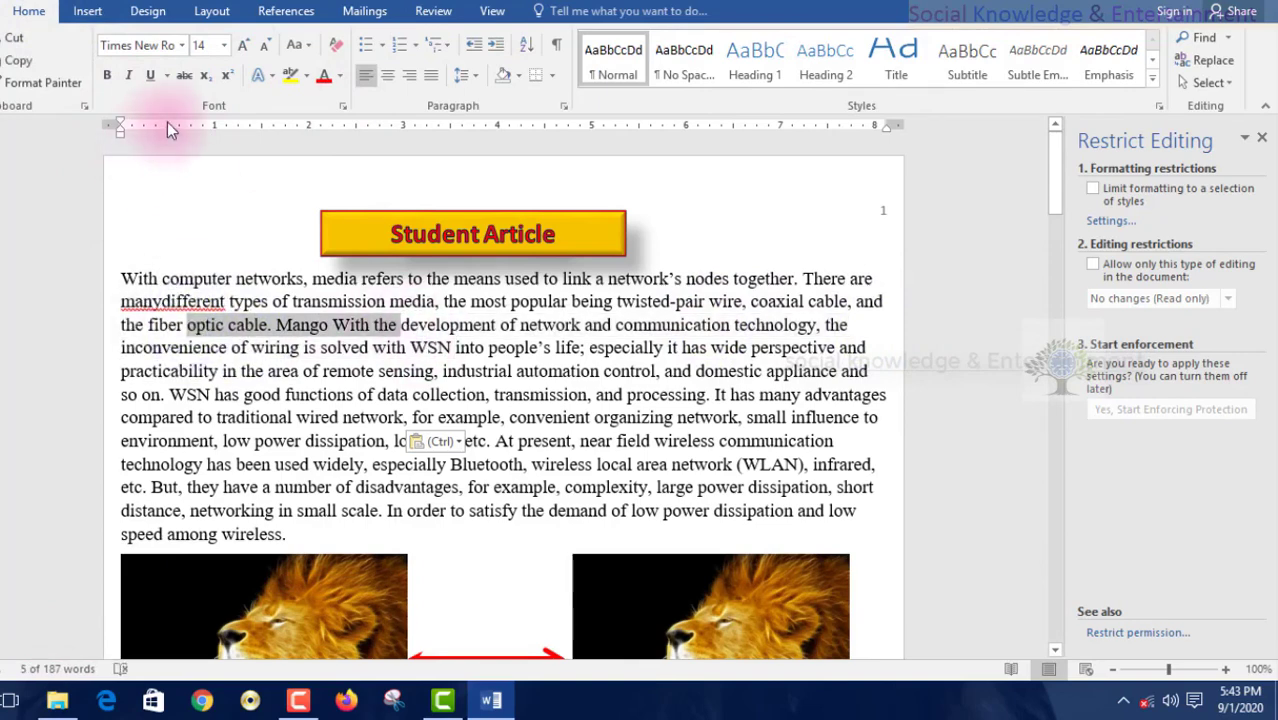
left_click(290, 76)
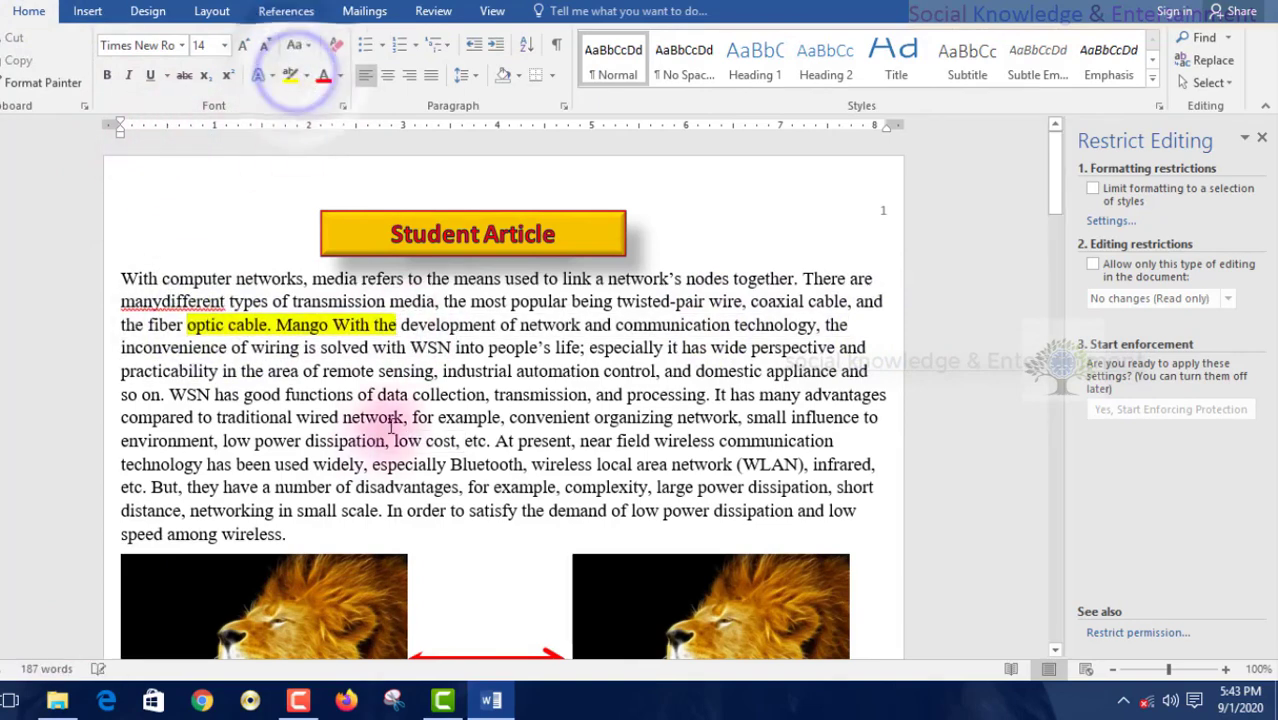
left_click(373, 384)
- Make 'of data collection, transmission' bold red, and limit formatting to a selection of styles
left_click_drag(476, 388, 588, 394)
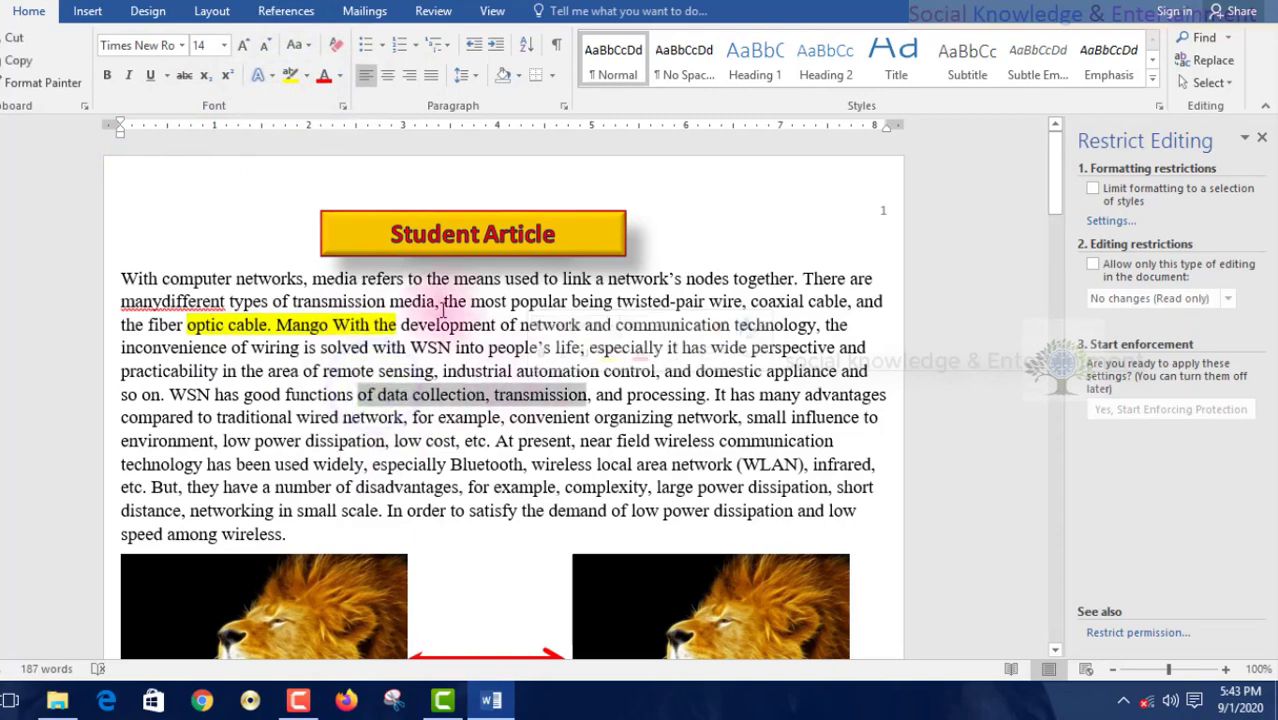
left_click(322, 80)
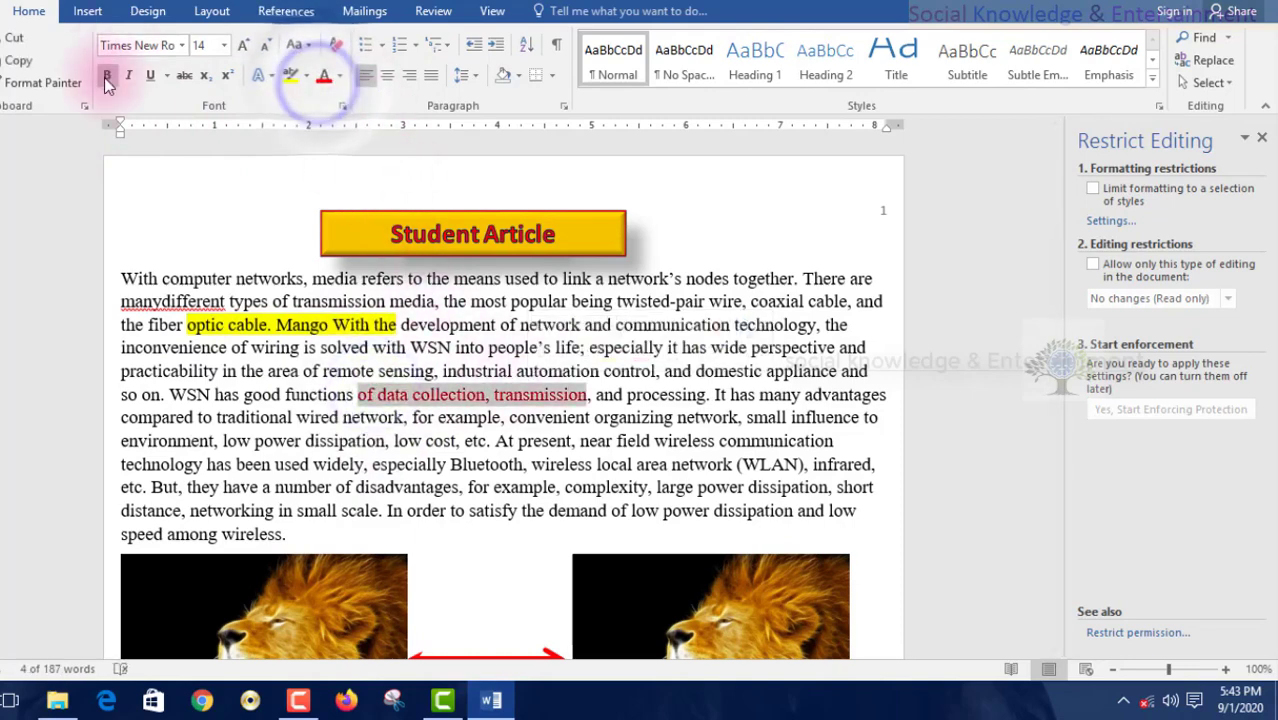
left_click(107, 76)
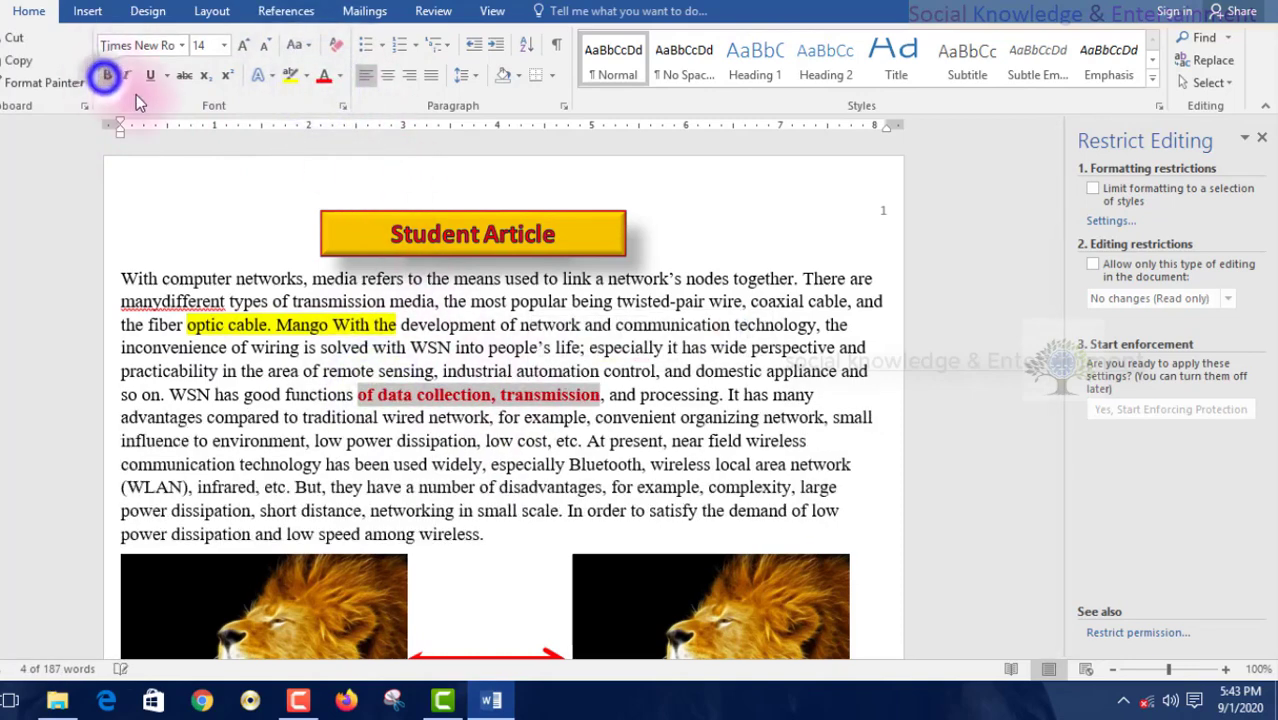
left_click(489, 347)
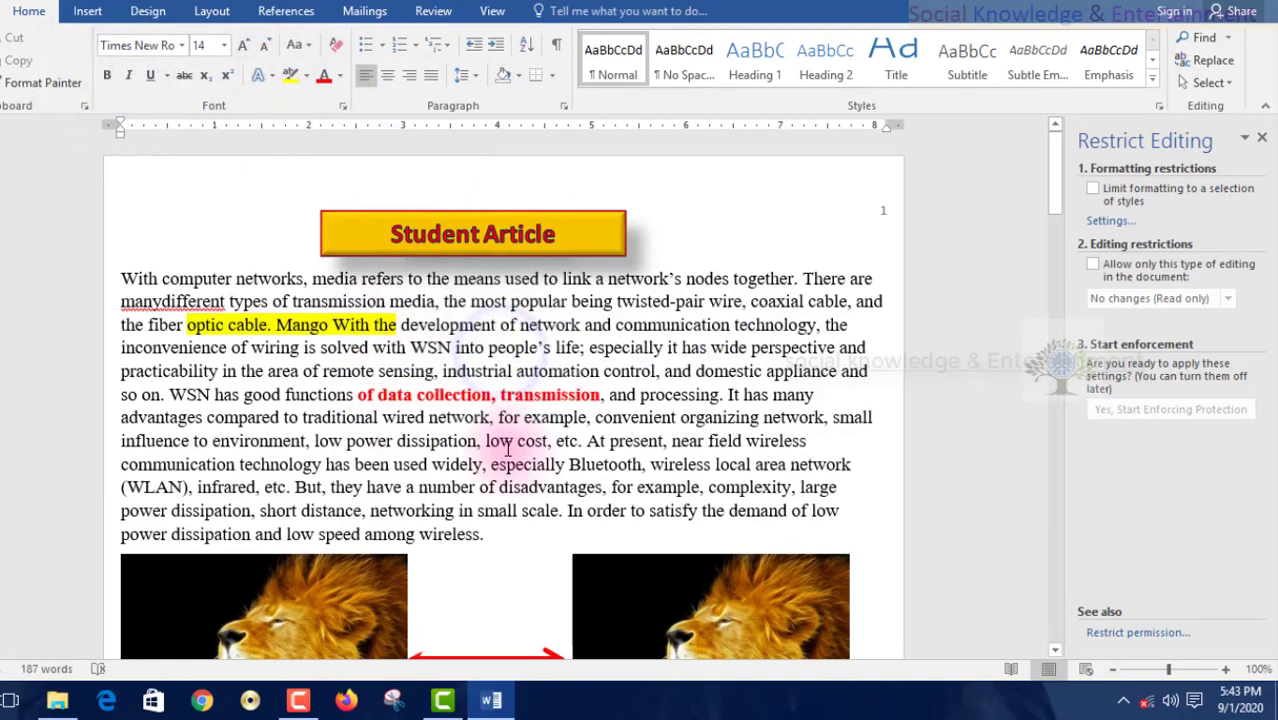
left_click(240, 302)
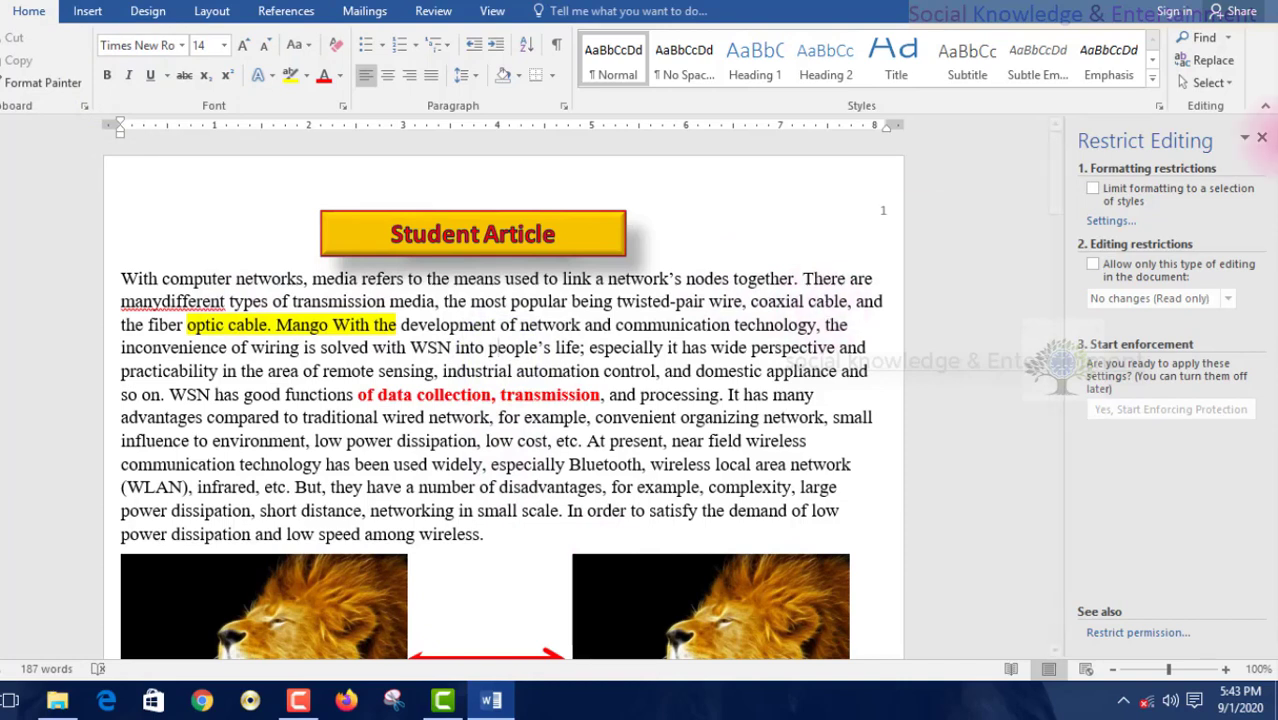
left_click(1141, 197)
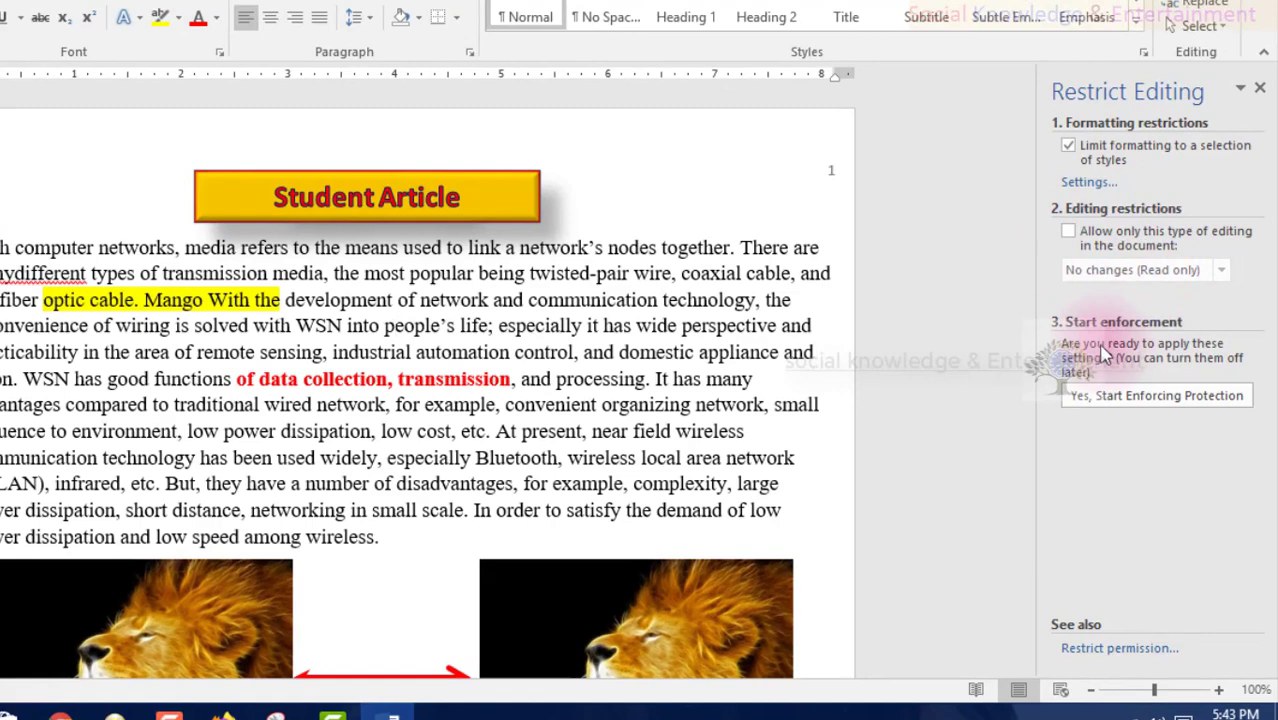
- Allow only 'No changes (Read only)' editing, leaving the Everyone exception unticked
left_click(1069, 231)
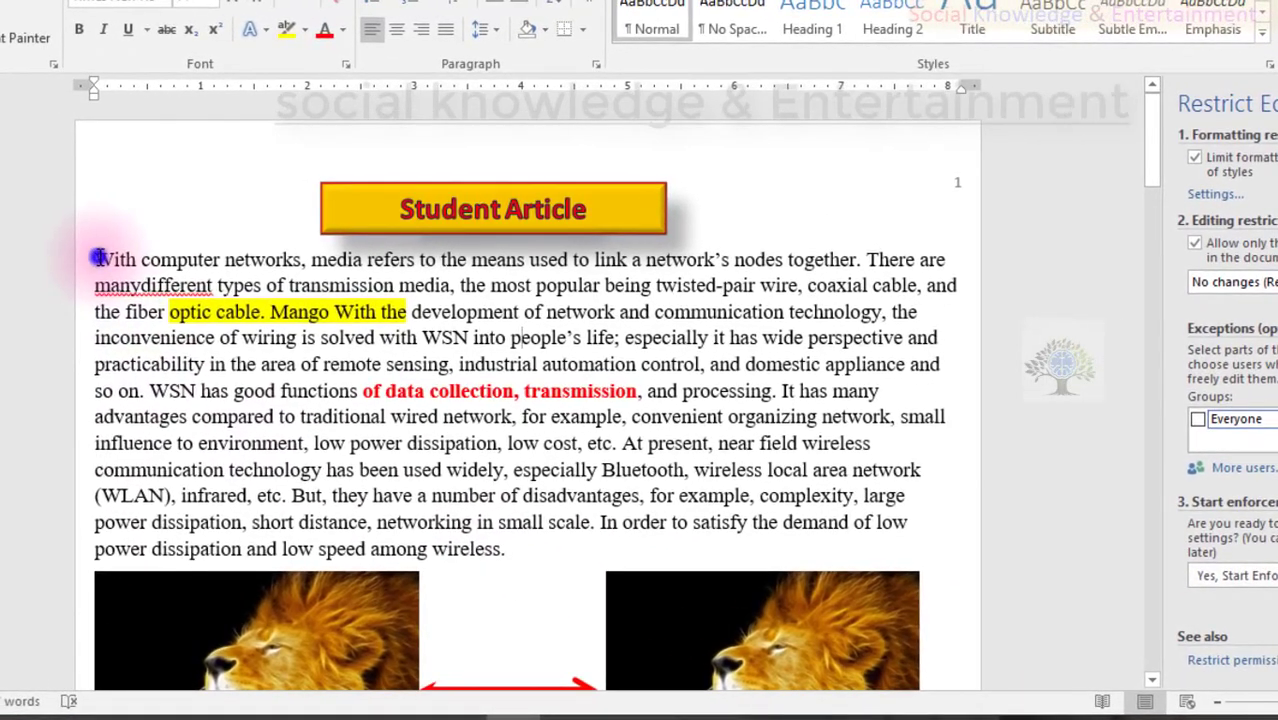
left_click_drag(97, 257, 728, 572)
left_click(700, 445)
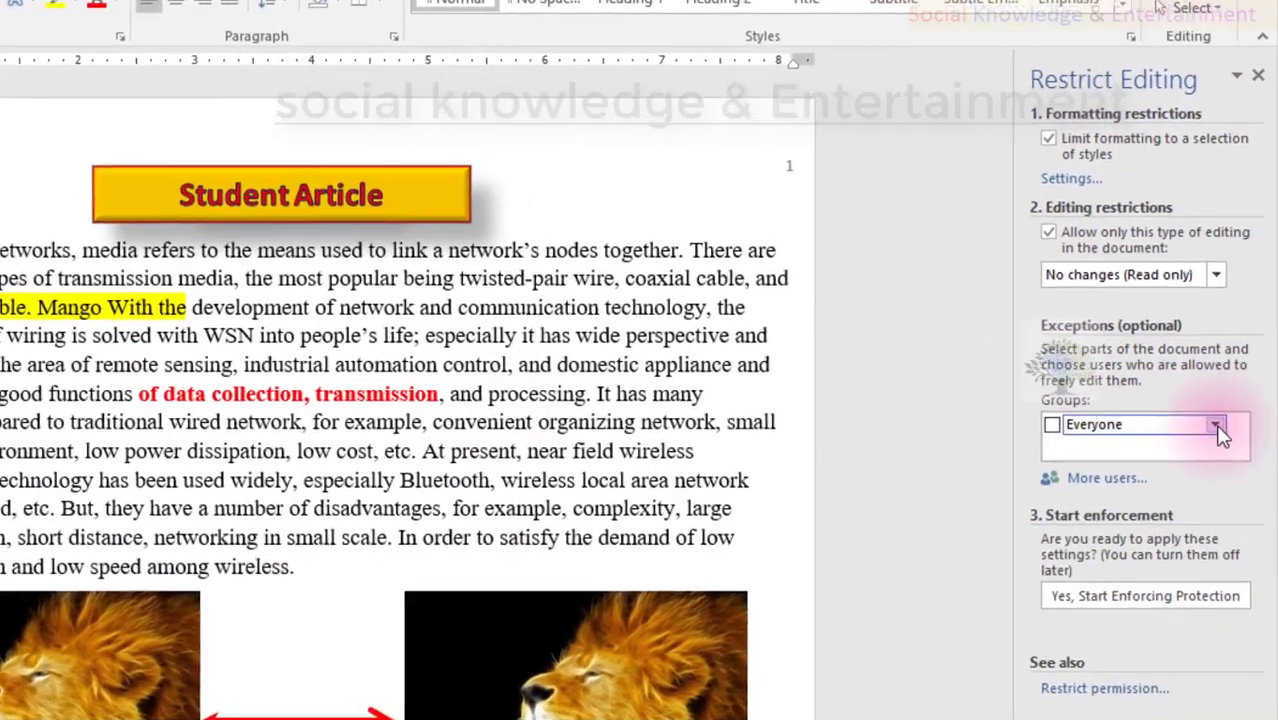
left_click(1221, 420)
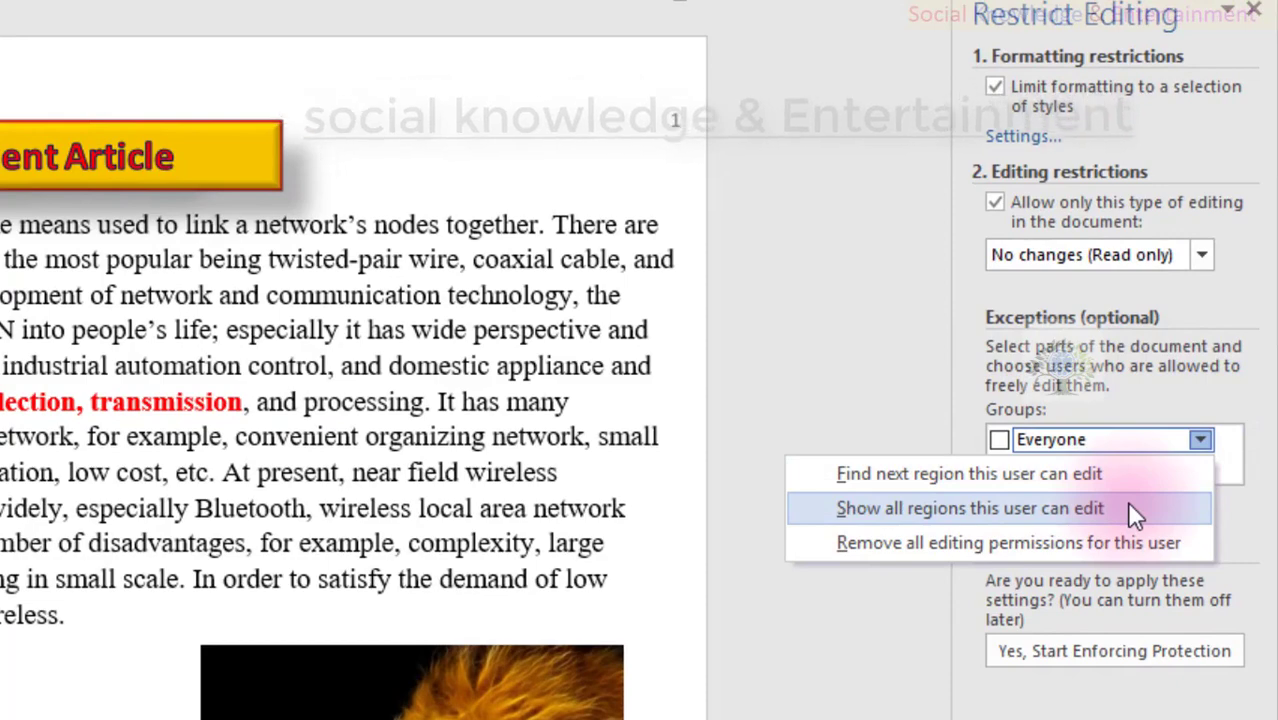
left_click(916, 414)
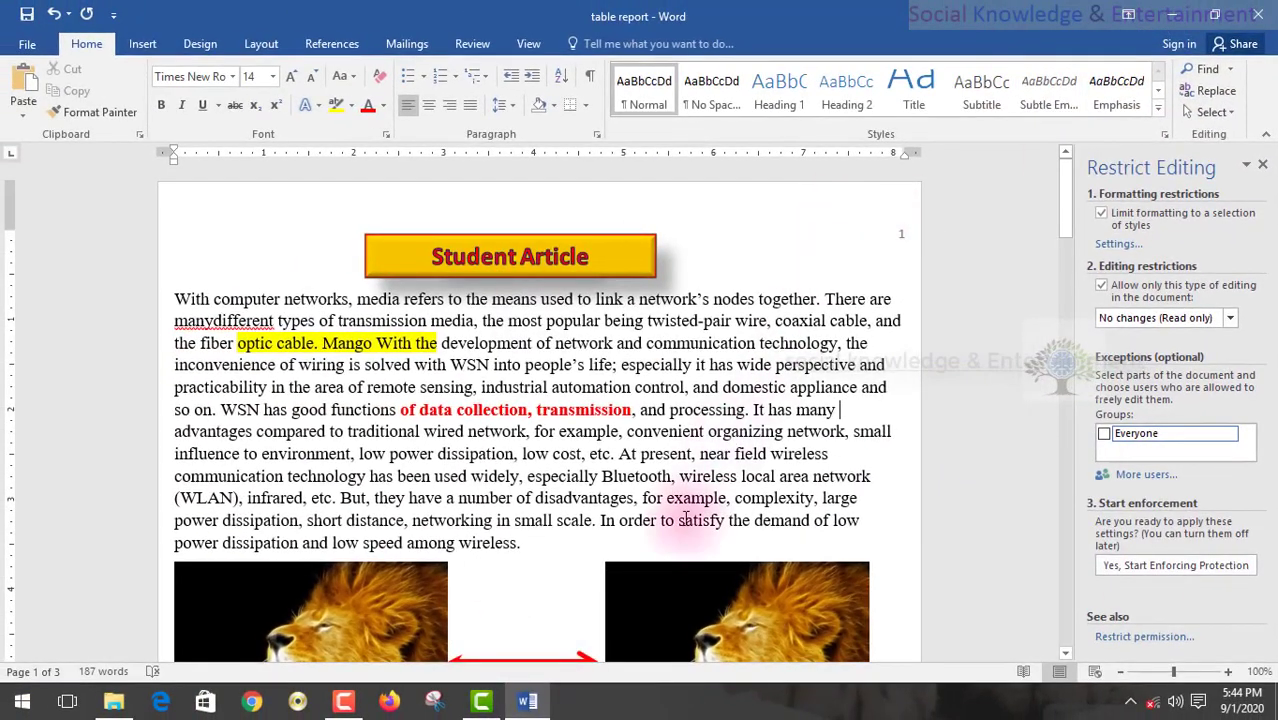
- Tick the Everyone exception and try showing and finding its editable regions
left_click(727, 371)
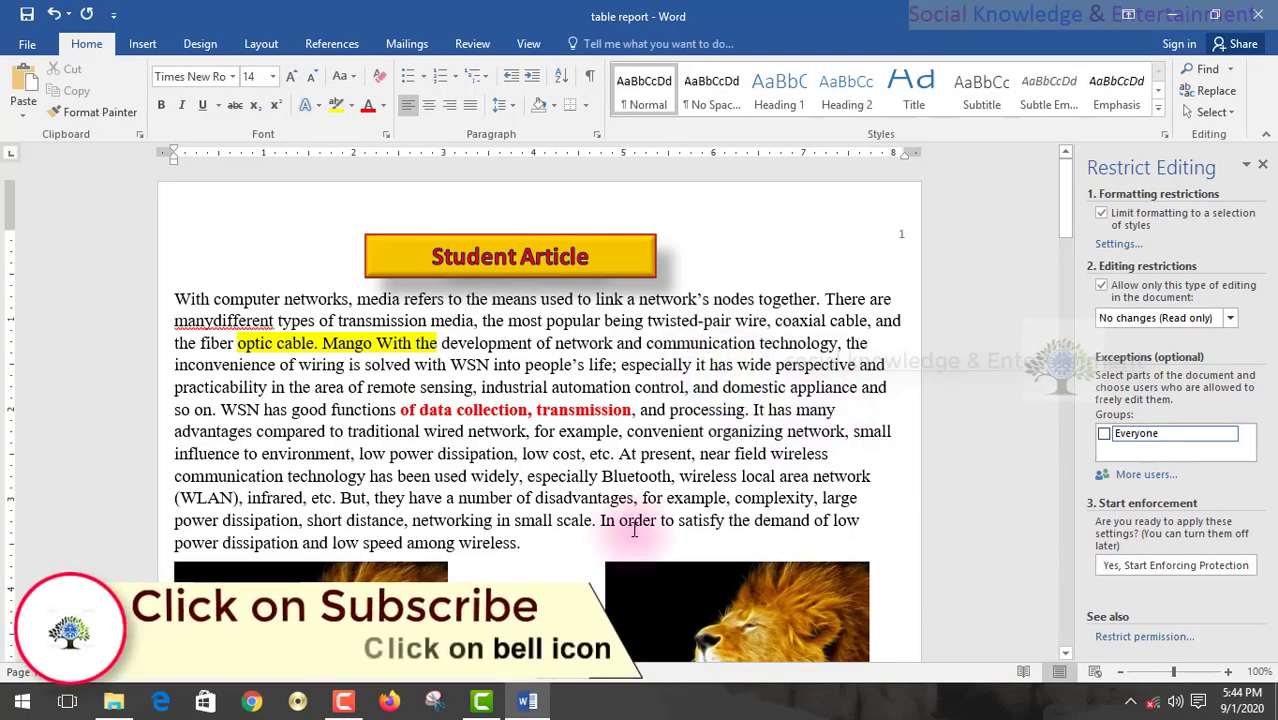
left_click(1105, 435)
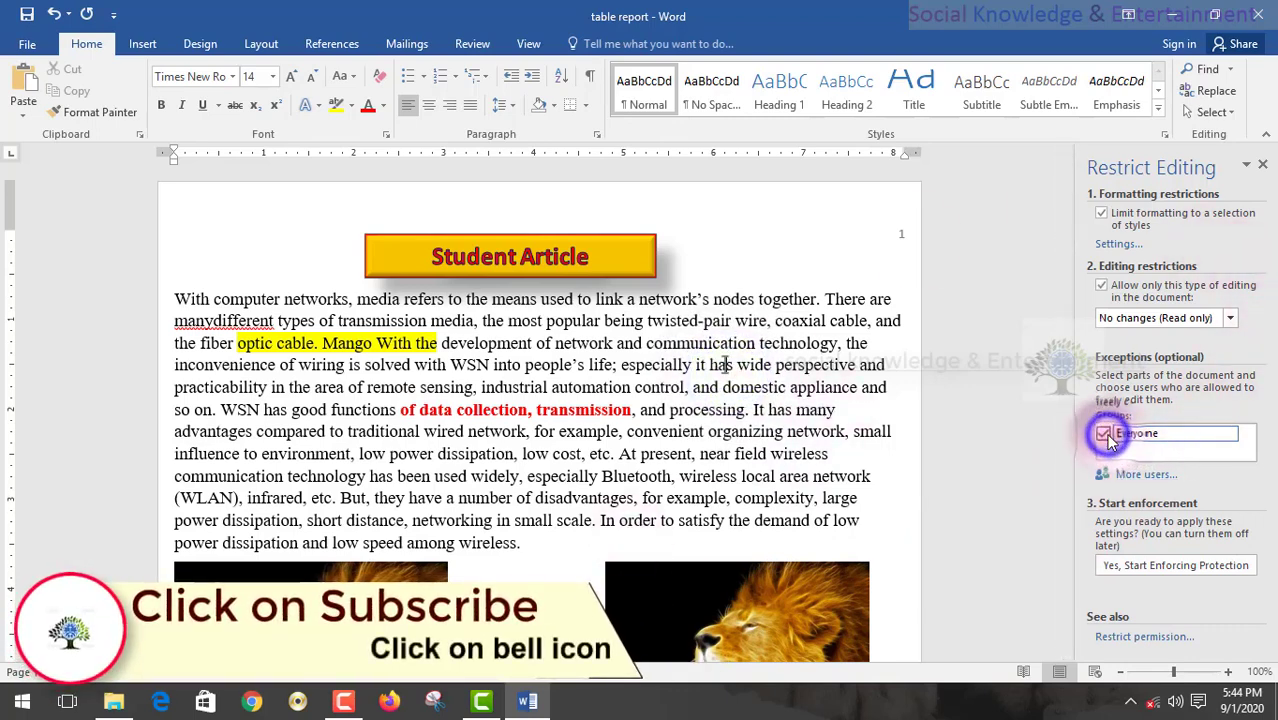
left_click(1231, 437)
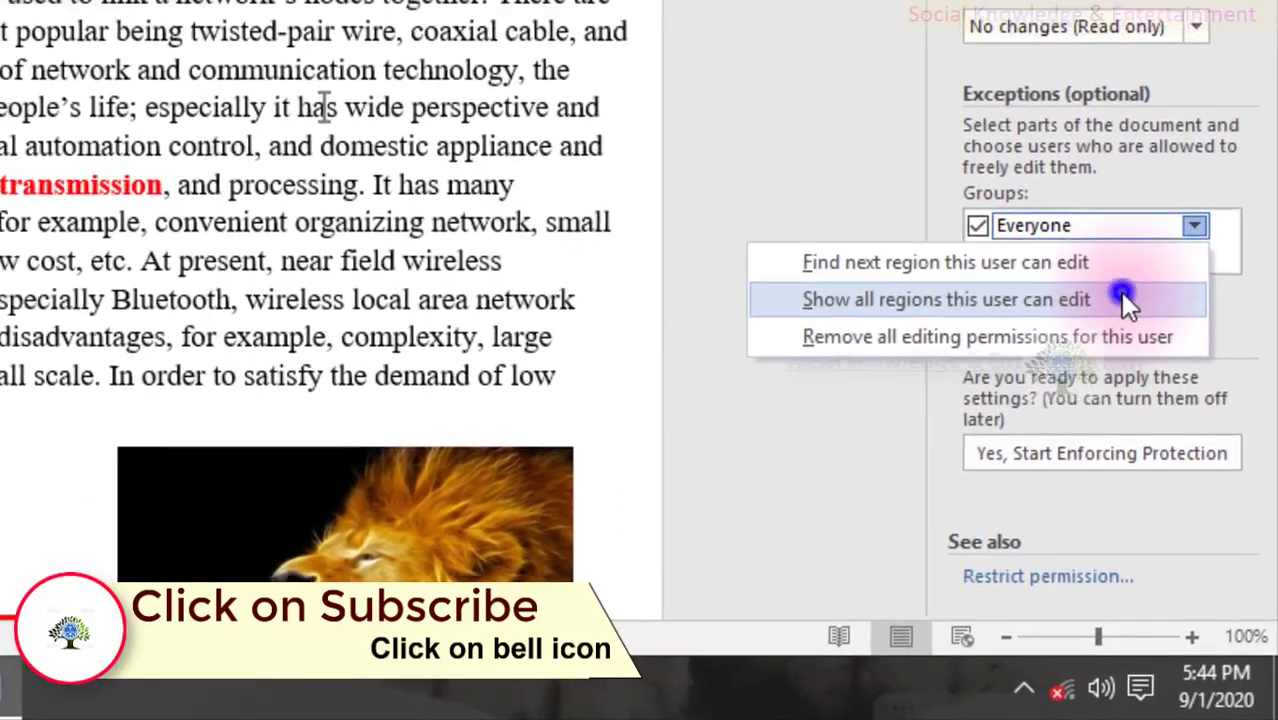
left_click(1122, 298)
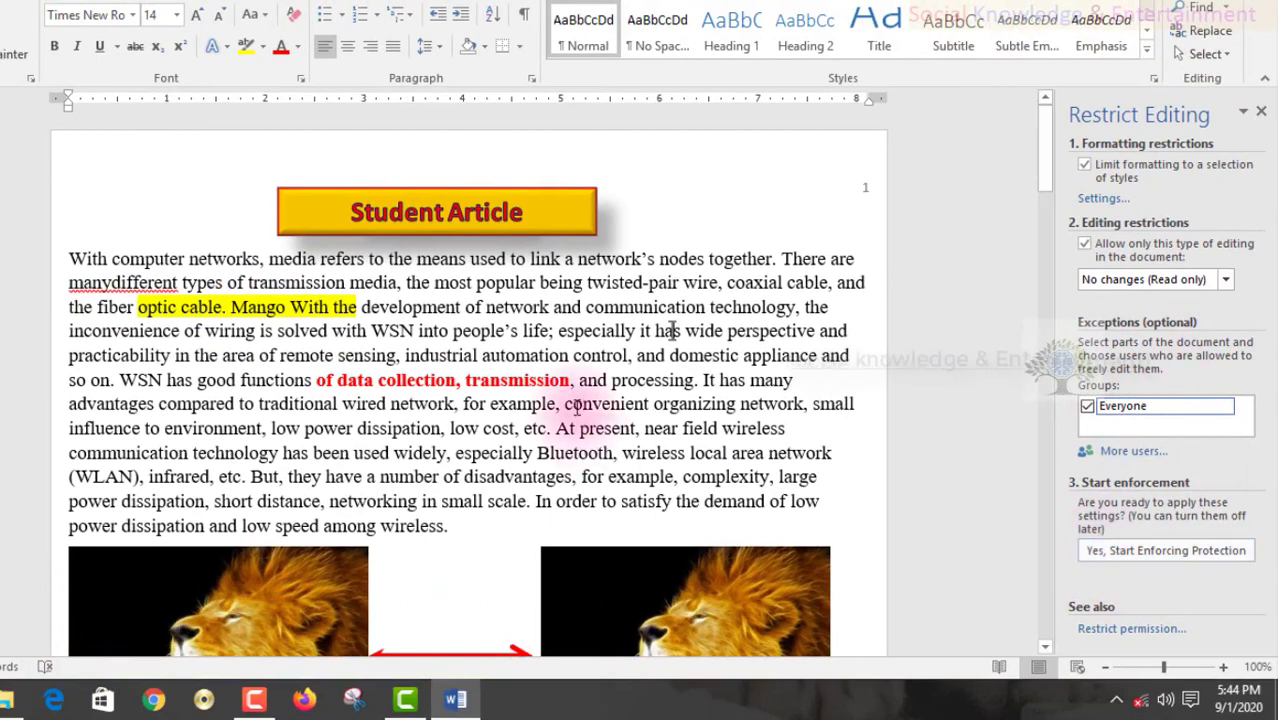
left_click(1225, 405)
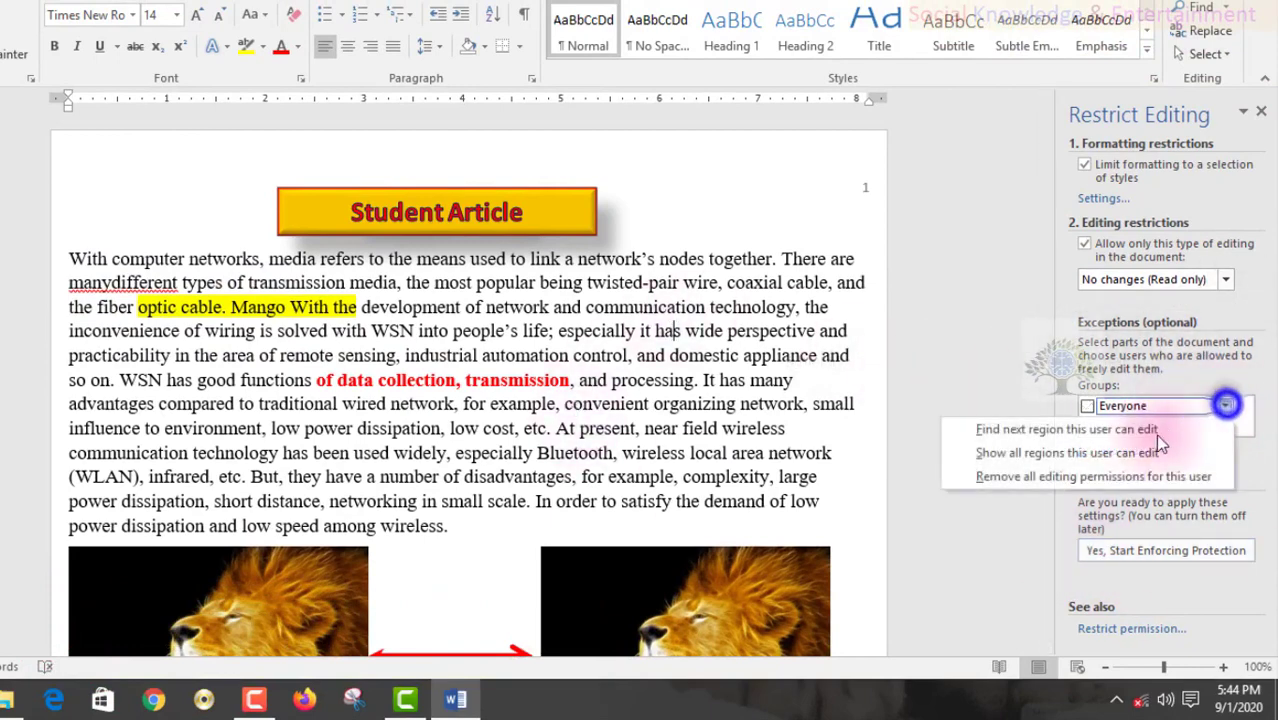
left_click(1075, 429)
left_click(582, 372)
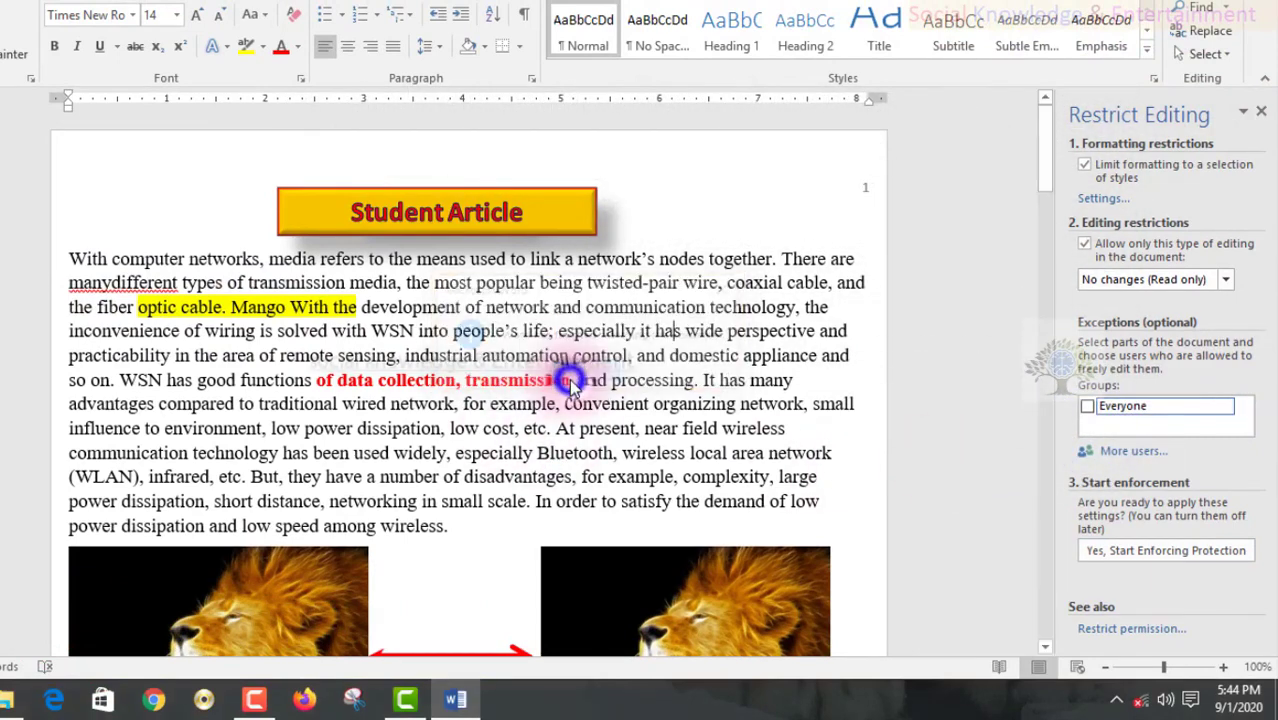
- Cancel adding more users, keeping the Everyone exception ticked
left_click(1224, 410)
left_click(913, 360)
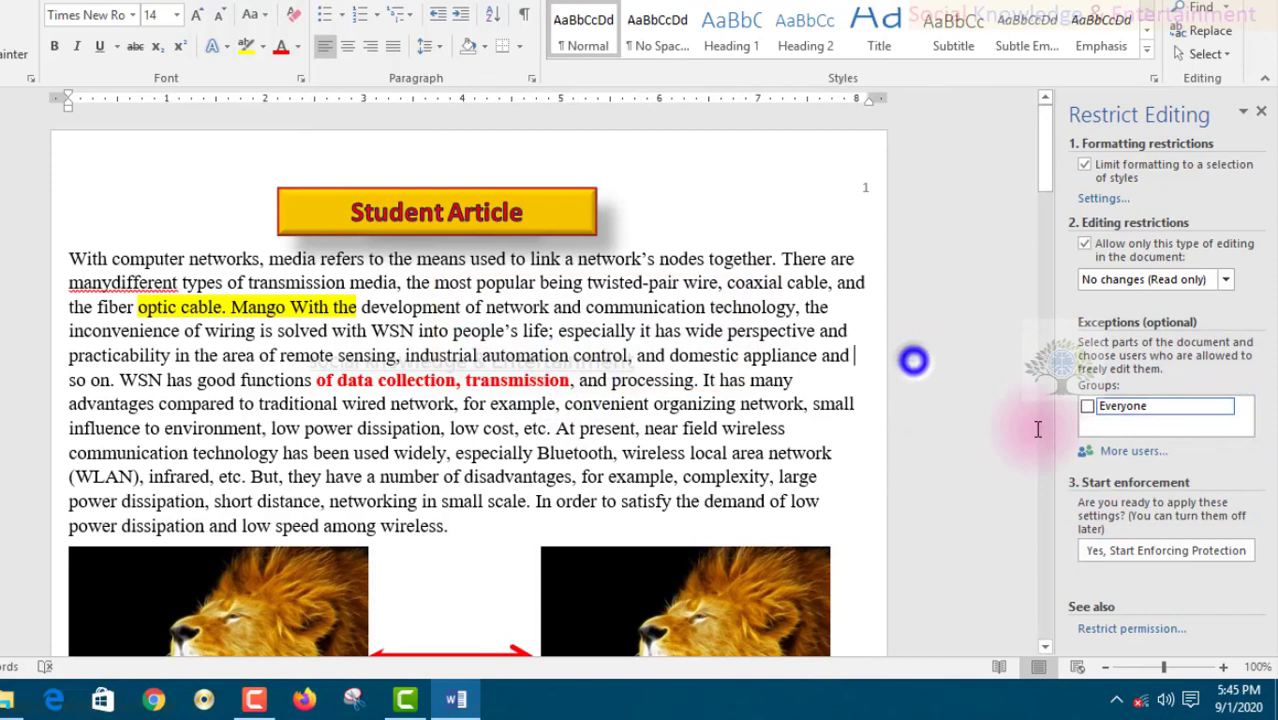
left_click(1122, 455)
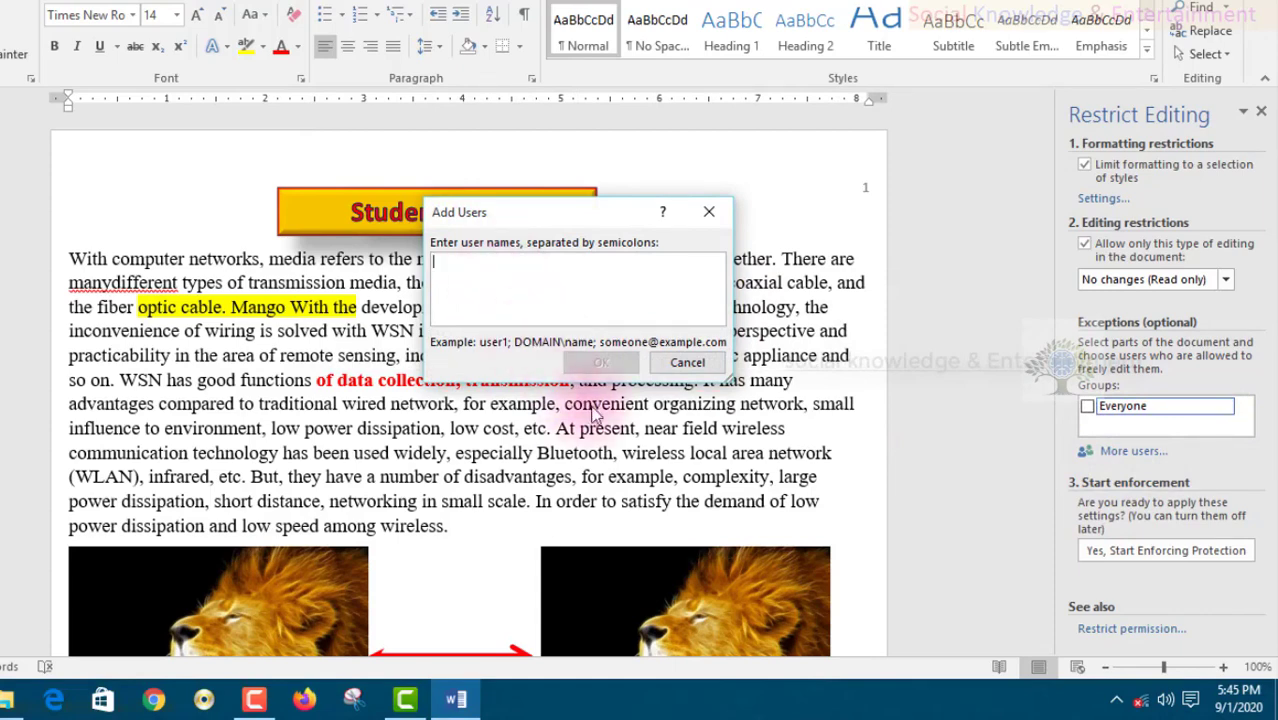
left_click(687, 363)
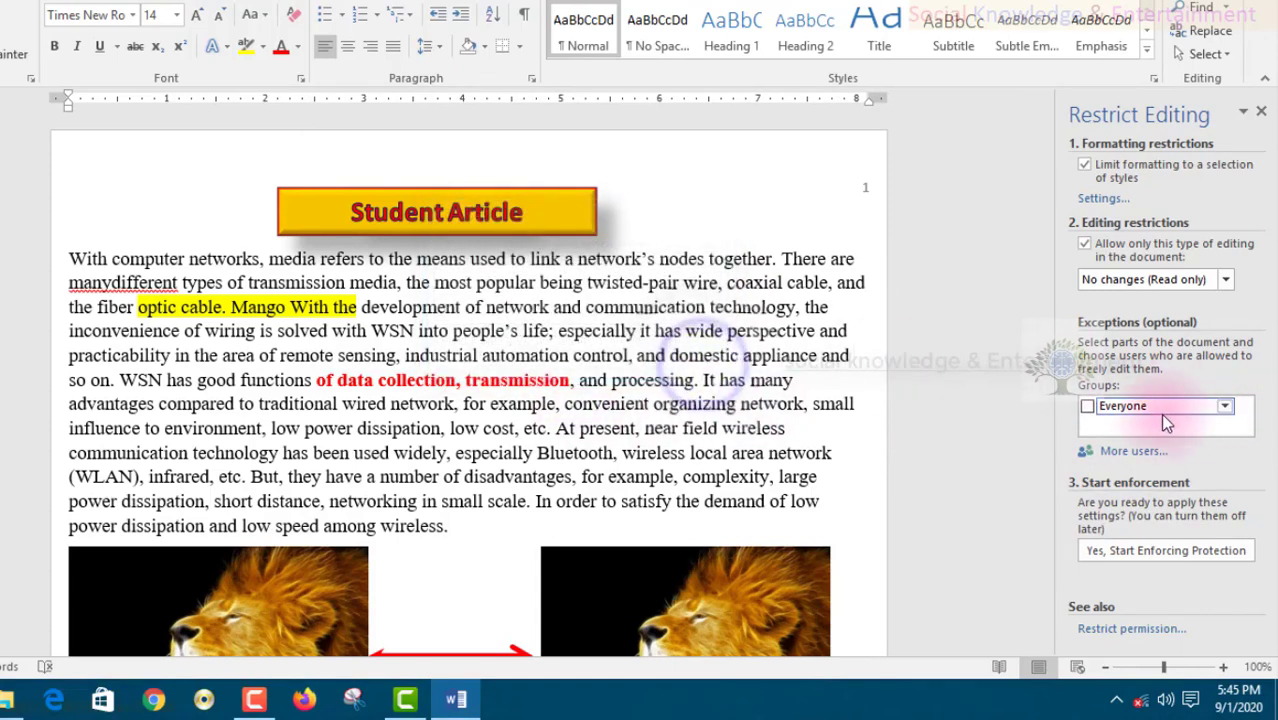
left_click(1088, 406)
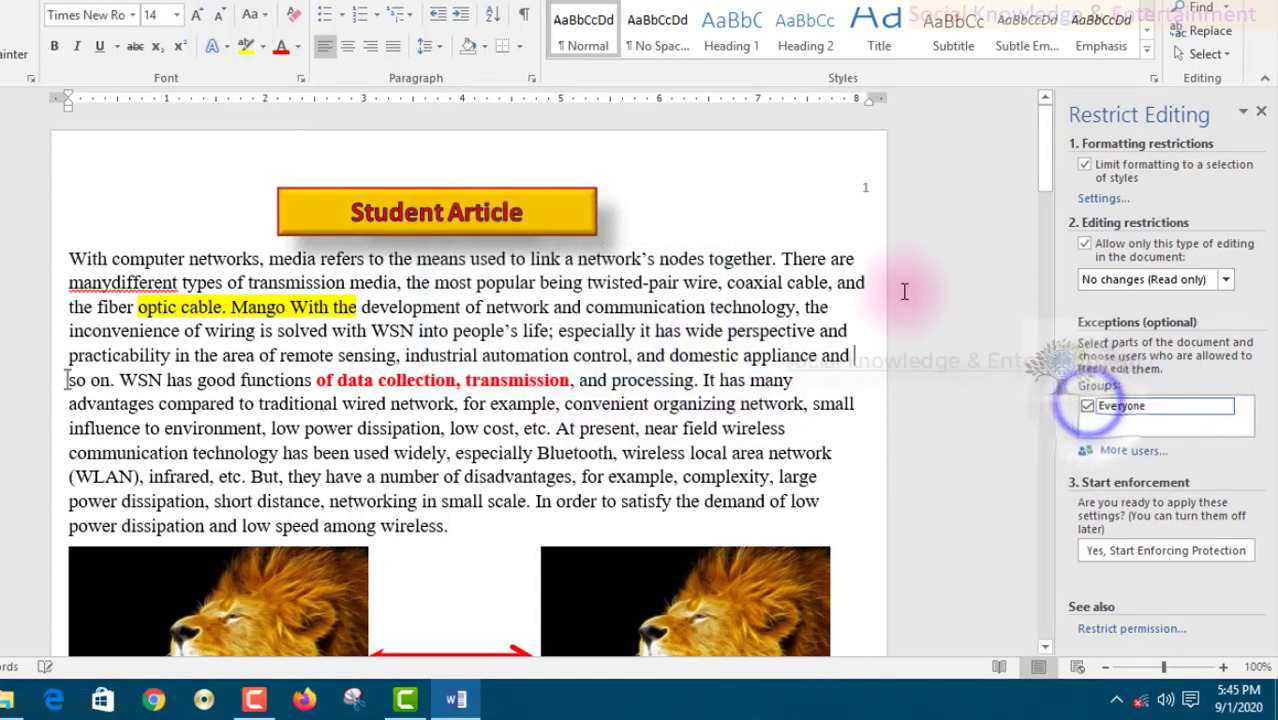
- Start enforcing protection with a password, entered and confirmed in the protection dialog
left_click(1190, 549)
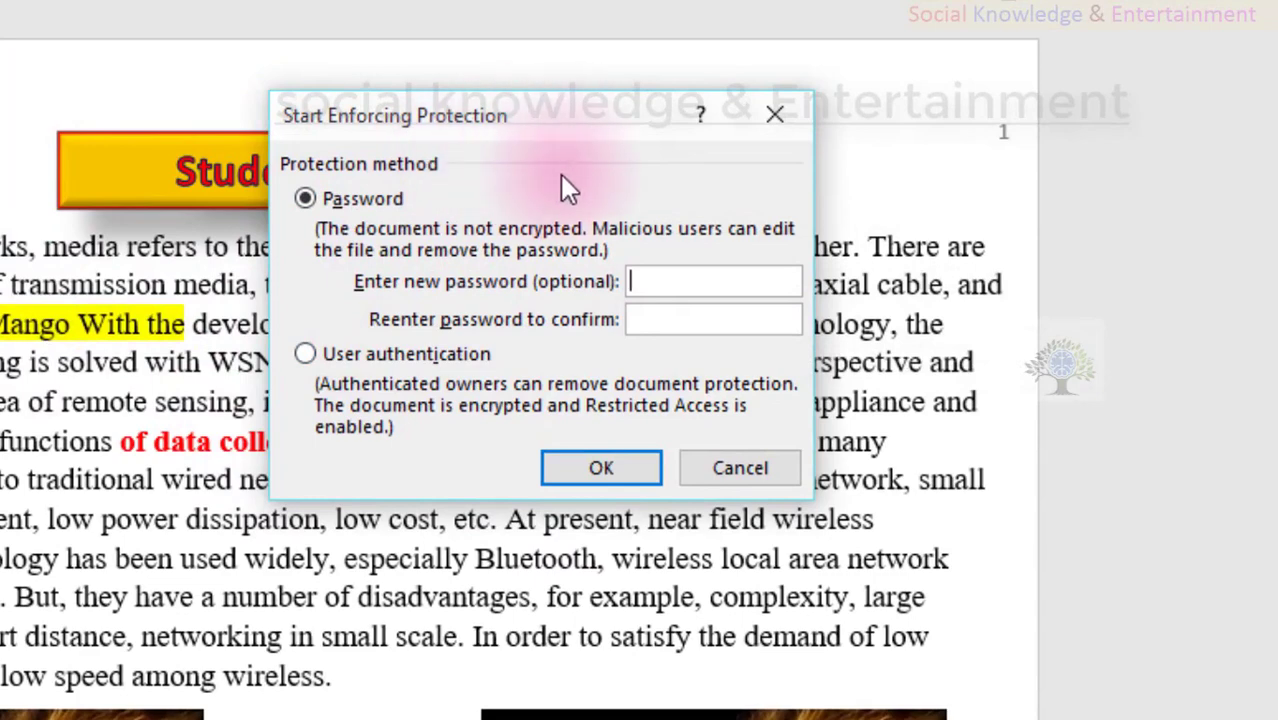
left_click_drag(488, 120, 748, 220)
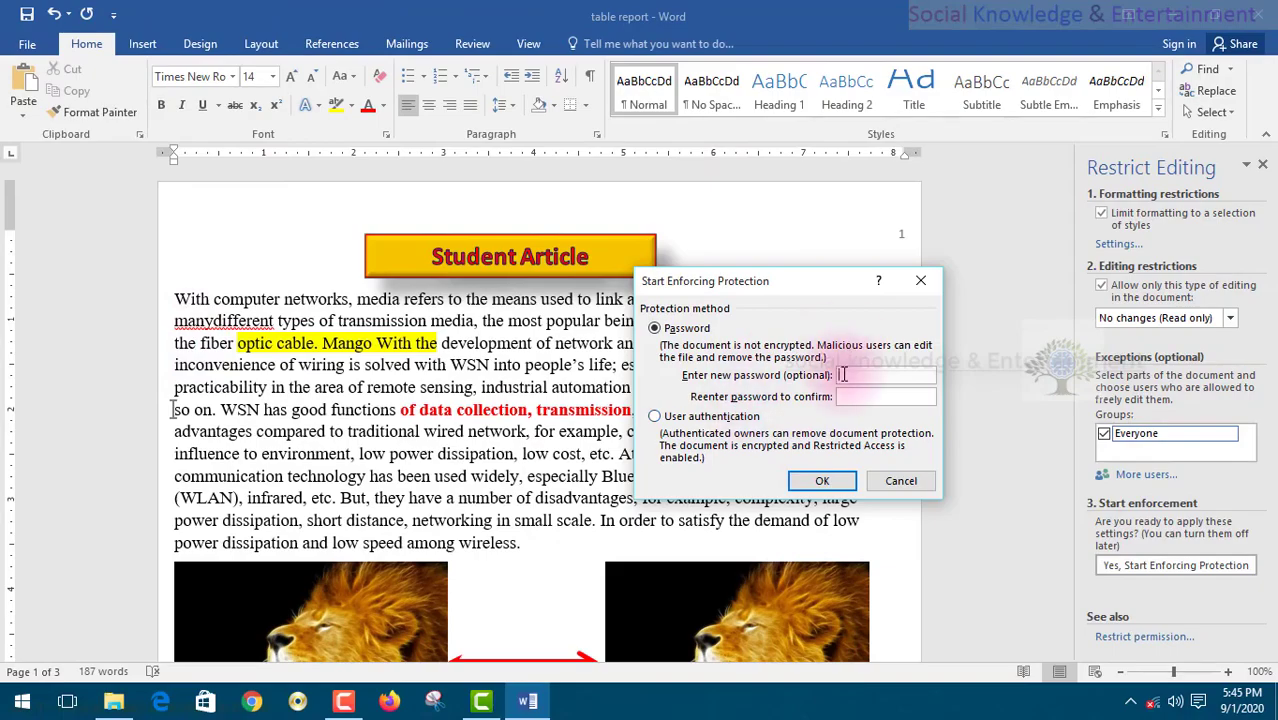
type("••")
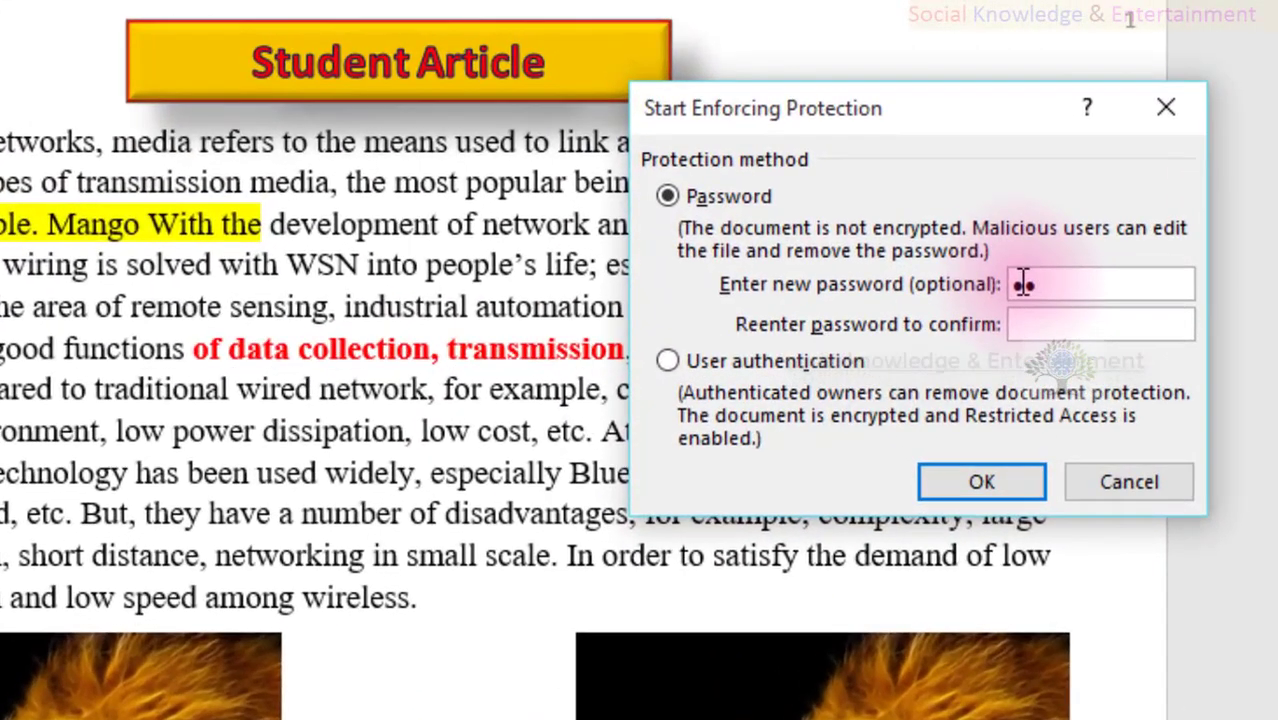
key("Tab")
type("••")
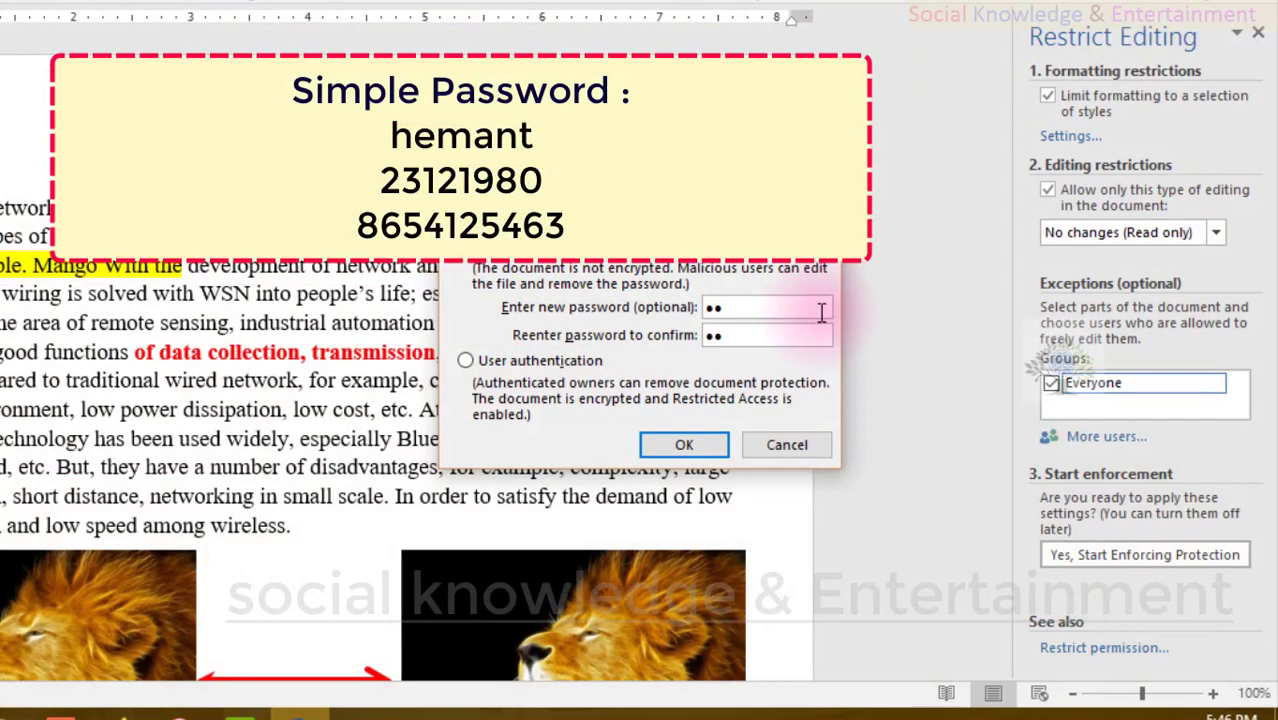
left_click(820, 313)
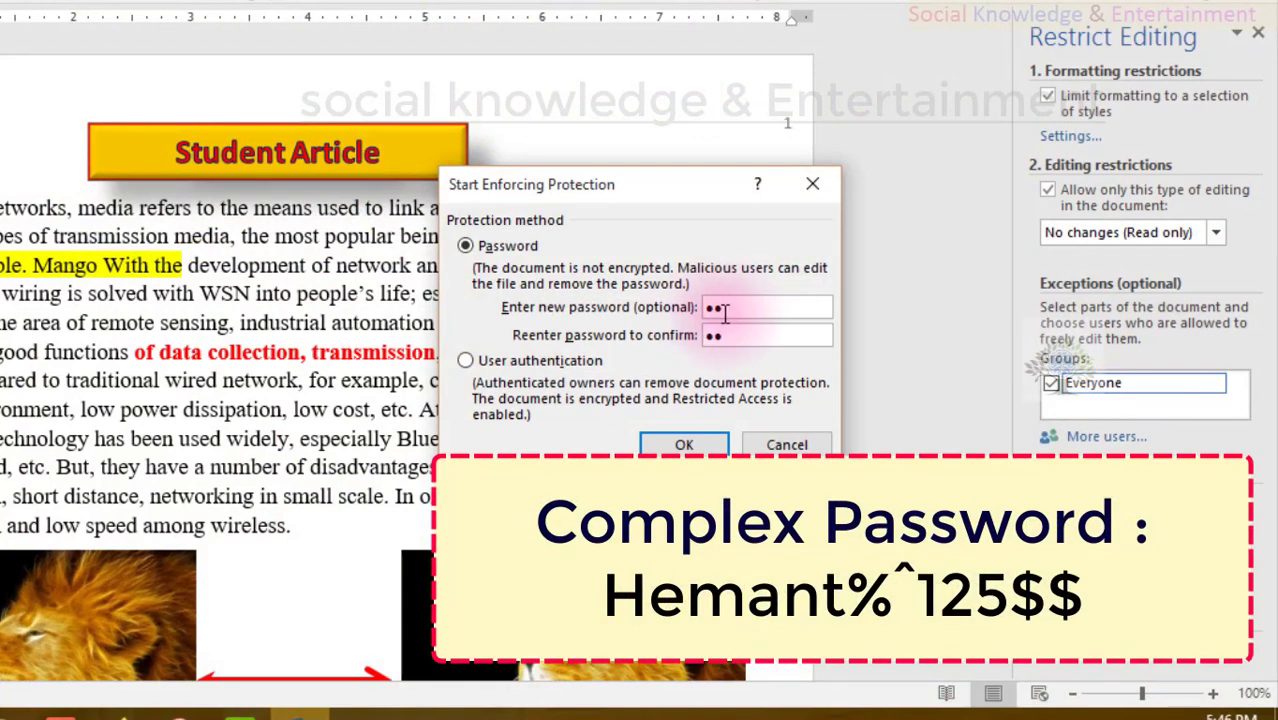
left_click(730, 310)
left_click(724, 337)
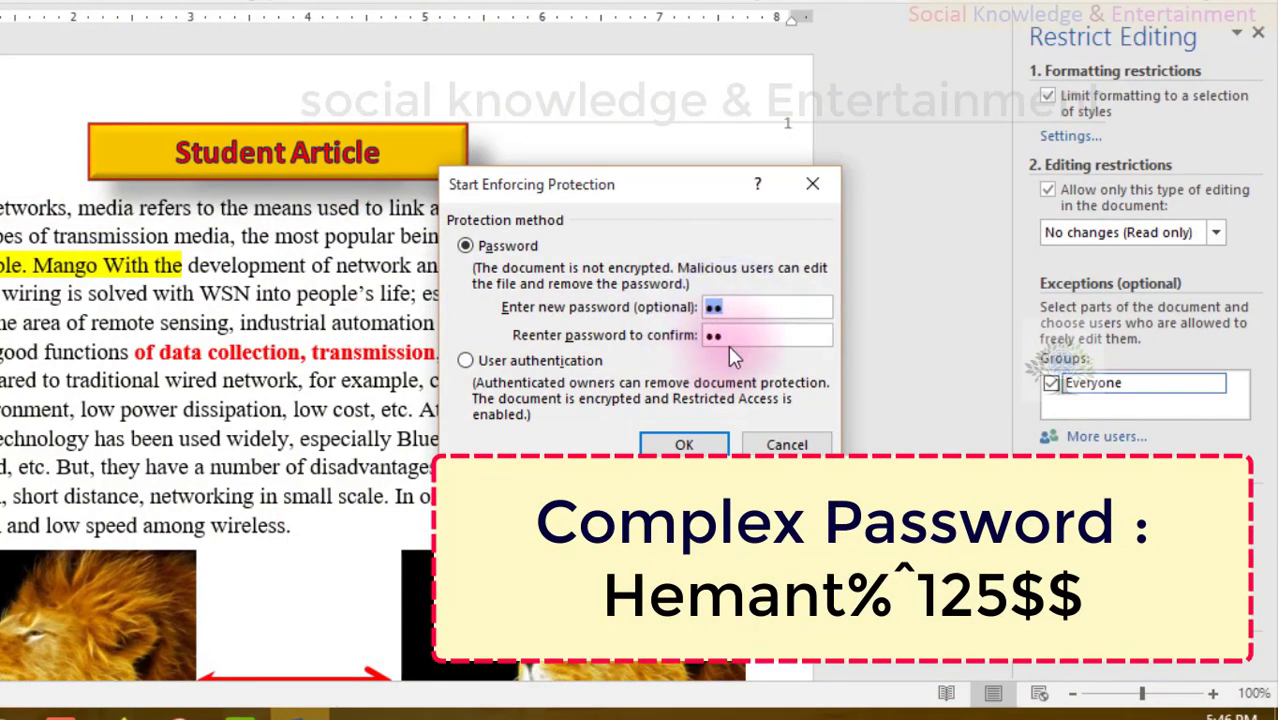
left_click(684, 444)
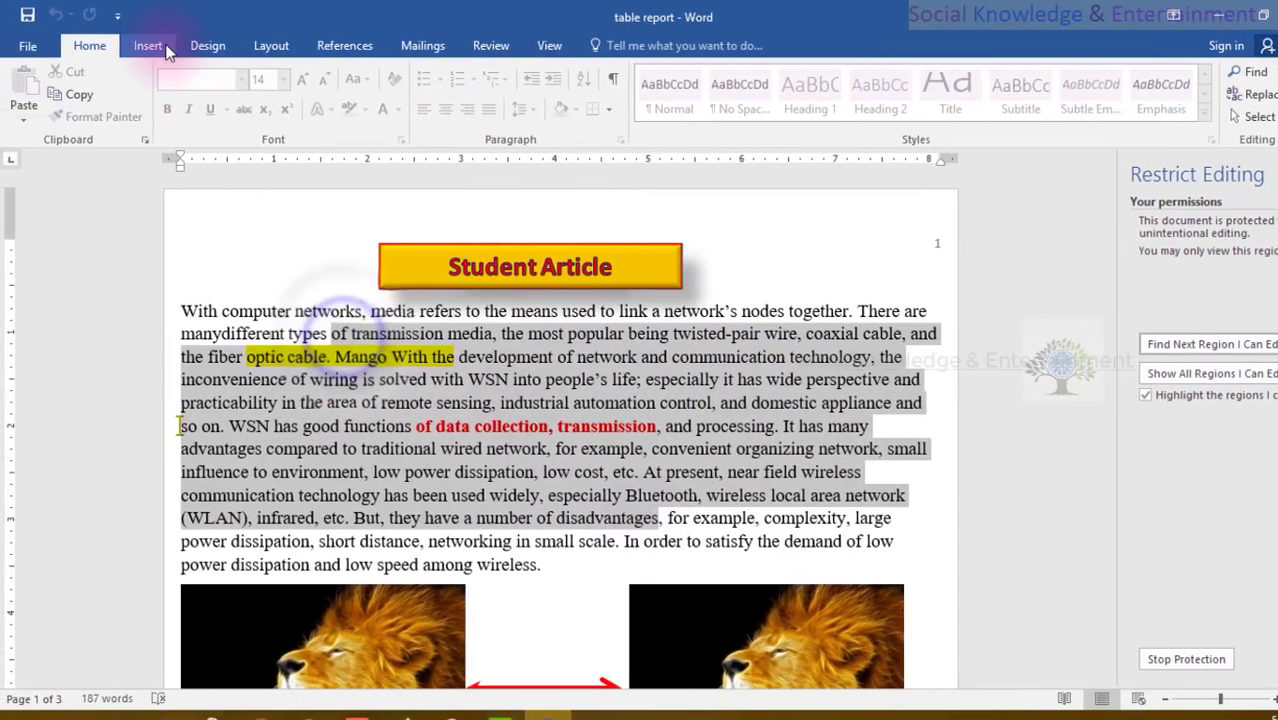
left_click(117, 45)
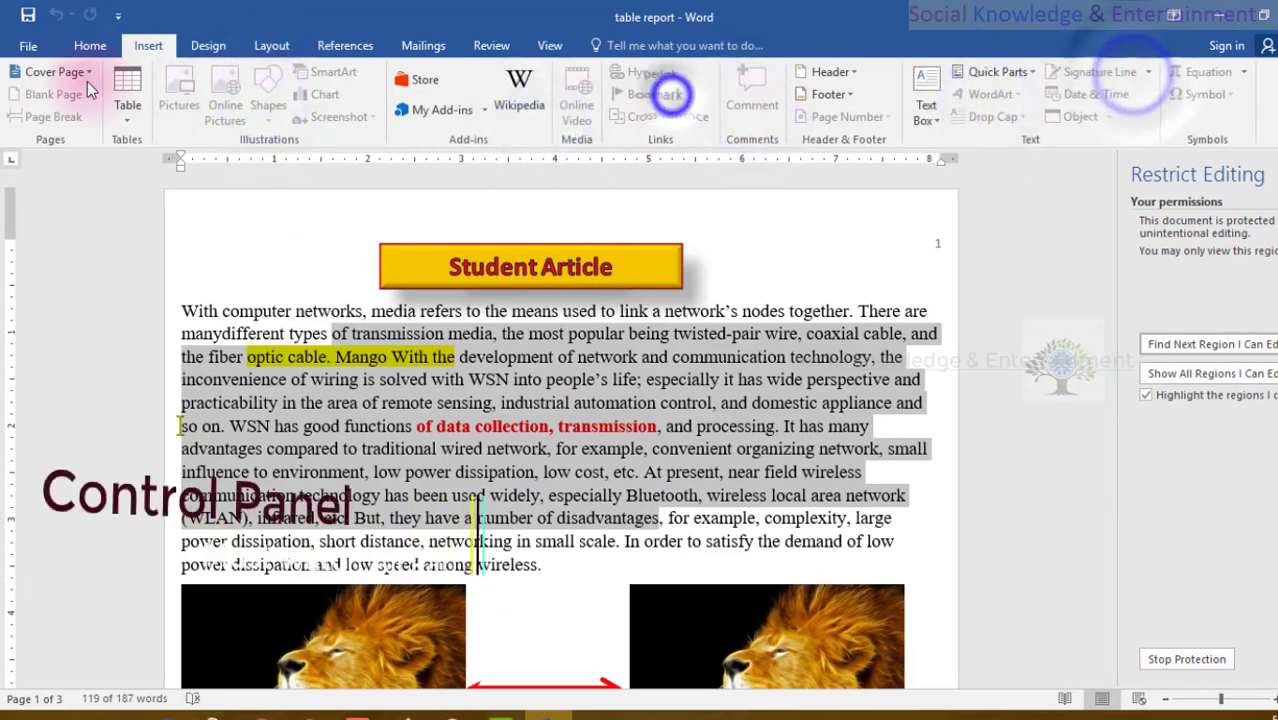
left_click(90, 45)
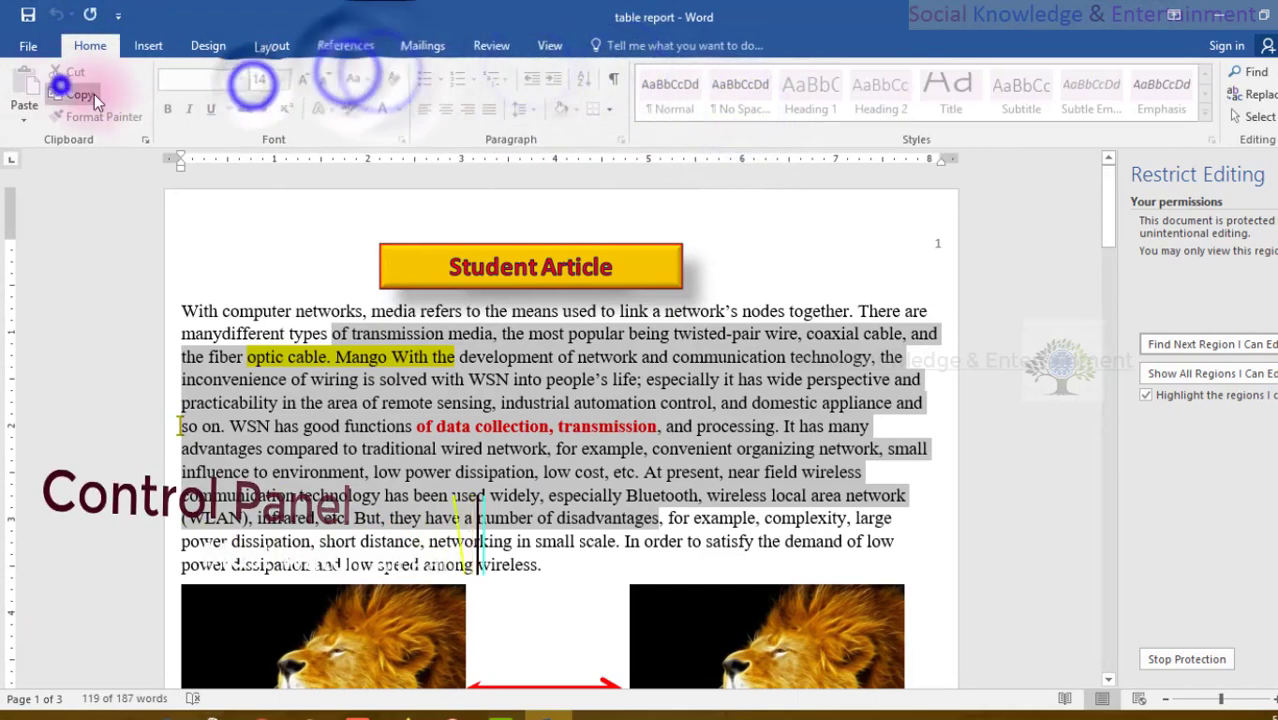
left_click(553, 446)
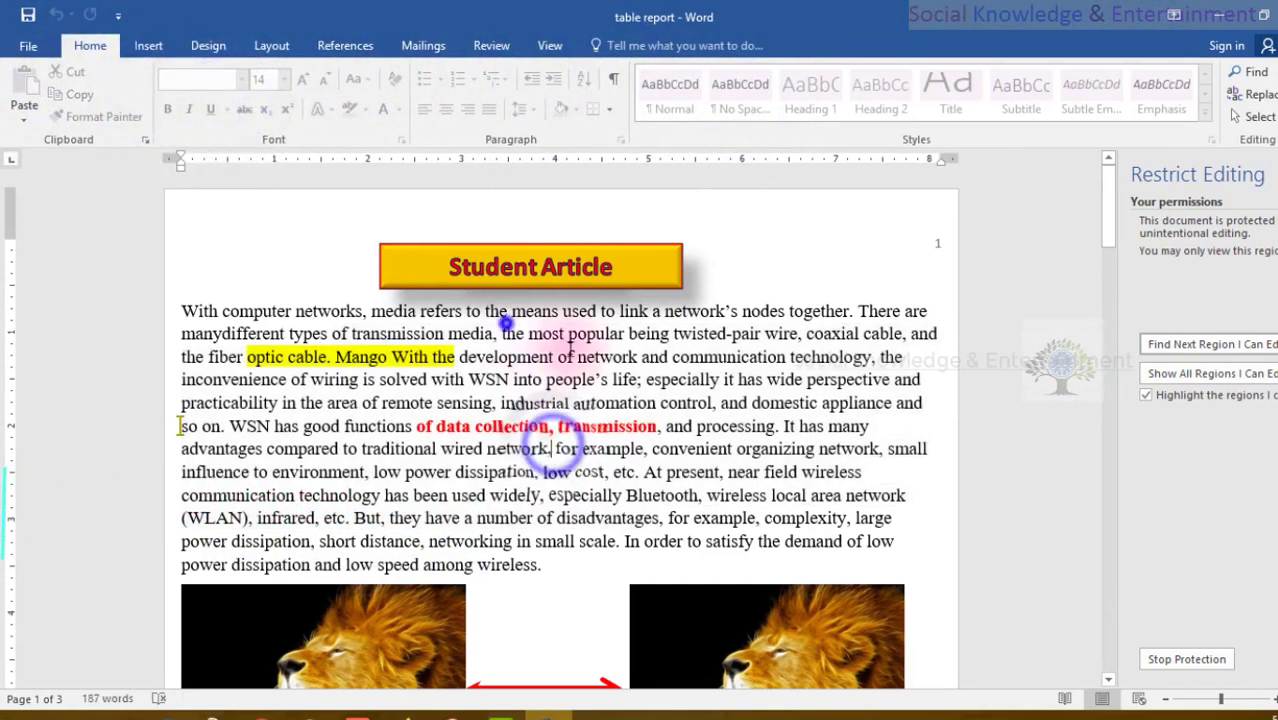
left_click_drag(721, 379, 502, 334)
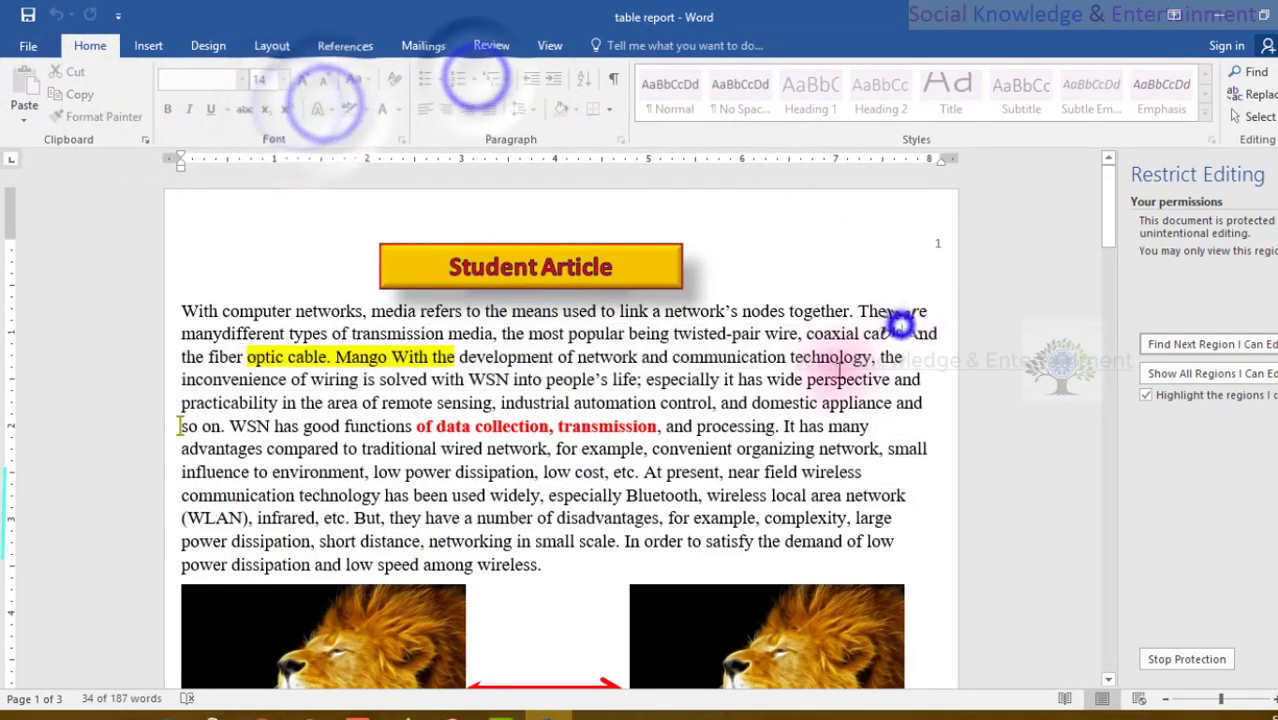
left_click_drag(885, 400, 185, 277)
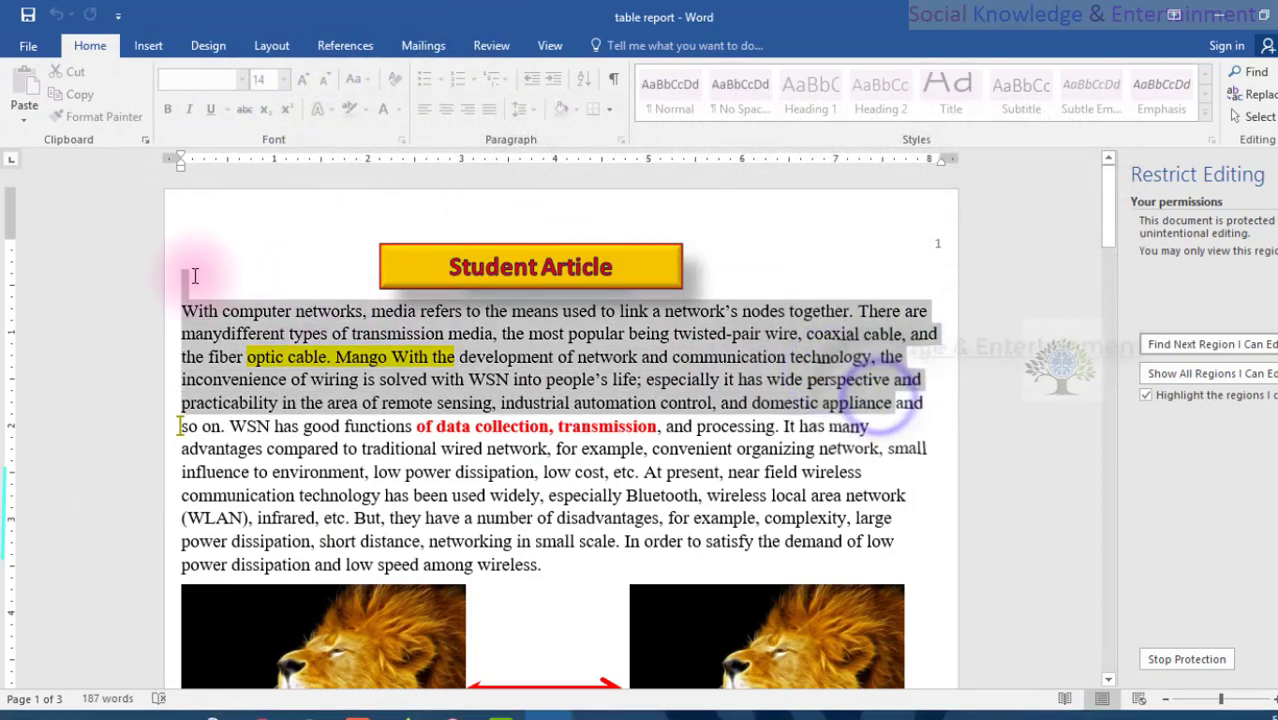
left_click(425, 276)
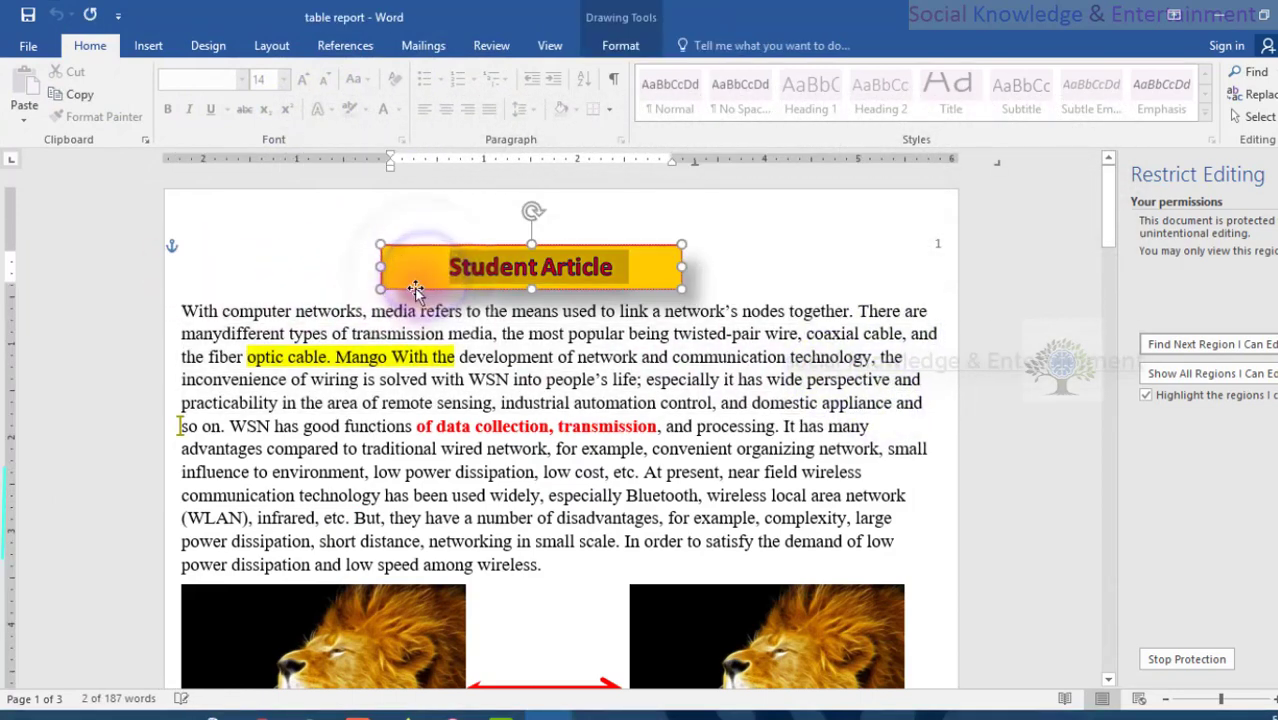
left_click_drag(381, 287, 205, 353)
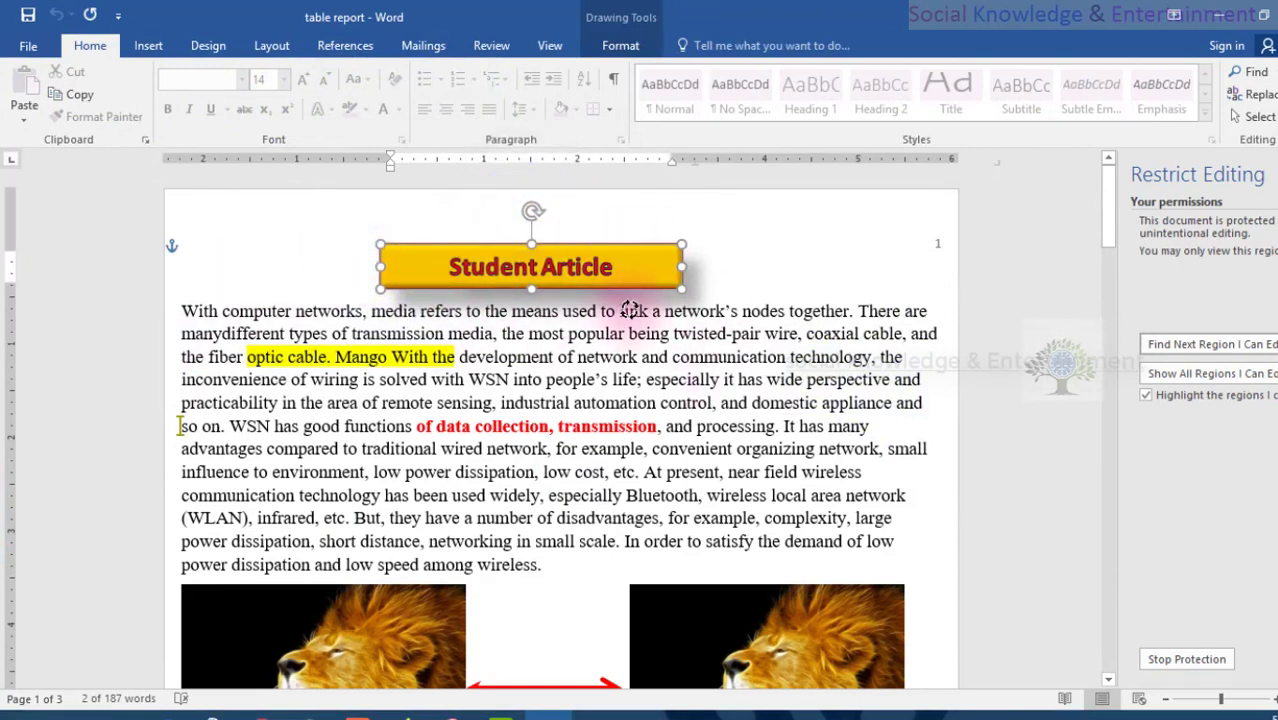
left_click(840, 428)
scroll(838, 415, "down", 1)
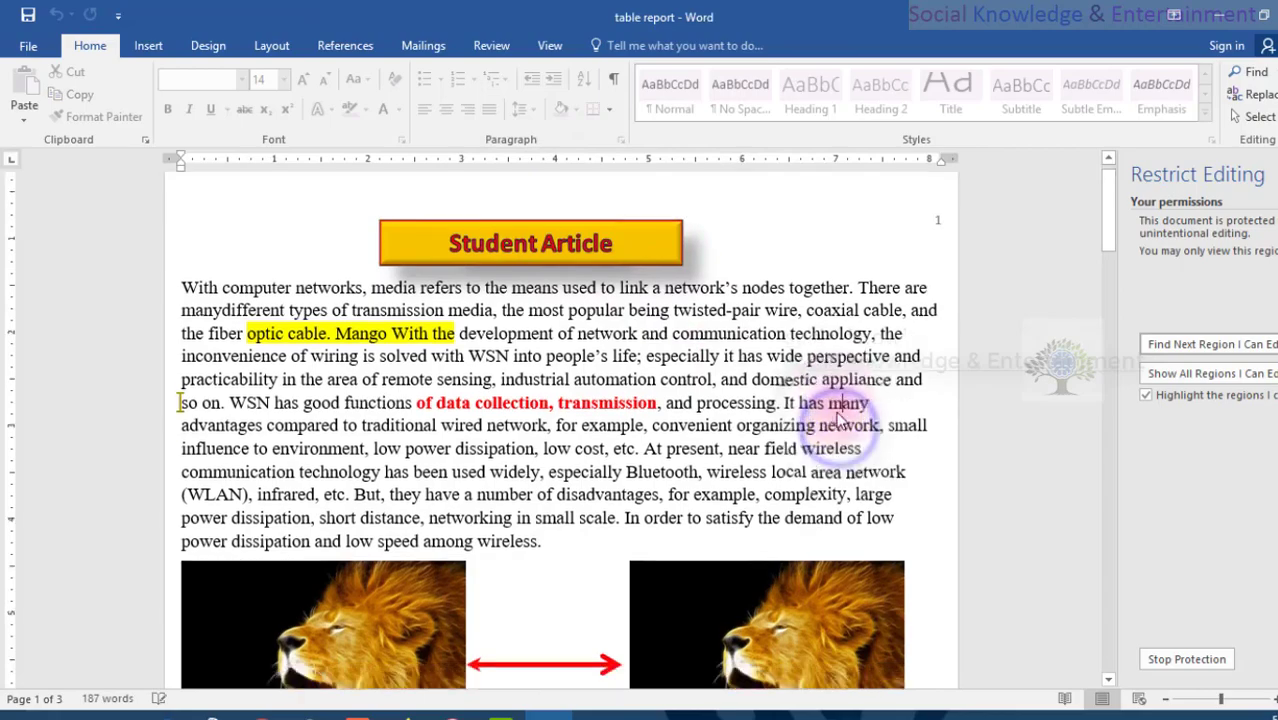
scroll(838, 411, "down", 10)
scroll(824, 470, "up", 10)
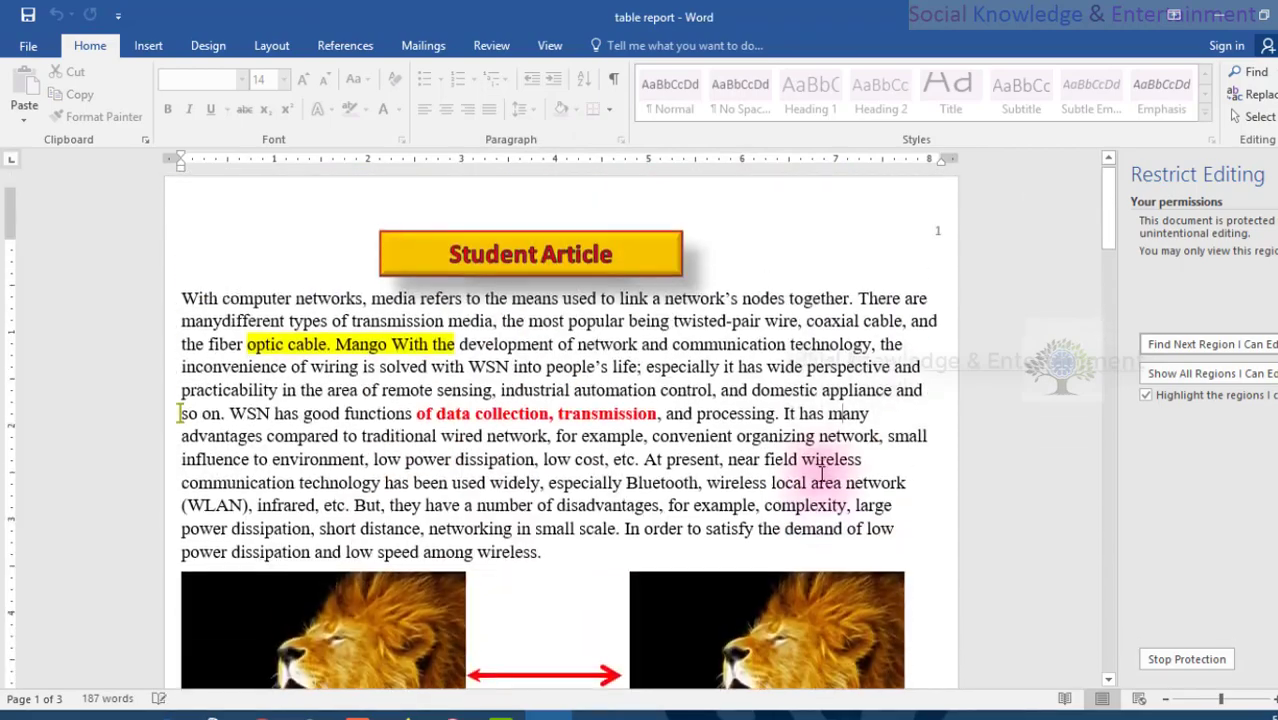
left_click_drag(630, 340, 754, 478)
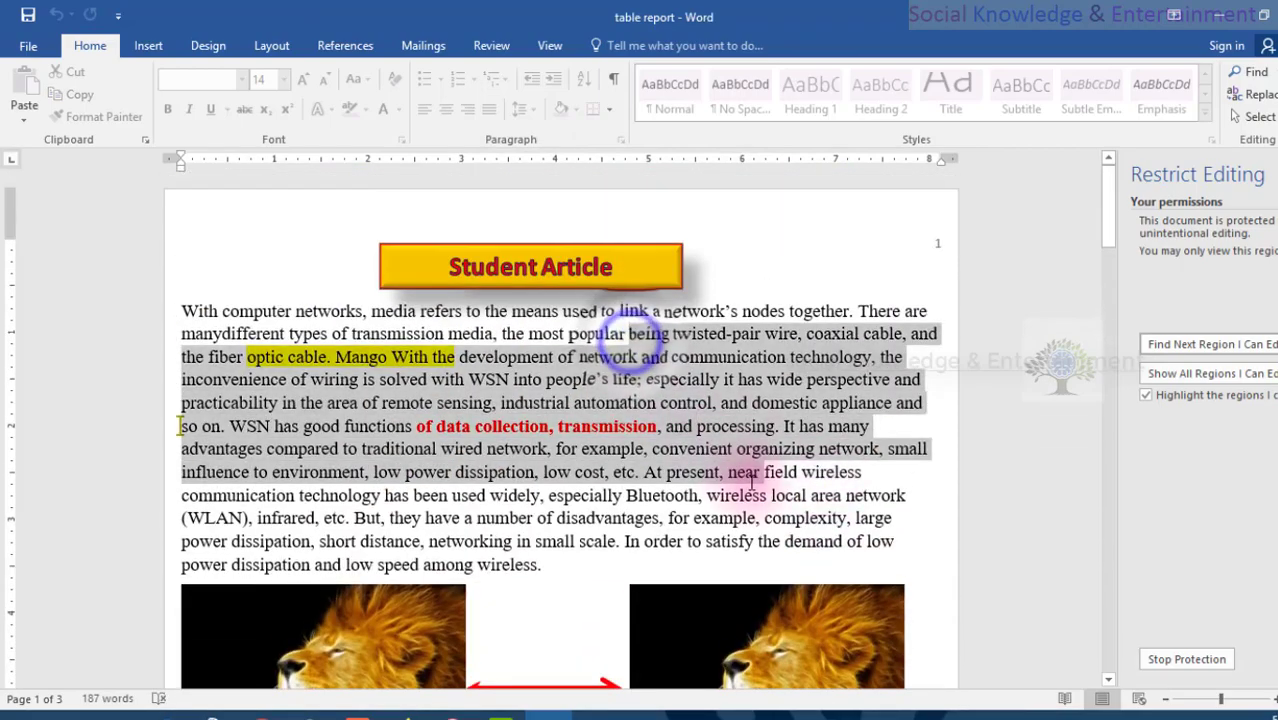
left_click(725, 399)
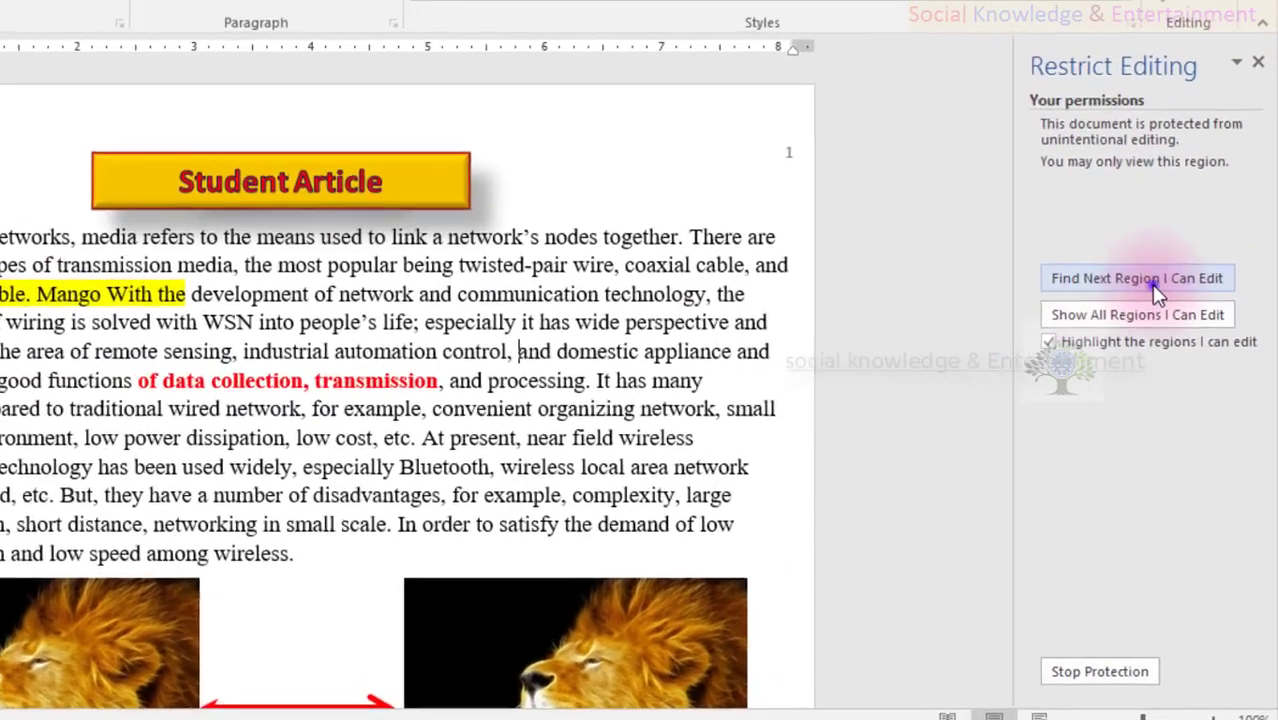
- Search for editable regions and test selecting text in the protected document
left_click(1163, 262)
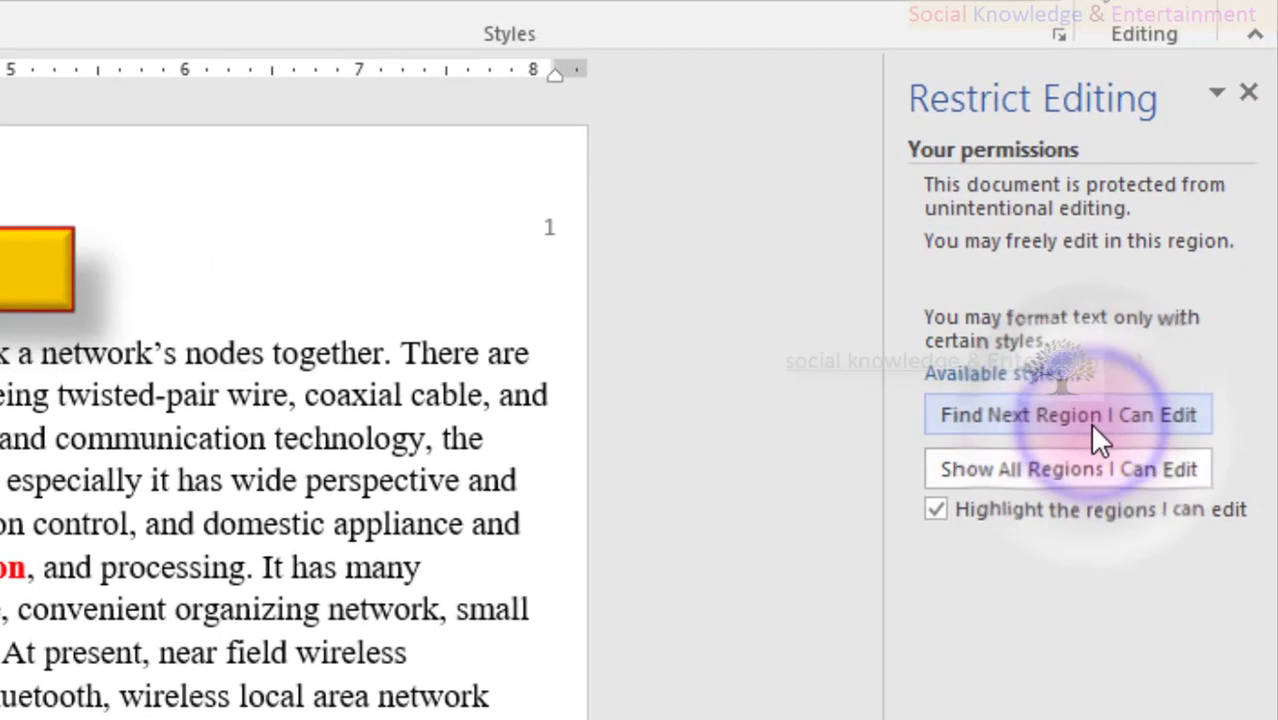
left_click(887, 662)
left_click(475, 379)
left_click_drag(624, 425, 548, 338)
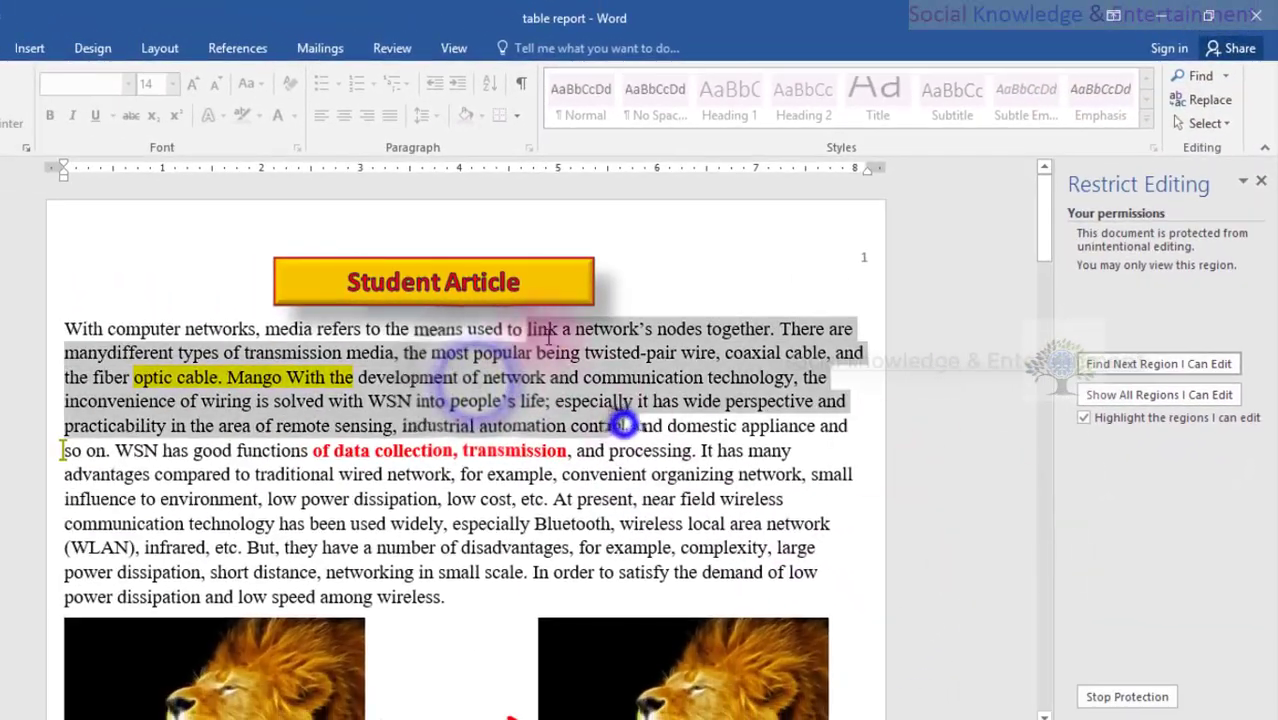
left_click(1158, 364)
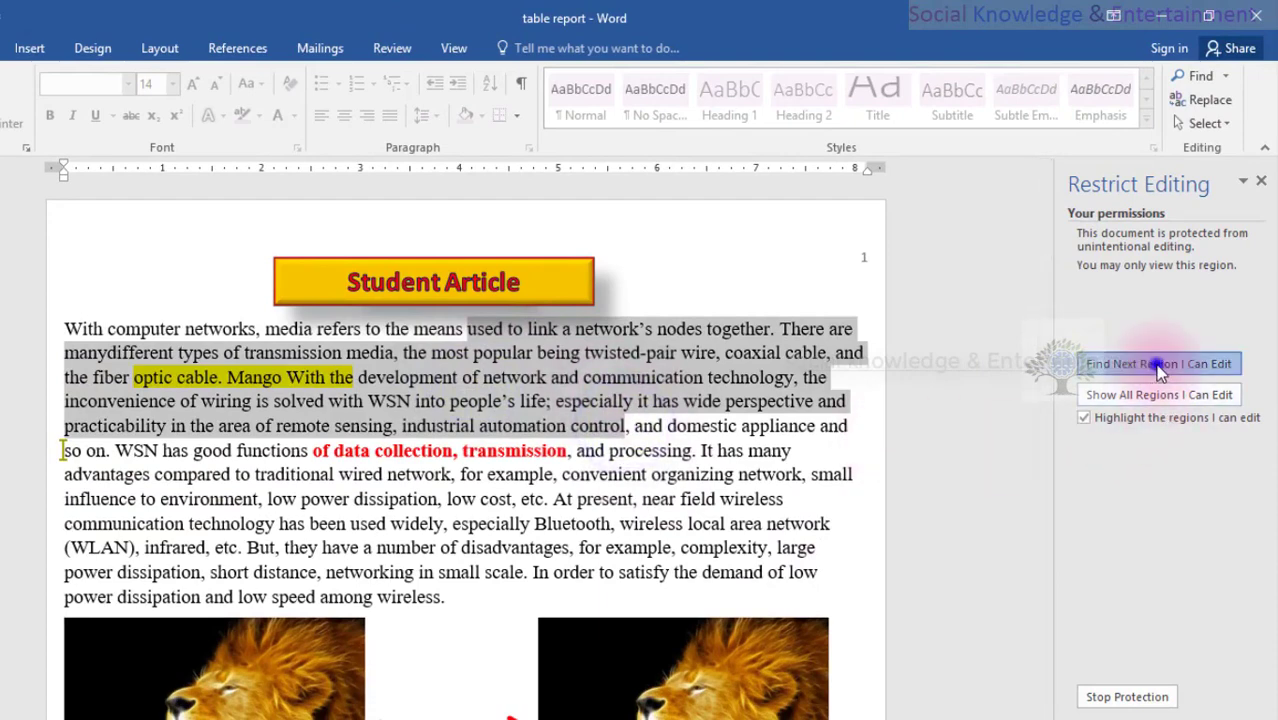
left_click(1158, 364)
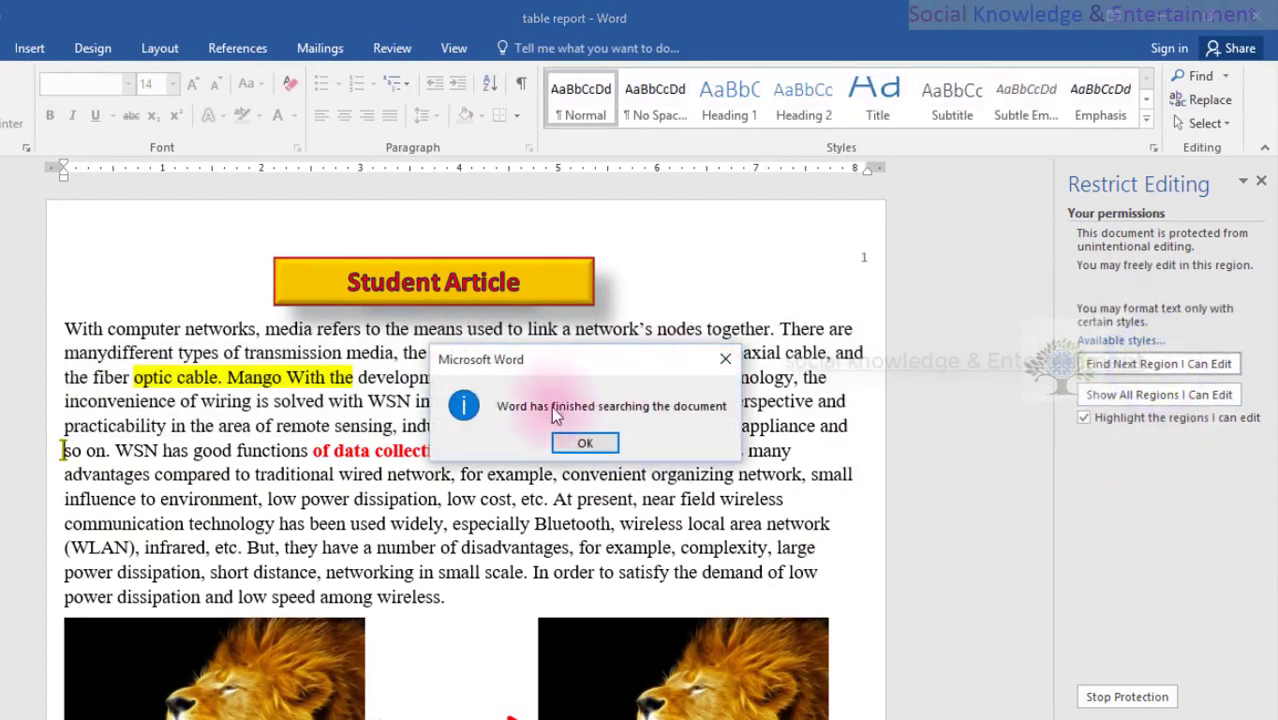
left_click(584, 443)
left_click(535, 386)
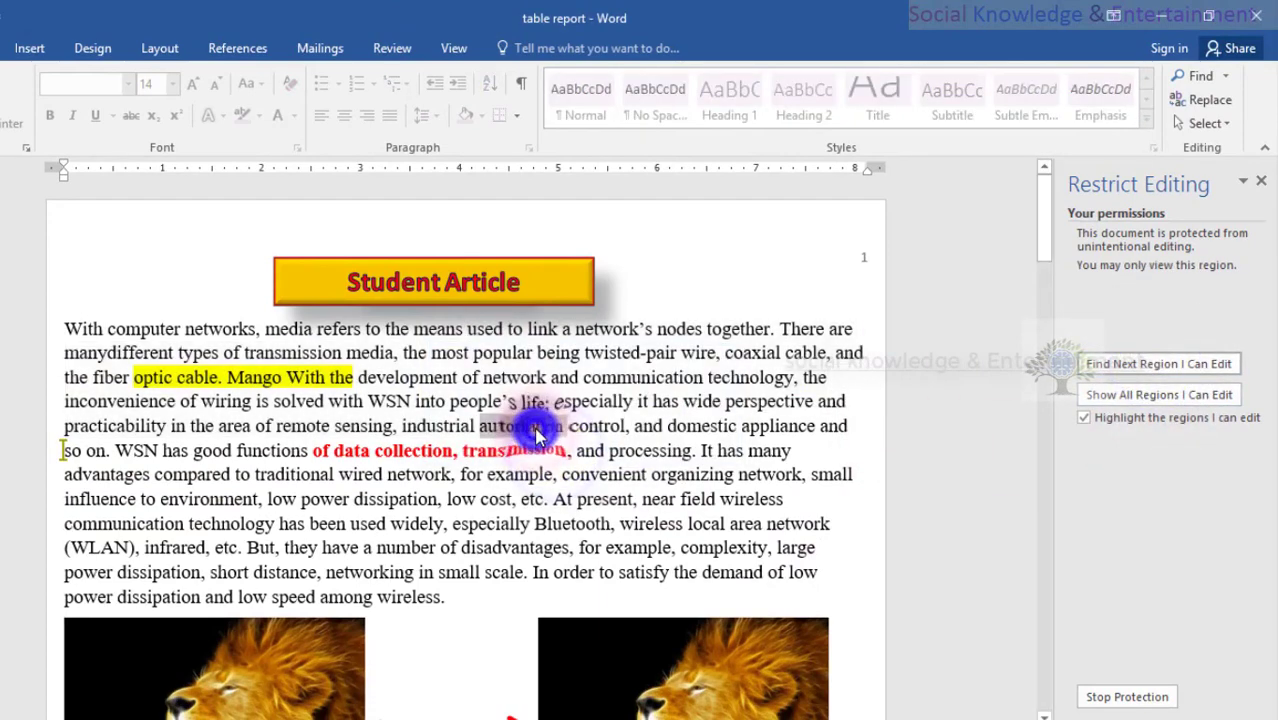
- Scroll through the document, view the Review ribbon, and close Word
scroll(535, 386, "down", 20)
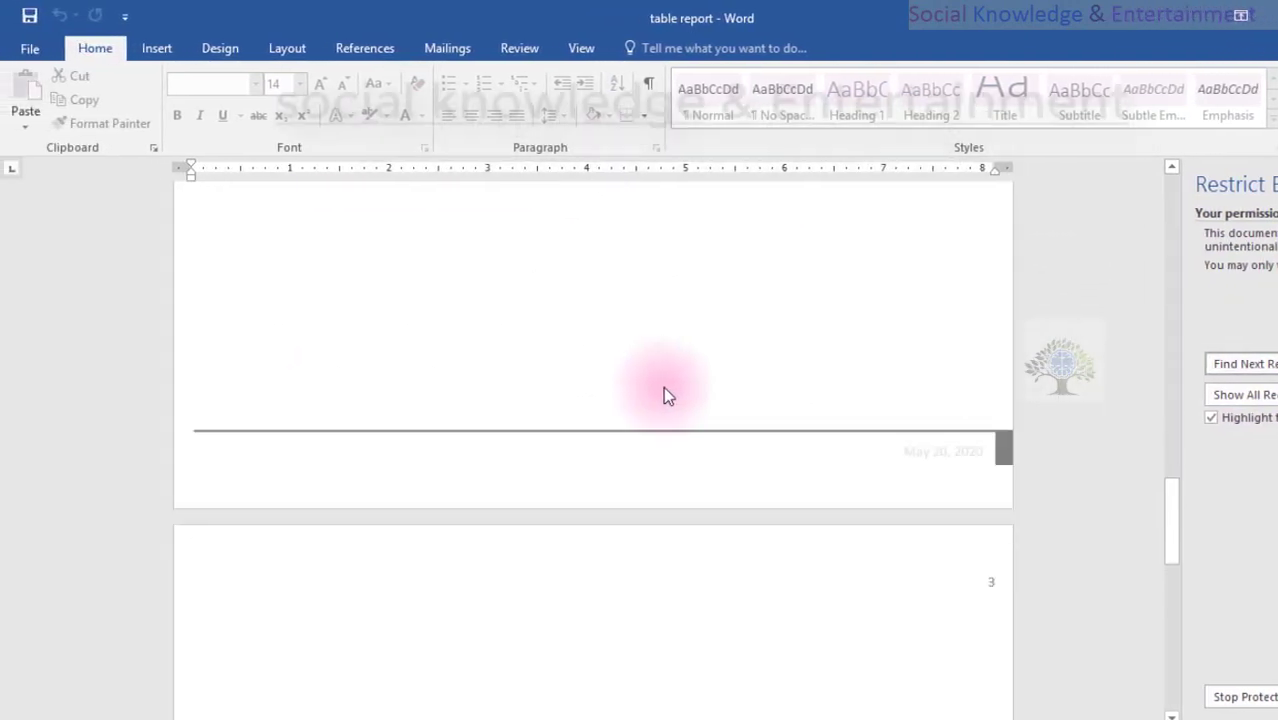
scroll(668, 387, "up", 15)
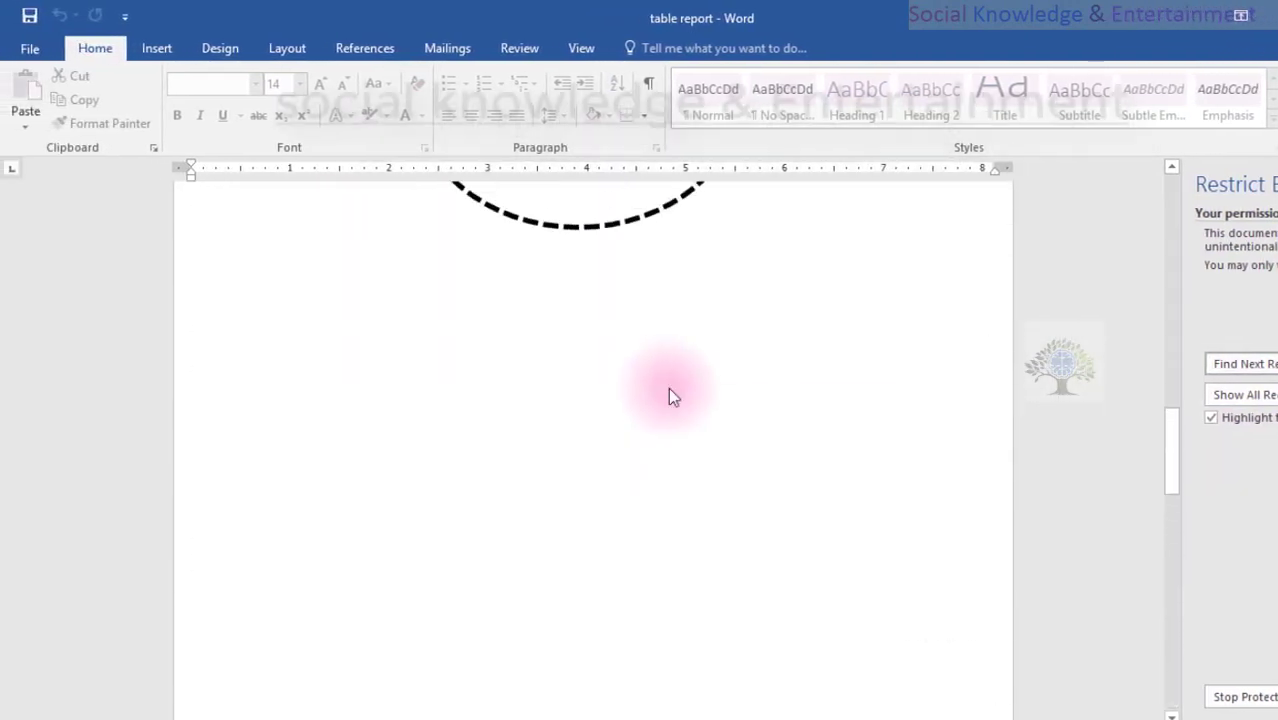
scroll(668, 387, "up", 5)
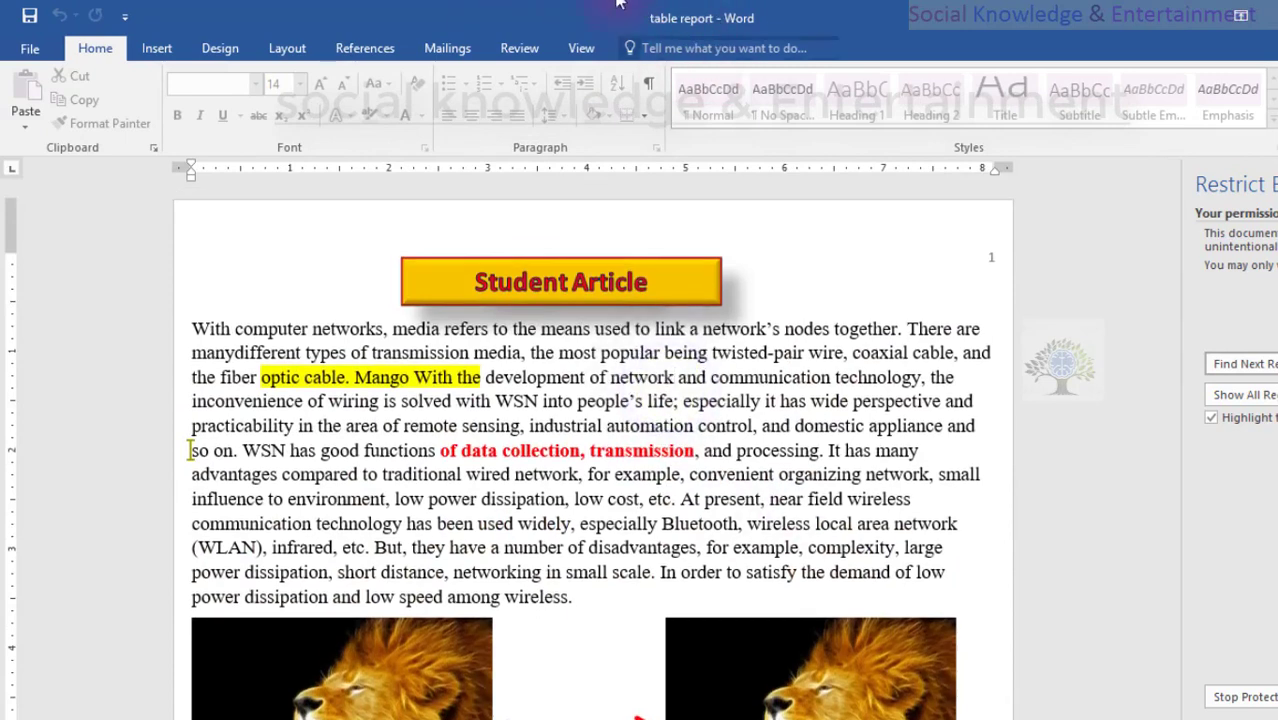
left_click(521, 50)
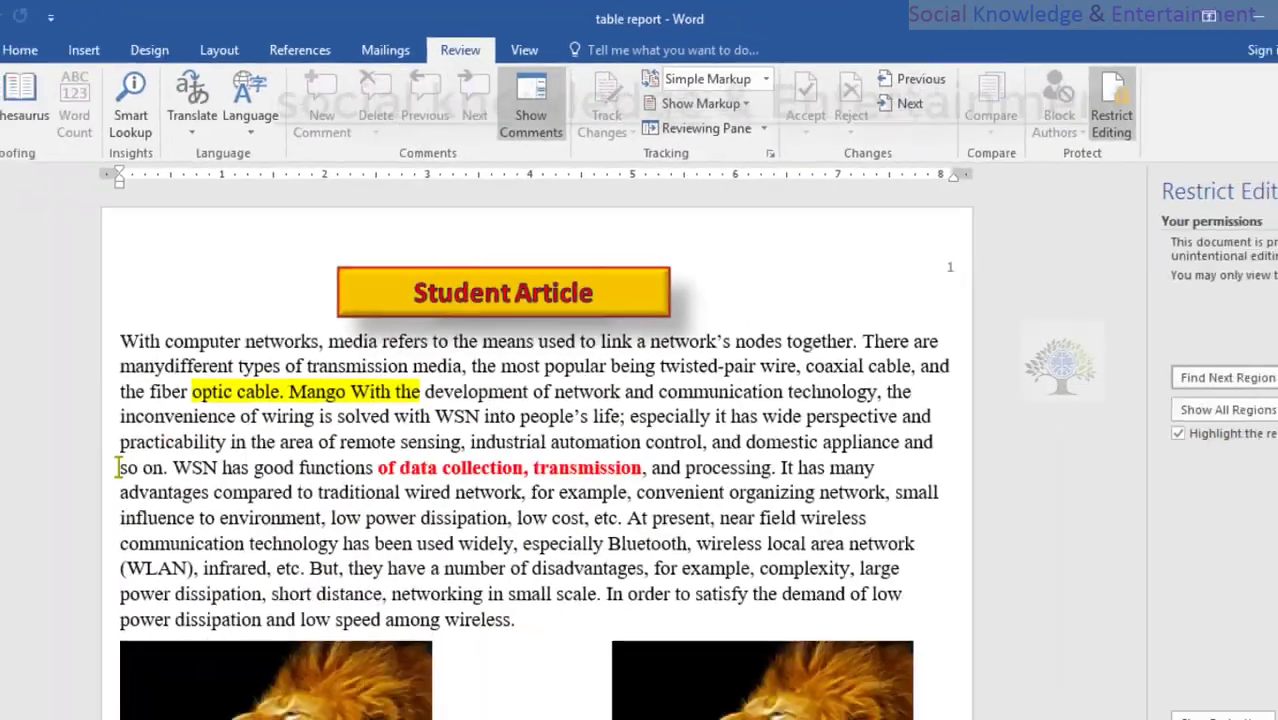
left_click(1264, 16)
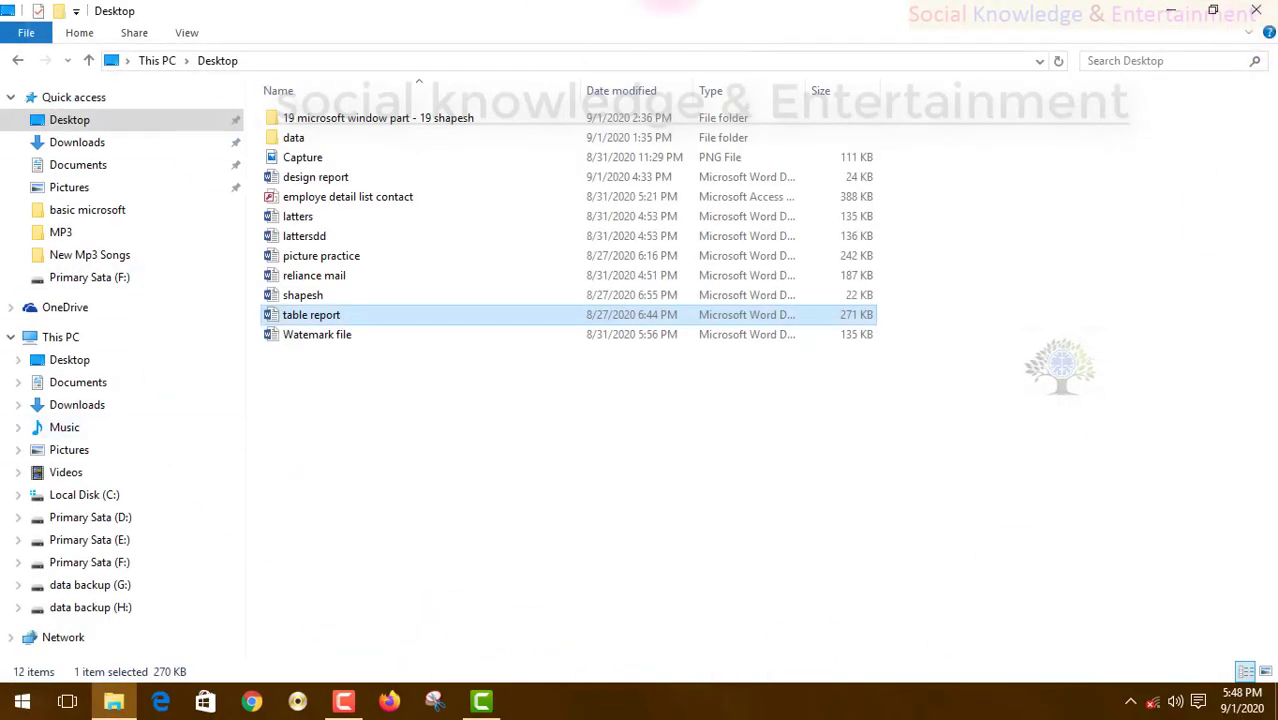
- Close the Desktop folder window and reopen the 'table report' document in Word
left_click(1262, 12)
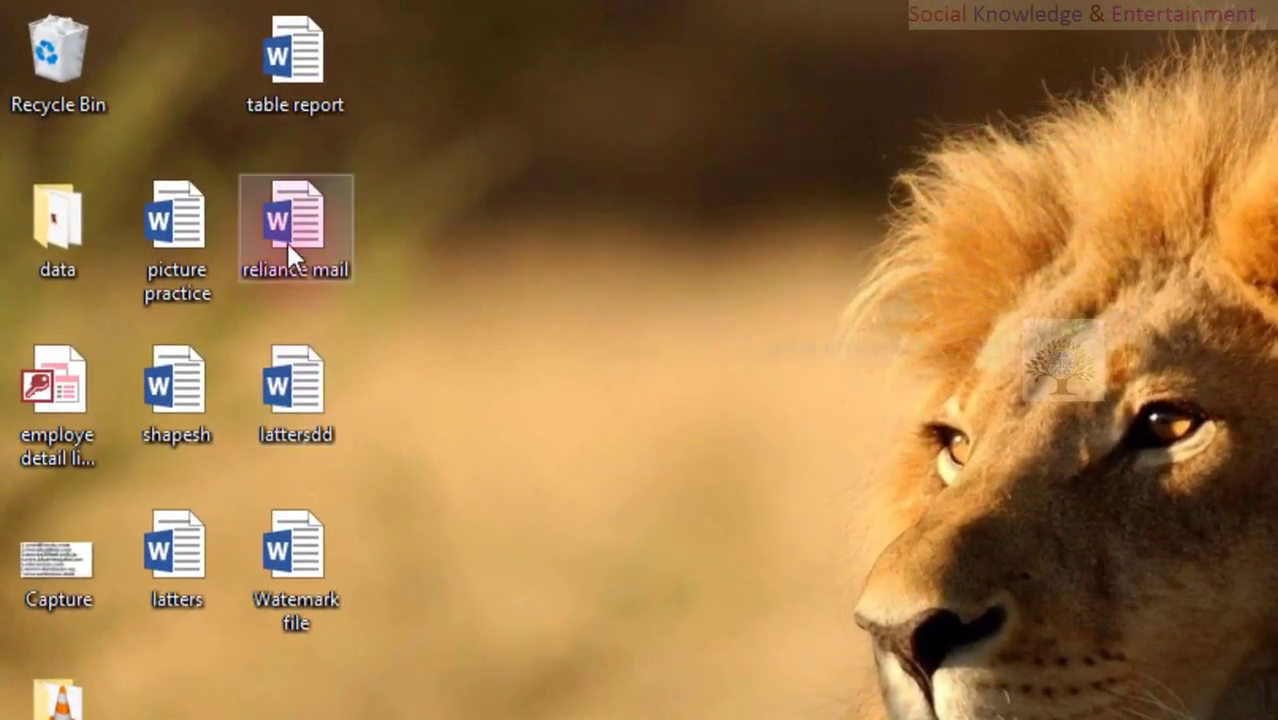
double_click(283, 118)
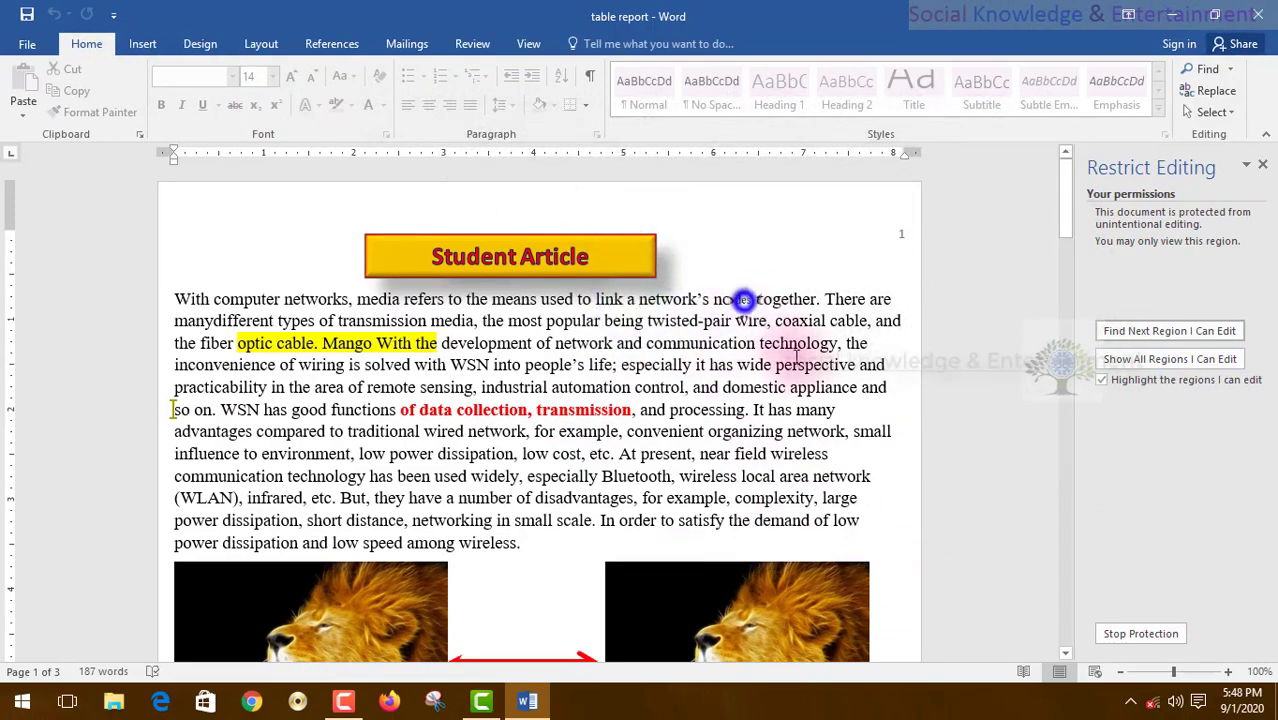
- Check that the reopened table report is view-only, then stop its protection with the password
left_click_drag(744, 299, 810, 387)
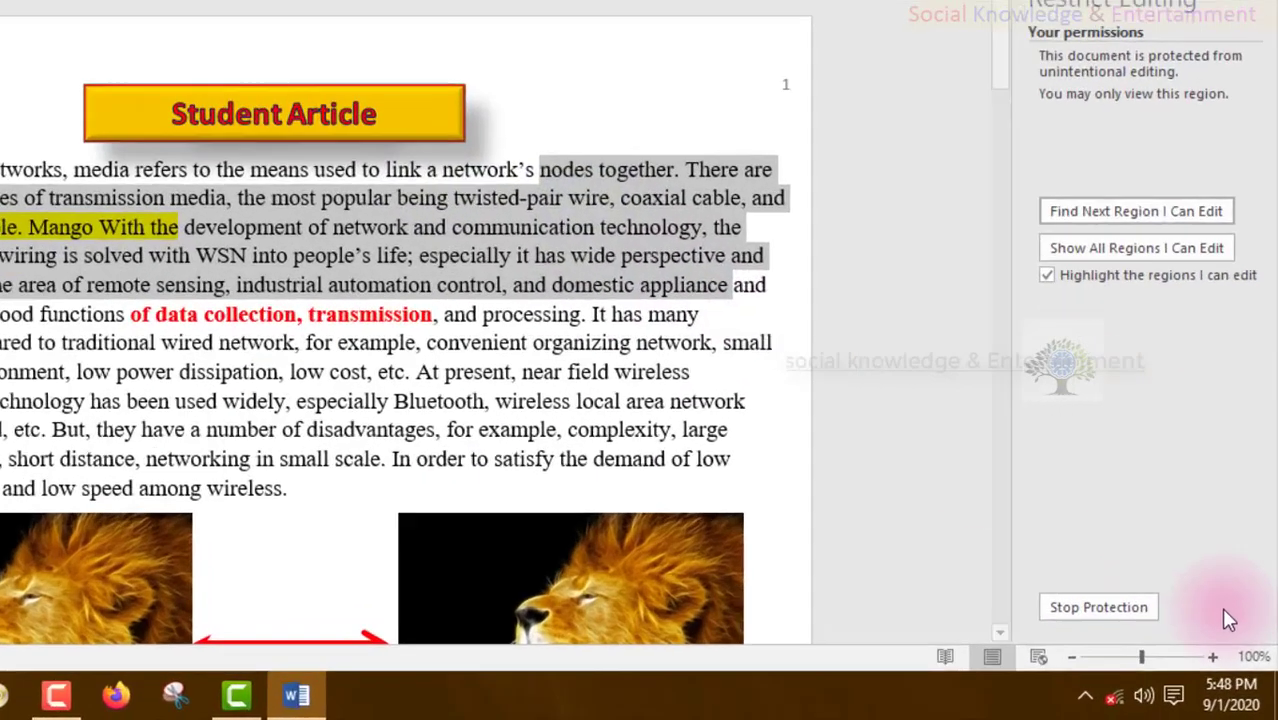
left_click(1160, 633)
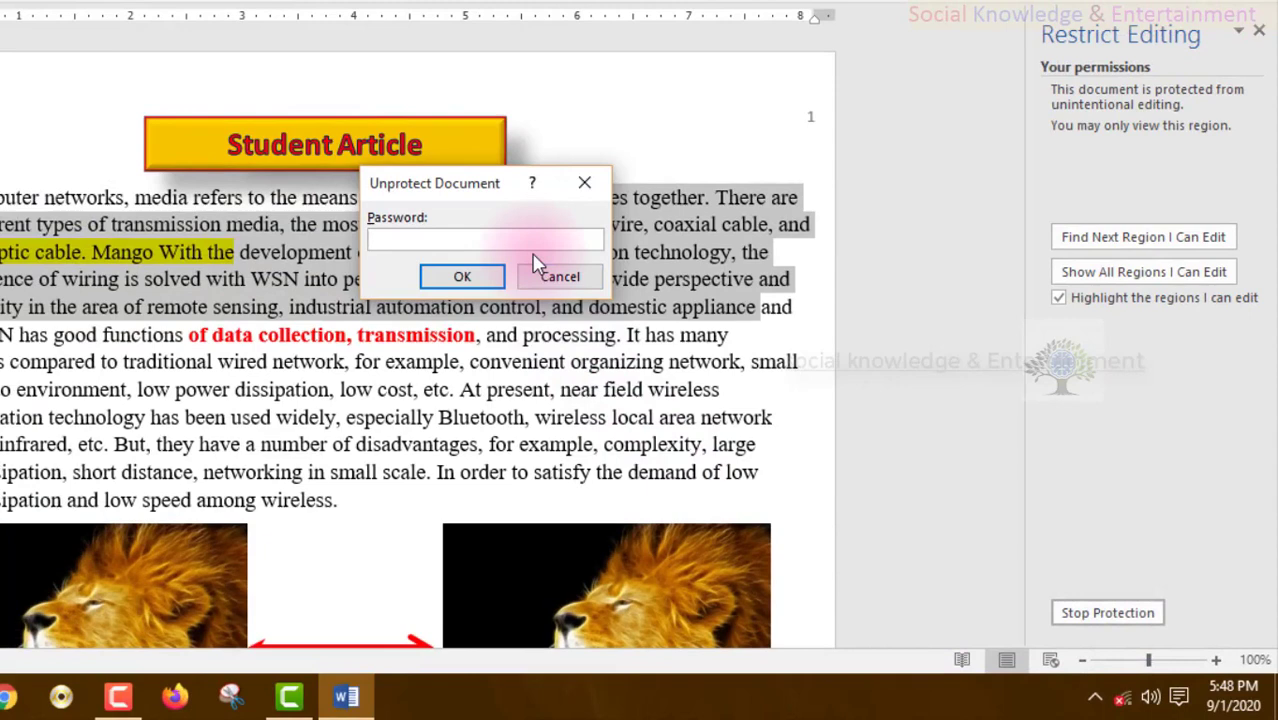
key("Return")
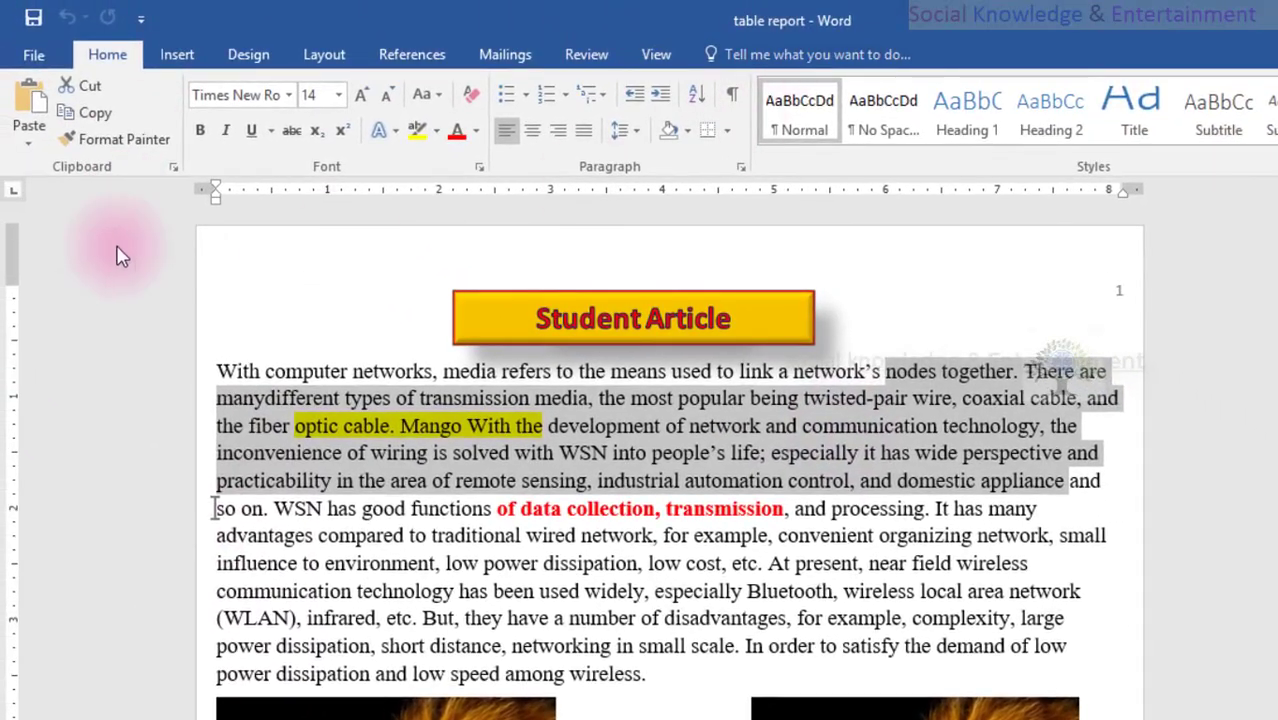
- Make the opening words 'With computer networks, media' bold
left_click(397, 398)
left_click_drag(297, 372, 607, 452)
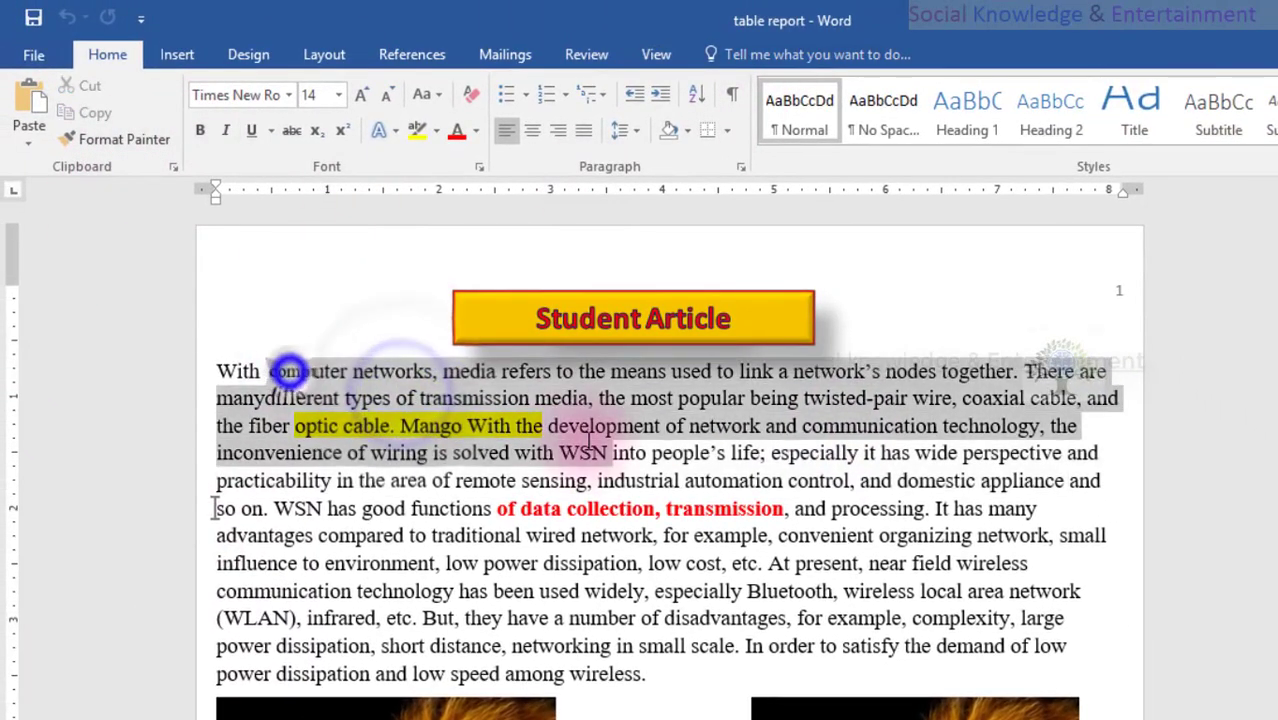
left_click(312, 360)
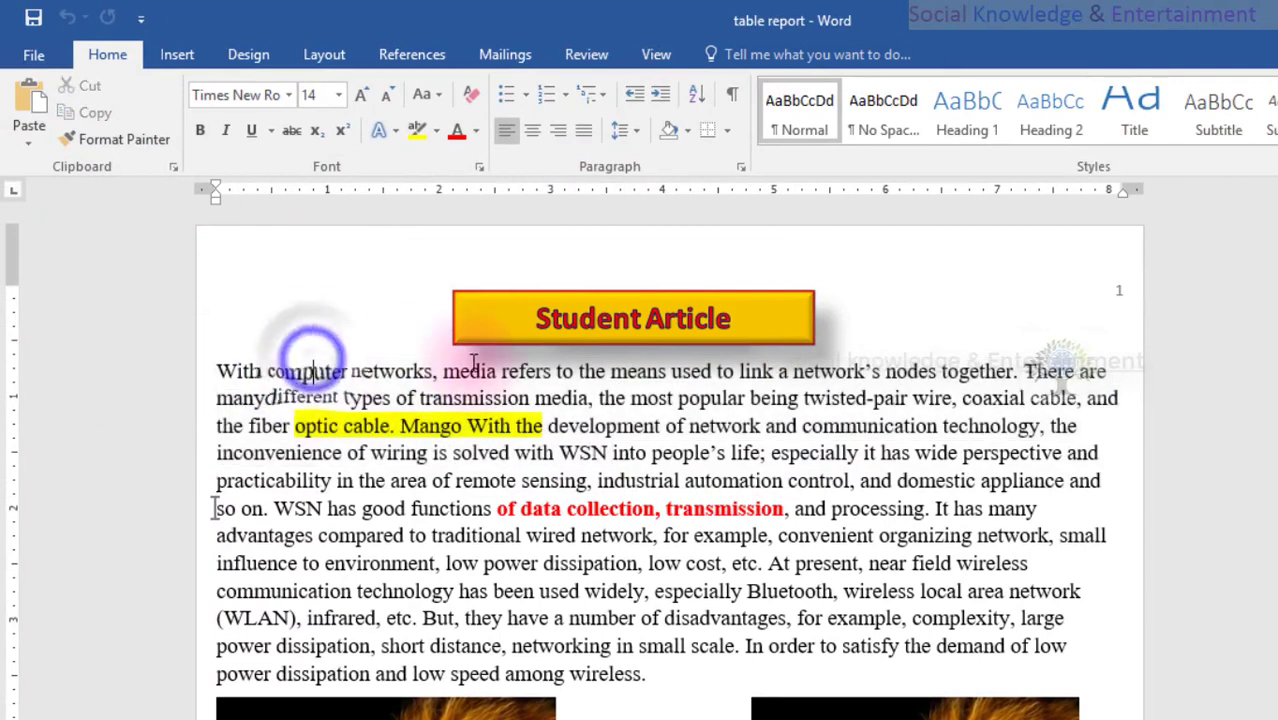
left_click_drag(469, 363, 140, 363)
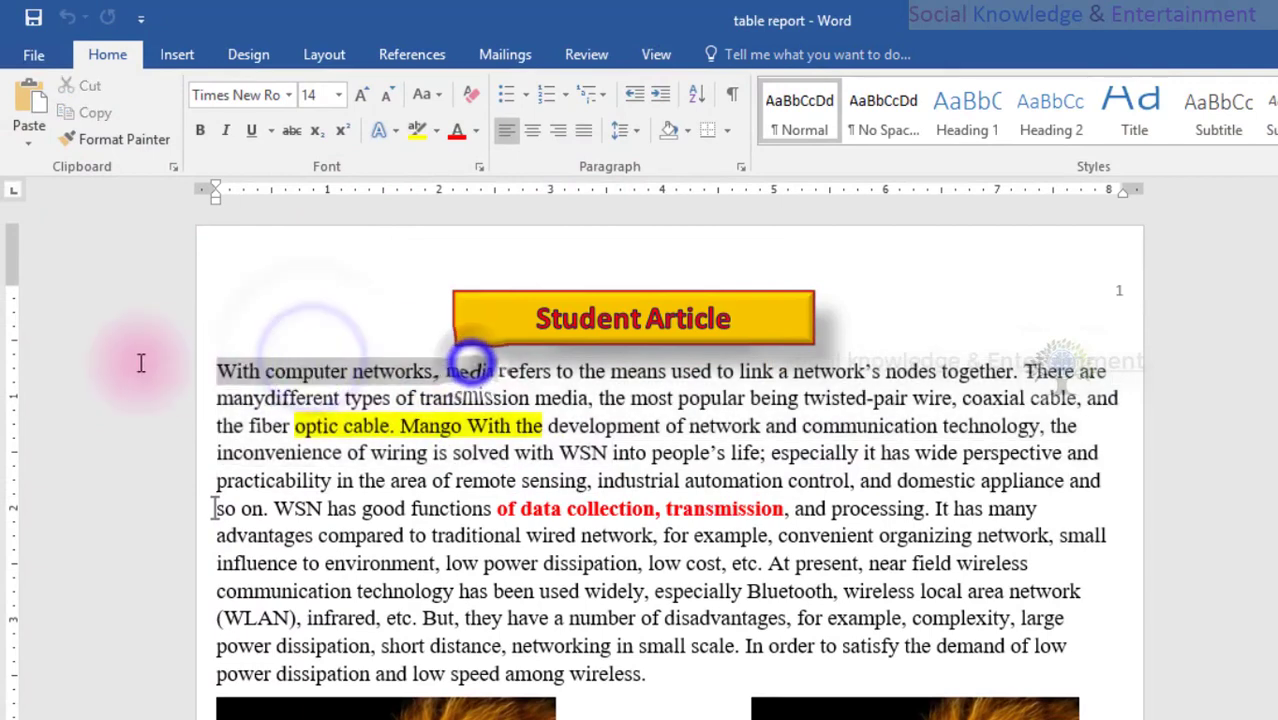
left_click(205, 131)
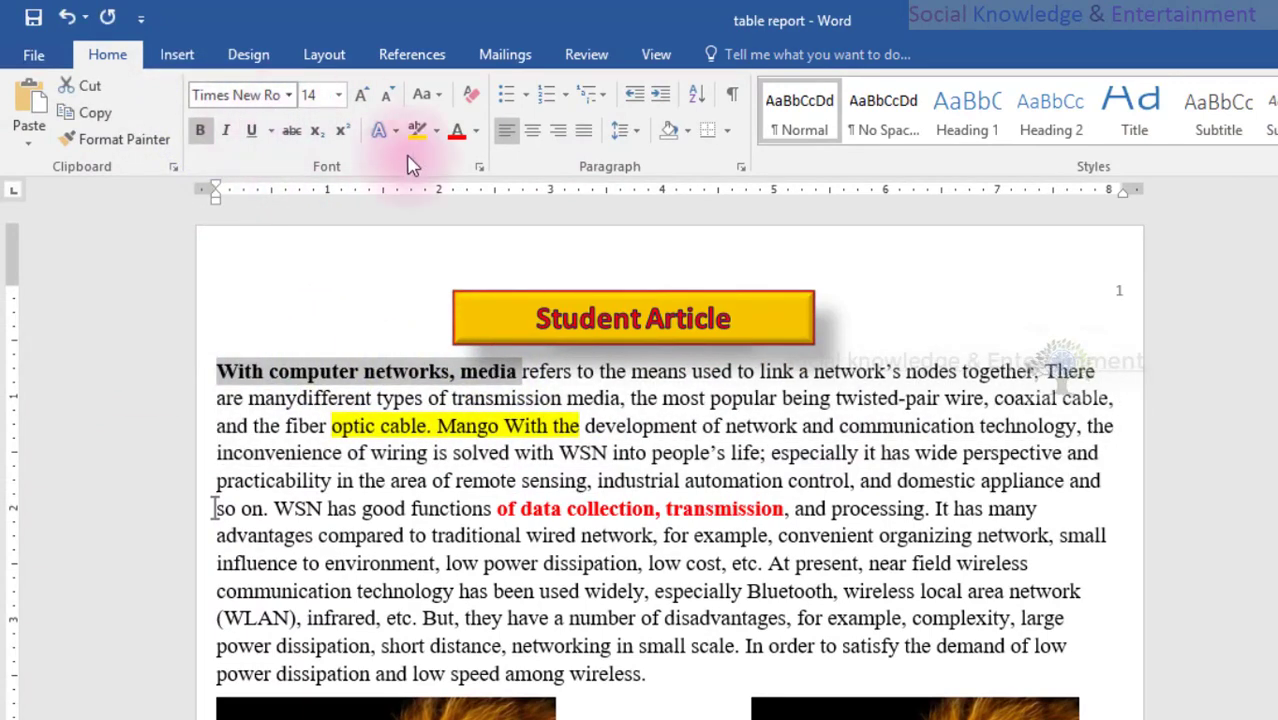
- Turn the words 'sensing, industrial' red
left_click_drag(680, 482, 521, 482)
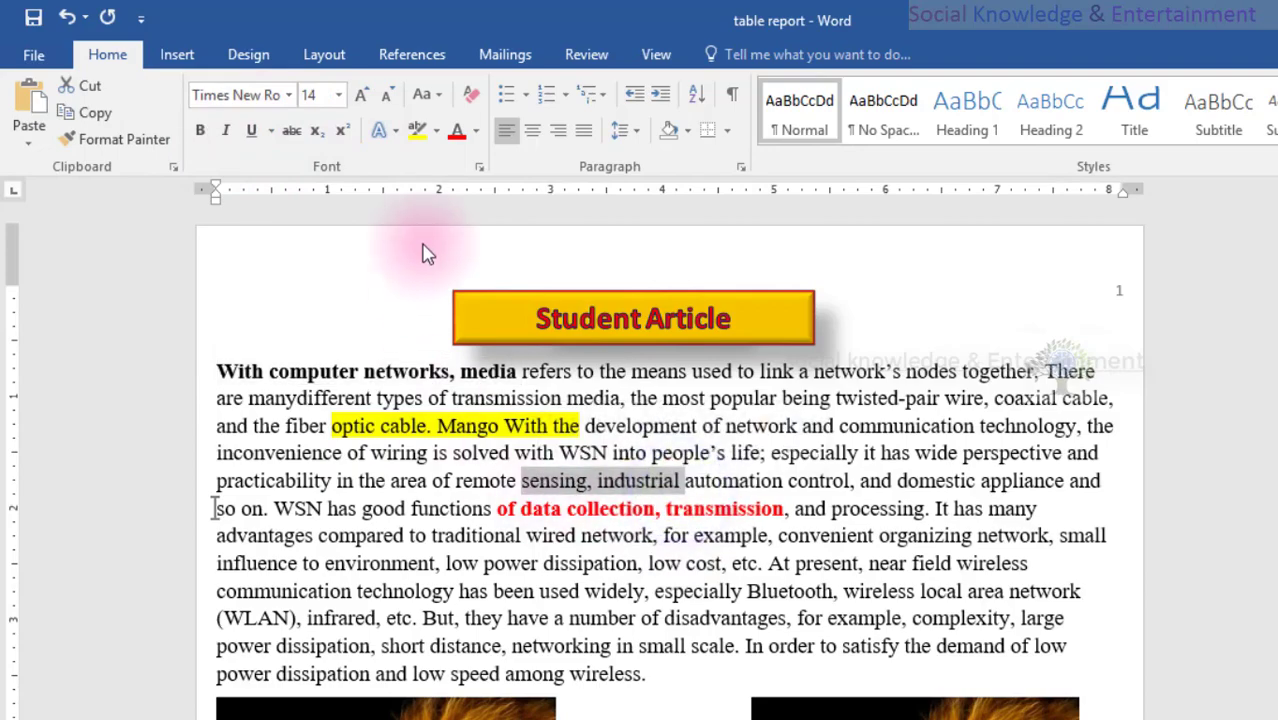
left_click(450, 140)
left_click(856, 564)
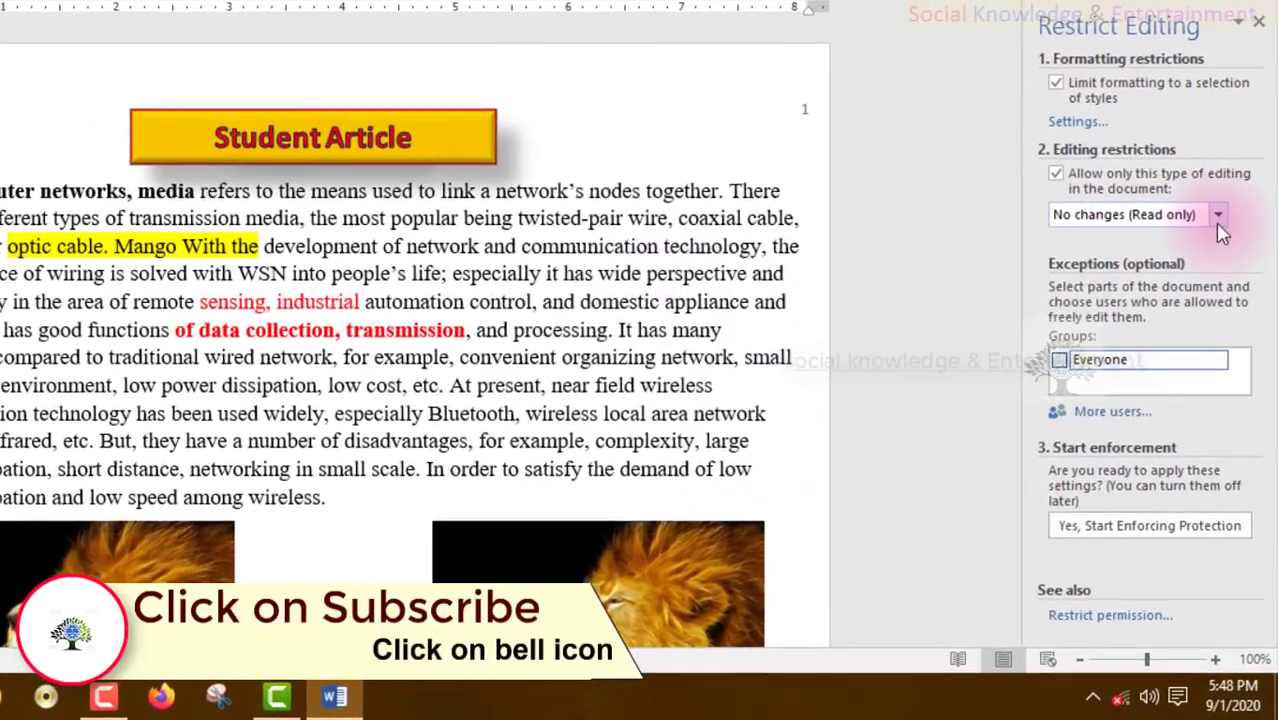
- Restrict editing to Comments only and enforce protection with a password entered and confirmed
left_click(1218, 216)
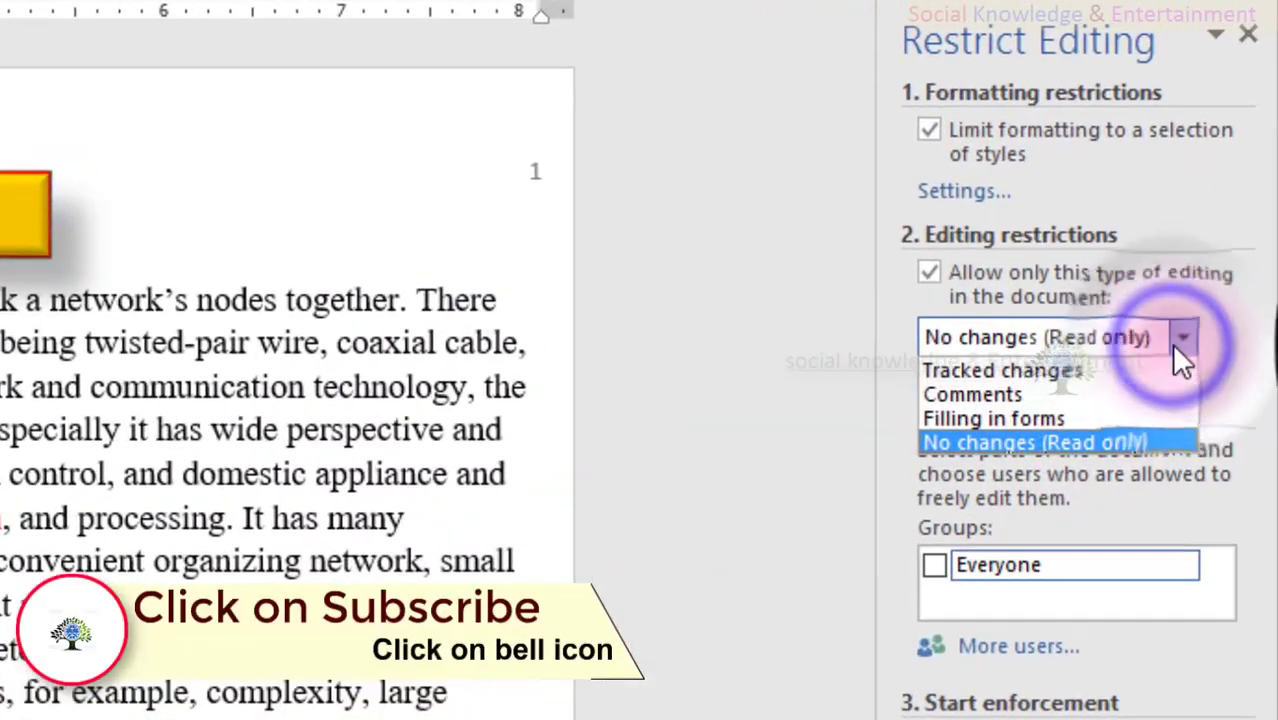
left_click(1122, 398)
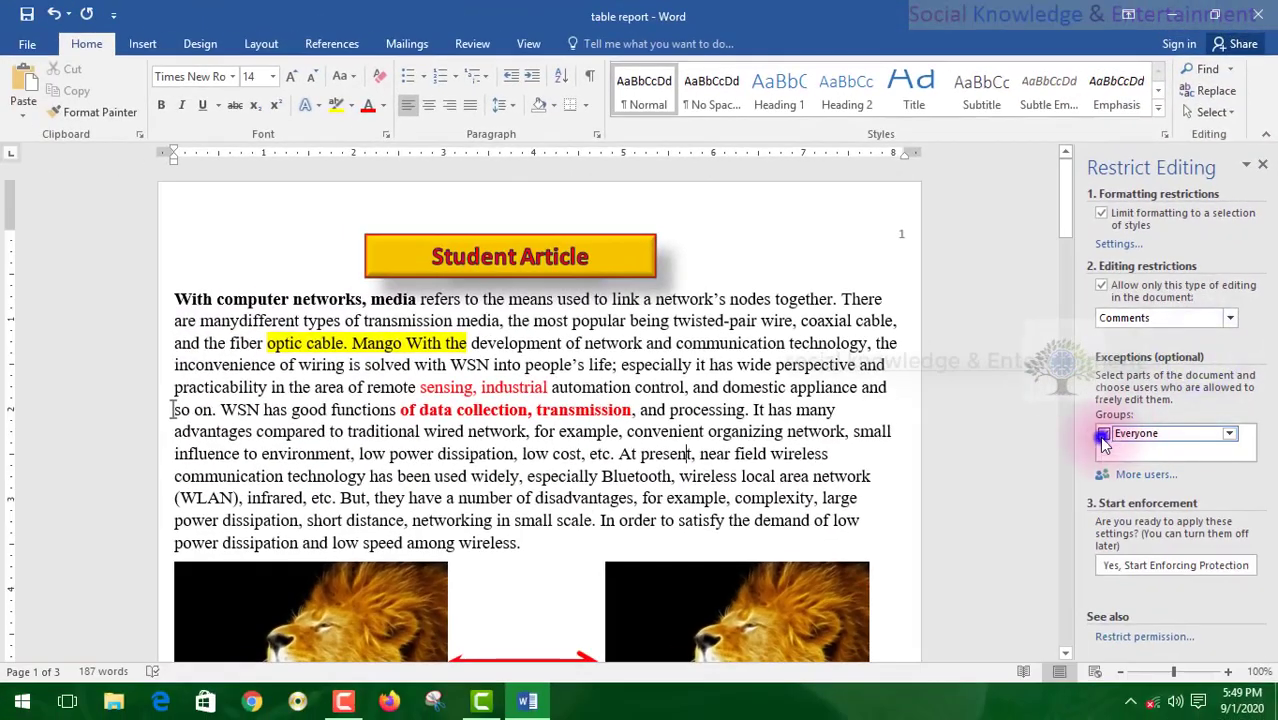
left_click(1116, 565)
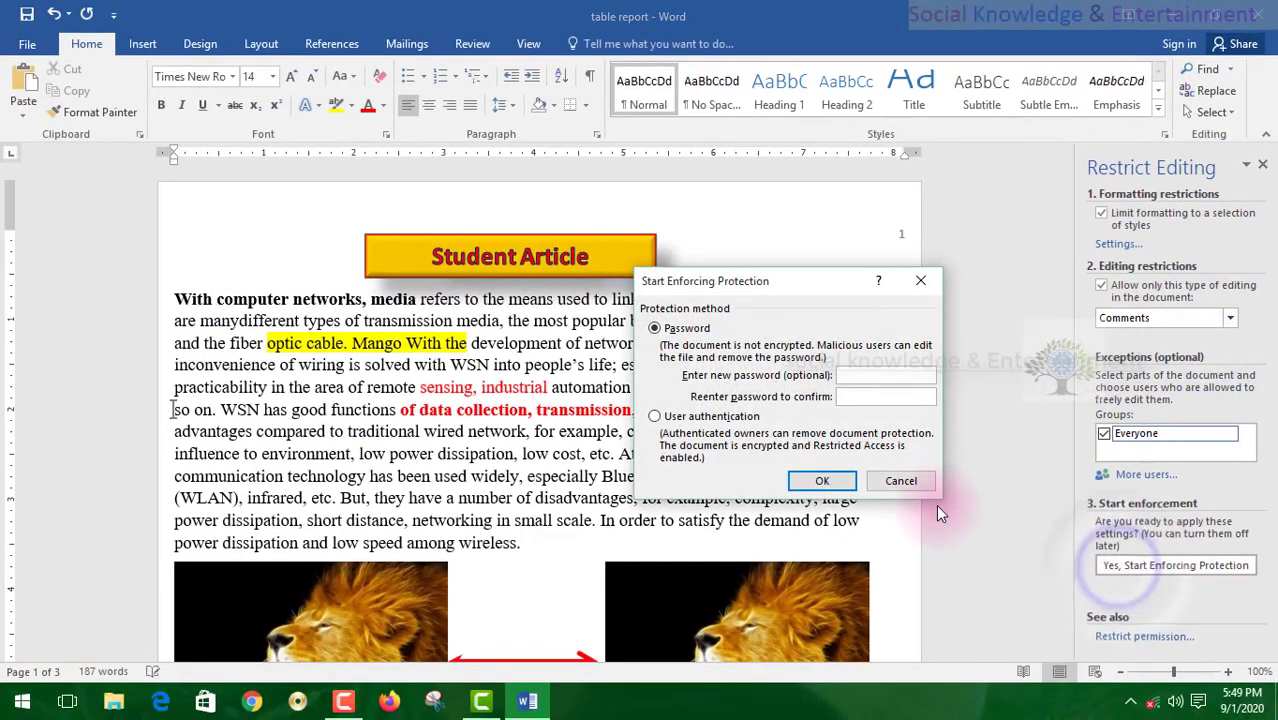
type("12")
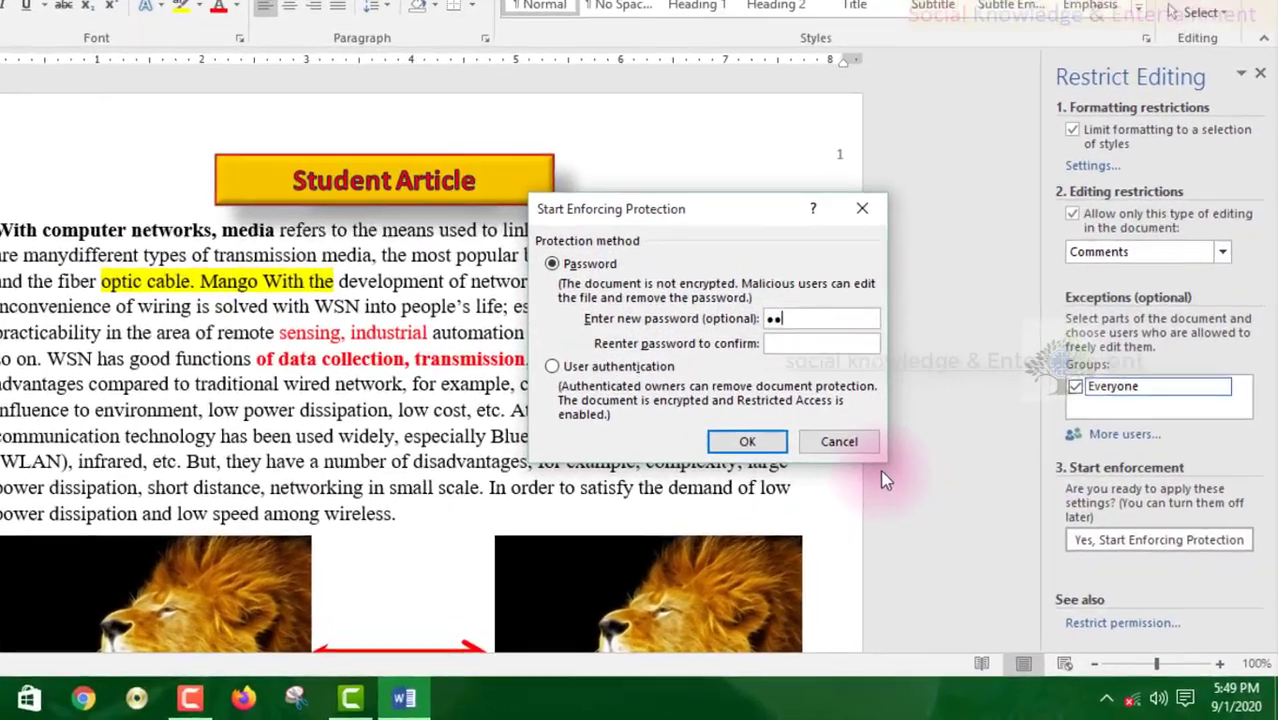
key("Tab")
type("12")
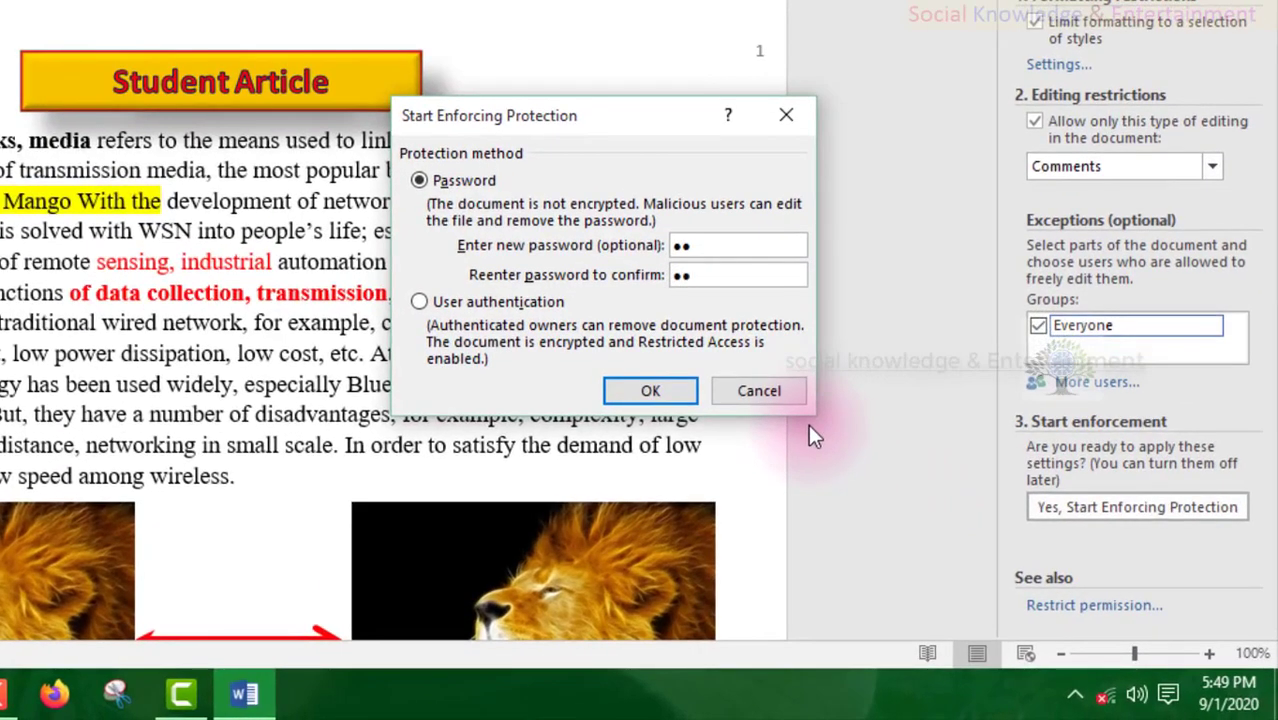
key("Return")
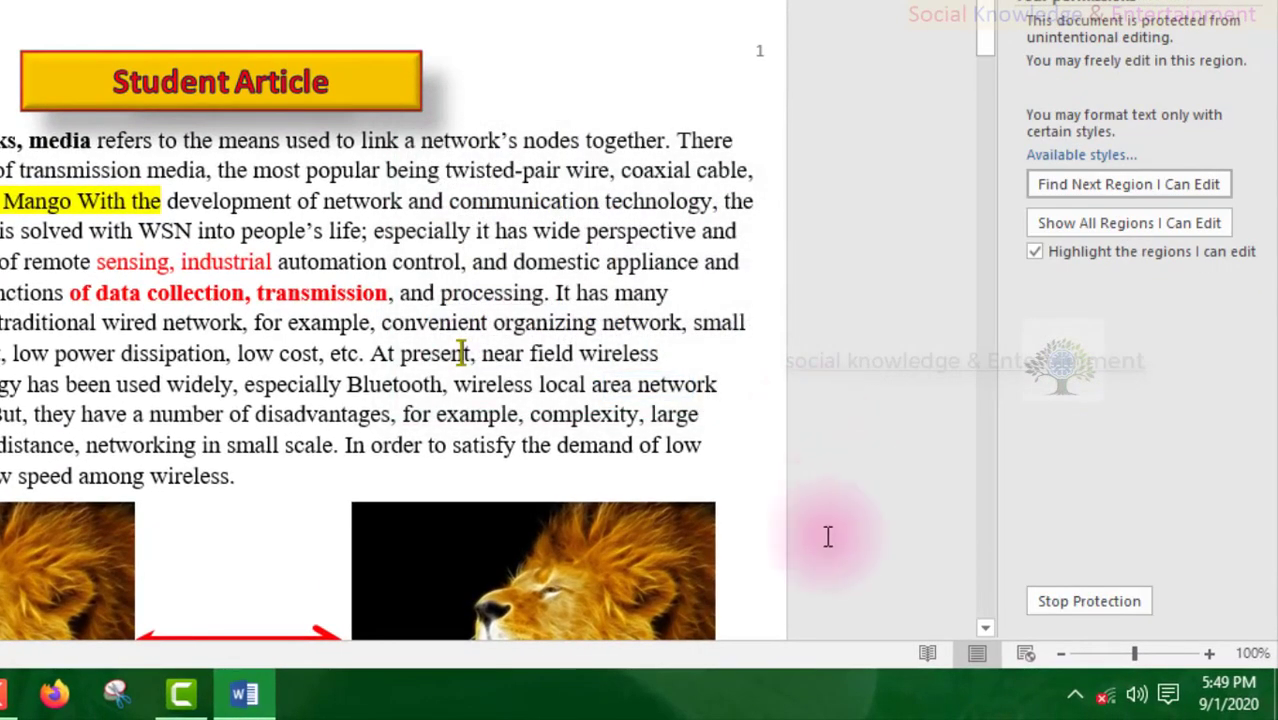
- Try several locked spots, then type and undo gibberish test text inside 'present'
left_click(549, 293)
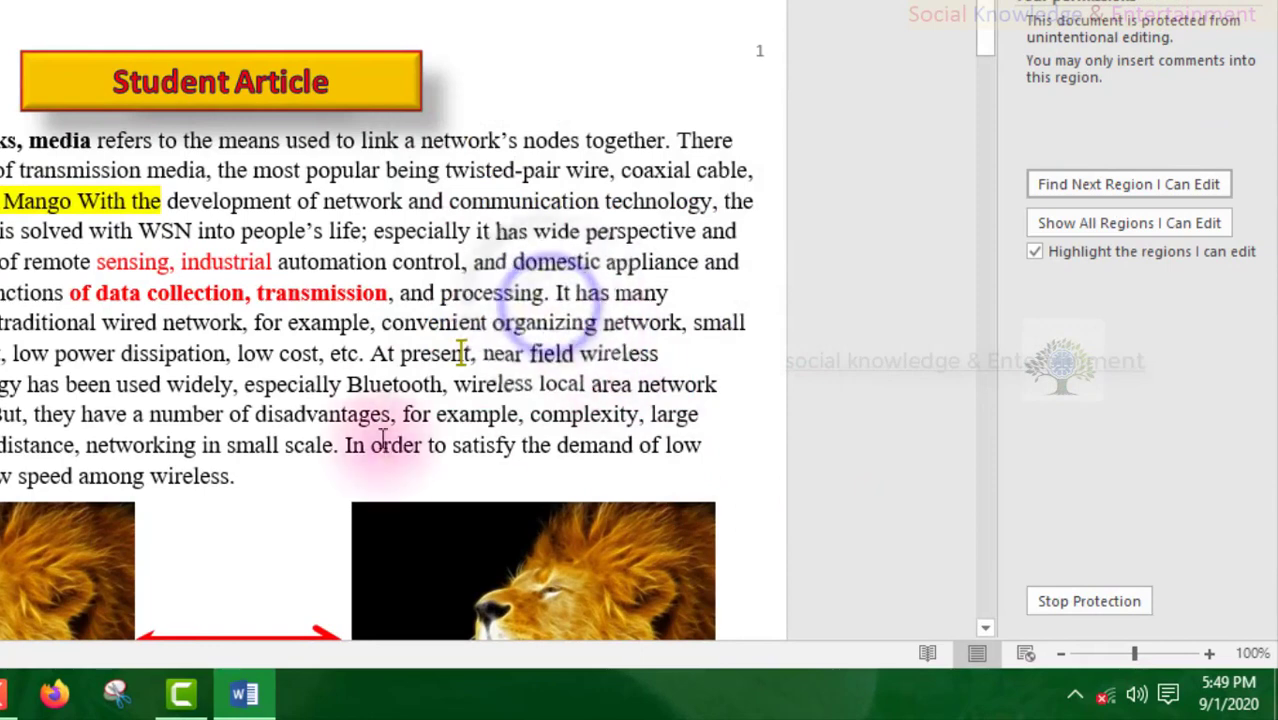
left_click(422, 345)
left_click(594, 162)
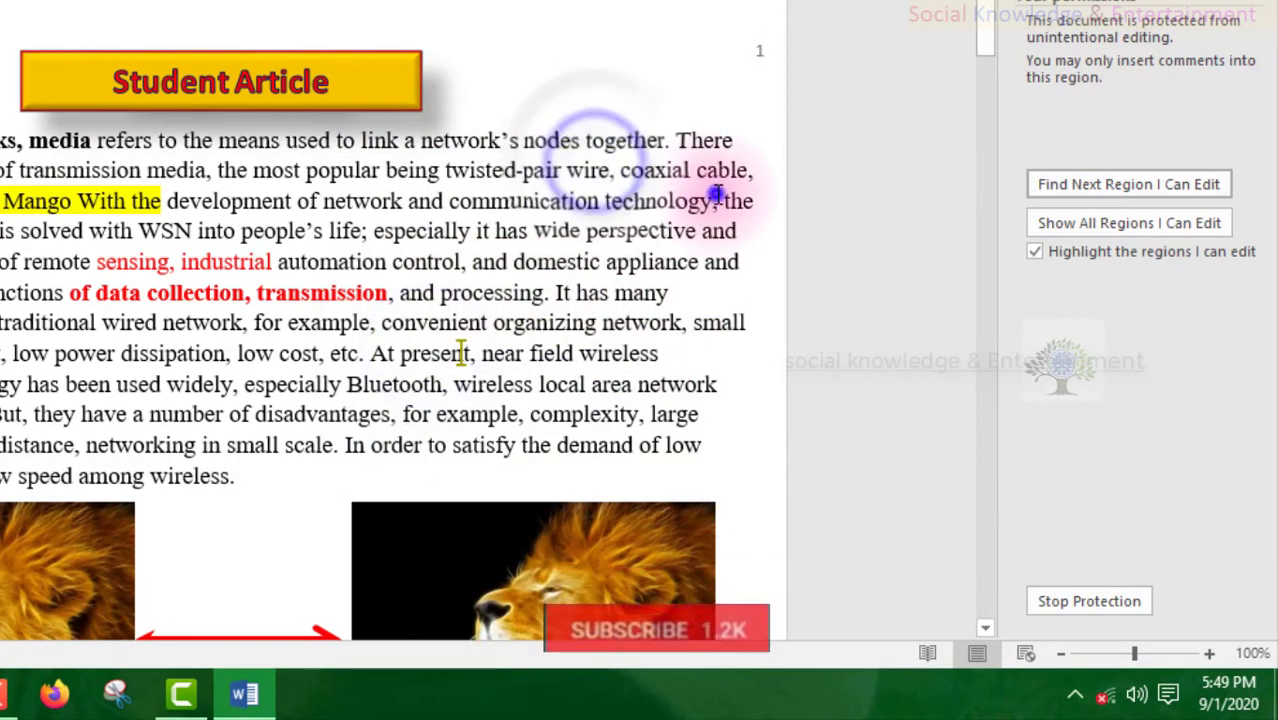
left_click(716, 199)
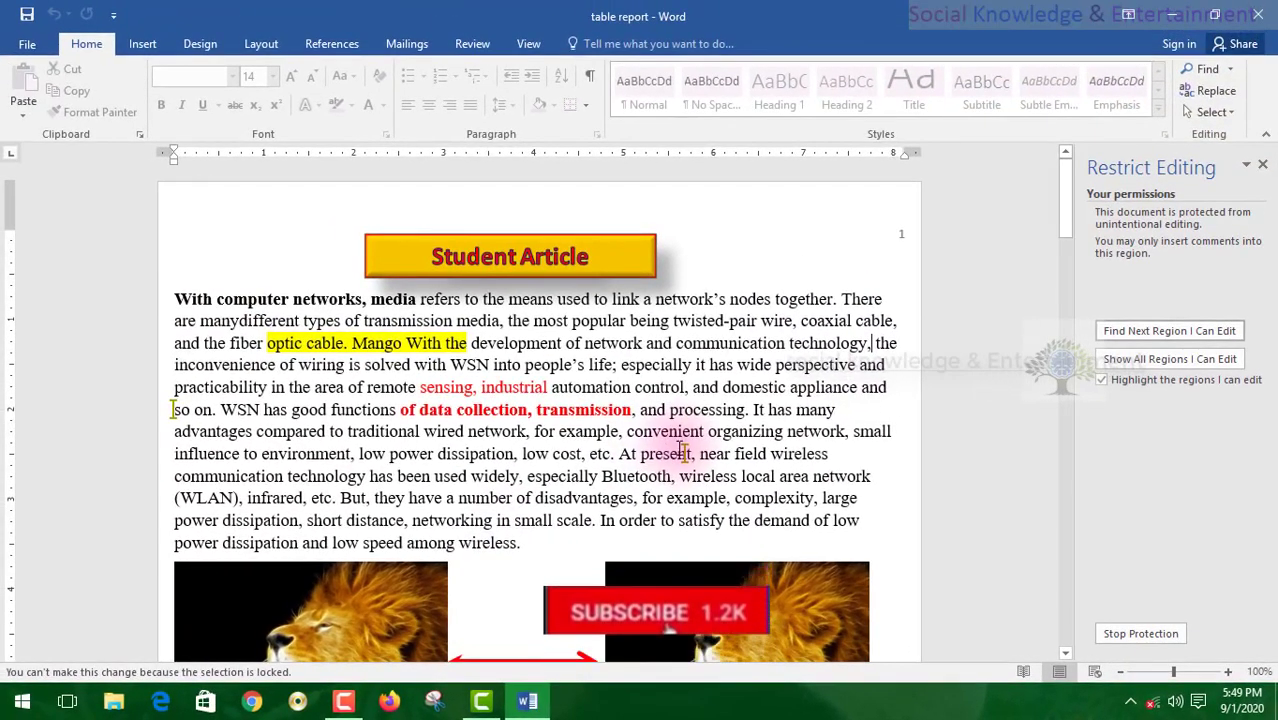
left_click(684, 453)
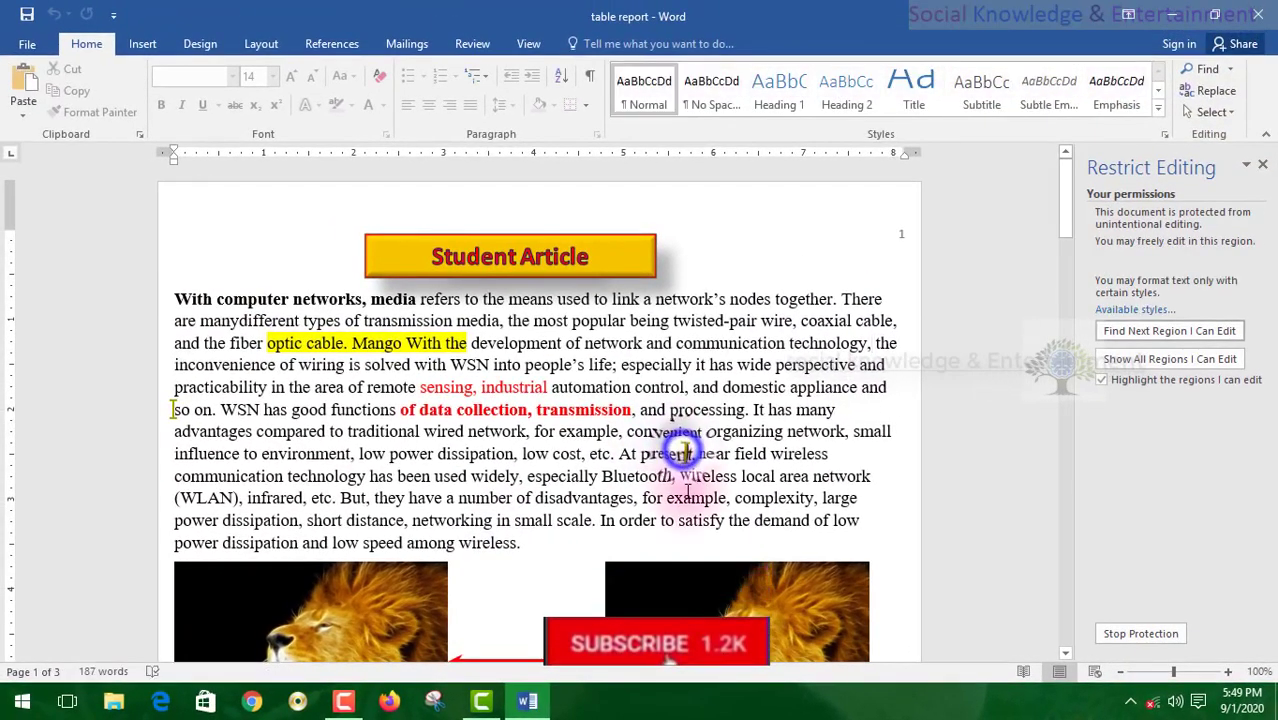
type("fgfhfghgfhghg")
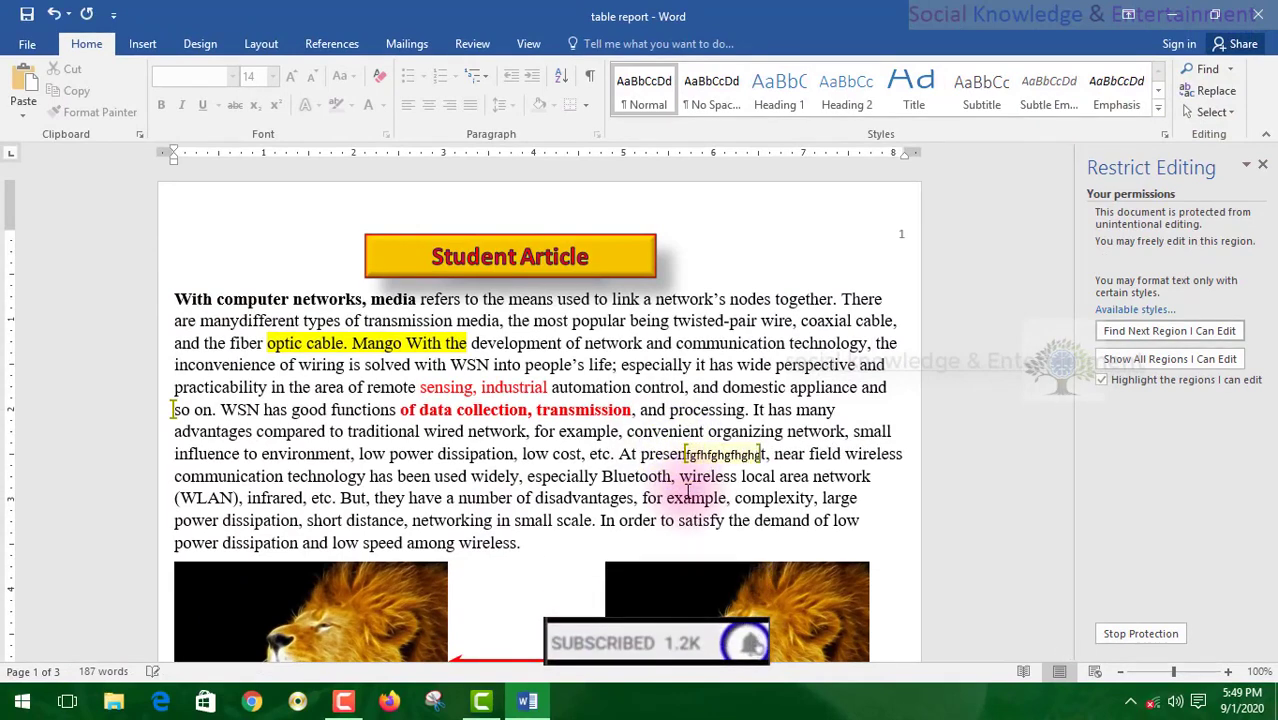
type("hghghghghghfghdfgsdhsdfh")
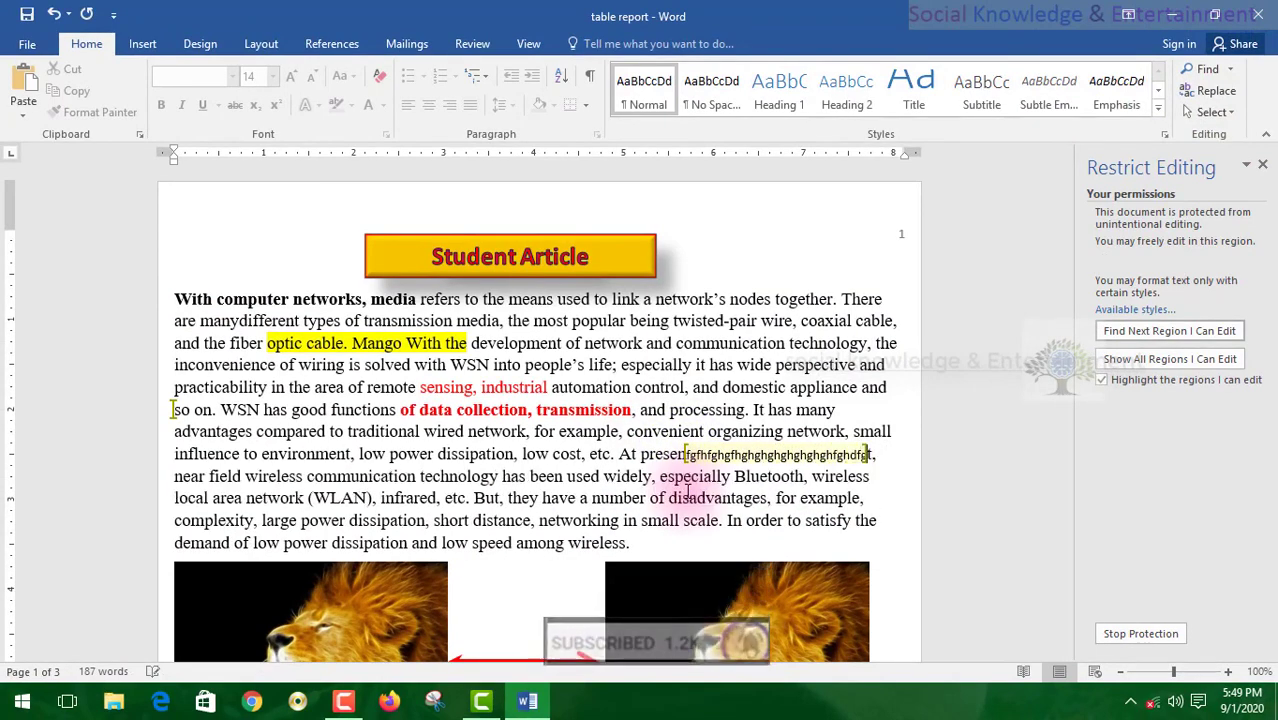
type("fdhghhfhfhft, near field wireless communication technology has")
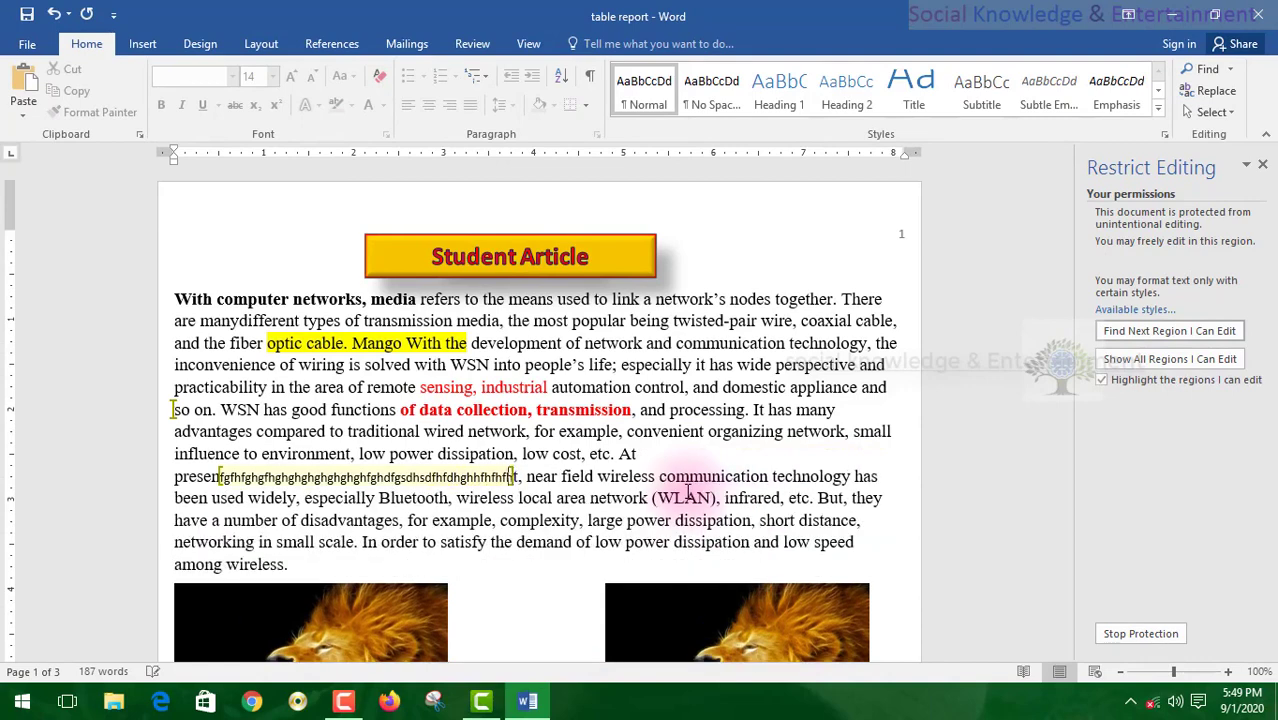
key("ctrl+z")
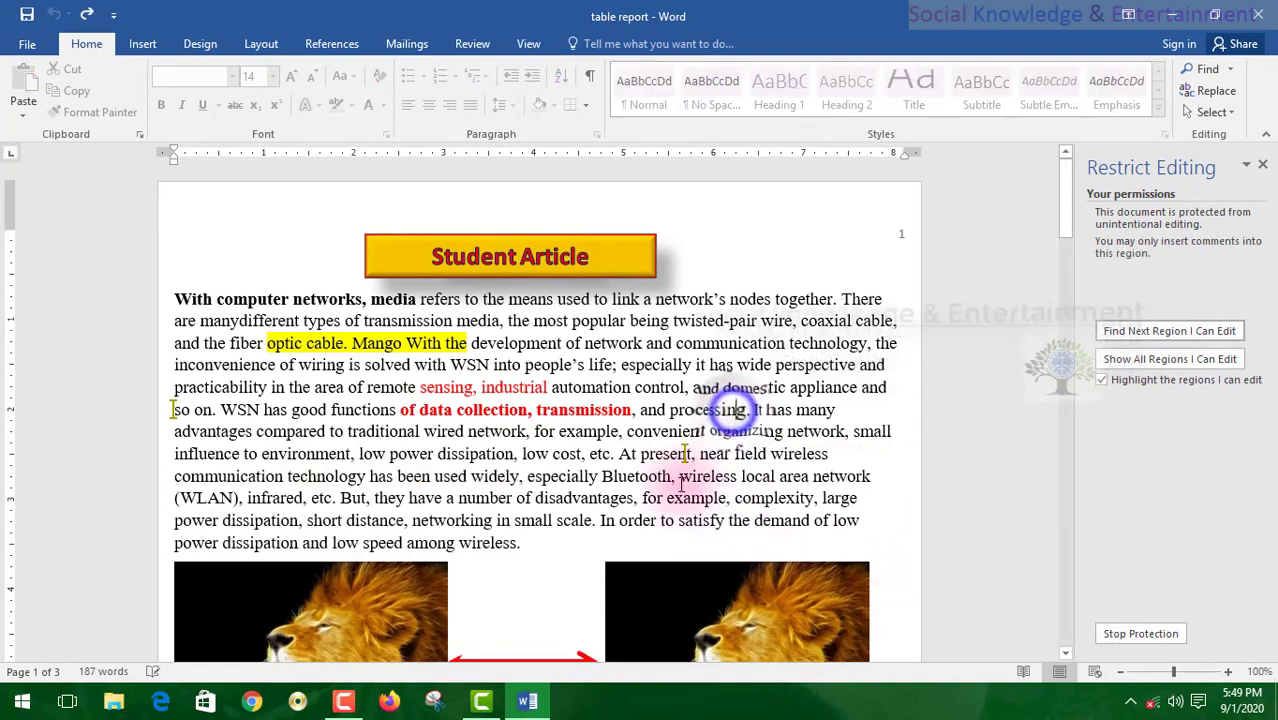
- Confirm text near 'processing' is locked, and type 'xvcxvcxvvbcvcbvcbvbv' in the editable spot in 'present'
left_click(686, 456)
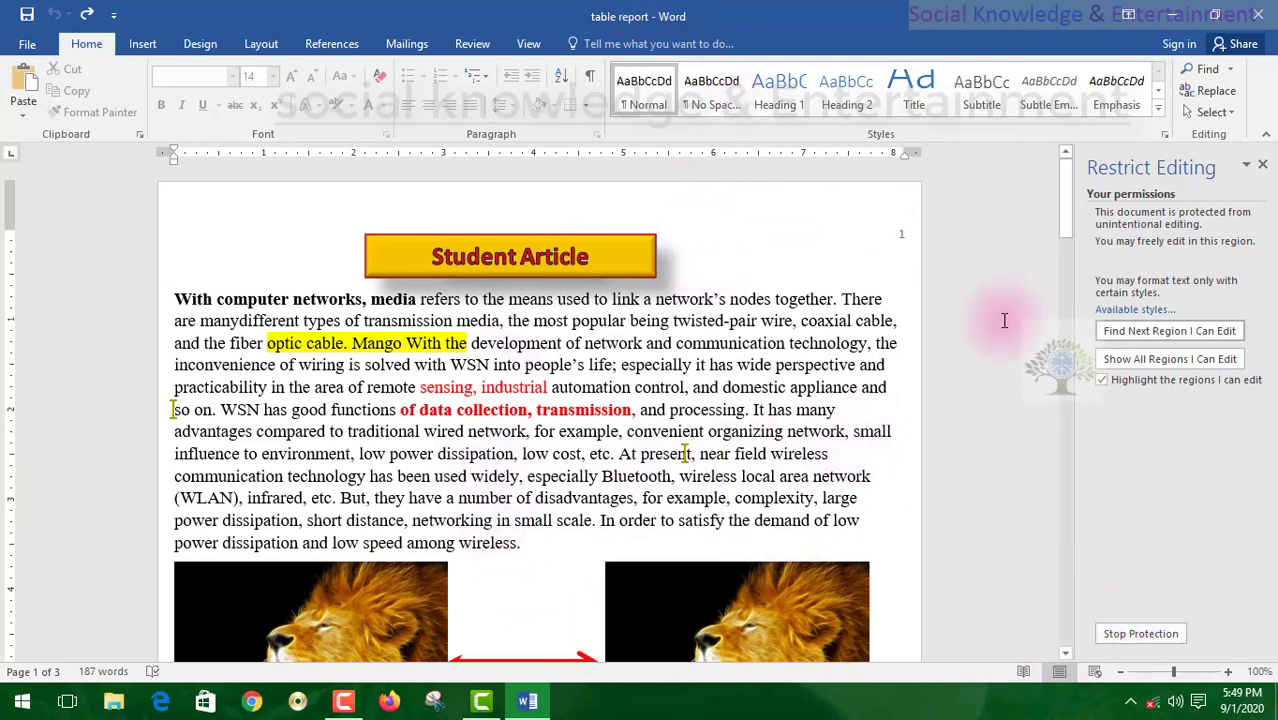
left_click(705, 413)
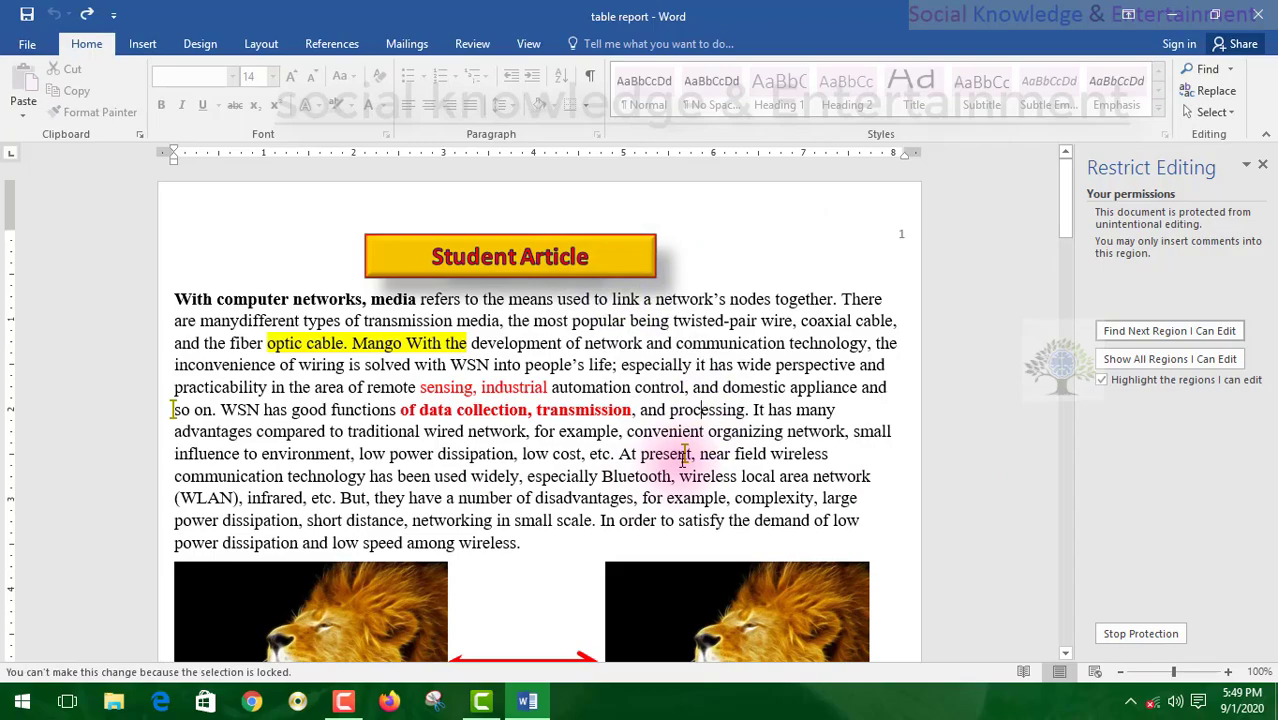
left_click(686, 455)
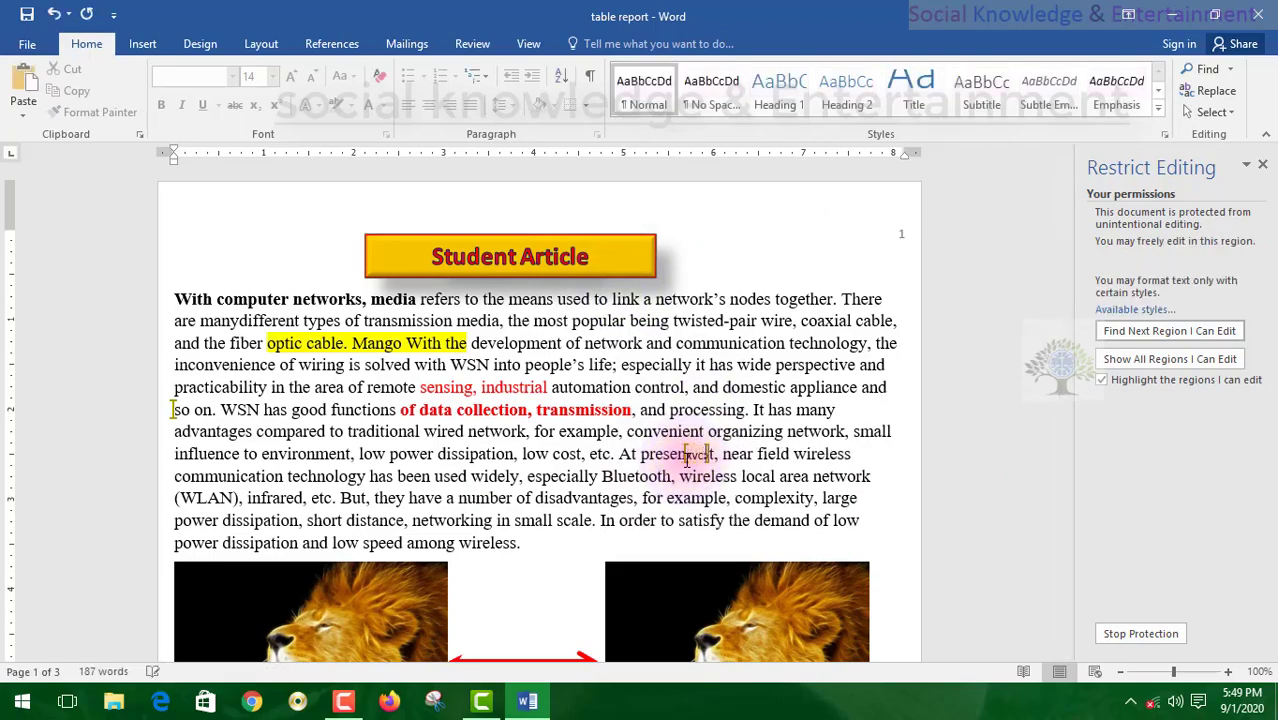
type("xvcxvcxvvbcvcbvcbvbv")
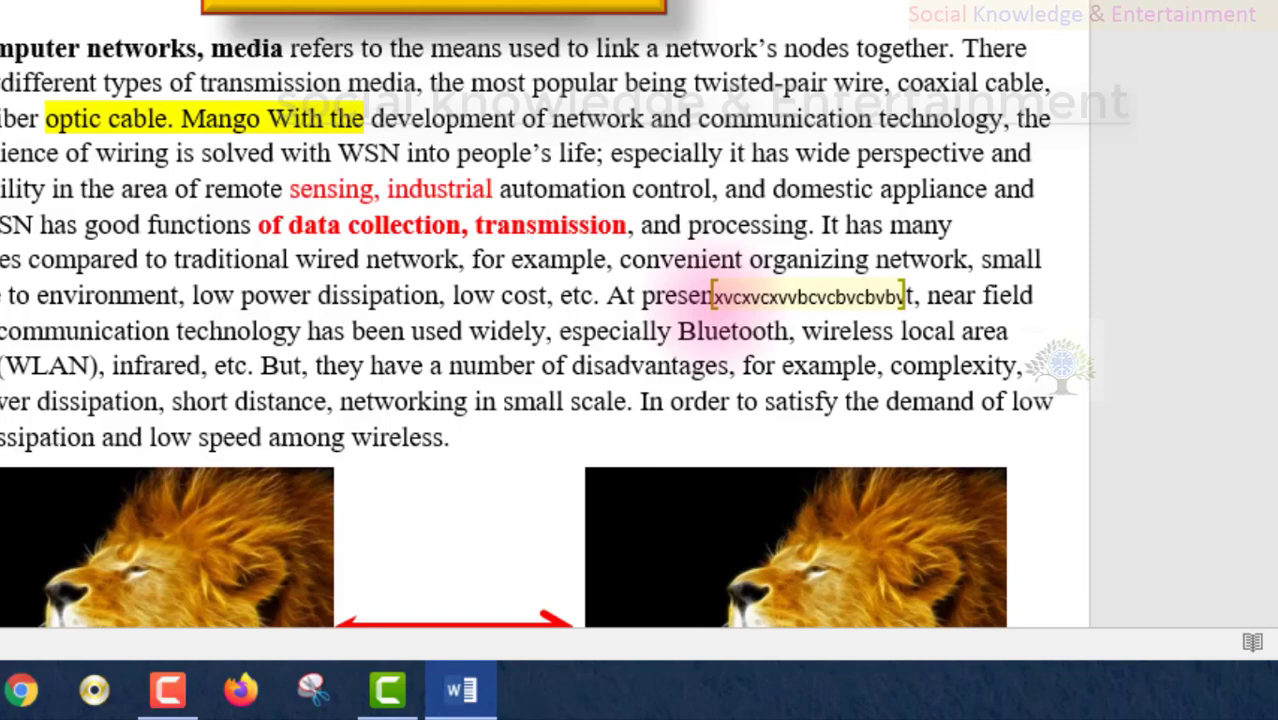
type("dgdgdfdghfhghgh")
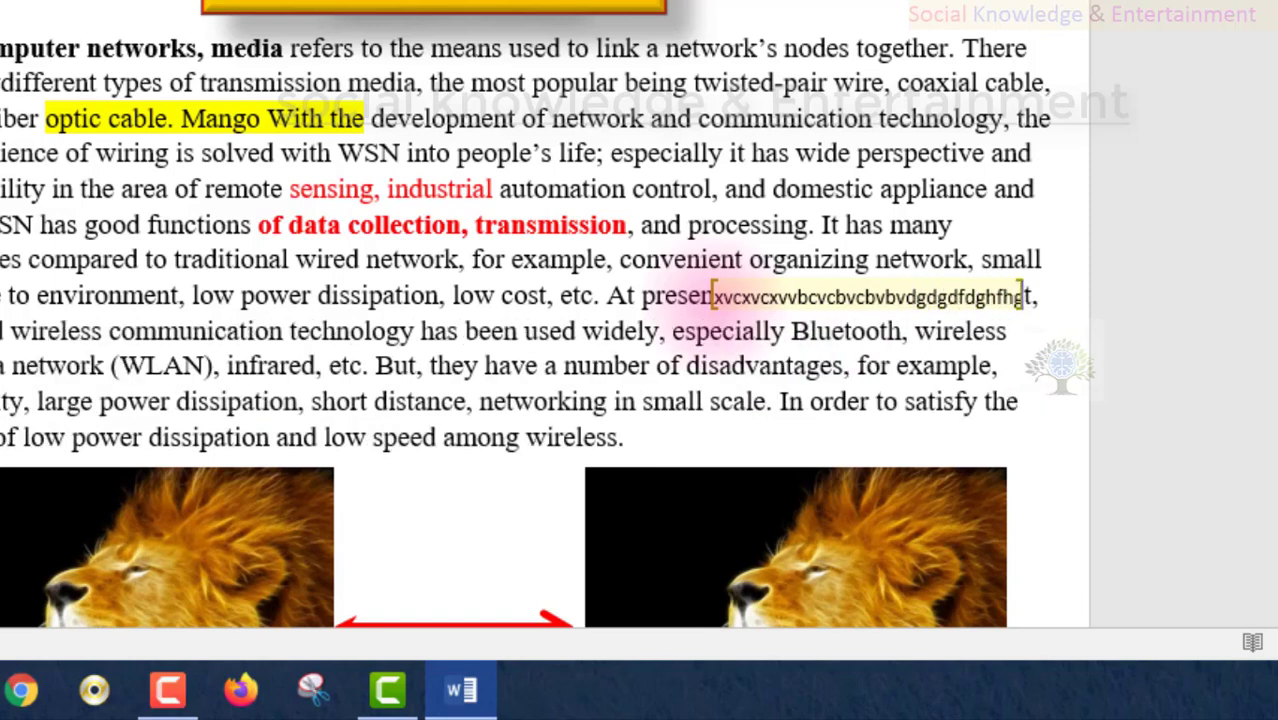
type("ghg")
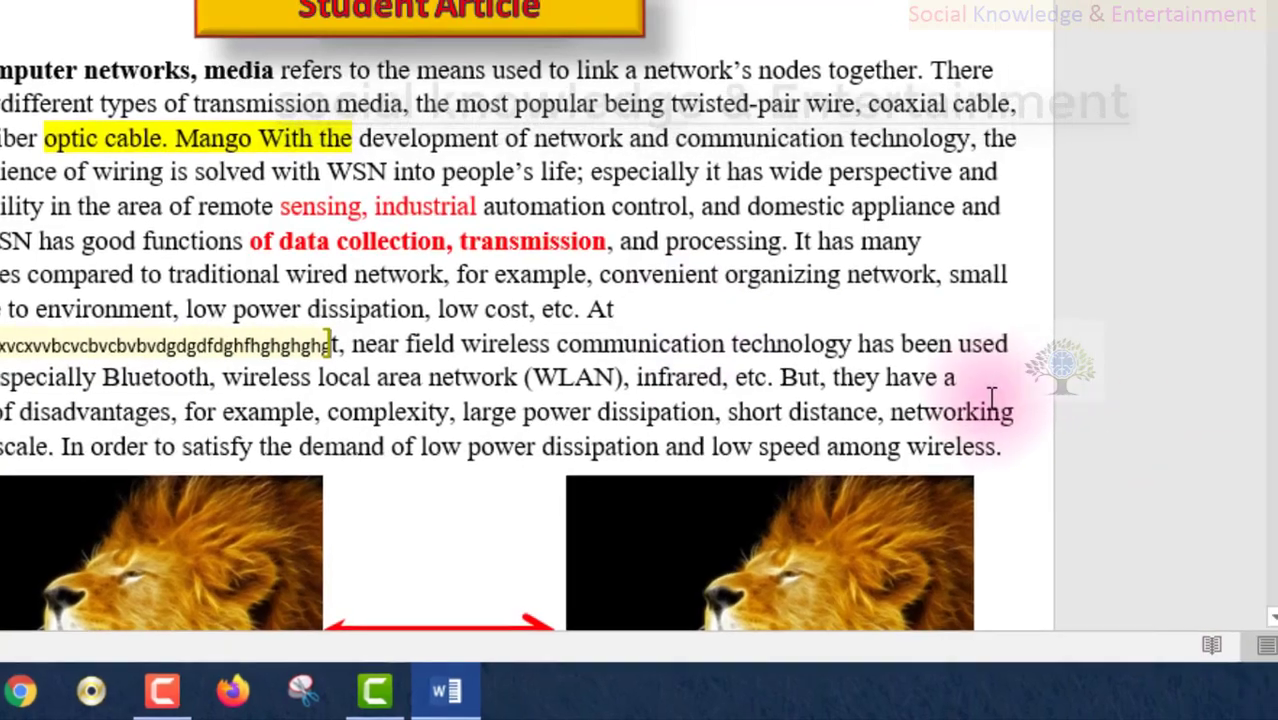
key("ctrl+z")
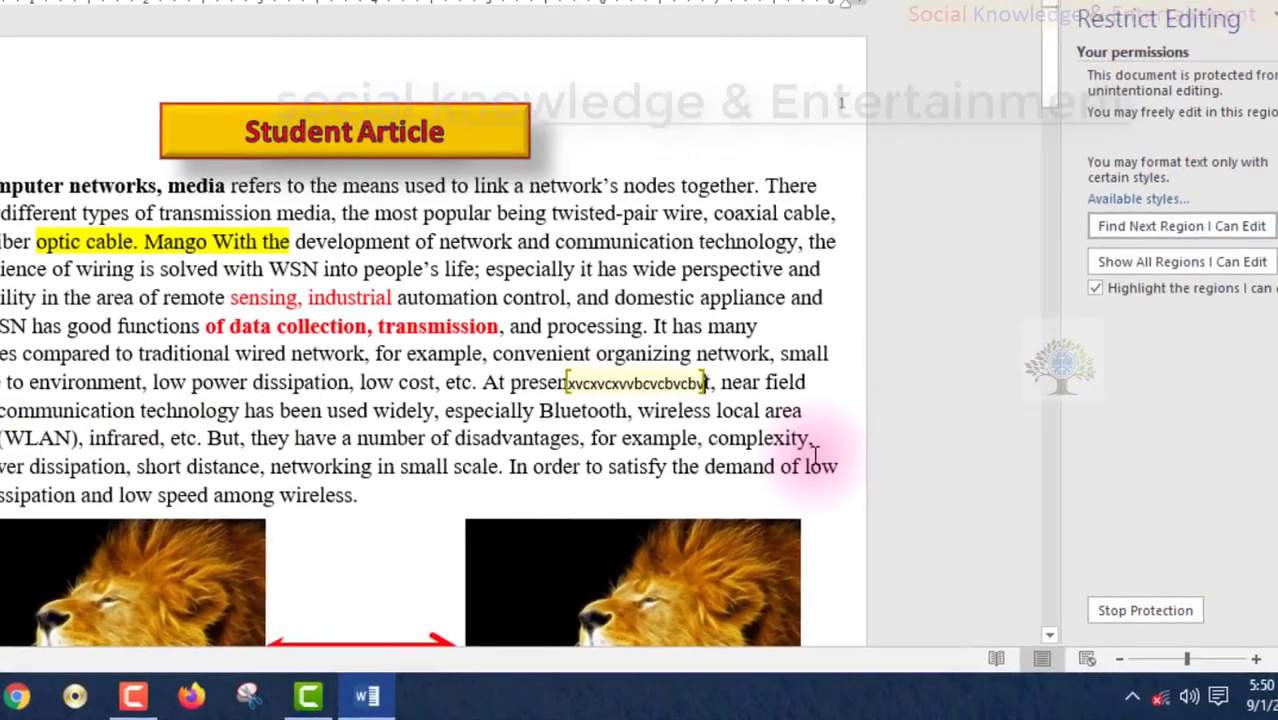
- Undo the remaining test text and stop protection with the password
key("ctrl+z")
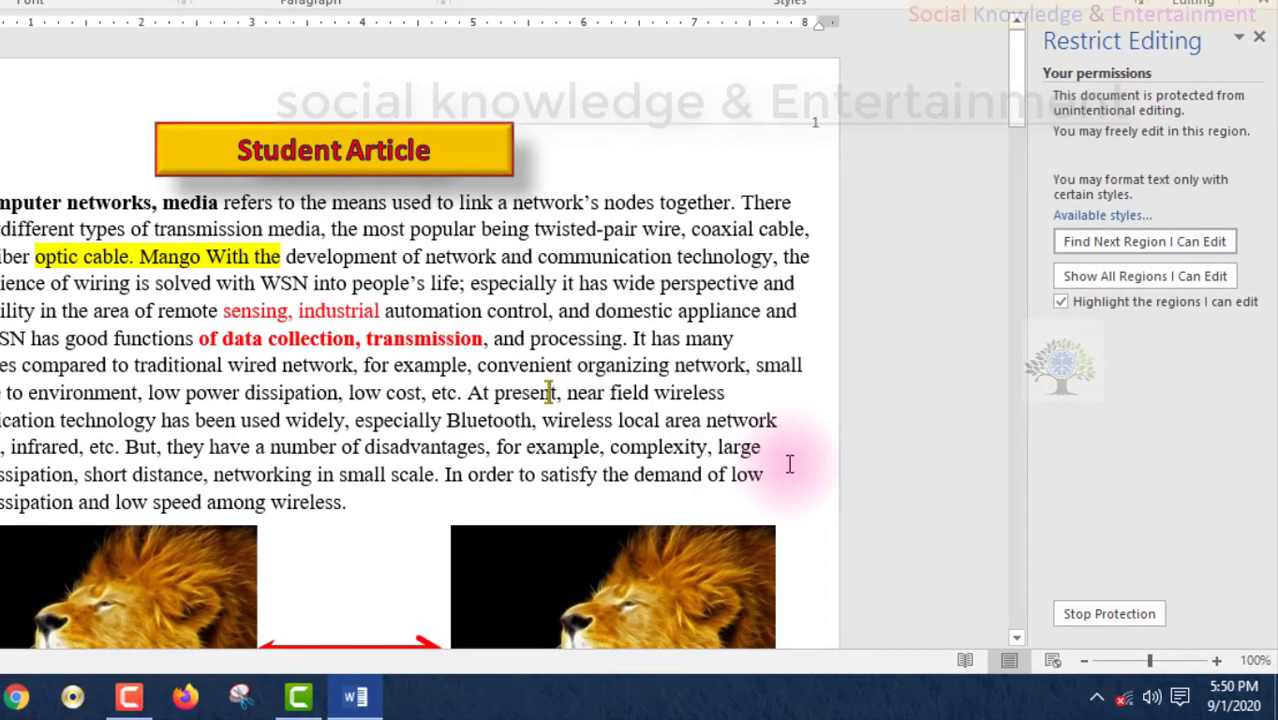
left_click(1113, 615)
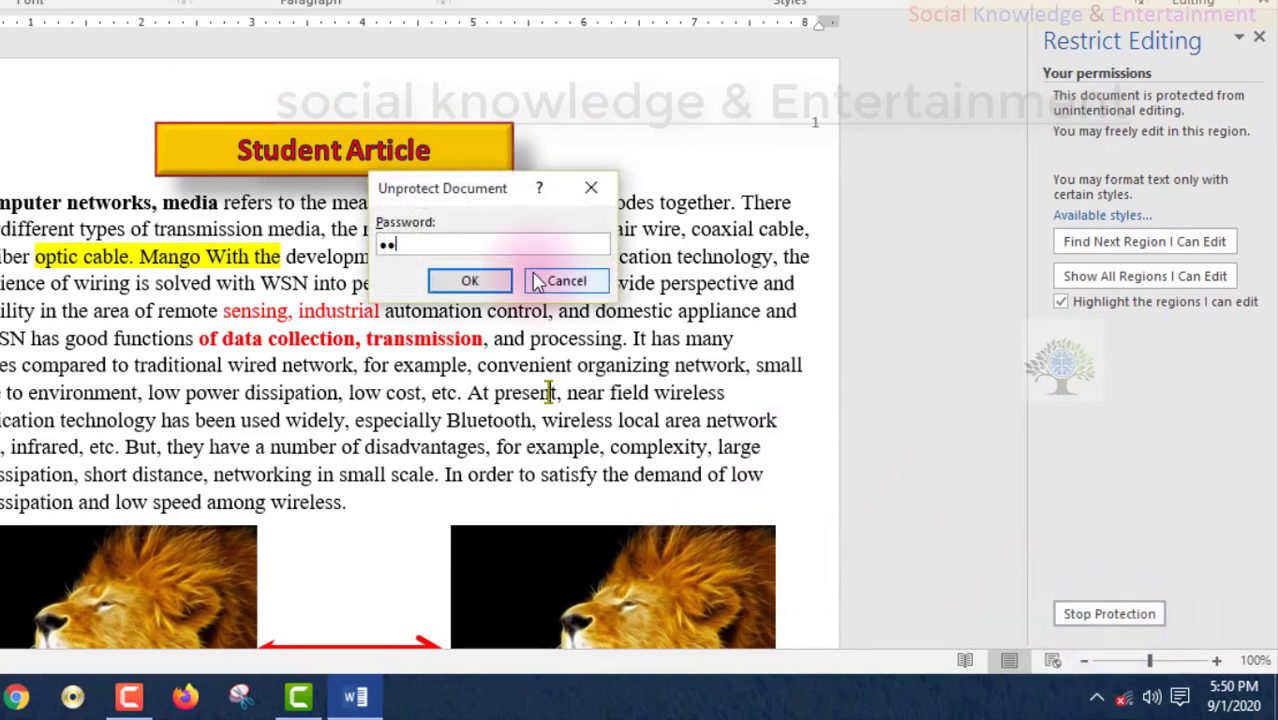
key("Return")
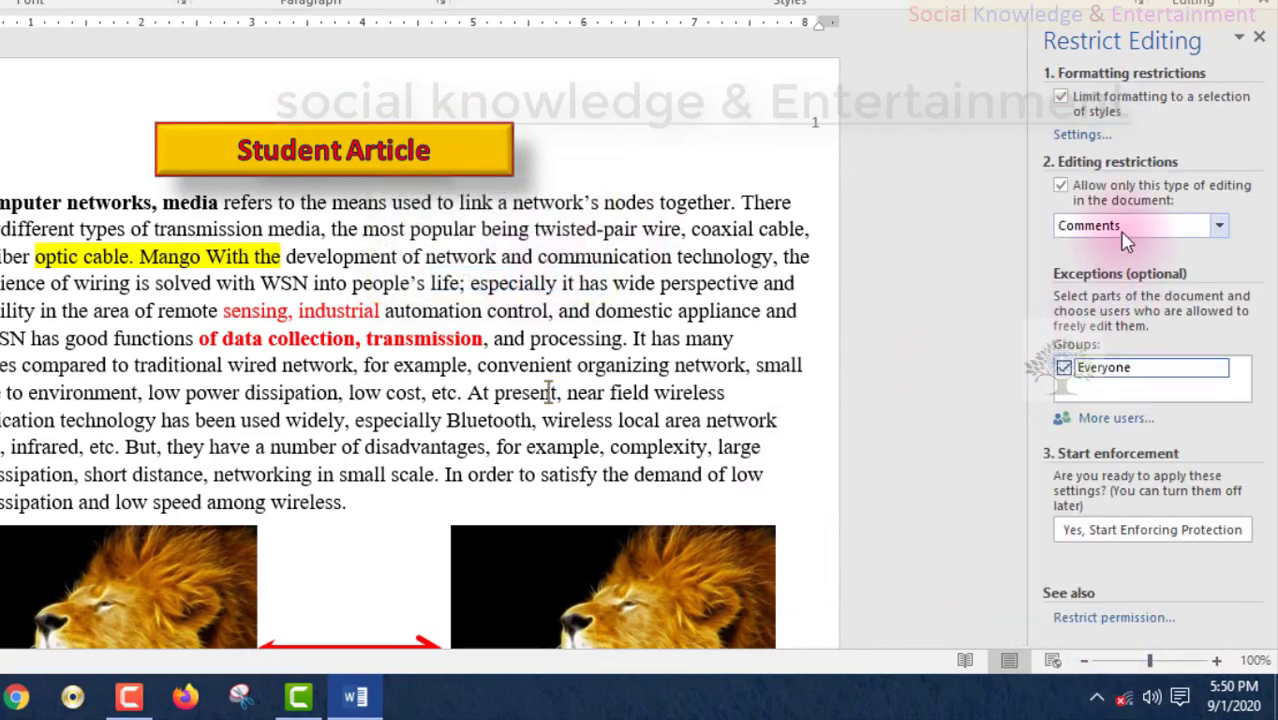
- Restrict editing to Tracked changes, keeping existing exceptions, and start enforcing protection
left_click(1123, 237)
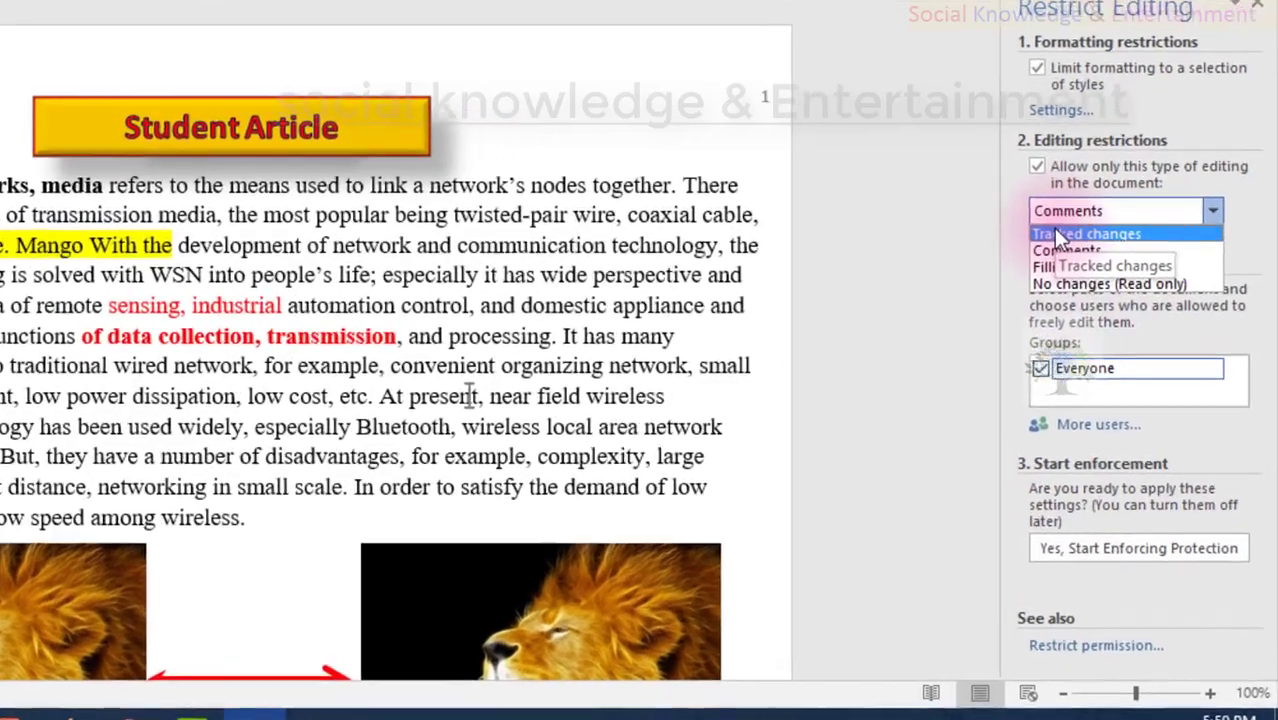
left_click(1105, 246)
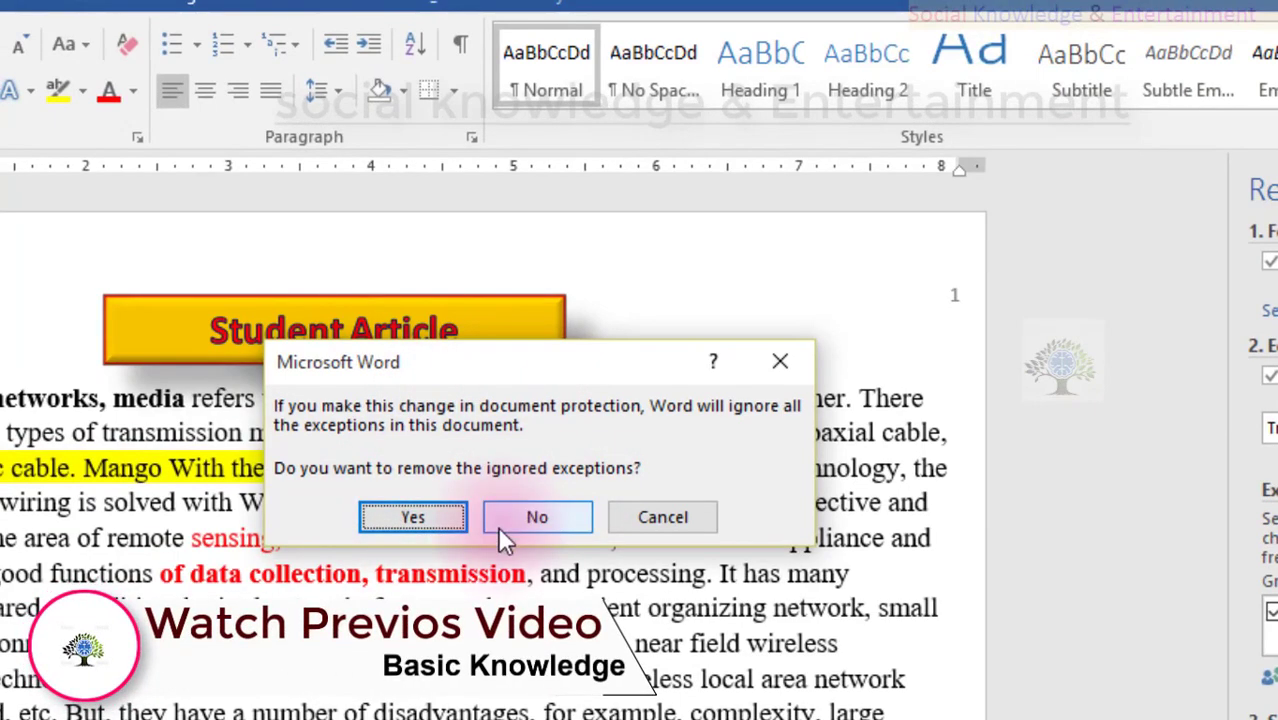
left_click(536, 517)
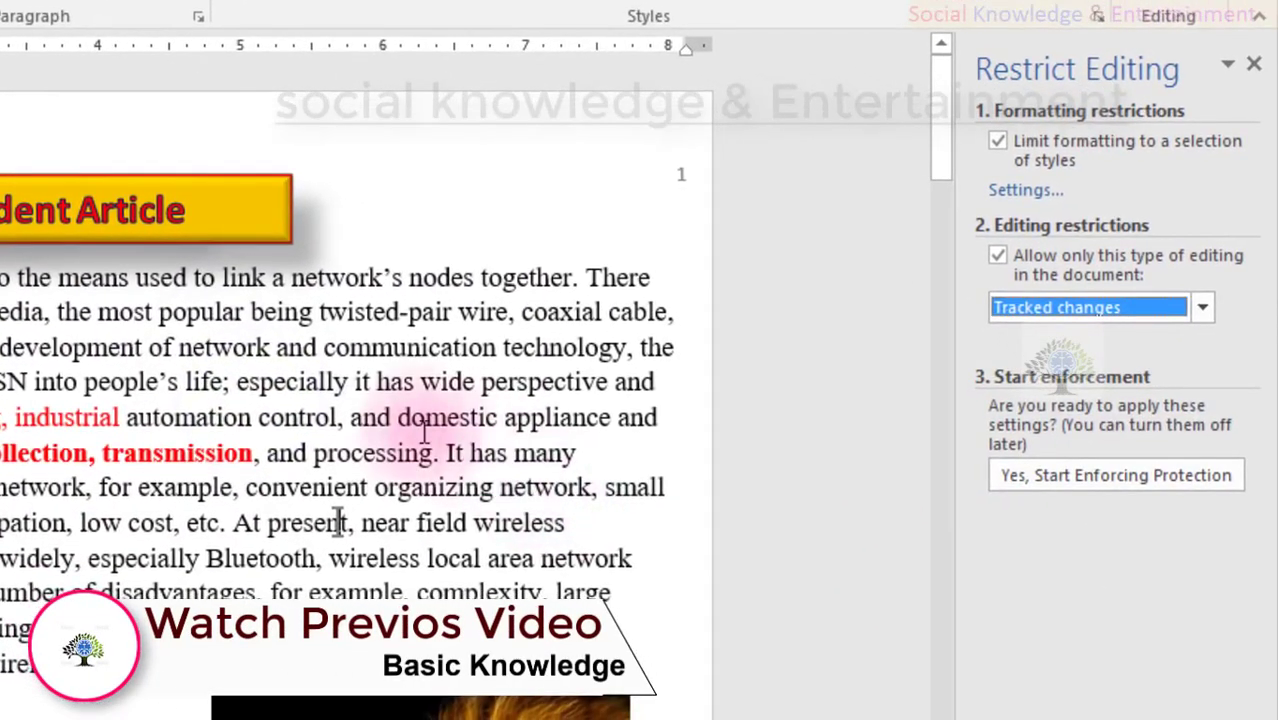
left_click(382, 424)
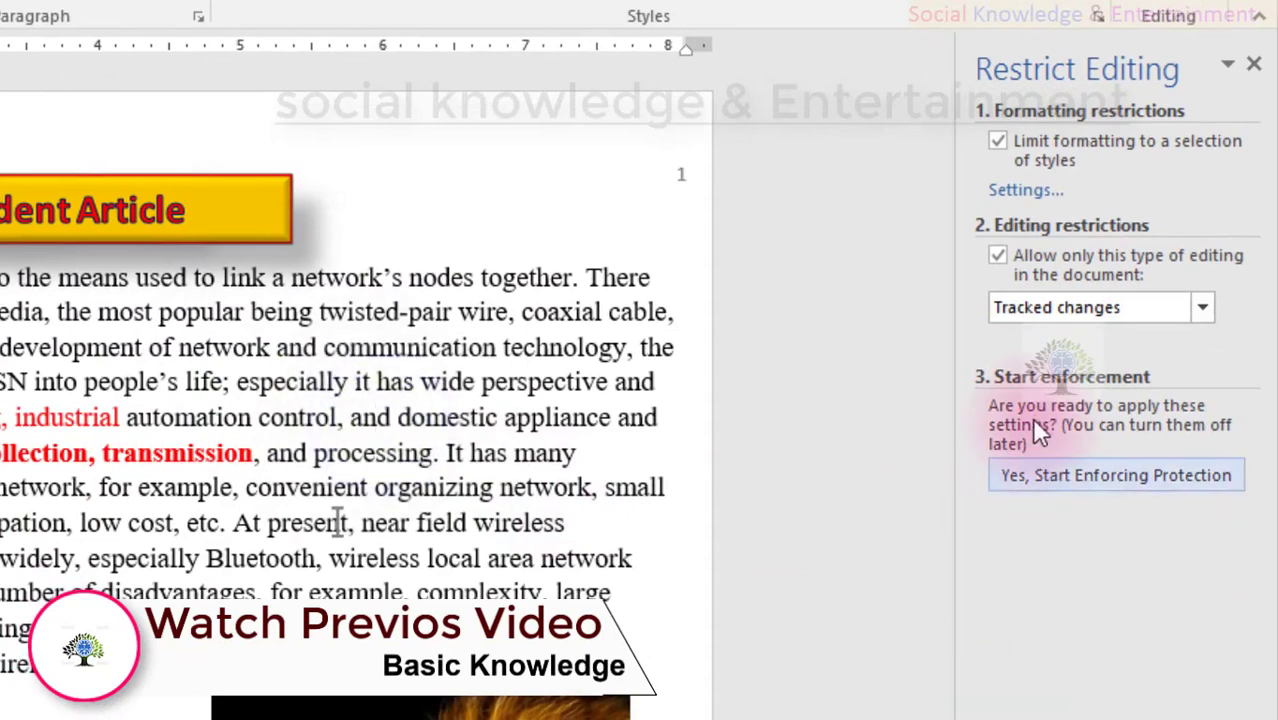
left_click(1056, 313)
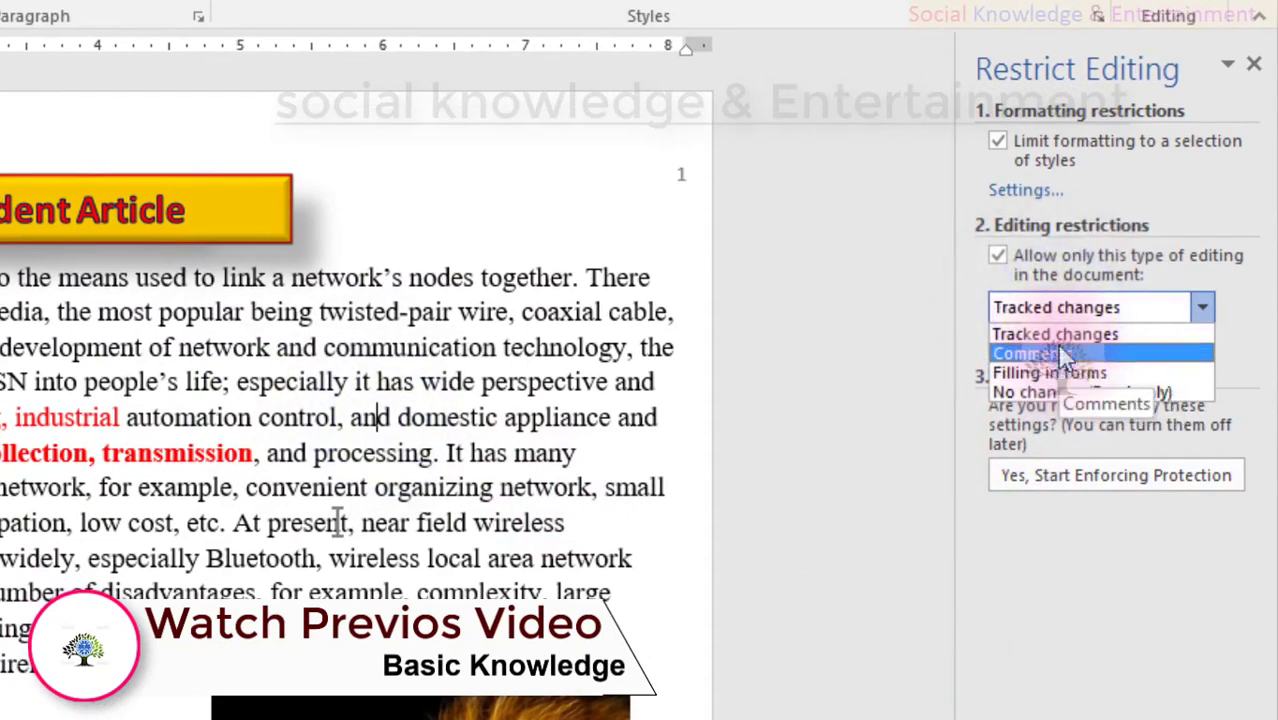
left_click(1100, 372)
left_click(430, 396)
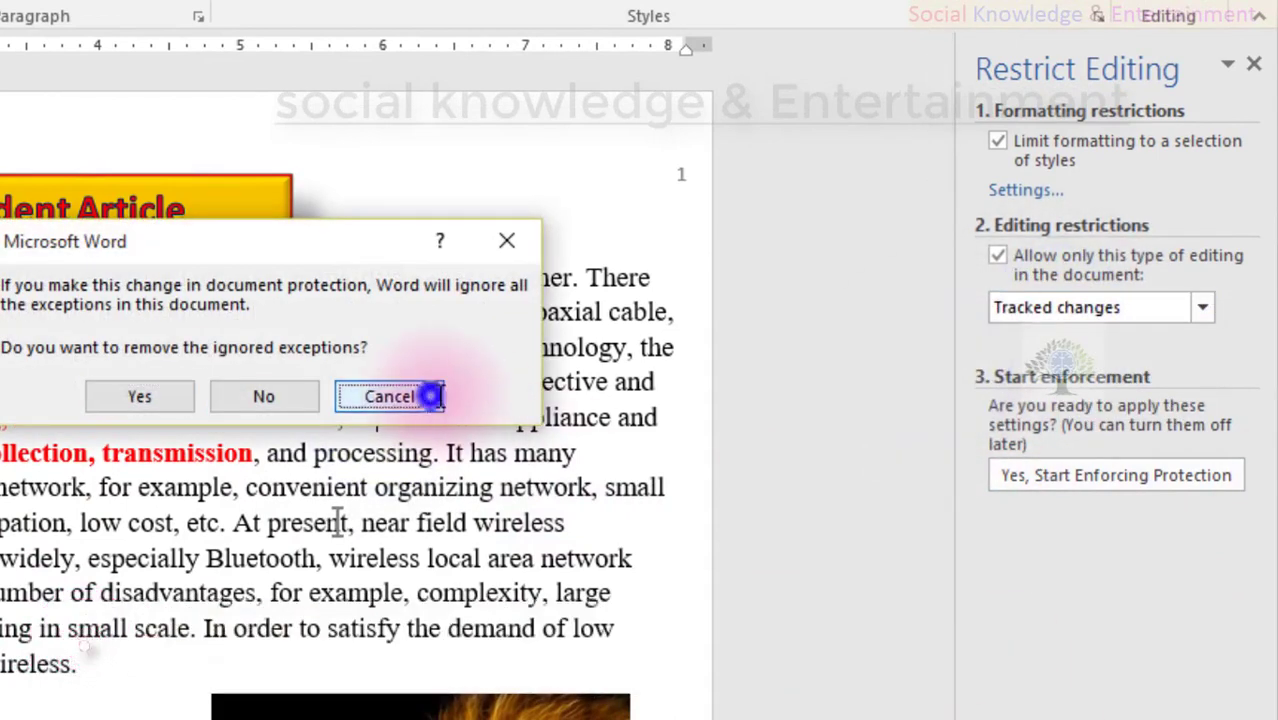
left_click(1129, 474)
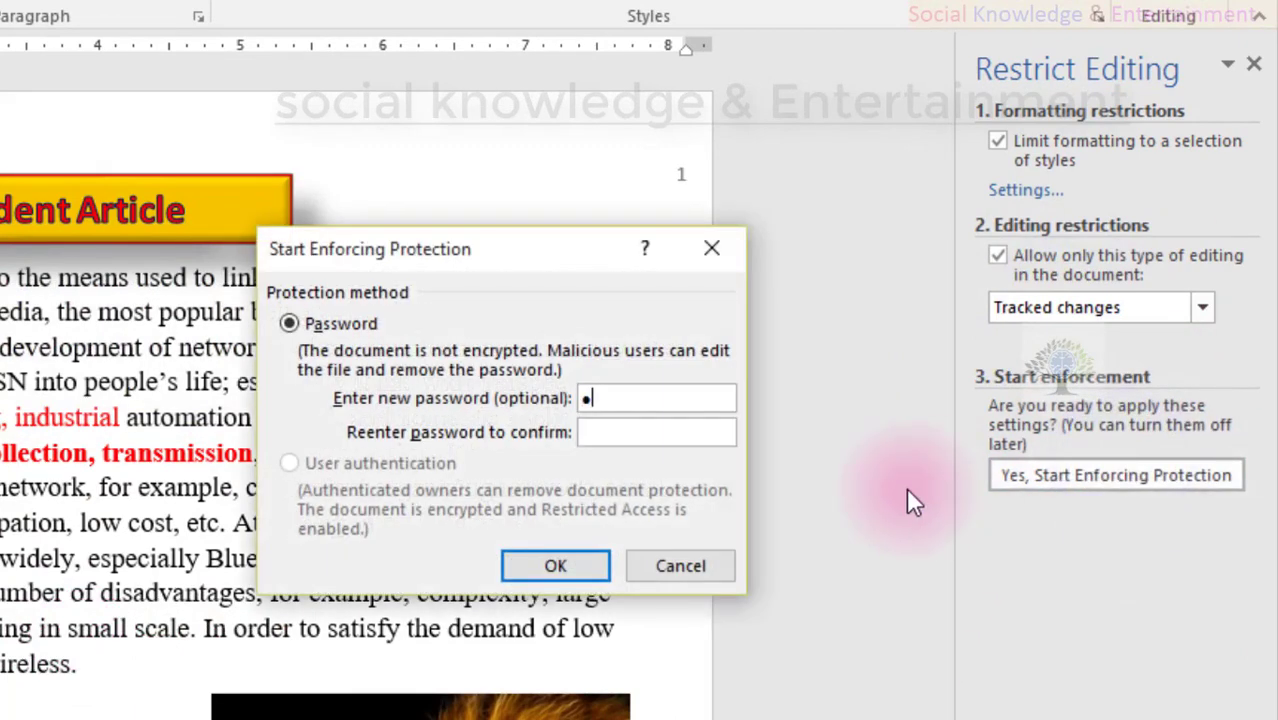
- Confirm the protection password and type tracked test text into 'control', 'communication' and 'transmission'
type("2")
key("Return")
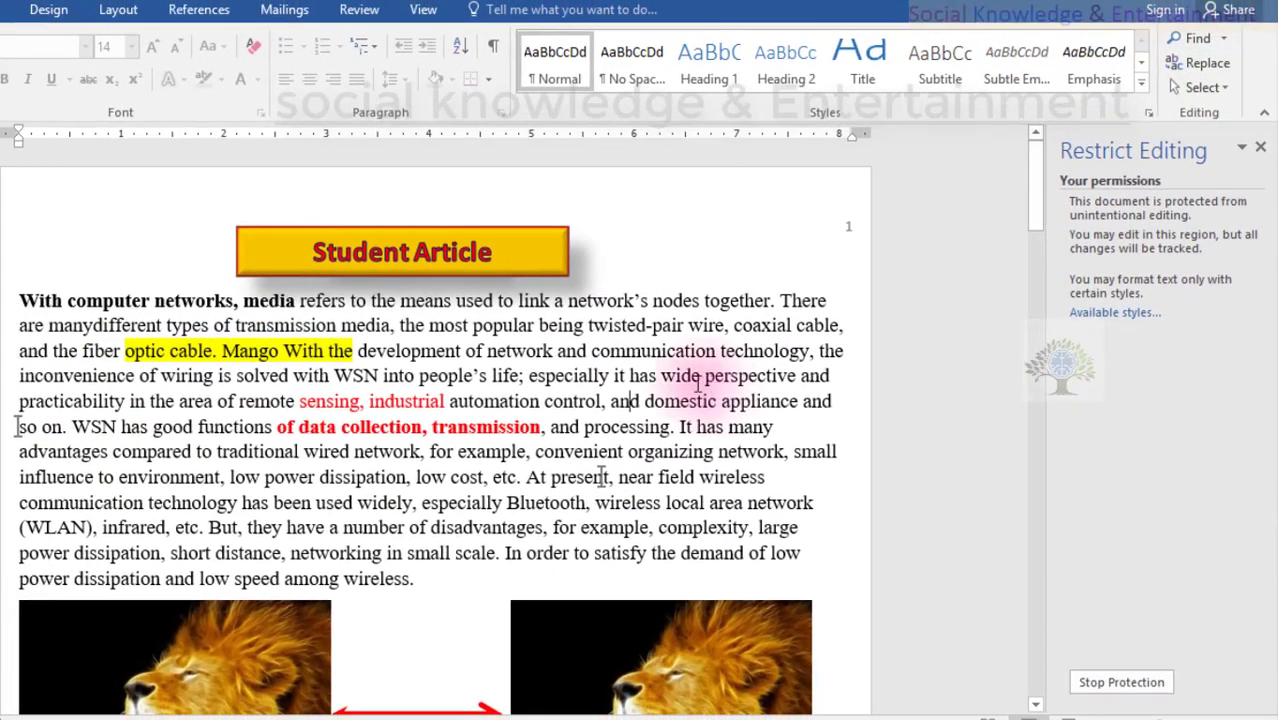
scroll(698, 382, "down", 2)
left_click(696, 381)
scroll(696, 381, "up", 2)
left_click(588, 397)
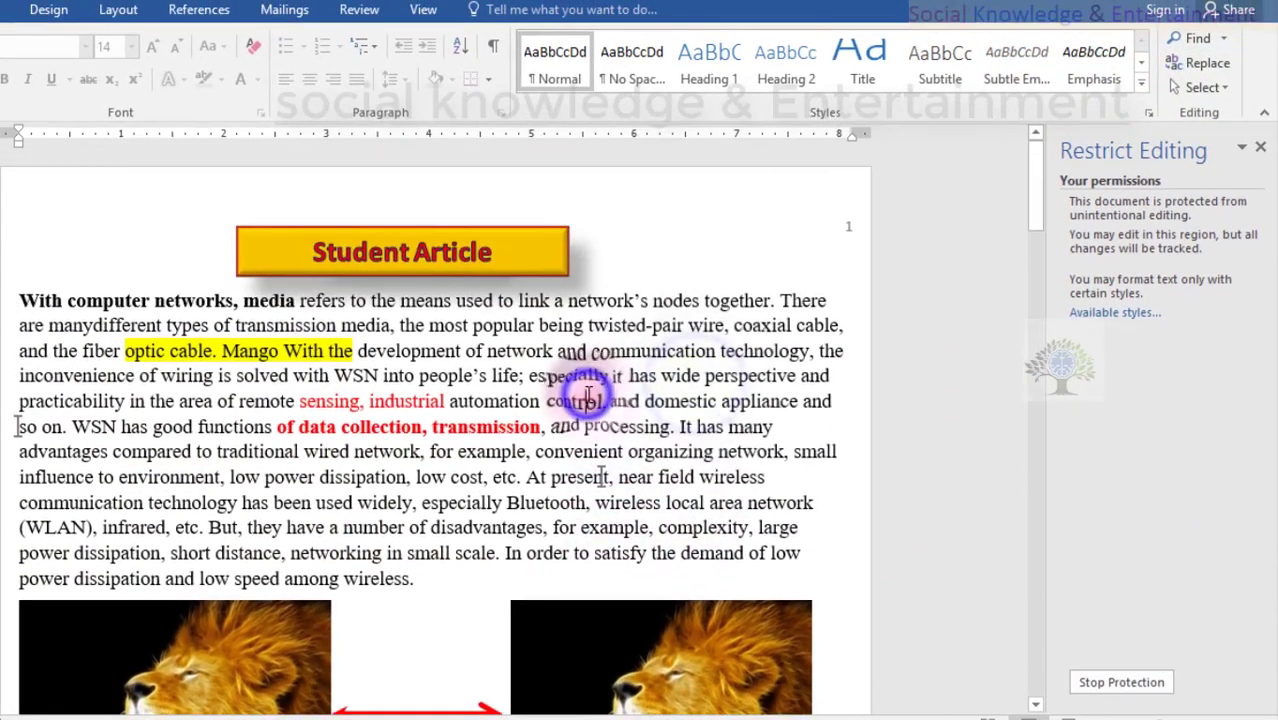
type("sdfsdfsdfdfdsdf")
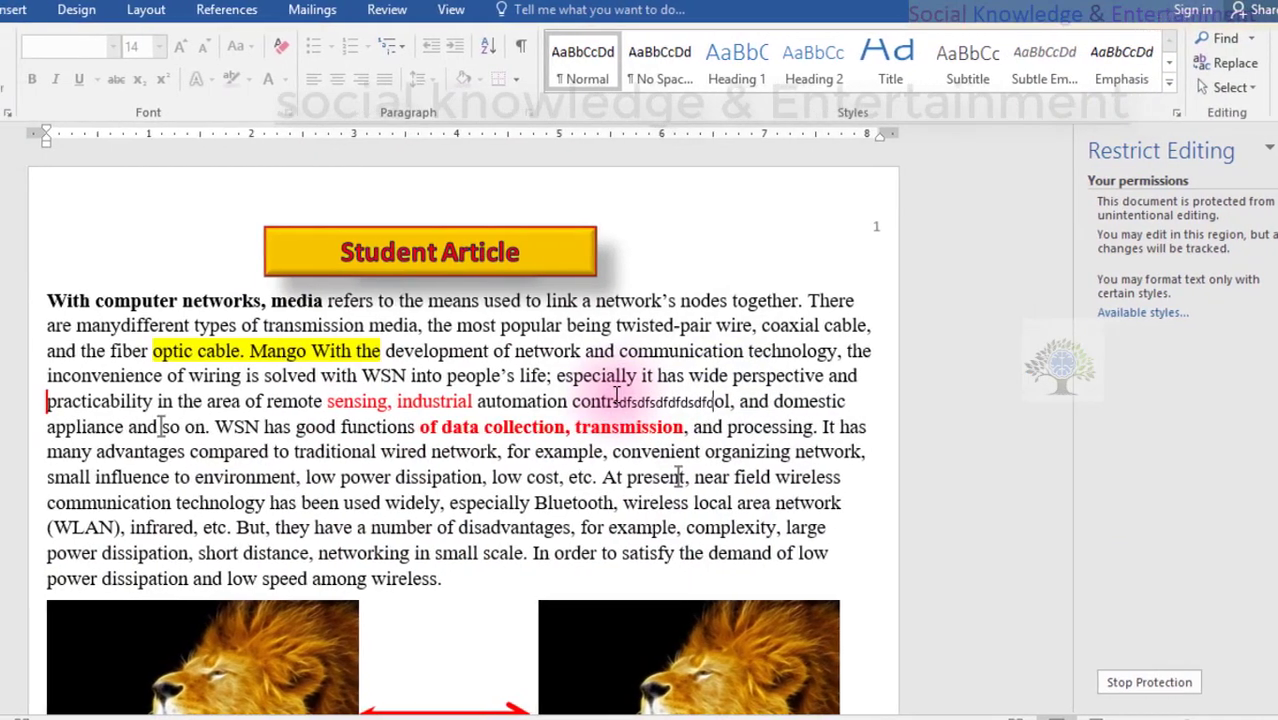
type("fgdfgdgdfgf")
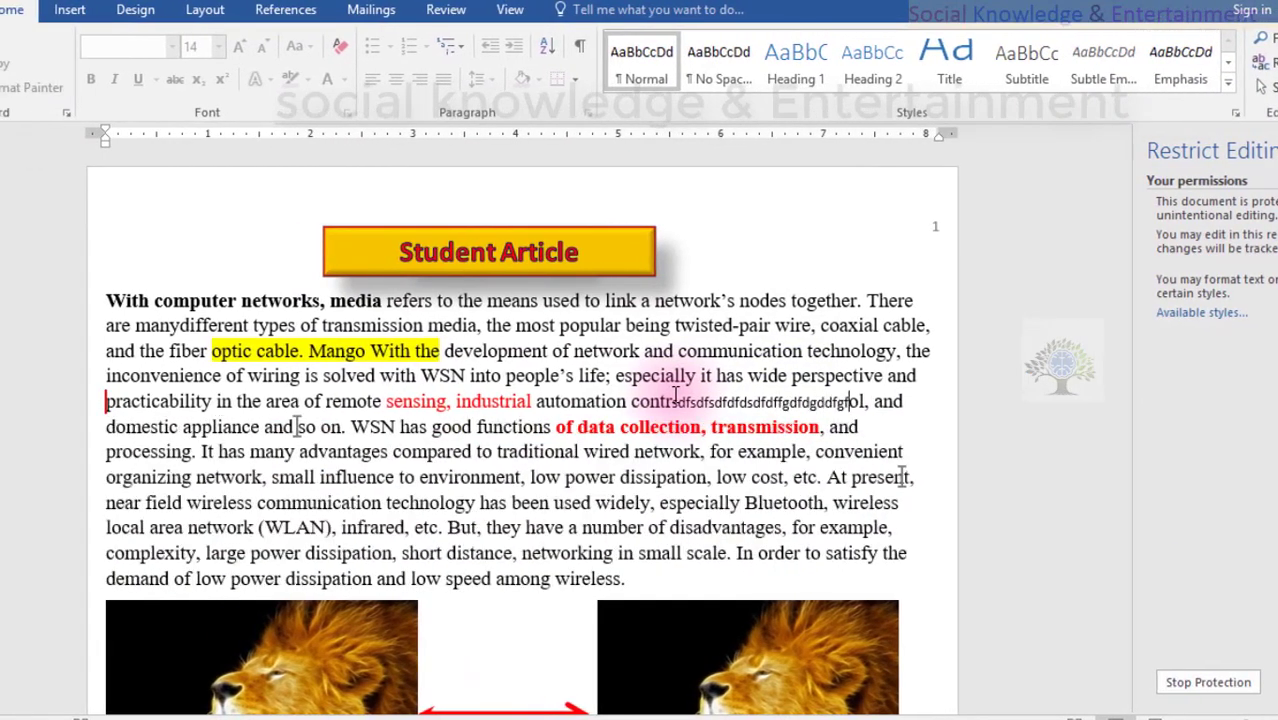
left_click(693, 340)
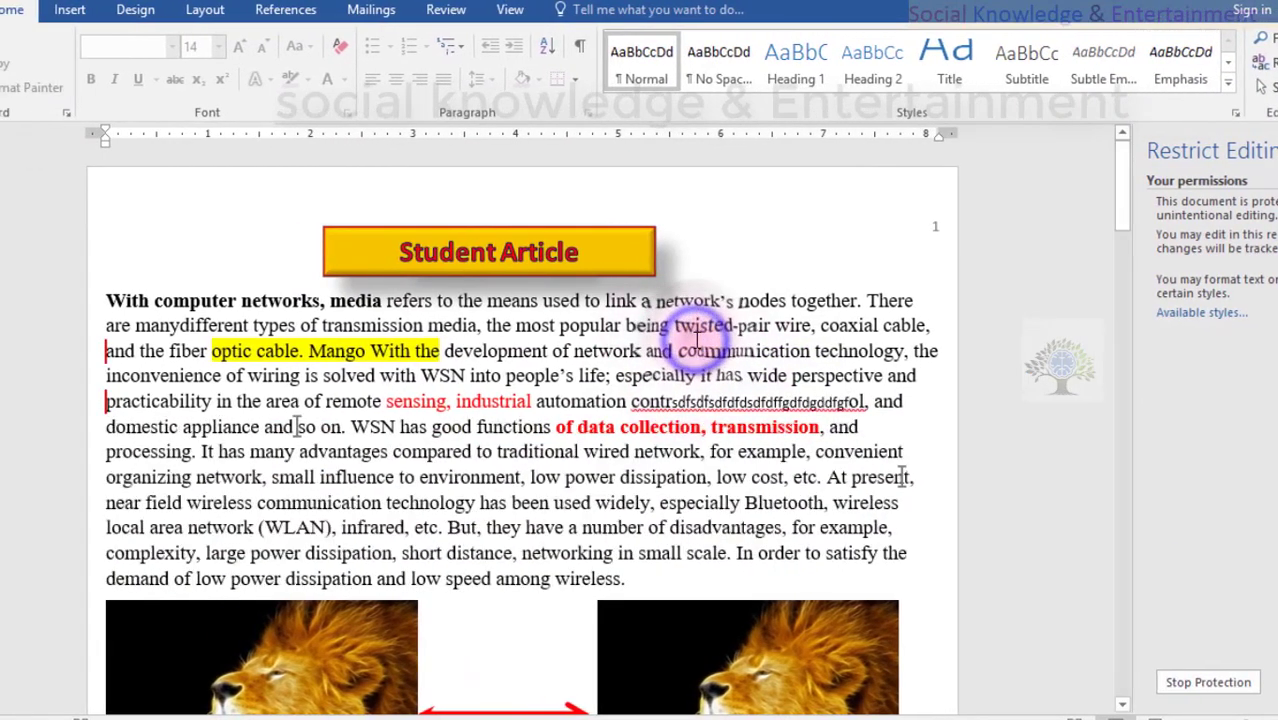
type("csdfdfdfdfgdgfgfgf")
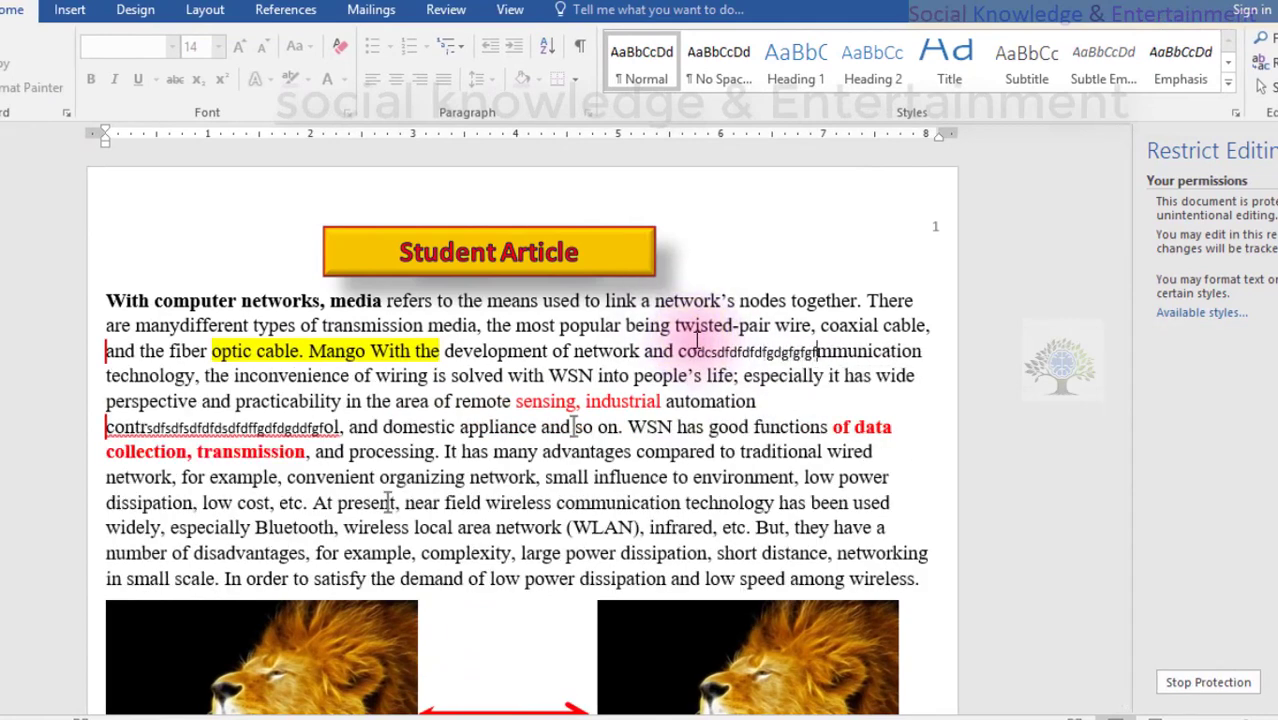
type("fhghmmunication technology, the inconvenience of wiring is solved with WSN into")
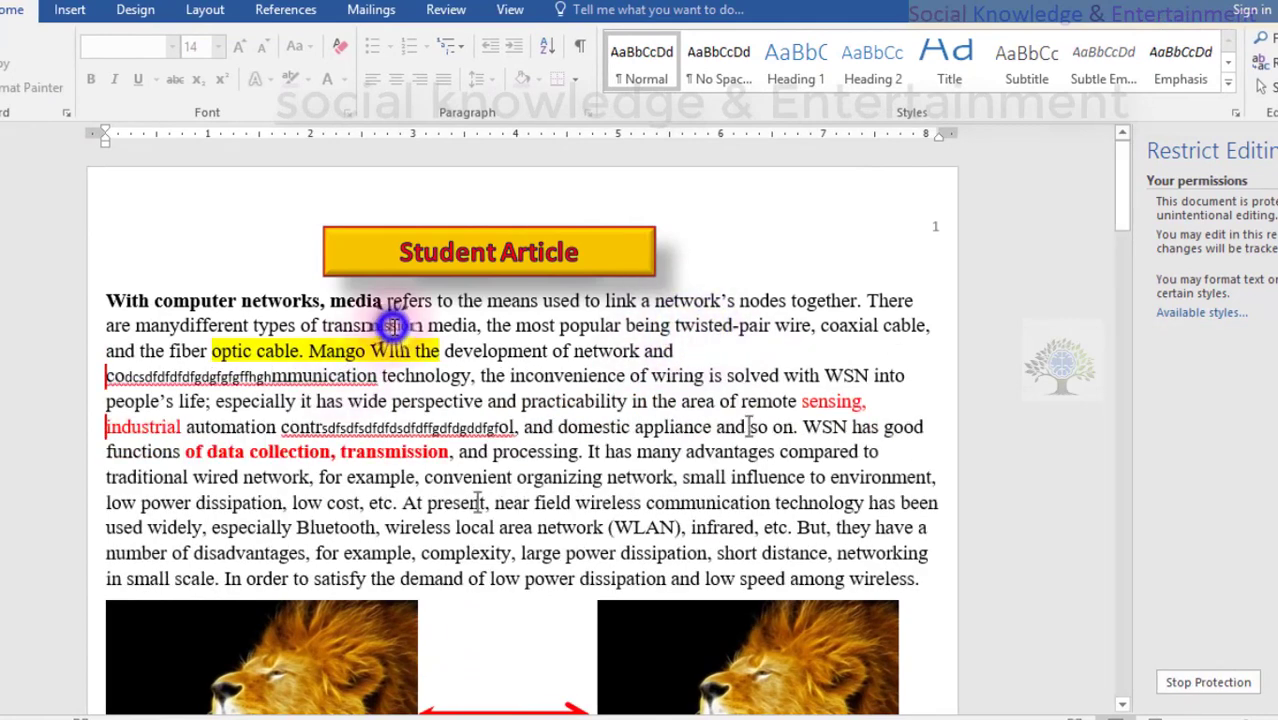
left_click(393, 325)
type("sdfsdfdfdfdfdf")
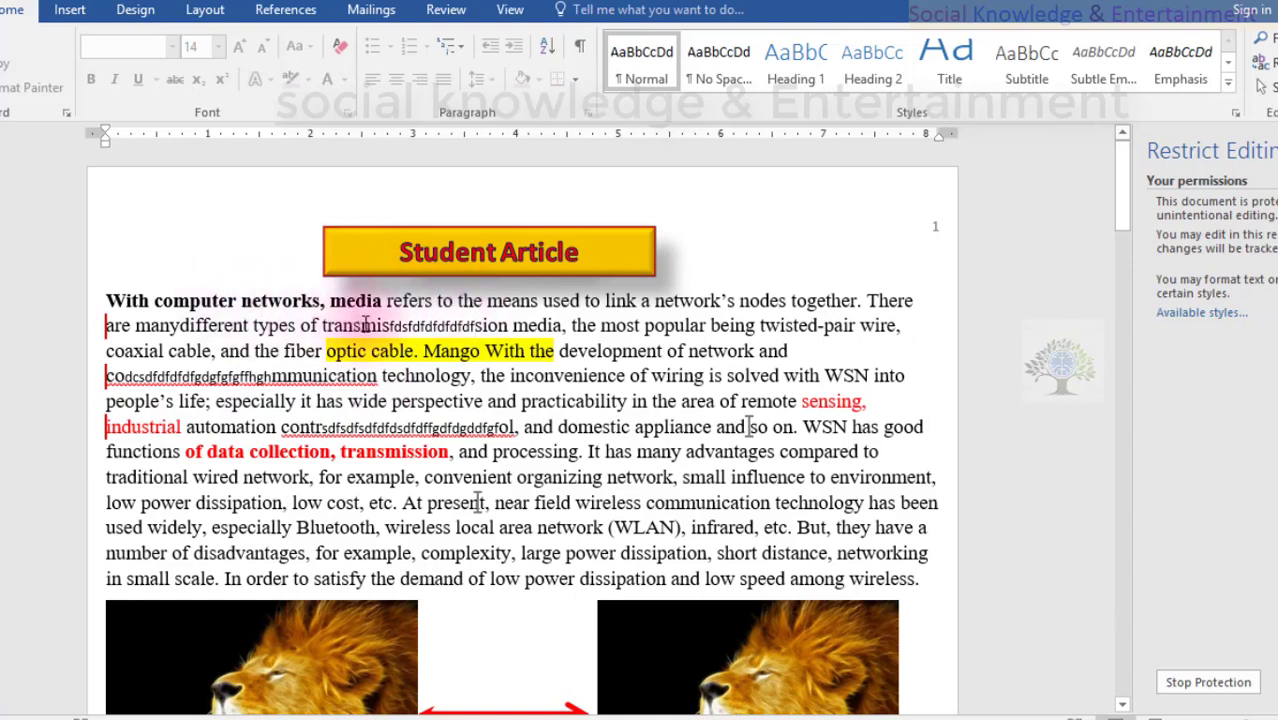
- Insert 'this is my channel' inside 'and' after 'perspective' and select the new text
left_click_drag(381, 325, 477, 333)
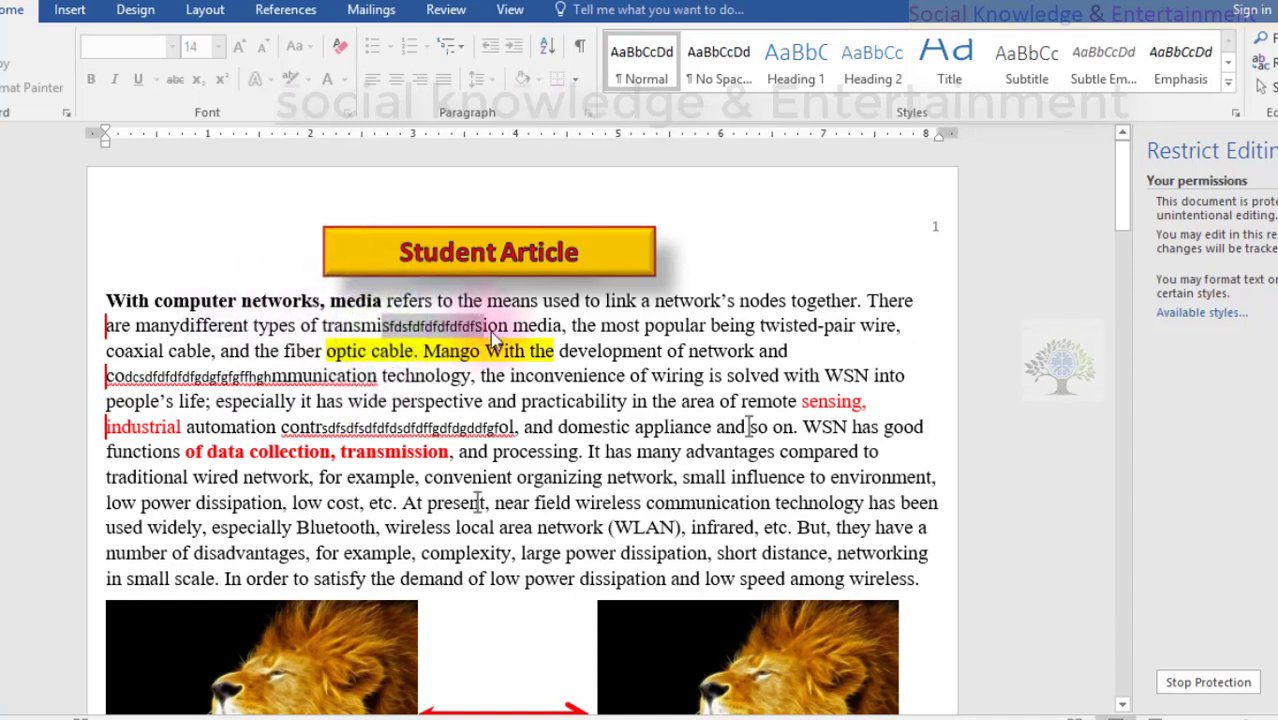
left_click_drag(381, 377, 91, 372)
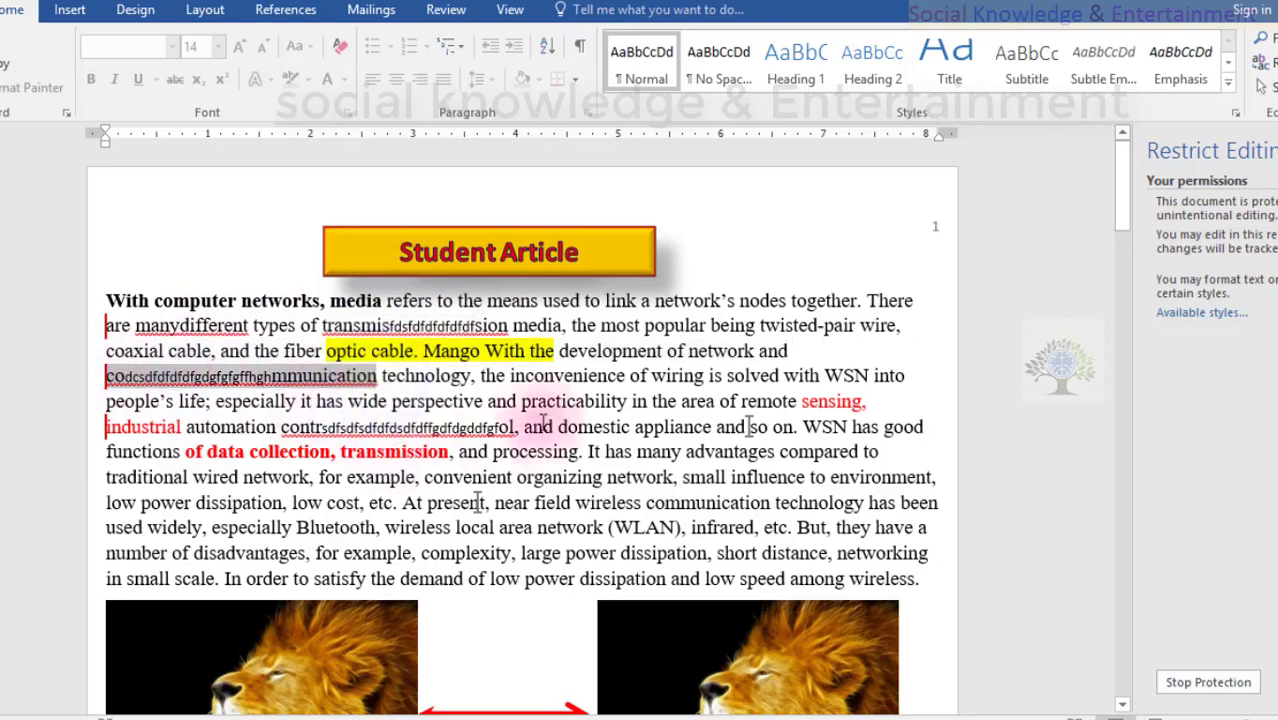
left_click_drag(488, 401, 797, 403)
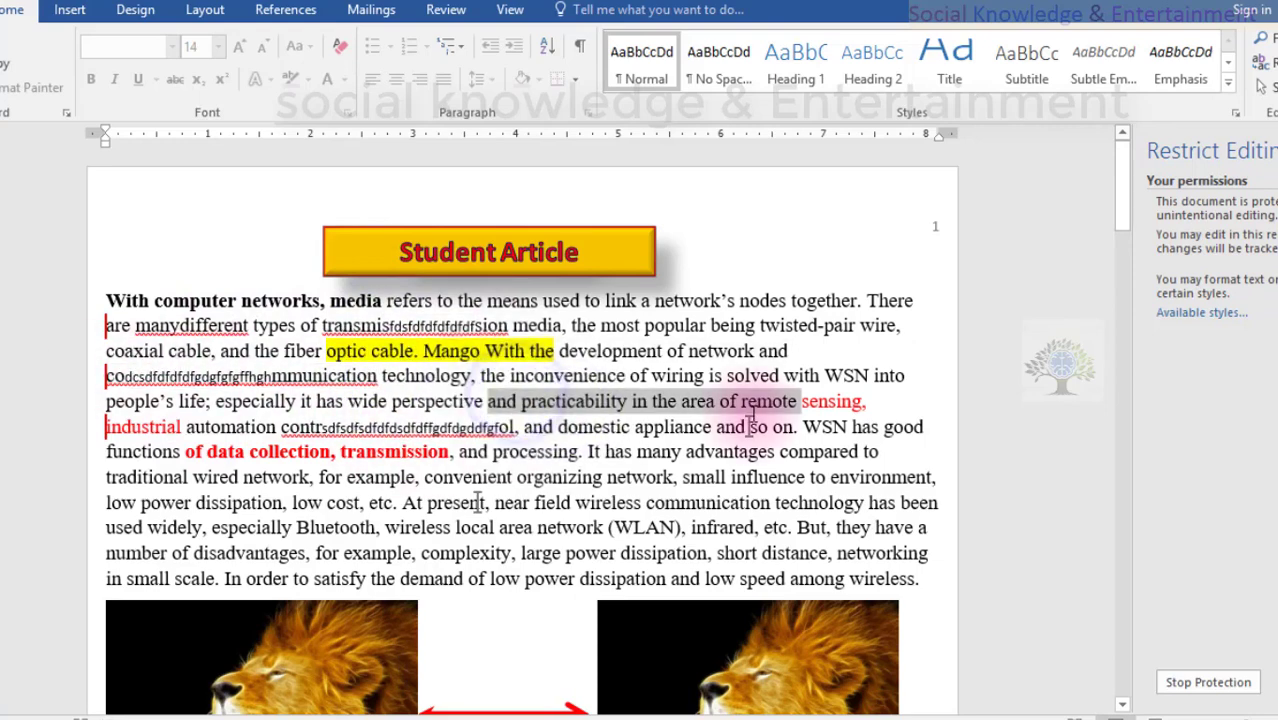
left_click(602, 396)
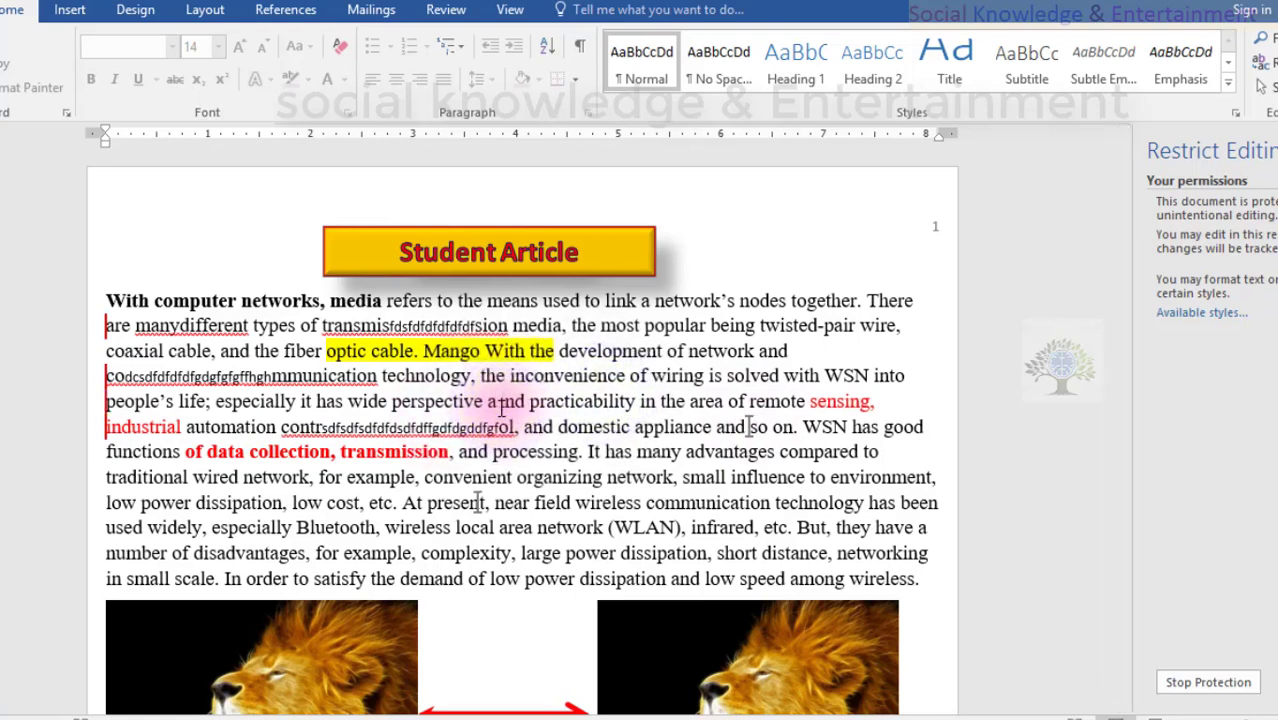
type("th")
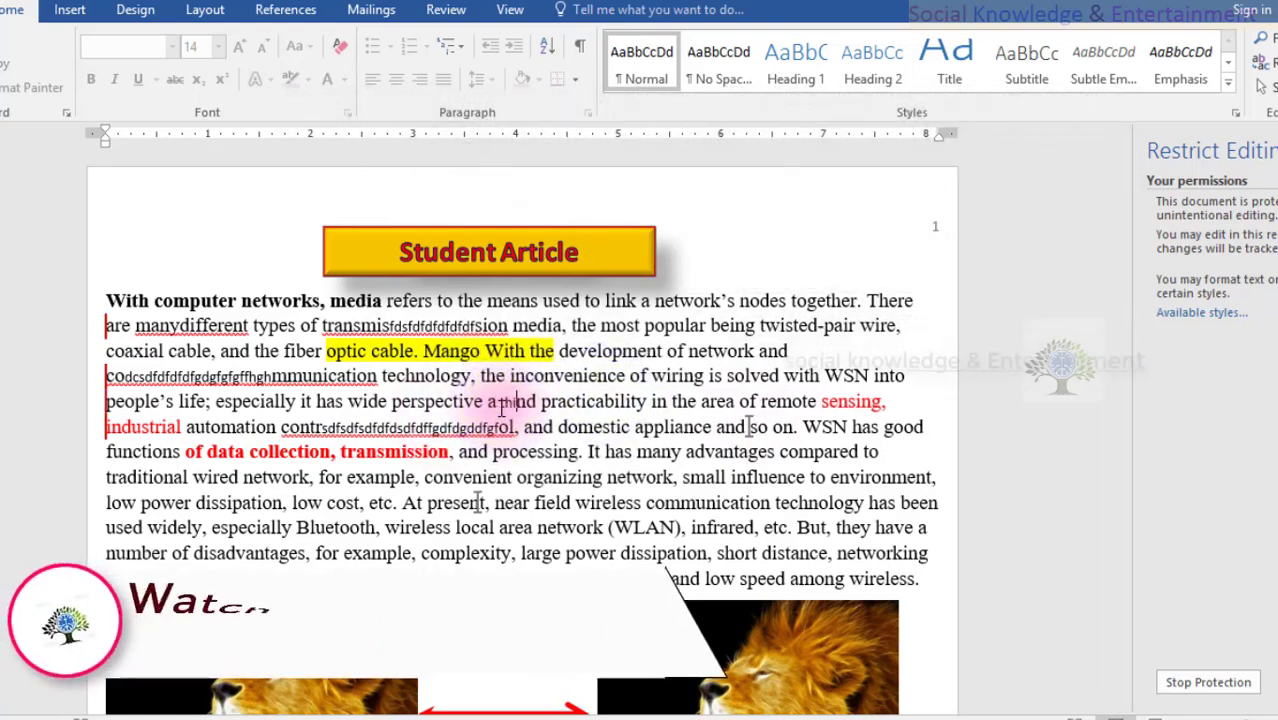
type("is uis")
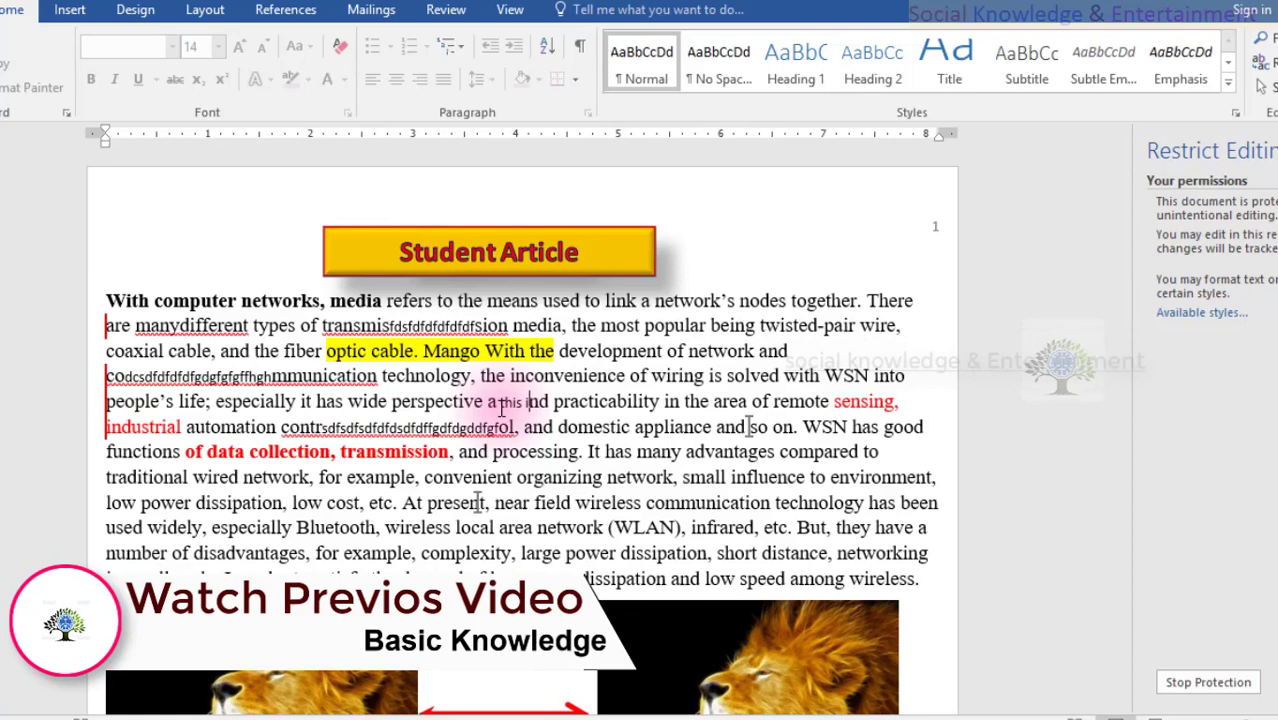
type("my")
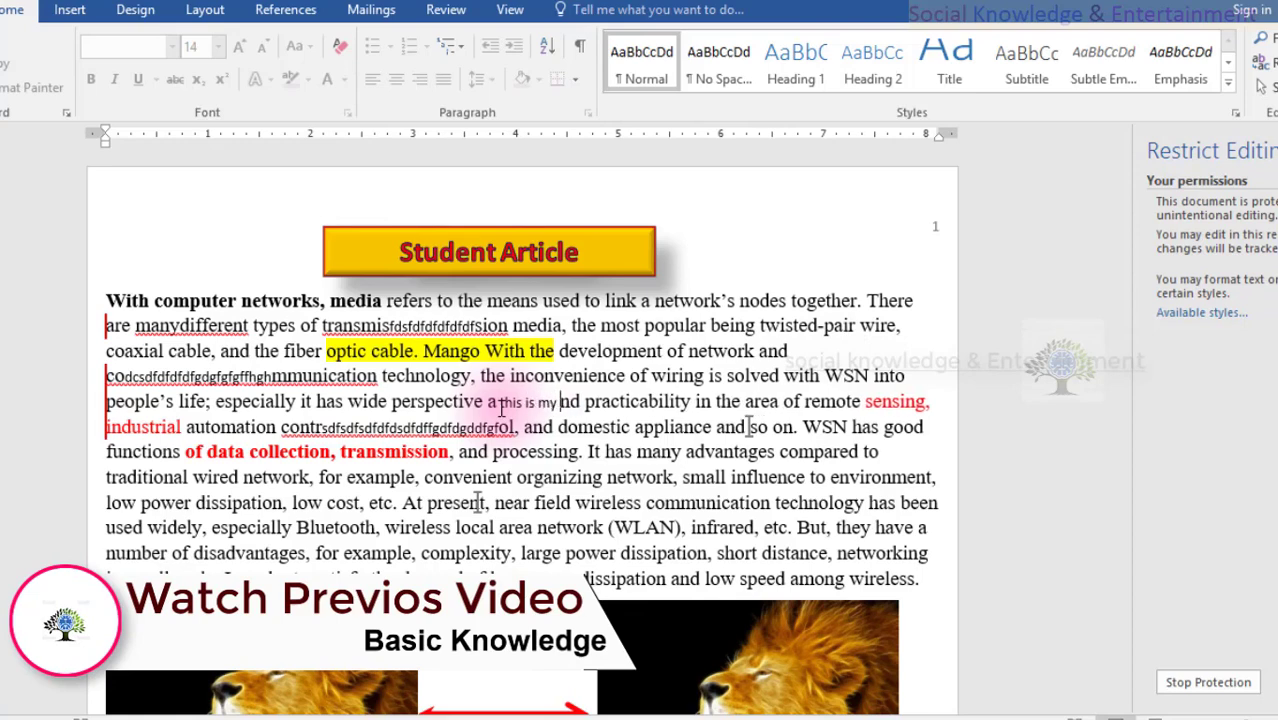
type(" channel")
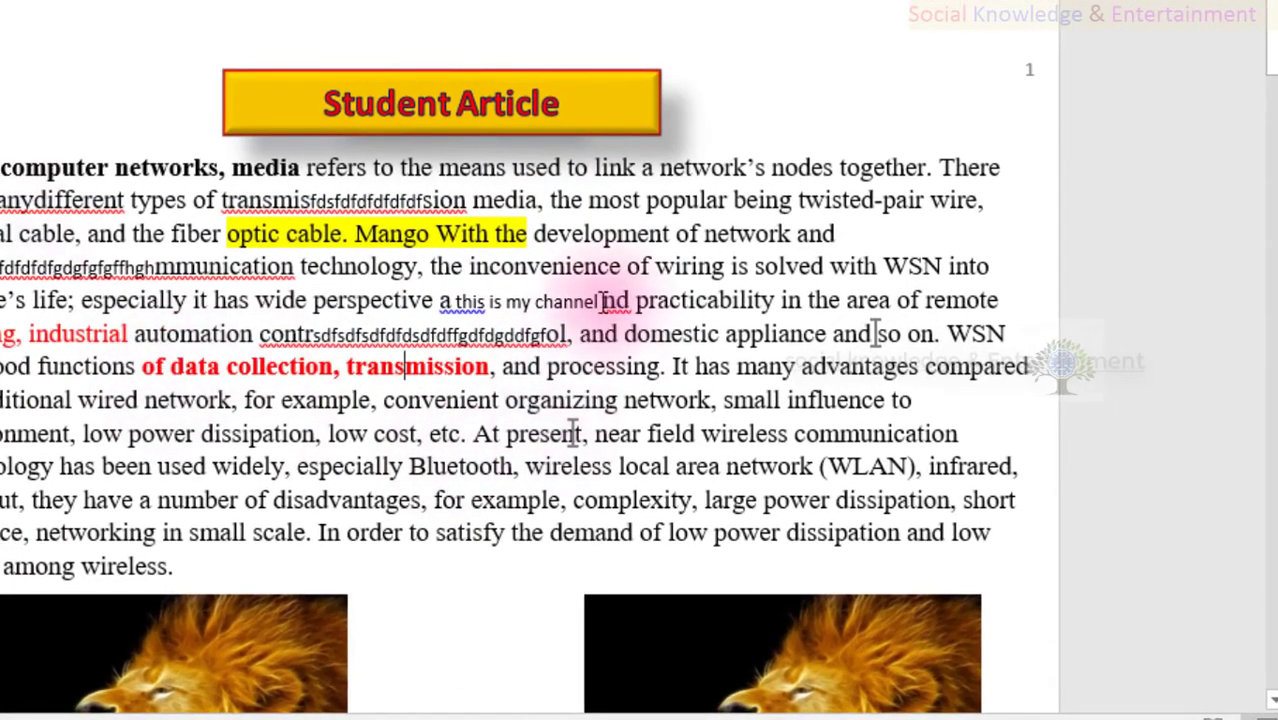
left_click_drag(597, 300, 465, 303)
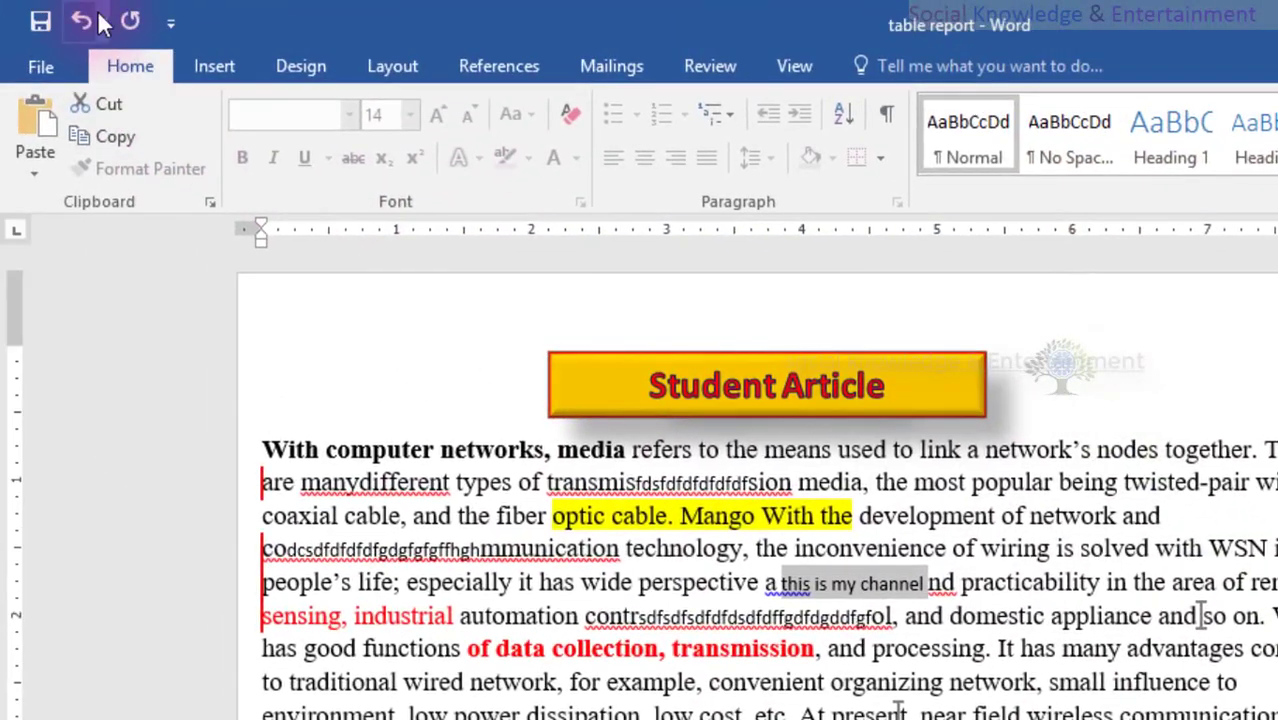
- Undo the two test insertions and stop protection with the password
left_click(82, 20)
left_click(82, 20)
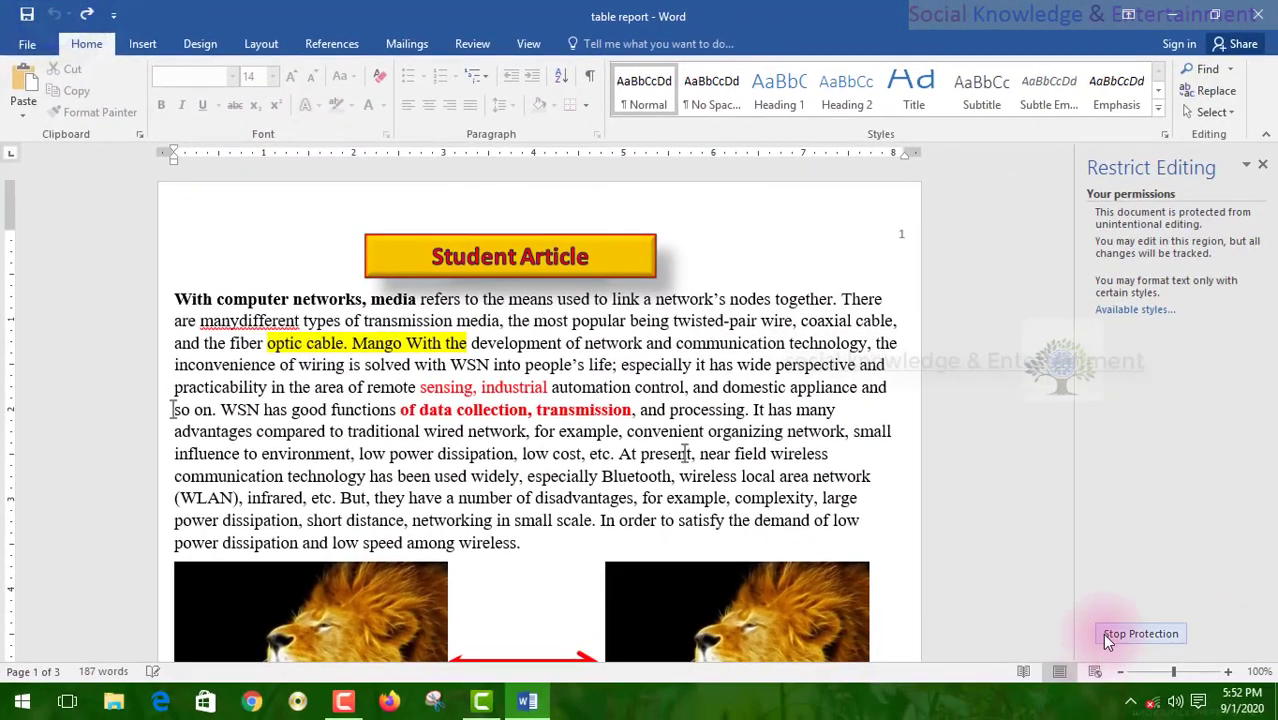
left_click(1180, 670)
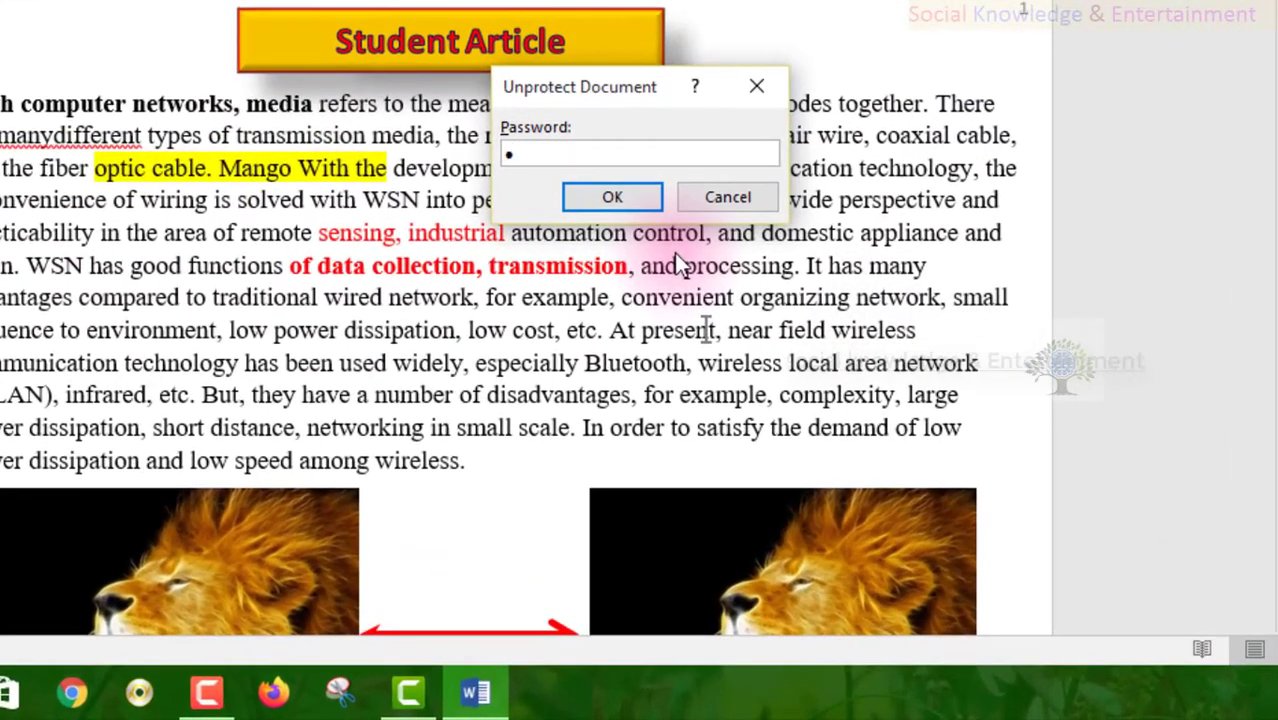
type("1")
key("Return")
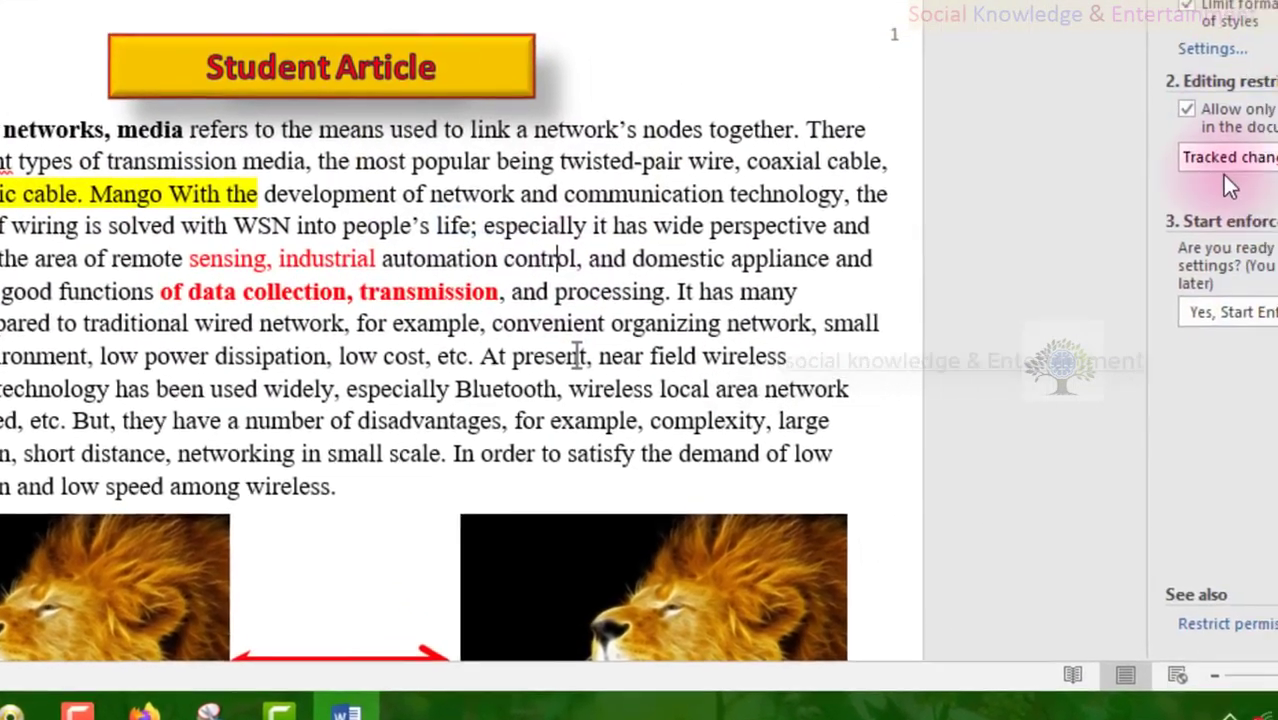
- Restrict editing to Filling in forms, keep exceptions, and enforce it with a confirmed password
left_click(1050, 190)
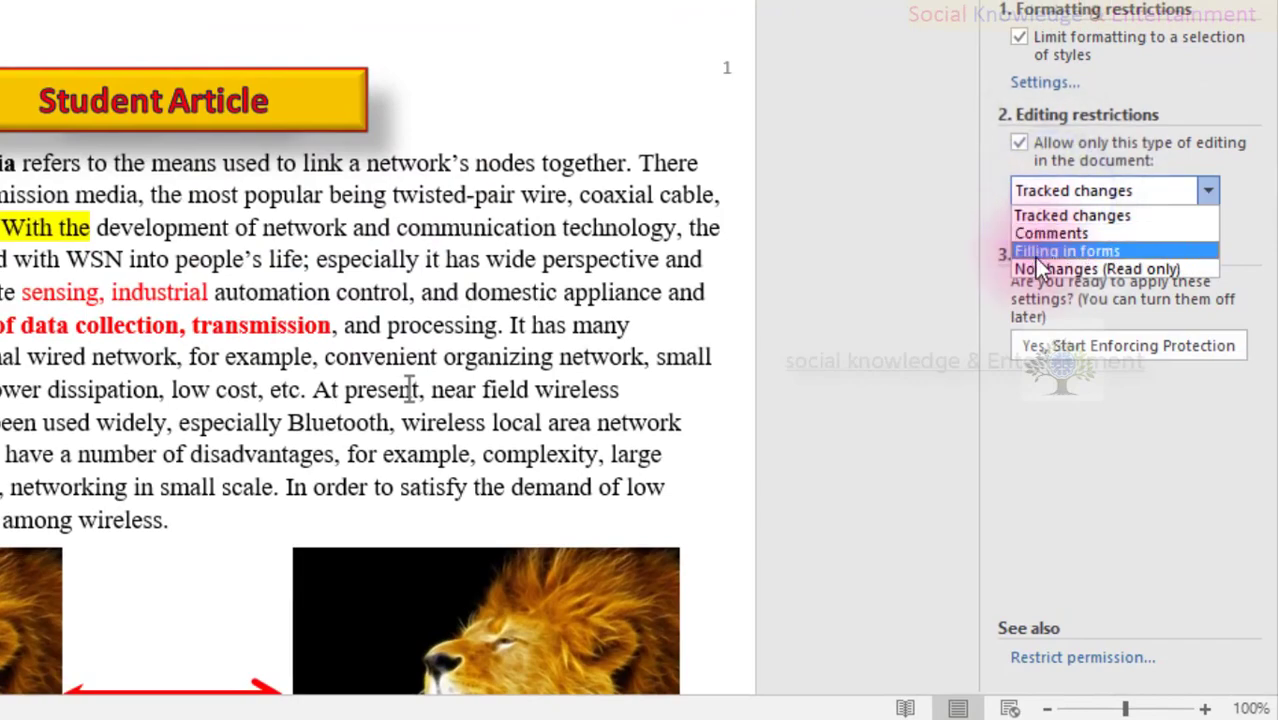
left_click(1034, 252)
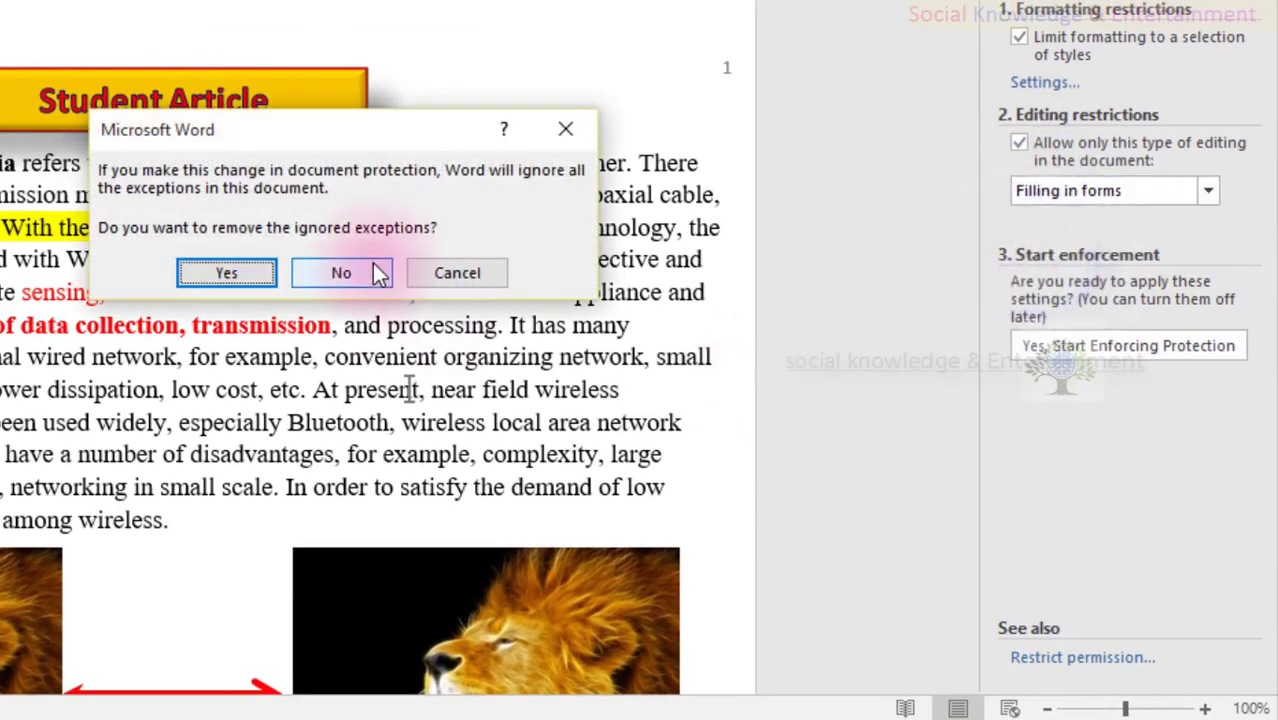
left_click(360, 273)
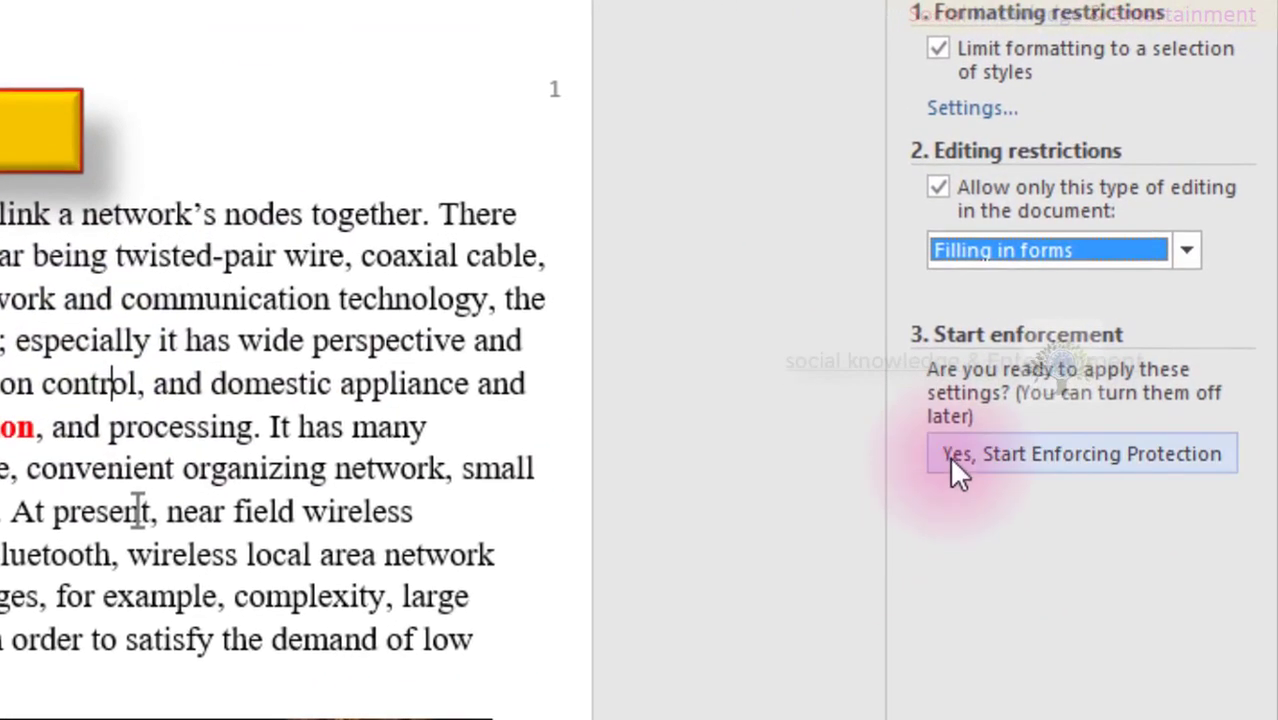
left_click(1030, 365)
type("1")
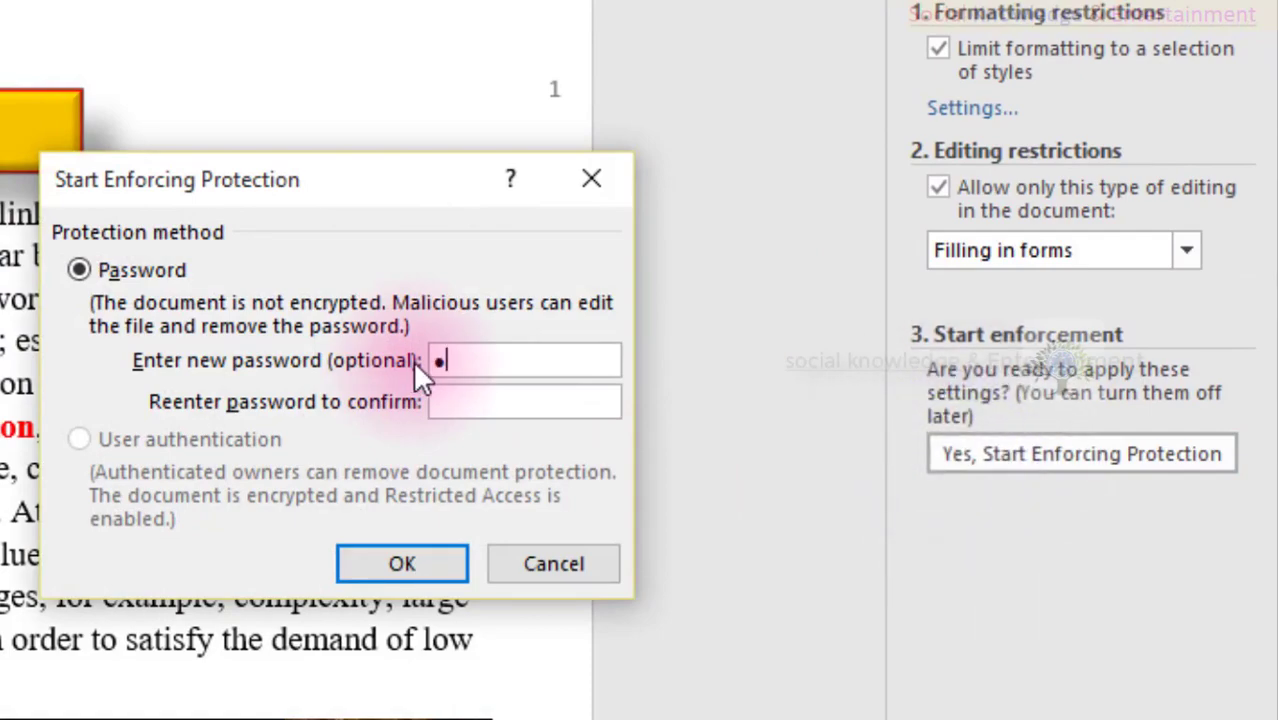
type("2")
key("Tab")
type("12")
key("Return")
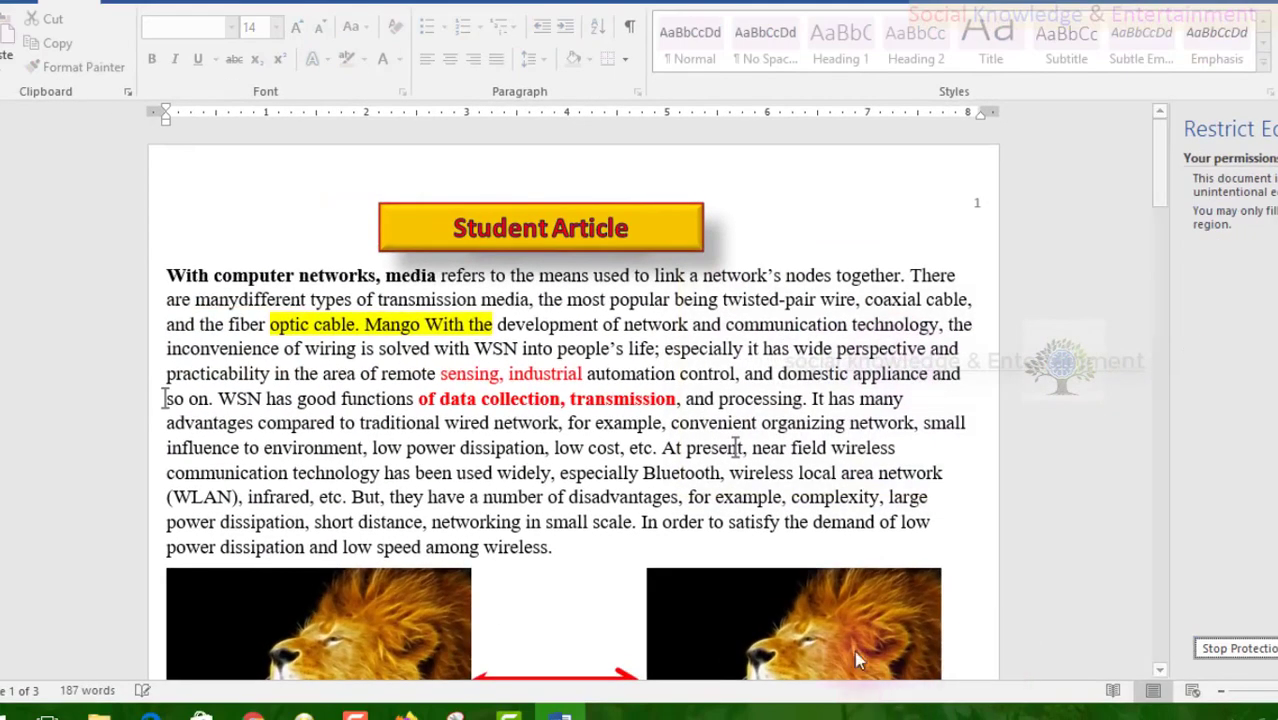
left_click(696, 482)
left_click(672, 487)
left_click(718, 405)
left_click(722, 298)
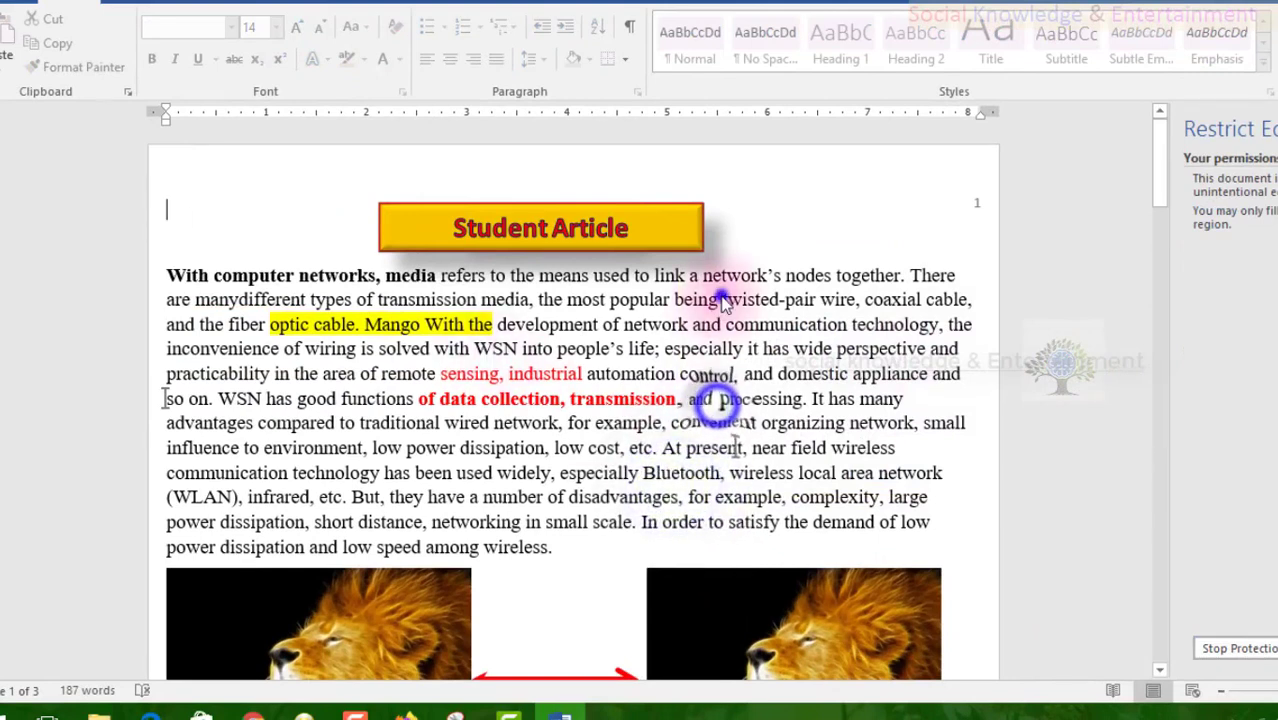
left_click(794, 419)
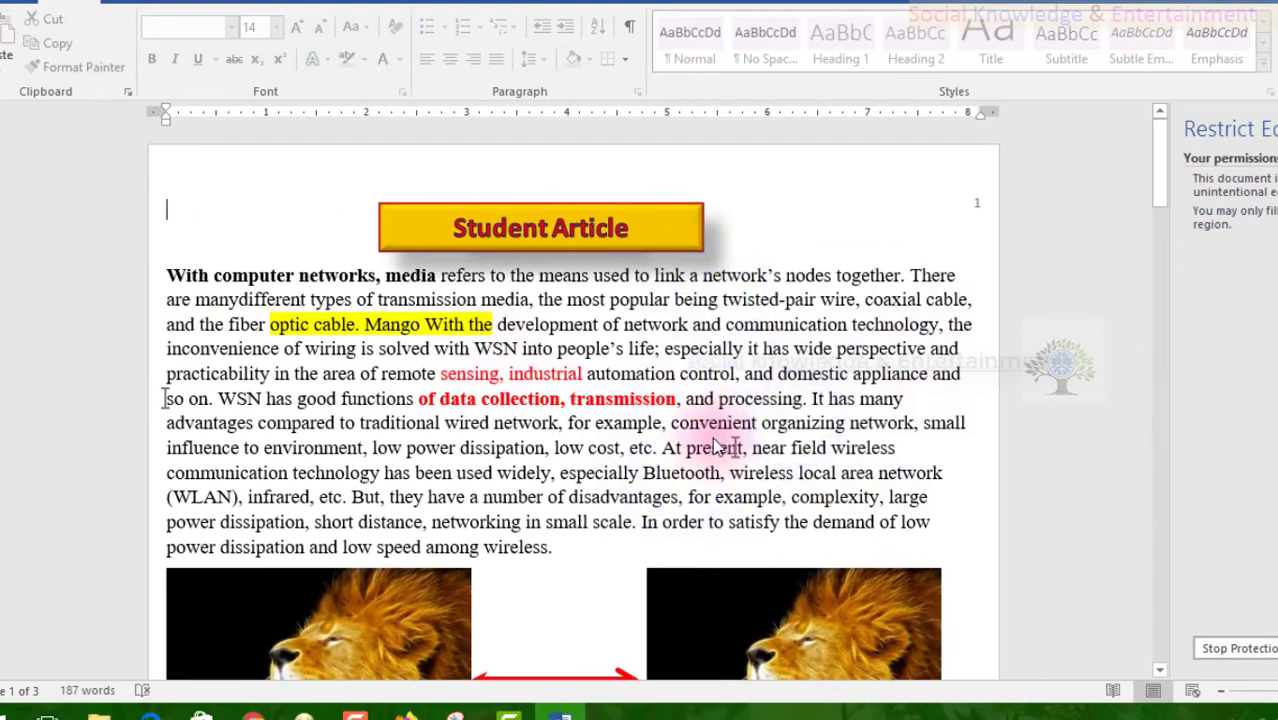
left_click(622, 460)
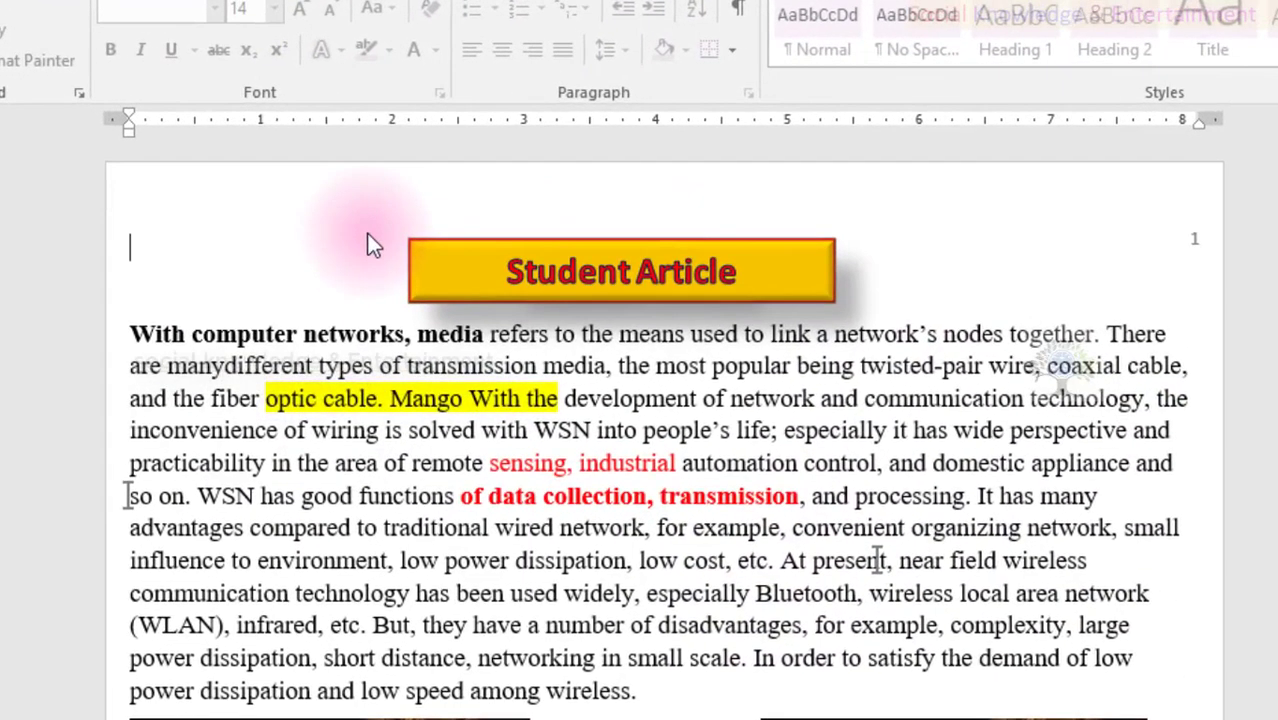
left_click(502, 438)
scroll(502, 450, "down", 6)
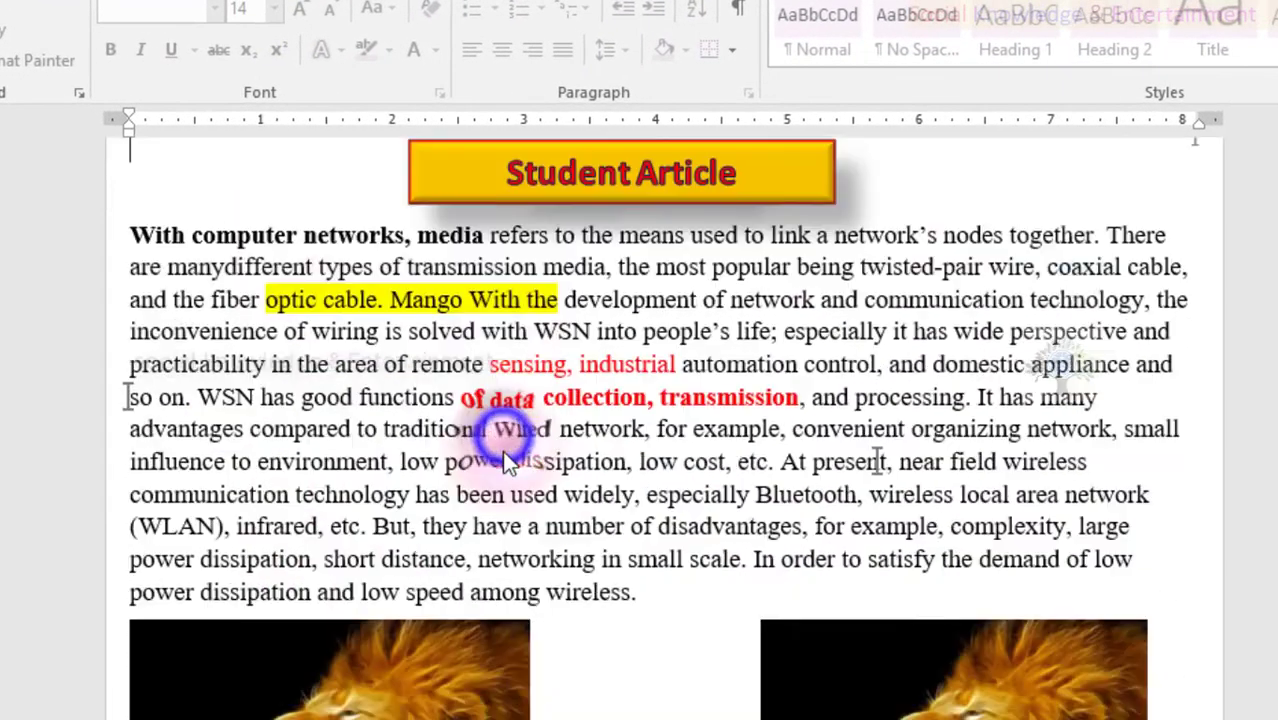
scroll(500, 505, "down", 4)
scroll(462, 680, "up", 9)
left_click(451, 684)
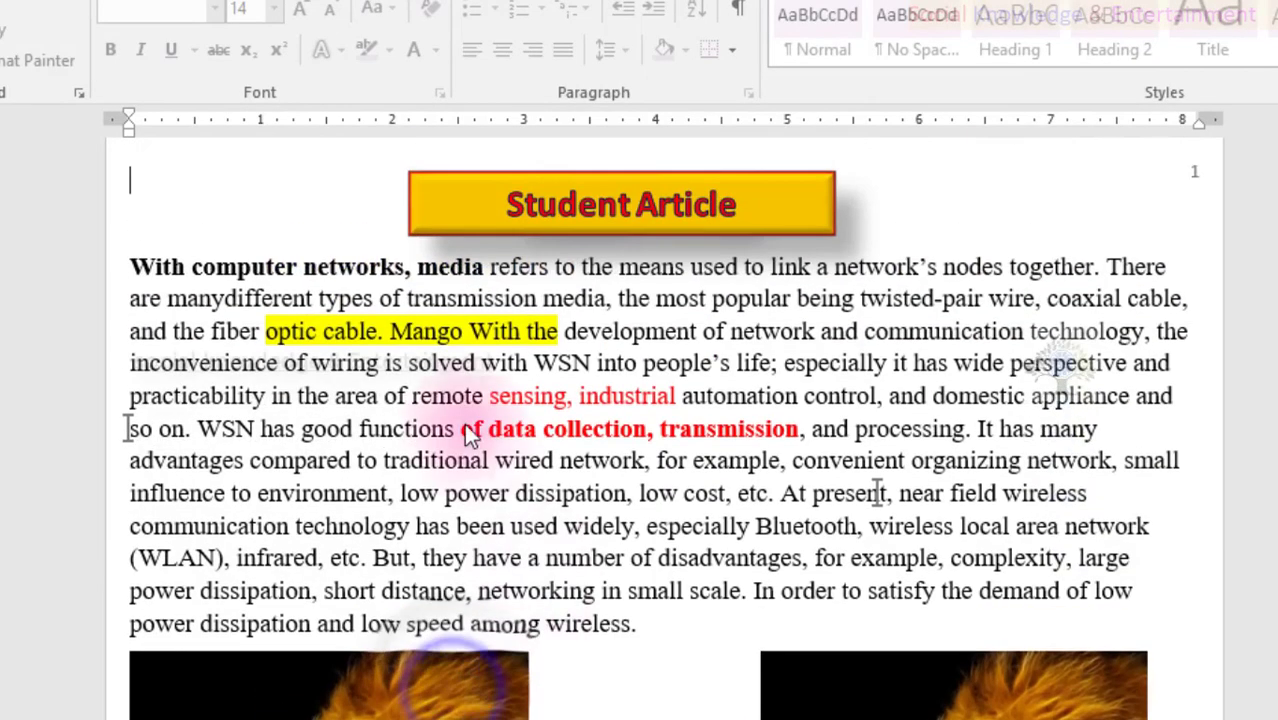
left_click(360, 289)
scroll(330, 260, "up", 1)
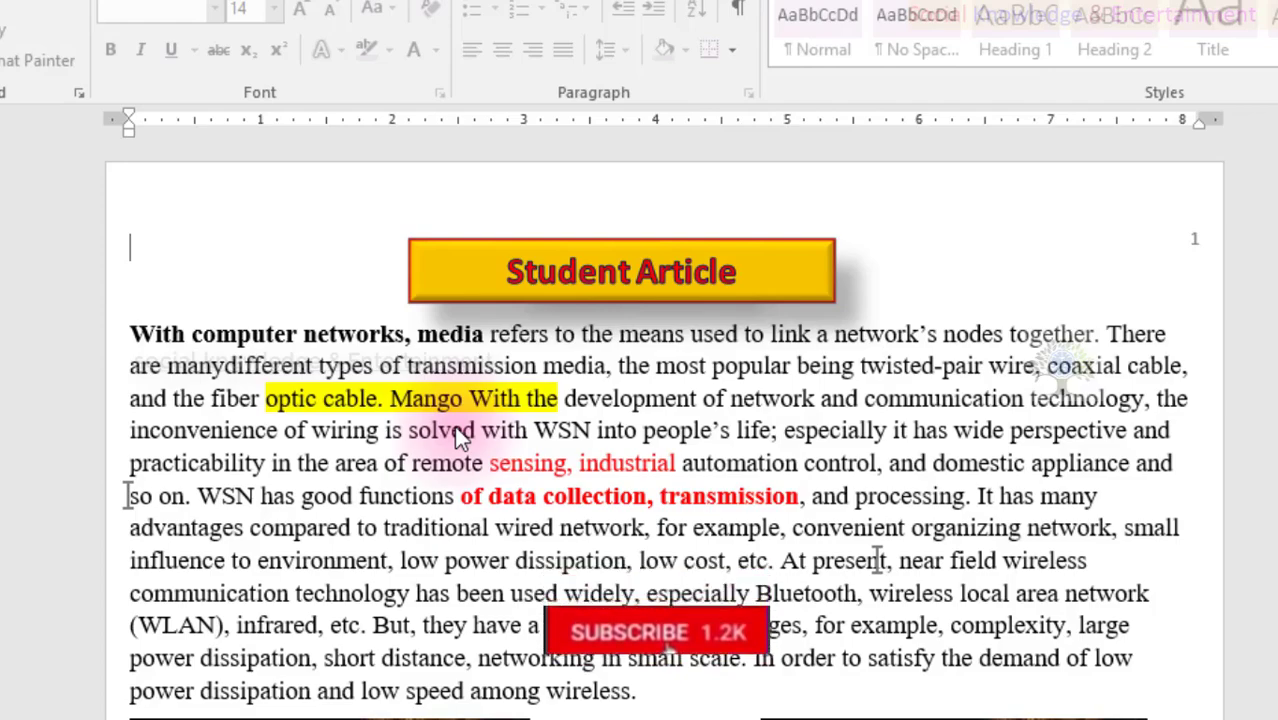
left_click(471, 362)
left_click(776, 386)
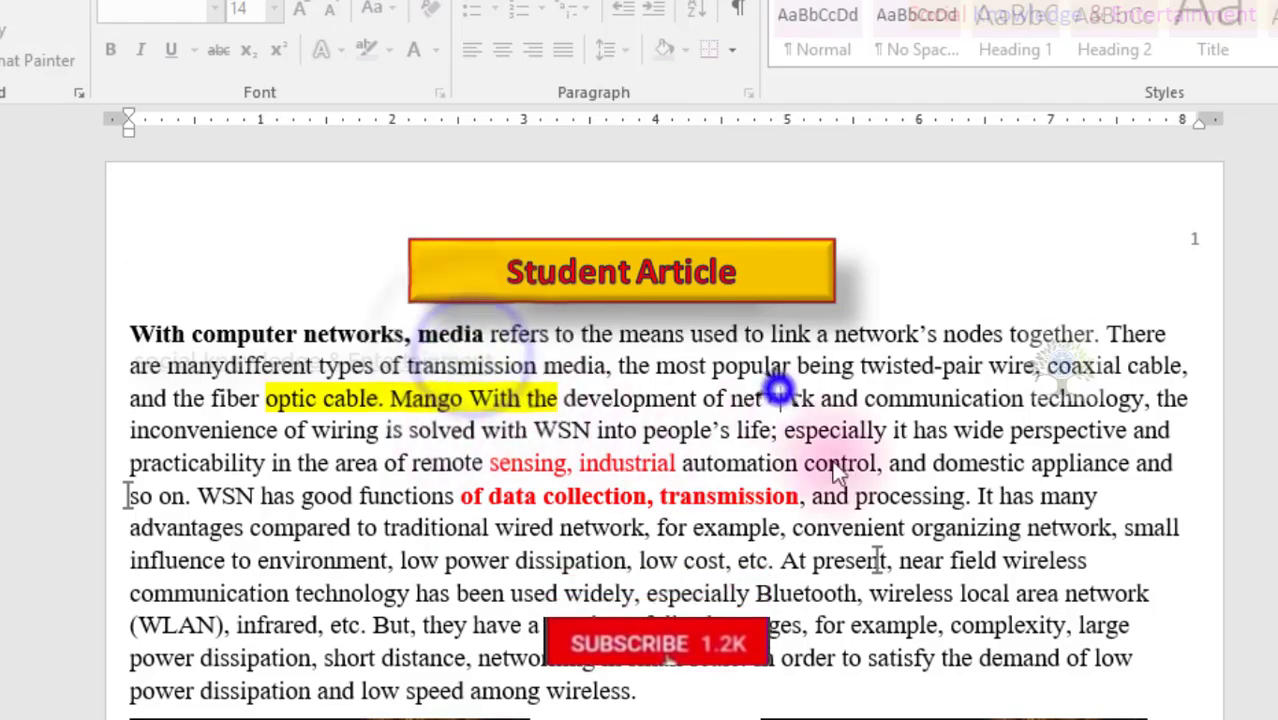
left_click(842, 399)
left_click(1014, 434)
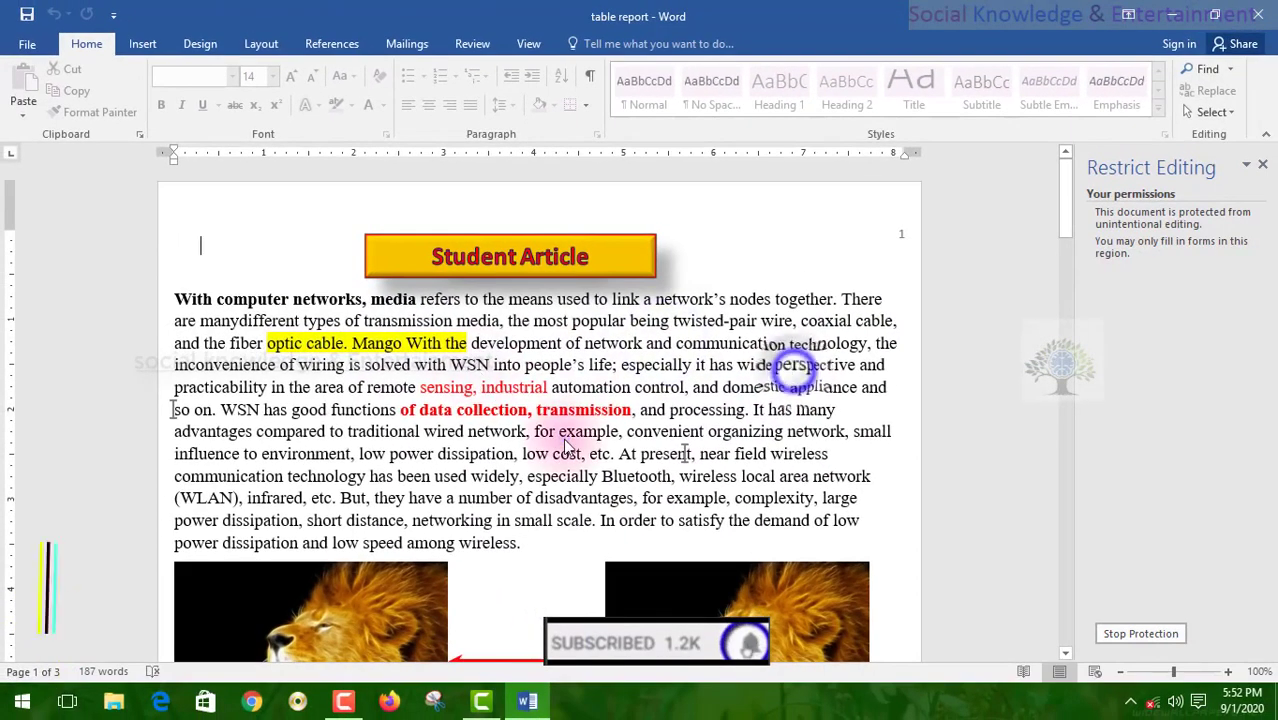
left_click(691, 528)
left_click(283, 570)
left_click(219, 378)
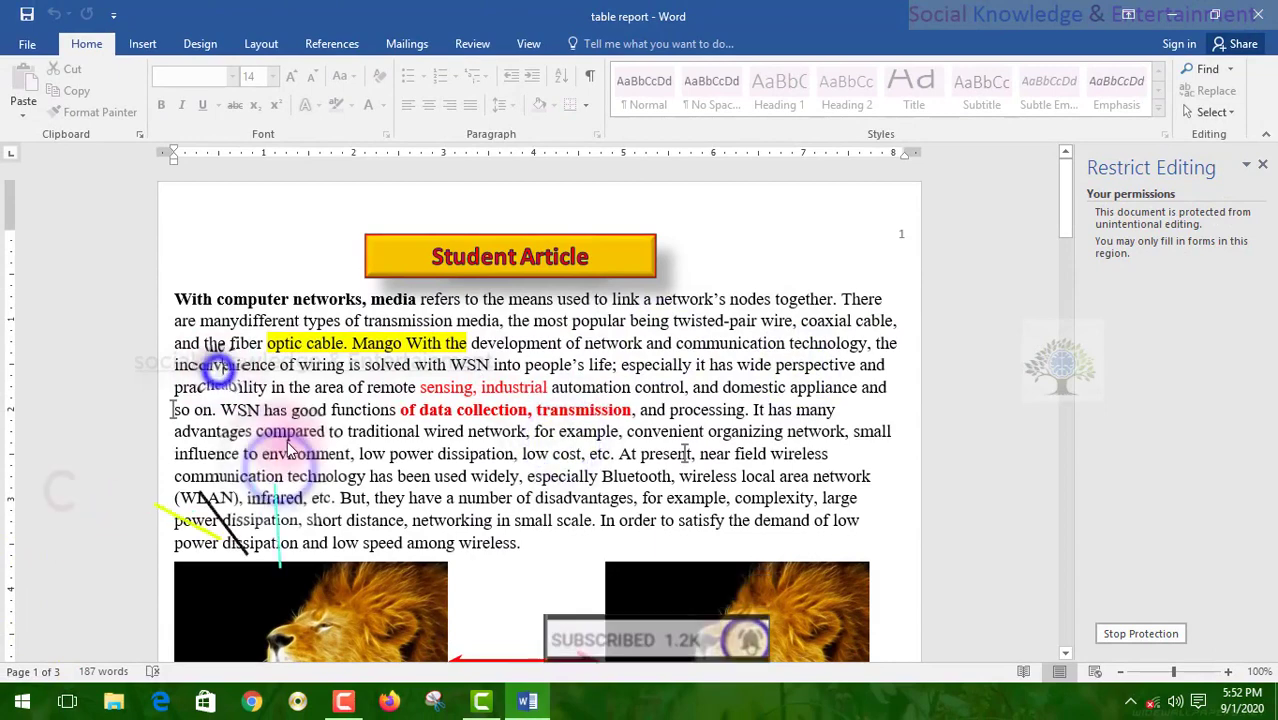
left_click(172, 403)
left_click(175, 405)
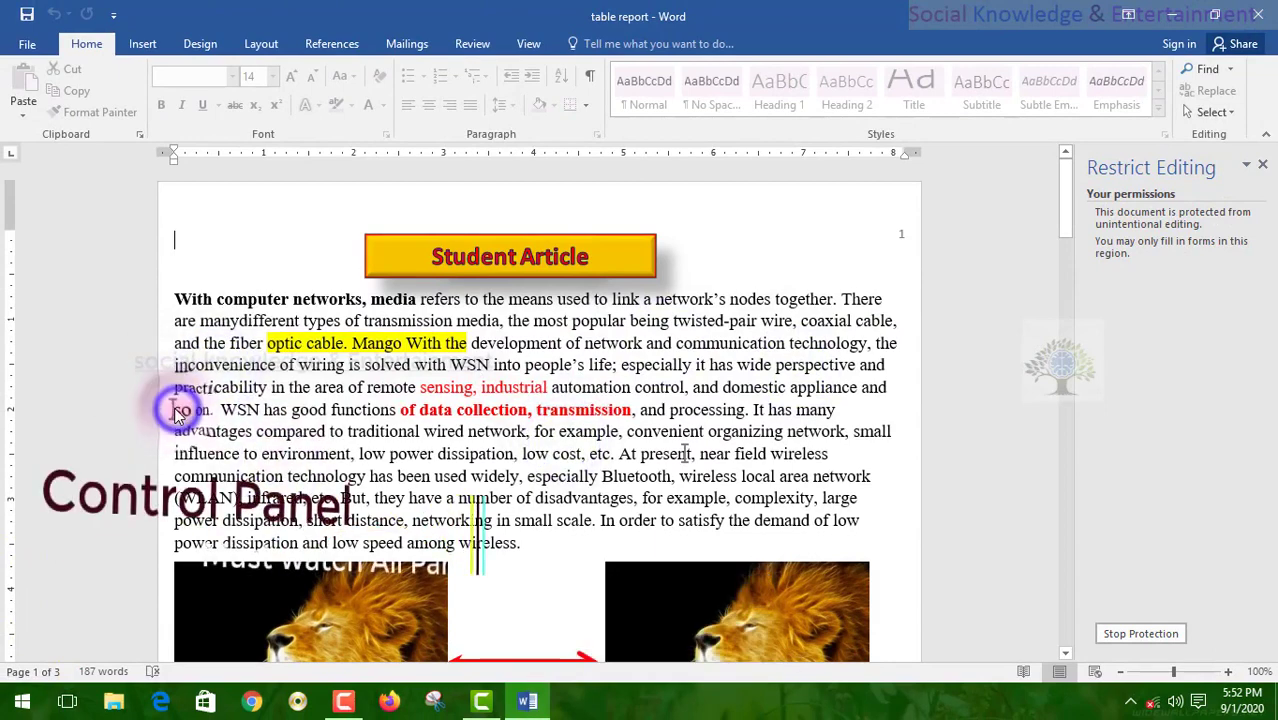
left_click(171, 404)
left_click(173, 405)
left_click(171, 402)
left_click(173, 404)
left_click(173, 409)
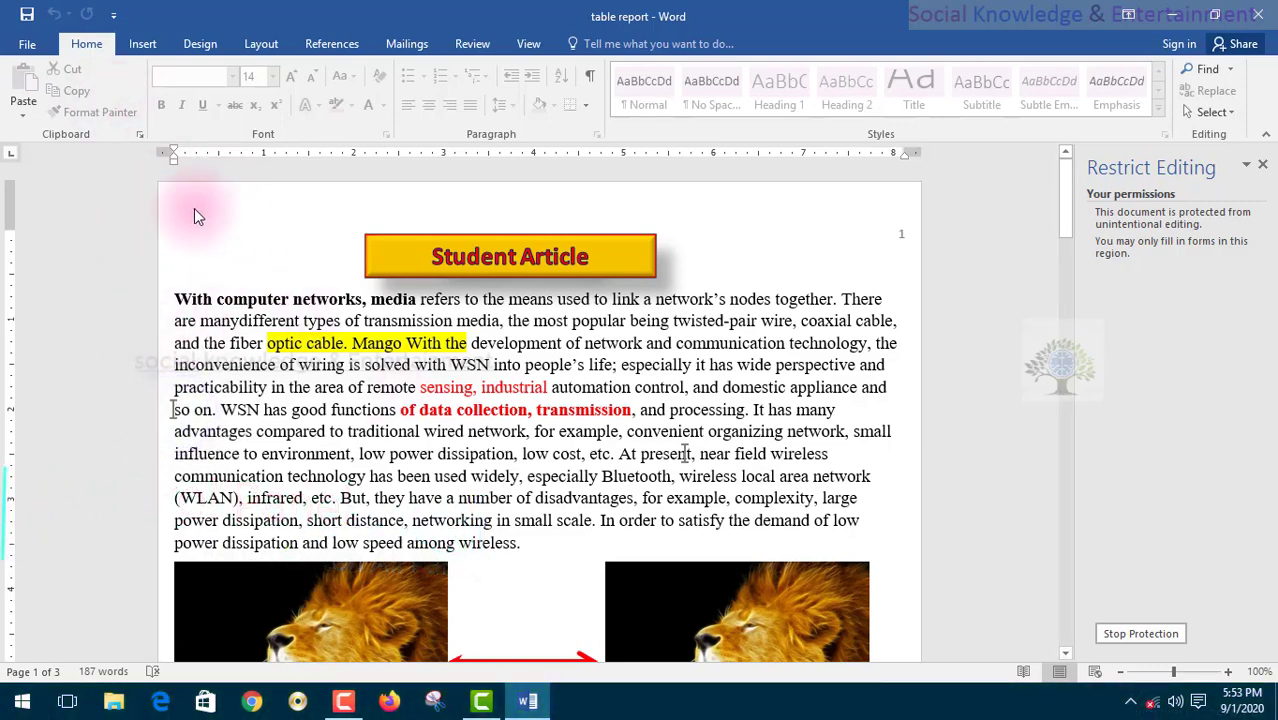
- Lift protection with the password and try Filling in forms, keeping the existing exceptions
left_click(1128, 634)
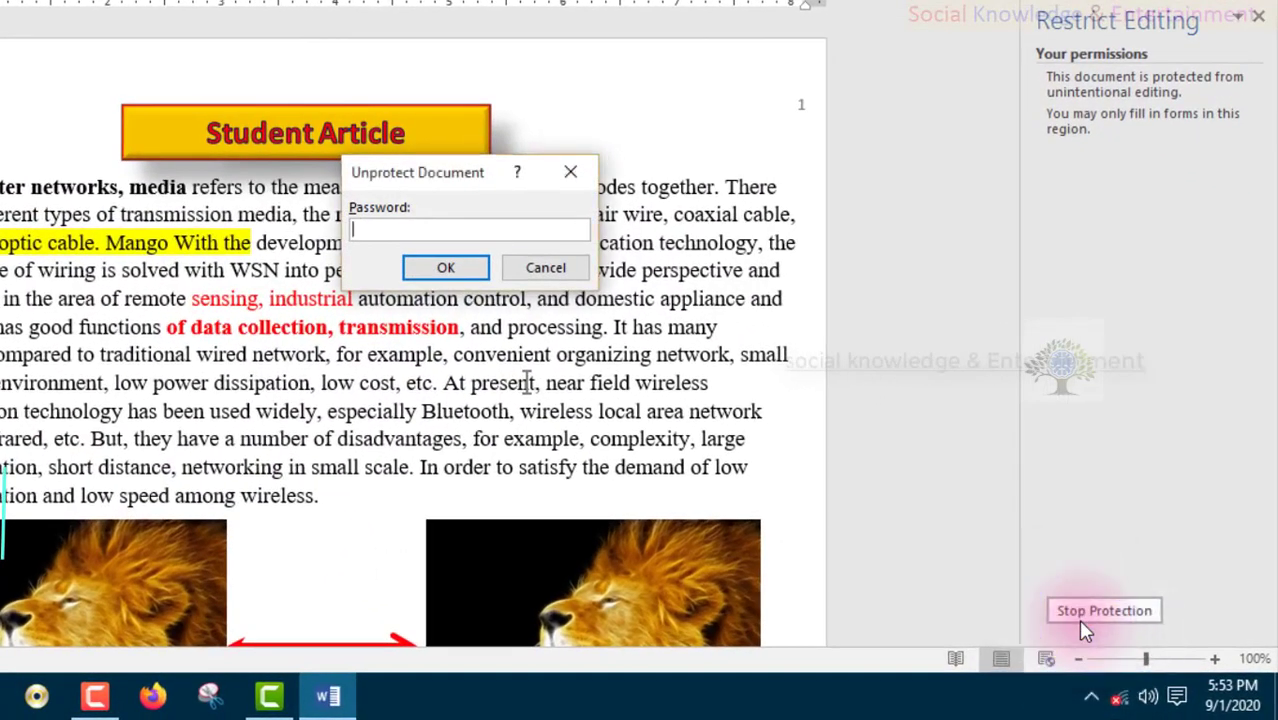
type("12")
key("Return")
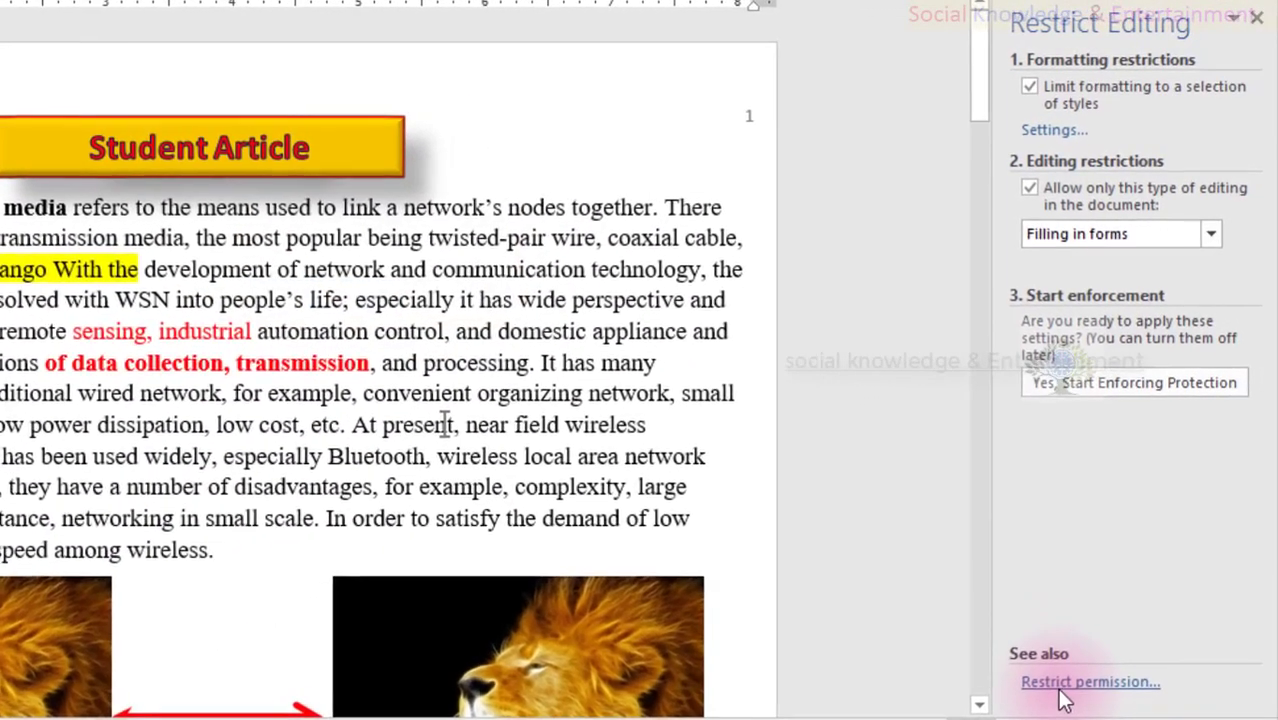
left_click(1050, 232)
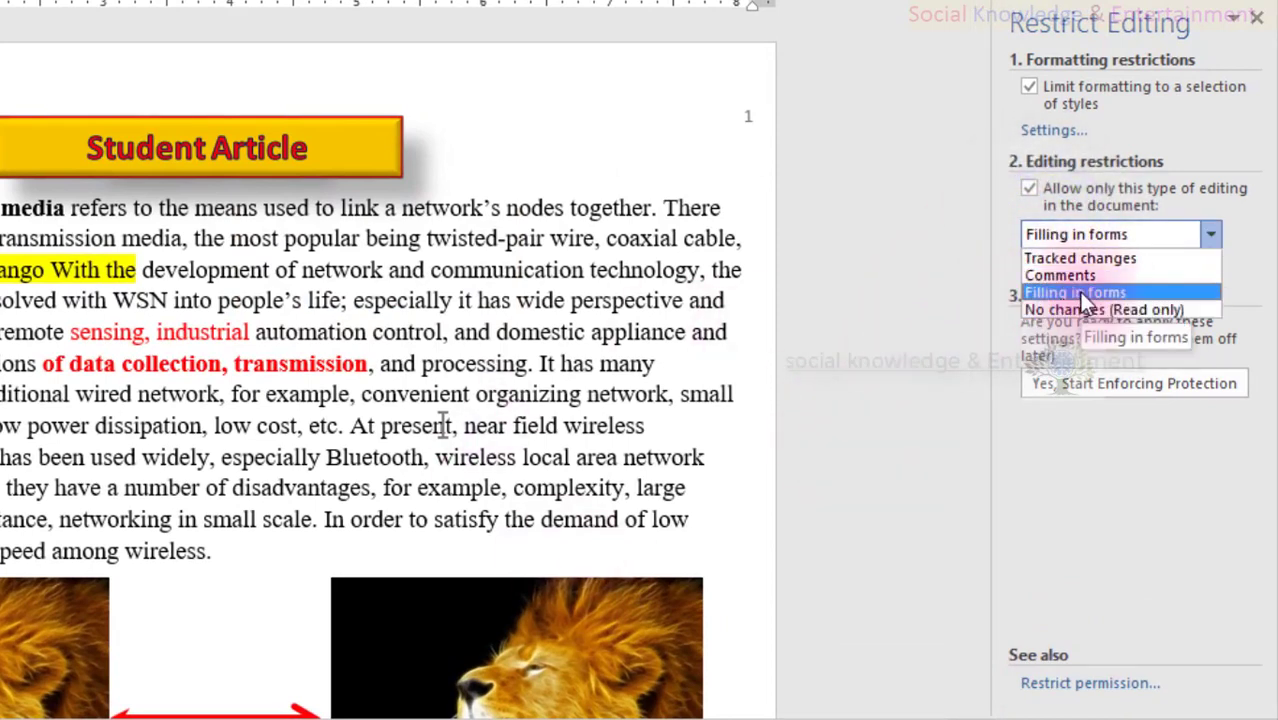
left_click(1038, 582)
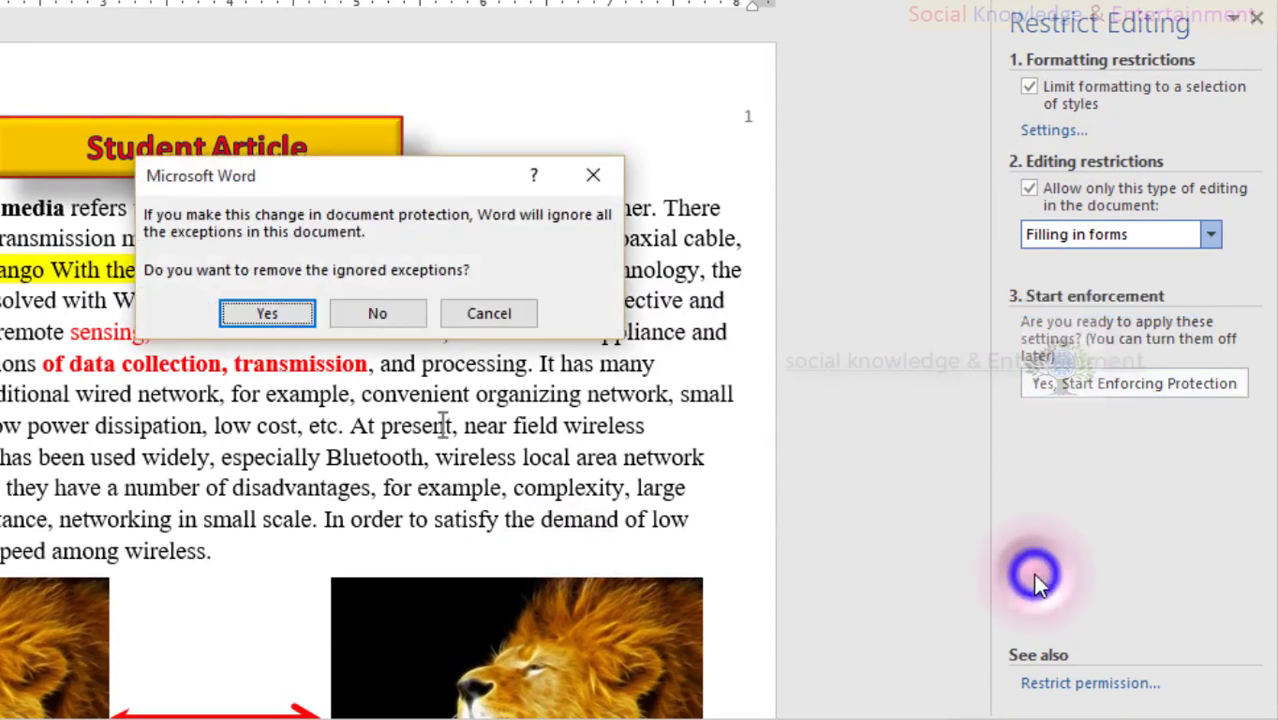
left_click(455, 310)
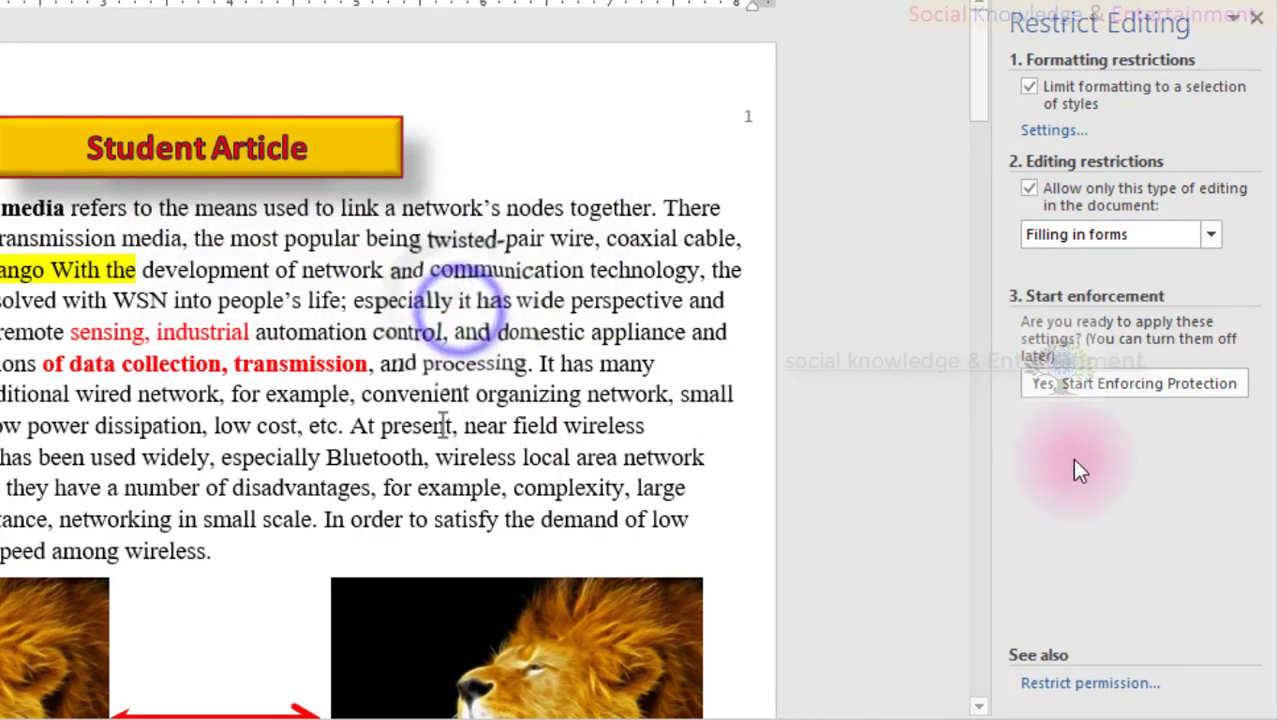
- Set editing to 'No changes (Read only)' with Everyone allowed in the title, and enforce it
left_click(1093, 241)
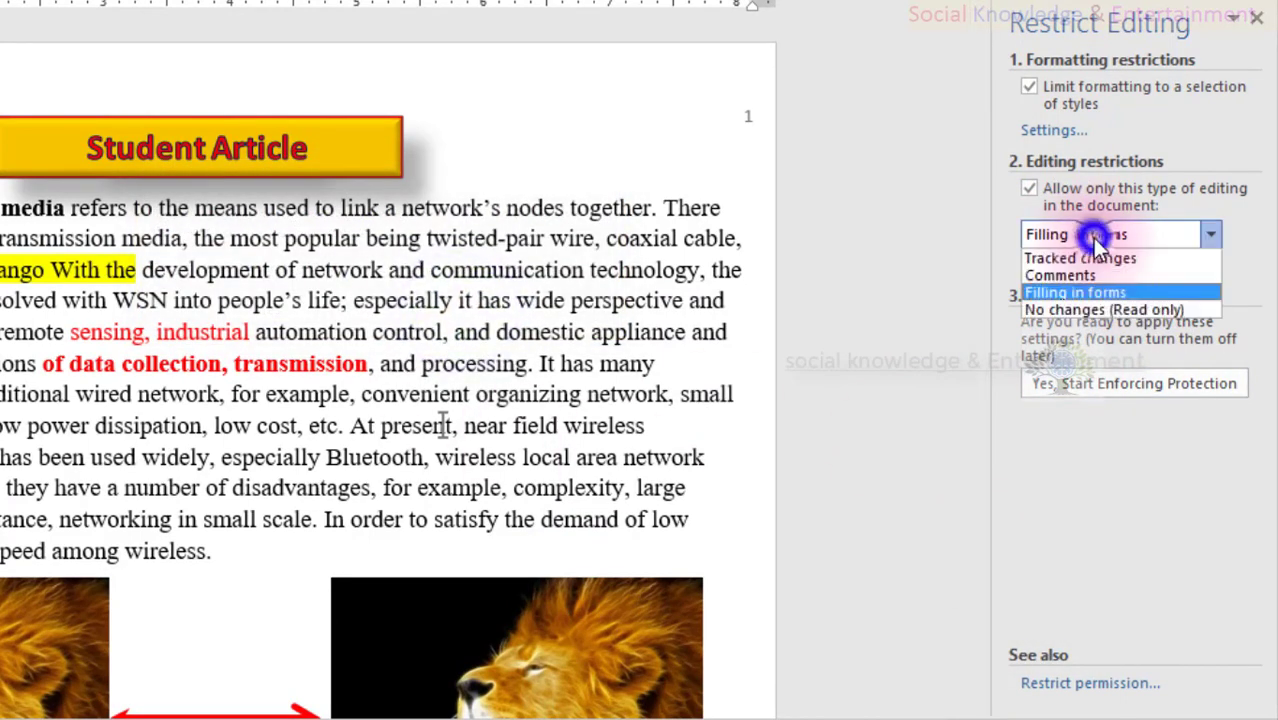
left_click(1080, 309)
left_click(1032, 397)
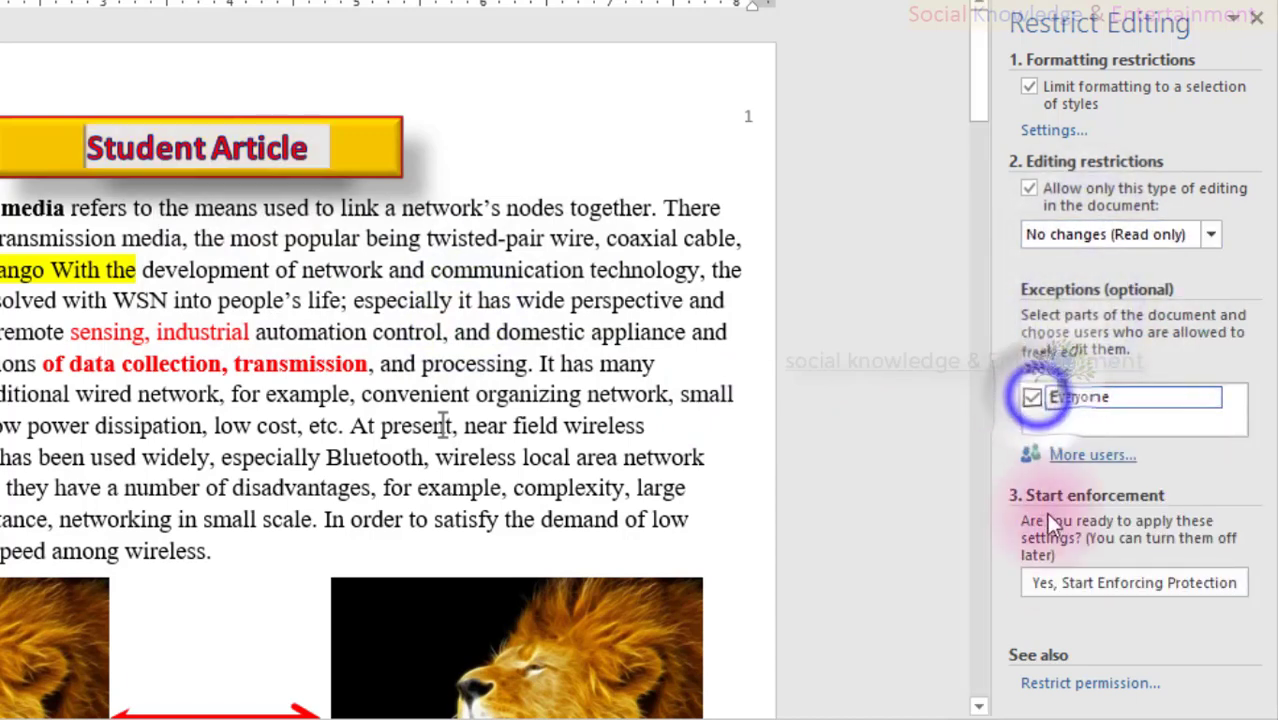
left_click(1051, 582)
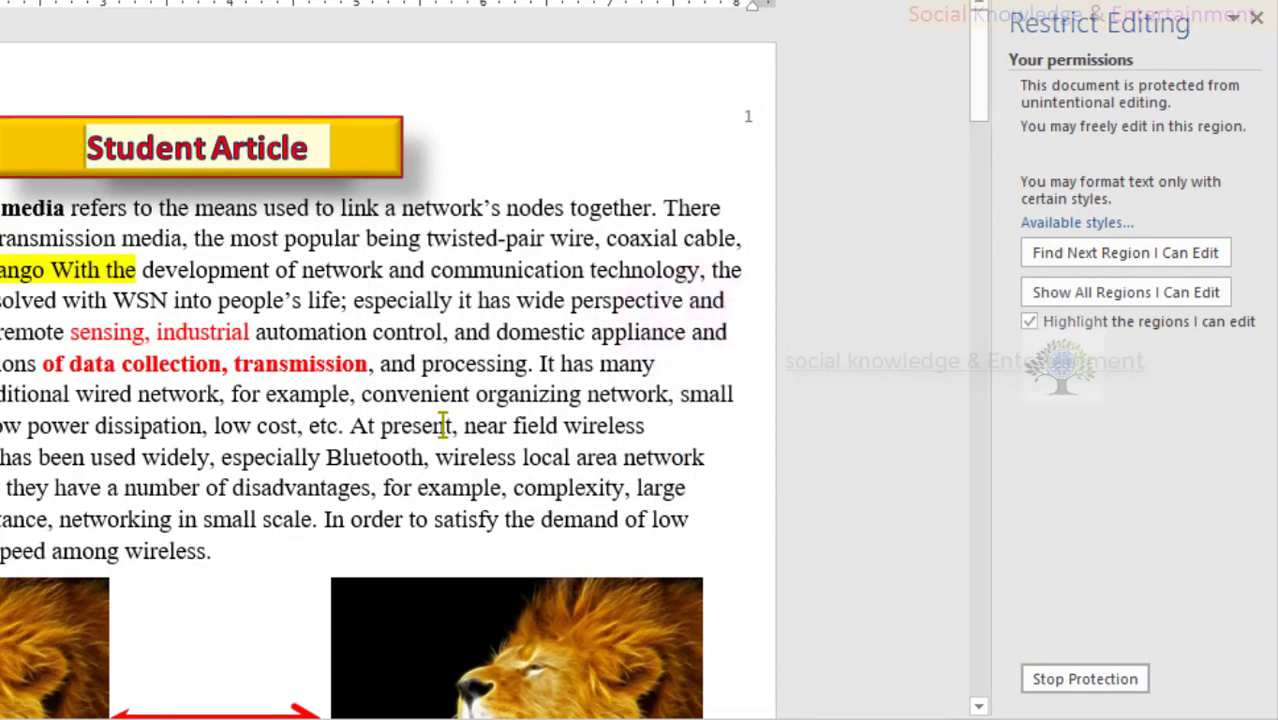
- Test that the protected article text can't be edited, then select its first lines
left_click(50, 576)
left_click(105, 131)
left_click(191, 218)
left_click(191, 343)
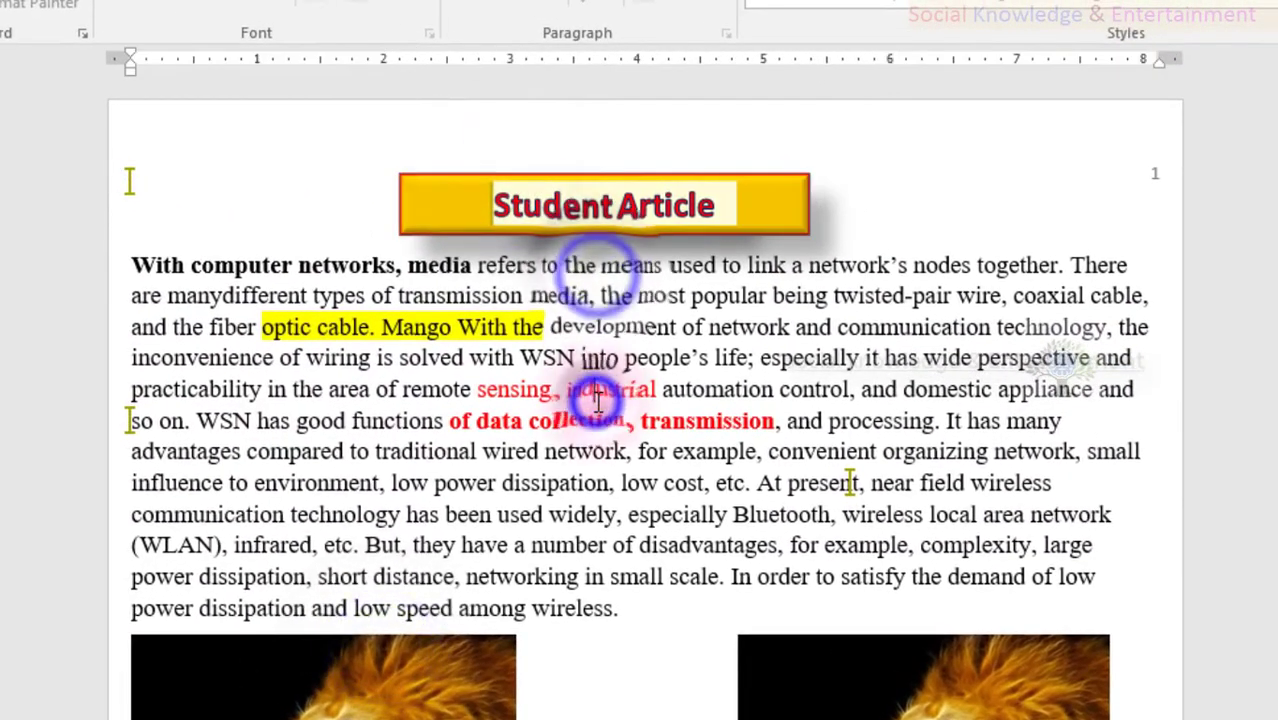
left_click(516, 208)
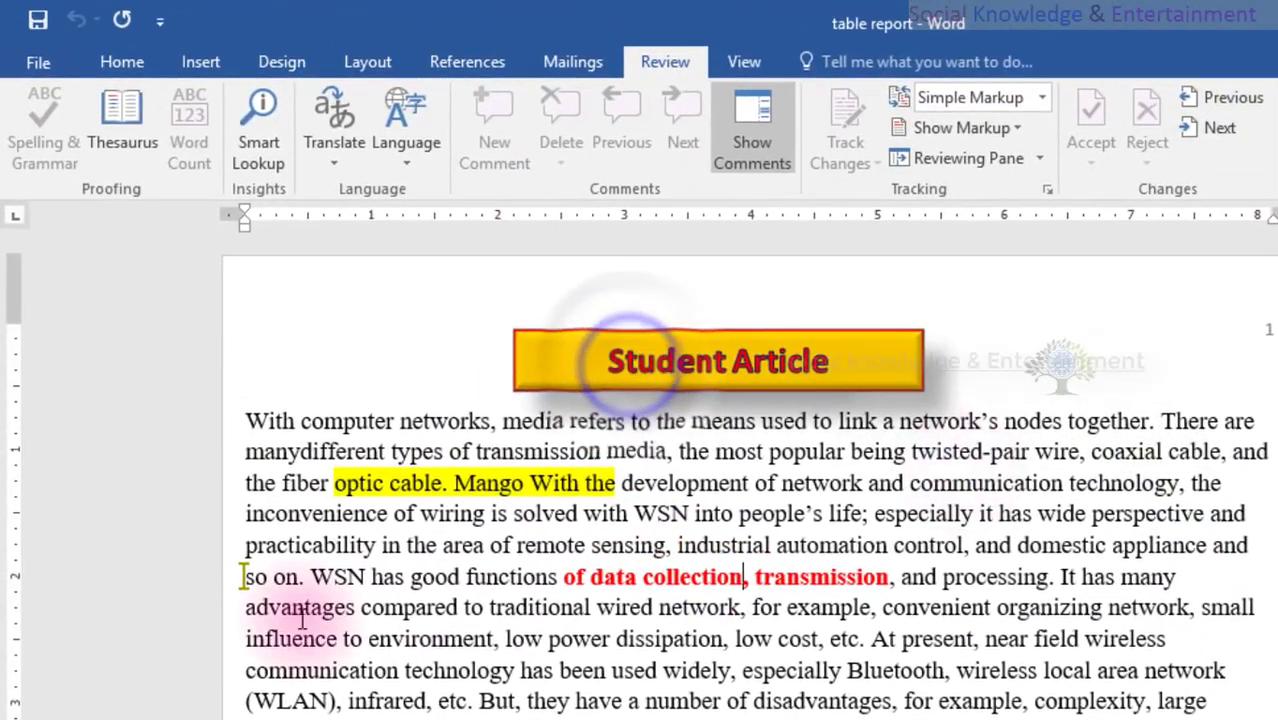
left_click_drag(232, 388, 1210, 715)
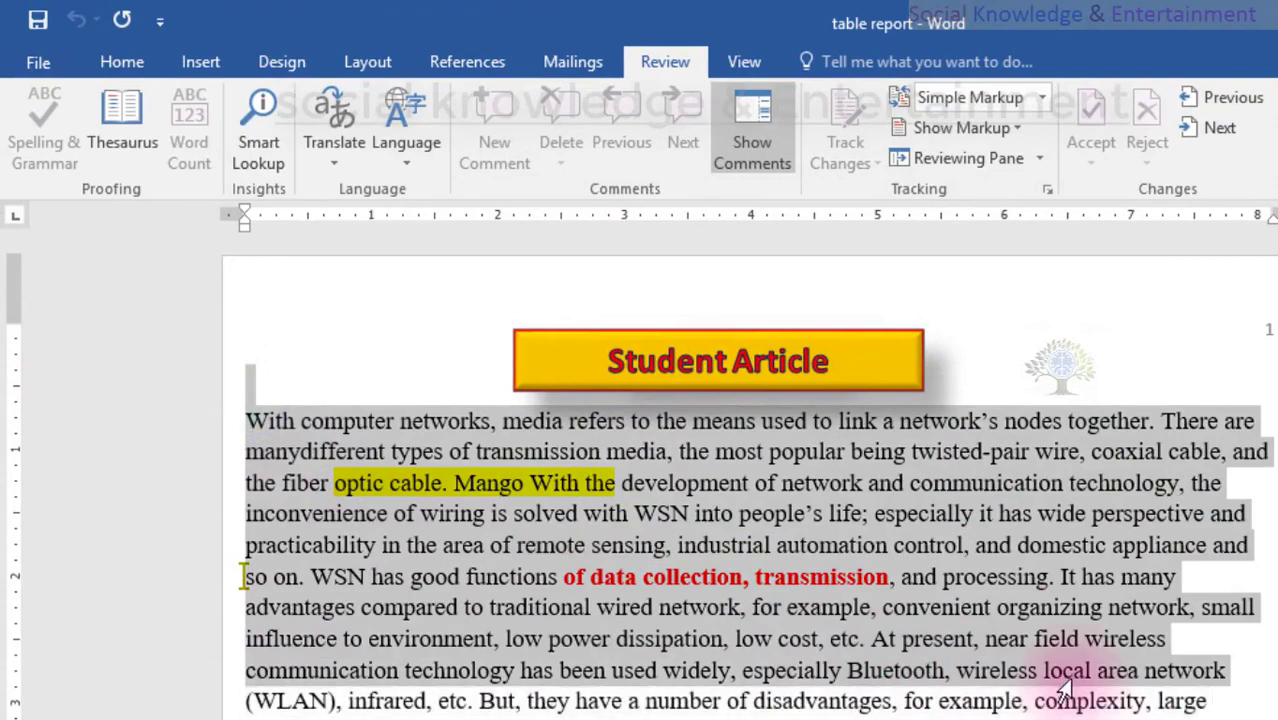
- Test selecting text from 'solved' through 'complexity, large', then close the protected Student Article
left_click(972, 525)
scroll(737, 647, "down", 4)
scroll(737, 647, "down", 4)
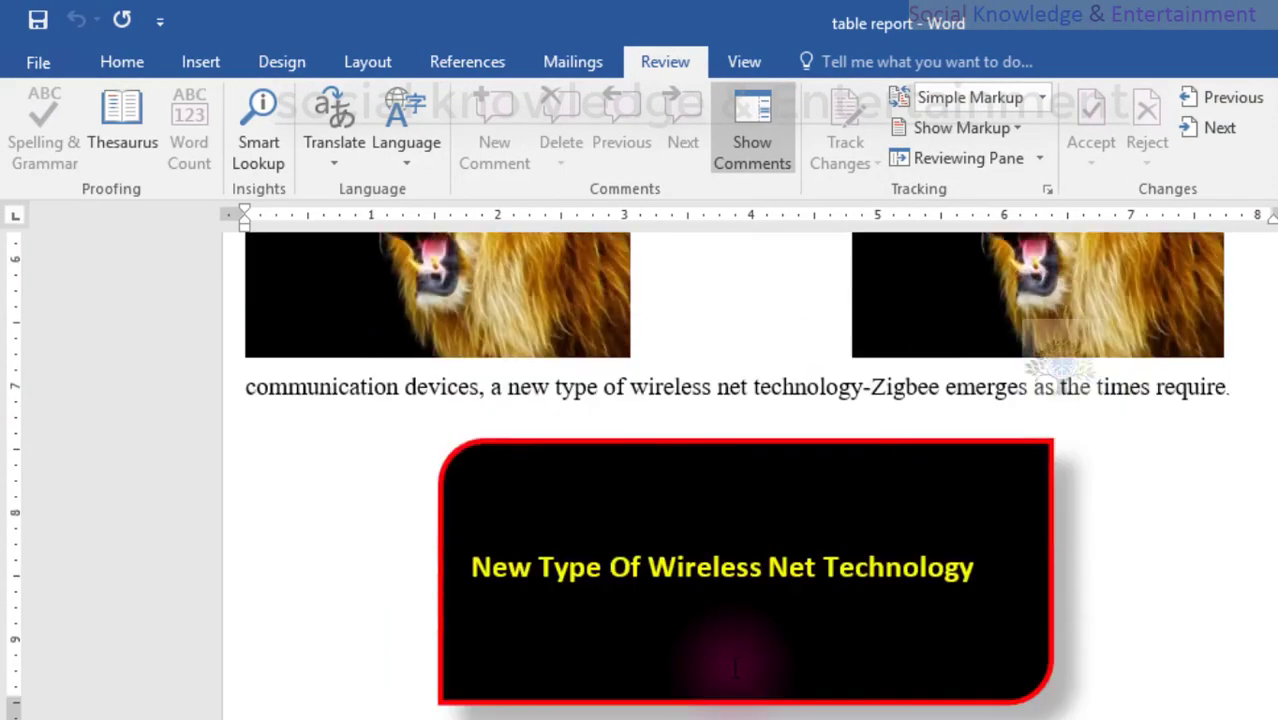
scroll(730, 670, "up", 8)
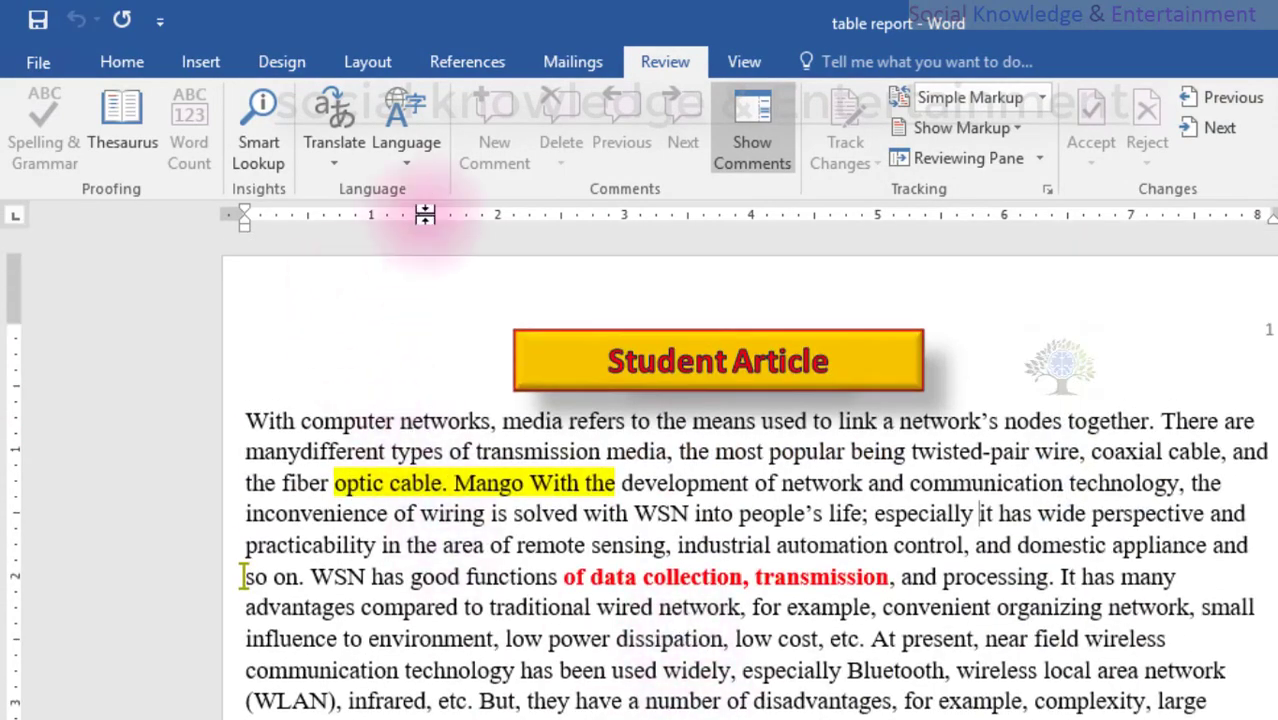
left_click(122, 61)
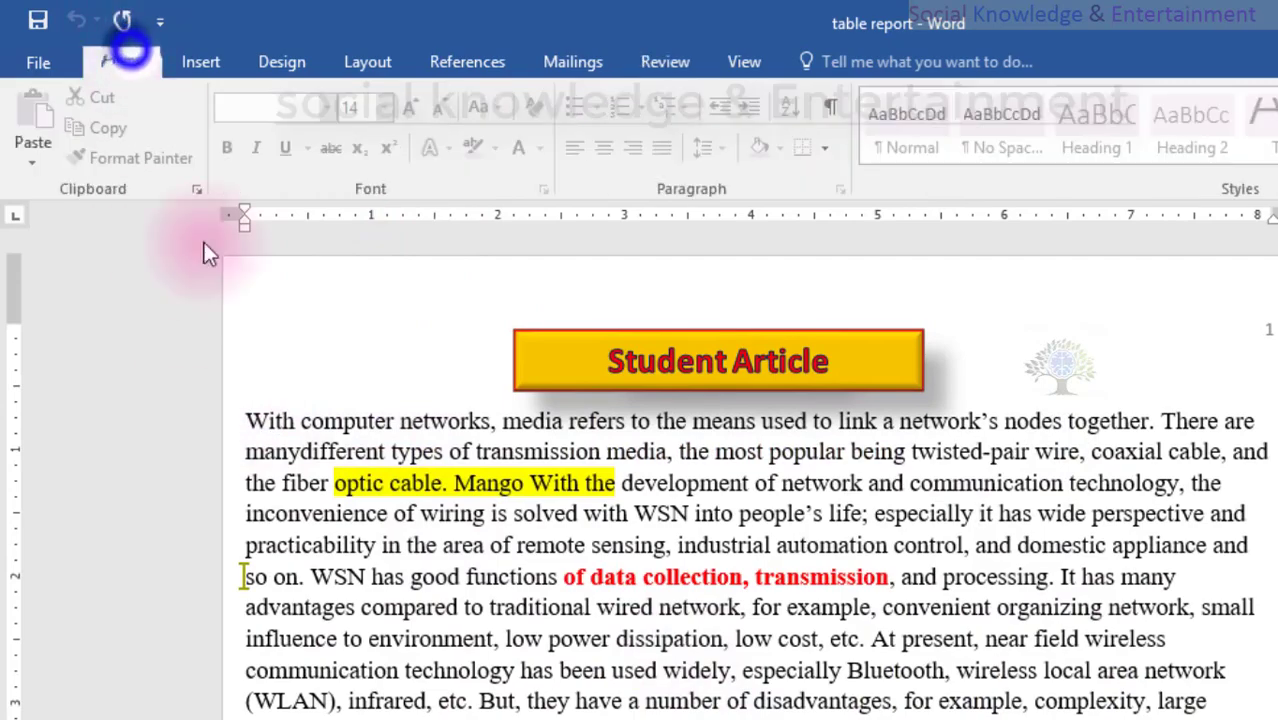
left_click(352, 550)
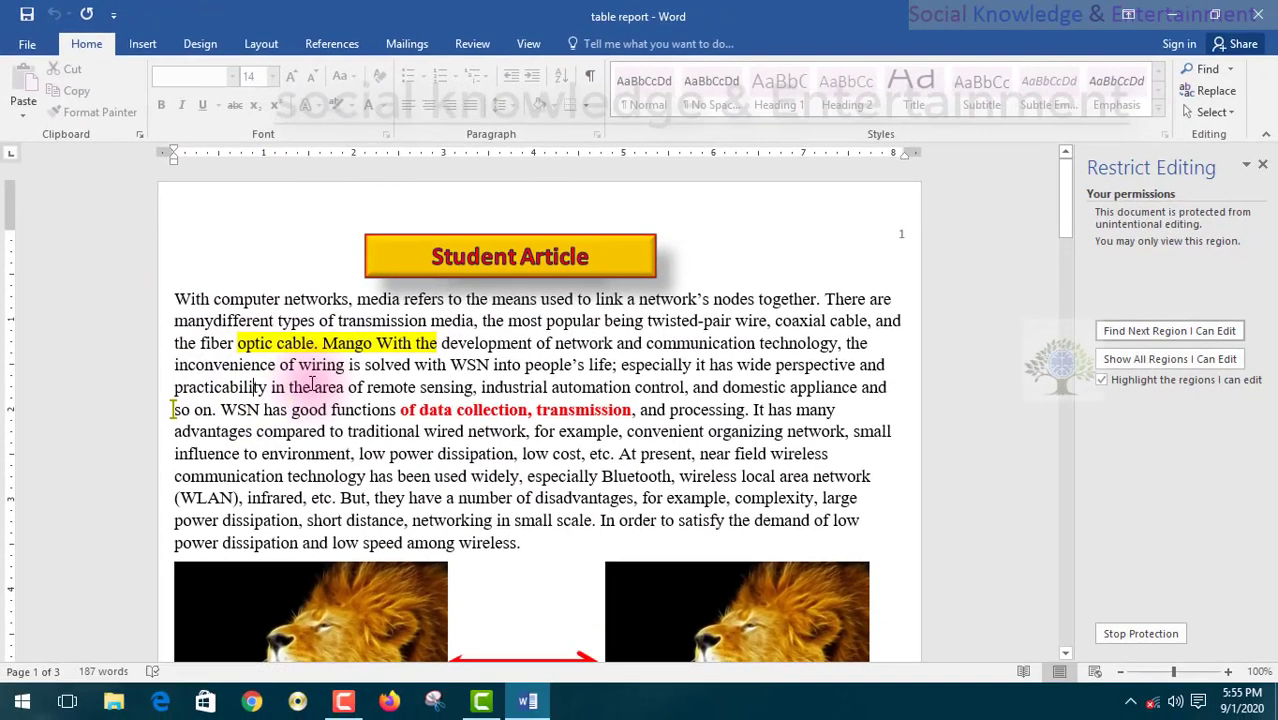
left_click_drag(368, 372, 860, 498)
left_click(613, 362)
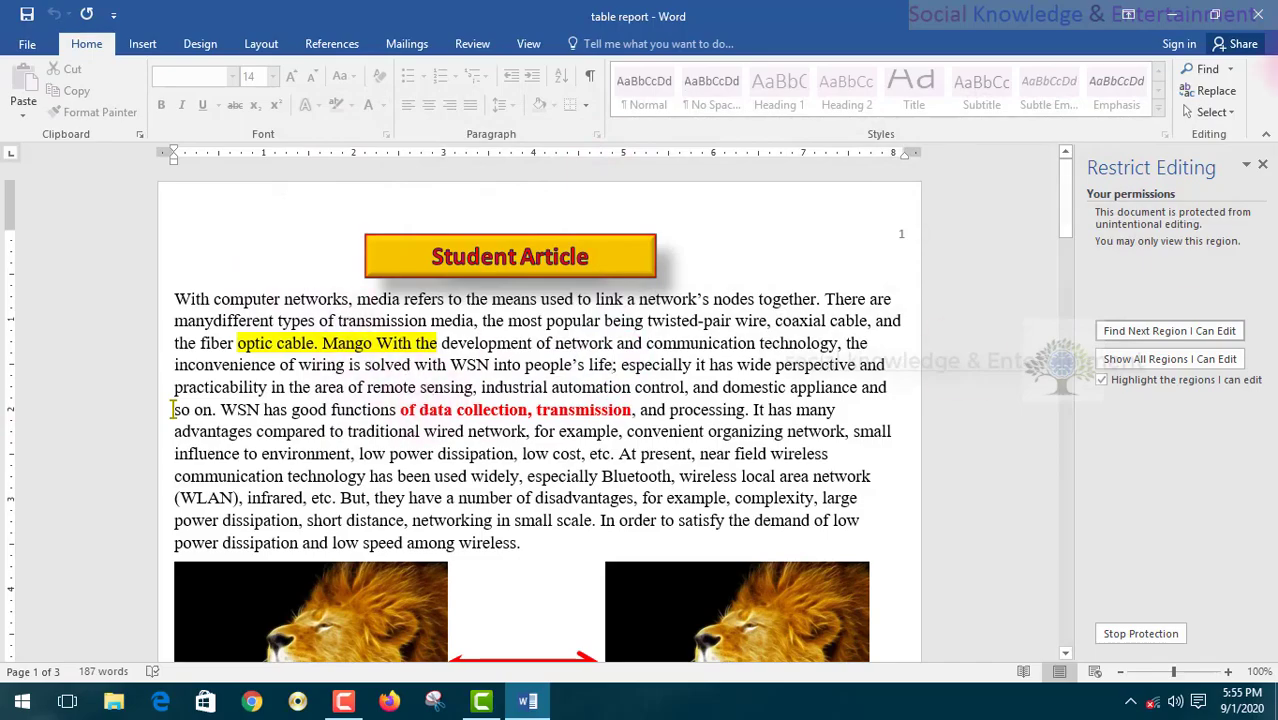
left_click(1258, 8)
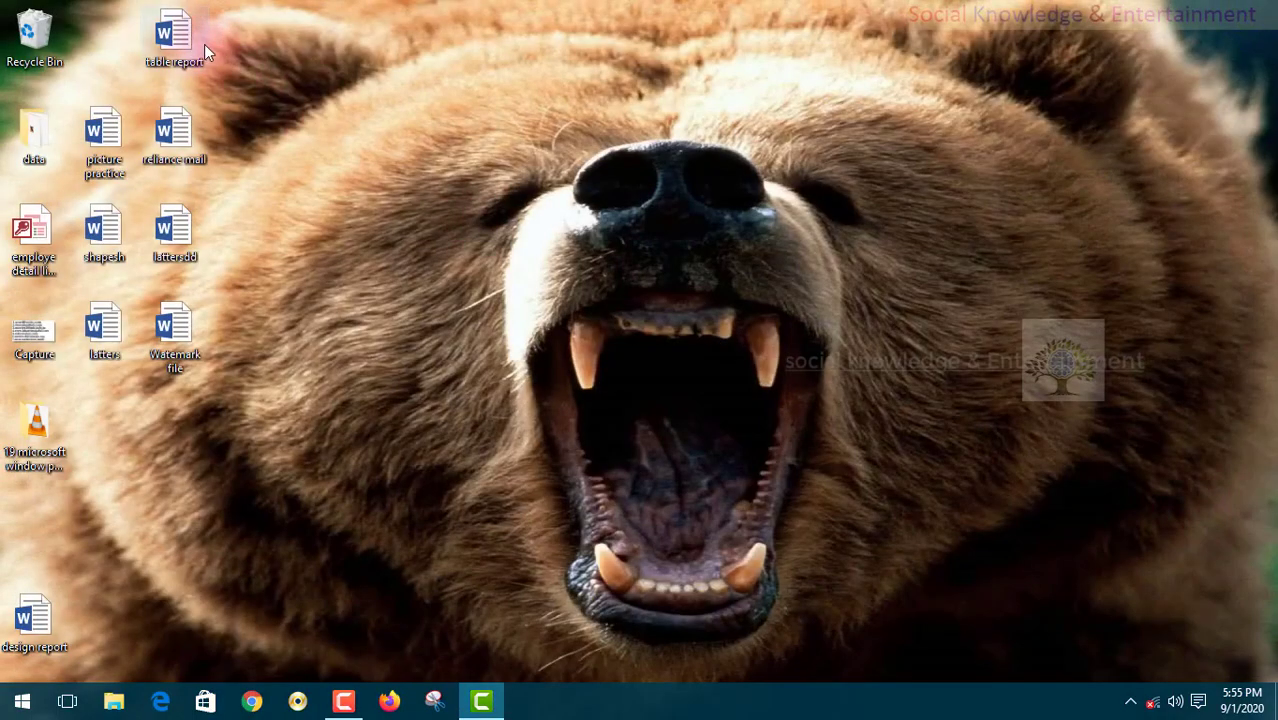
- Open 'table report' from the desktop and check its Restrict Editing settings on the Review tab
left_click_drag(174, 34, 650, 255)
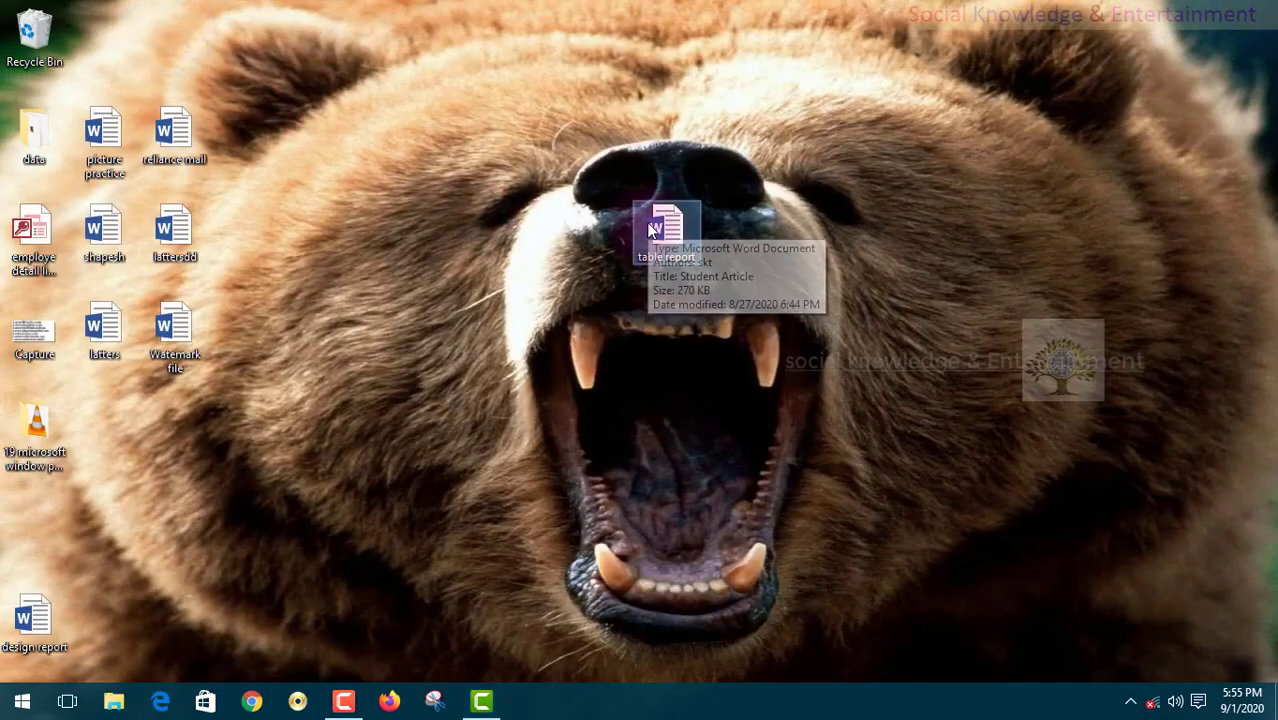
double_click(651, 229)
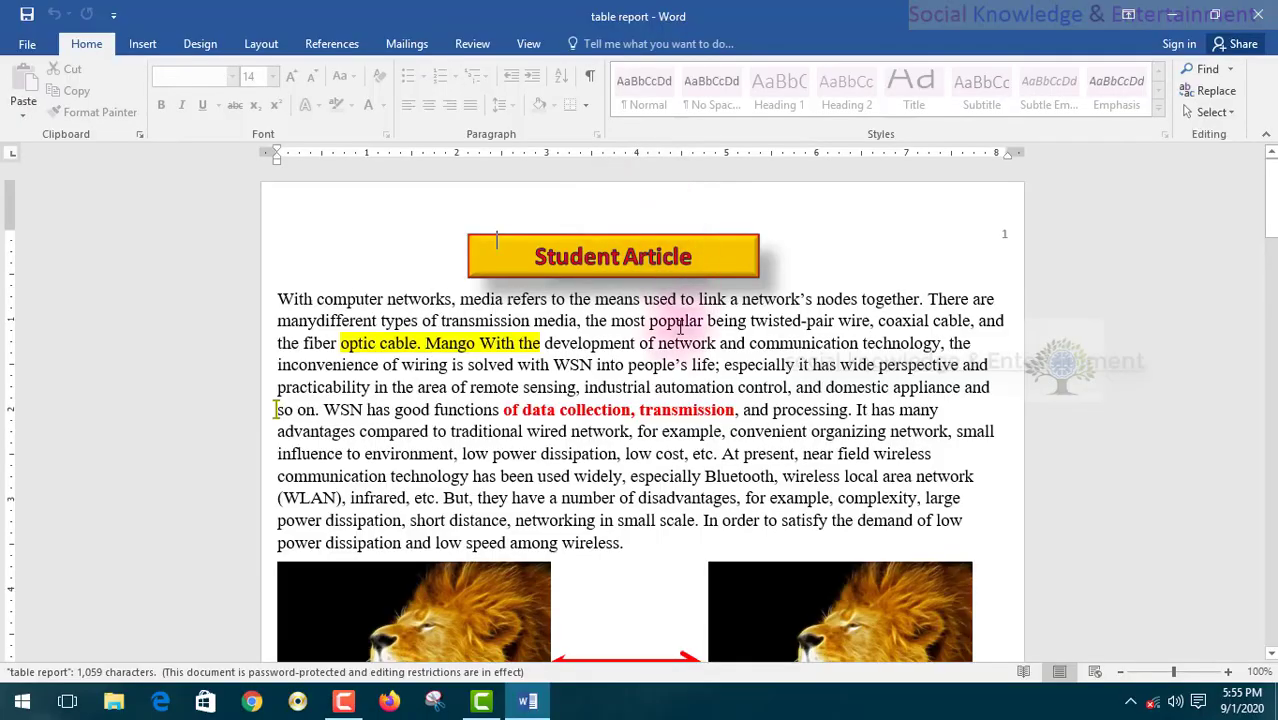
left_click_drag(275, 302, 629, 431)
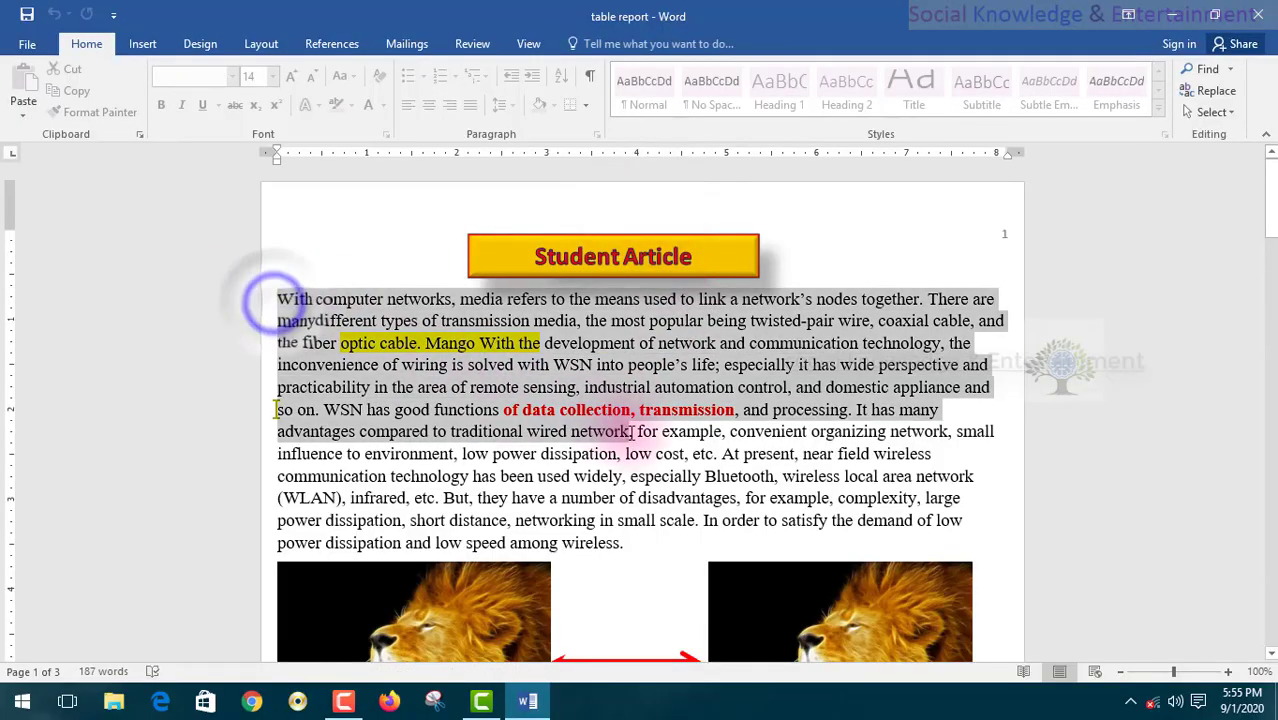
left_click(463, 48)
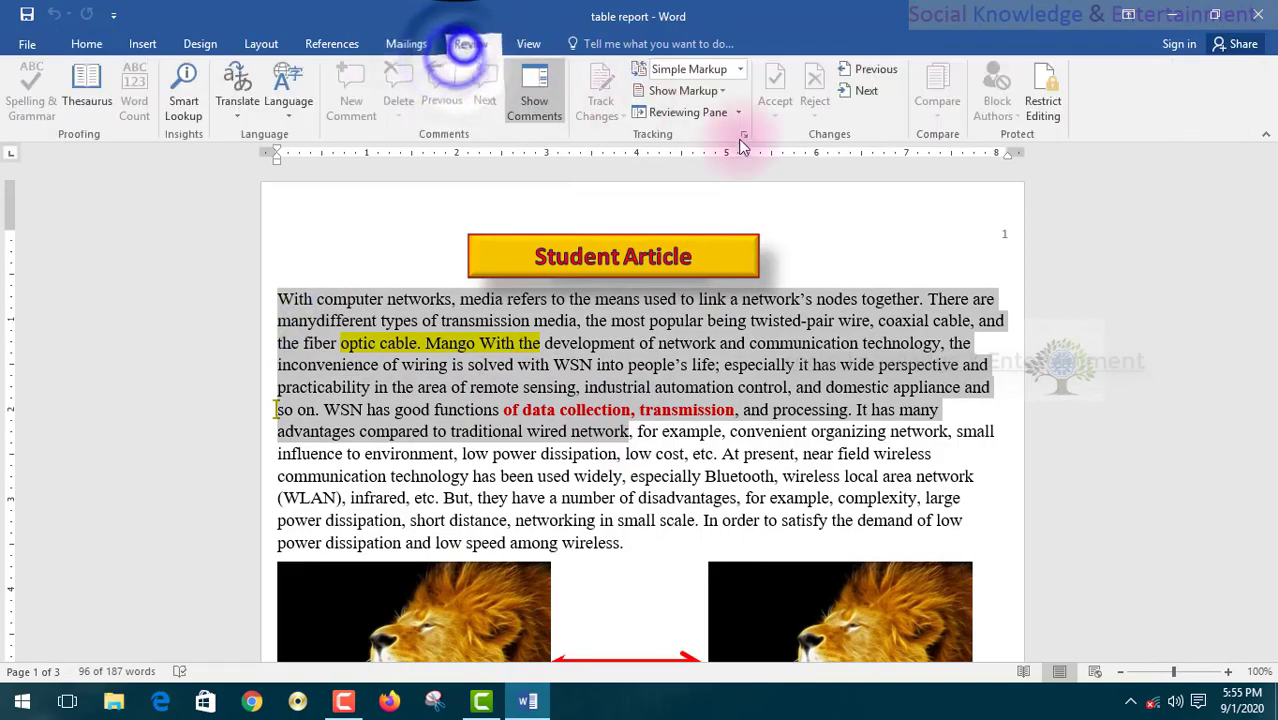
left_click(1043, 105)
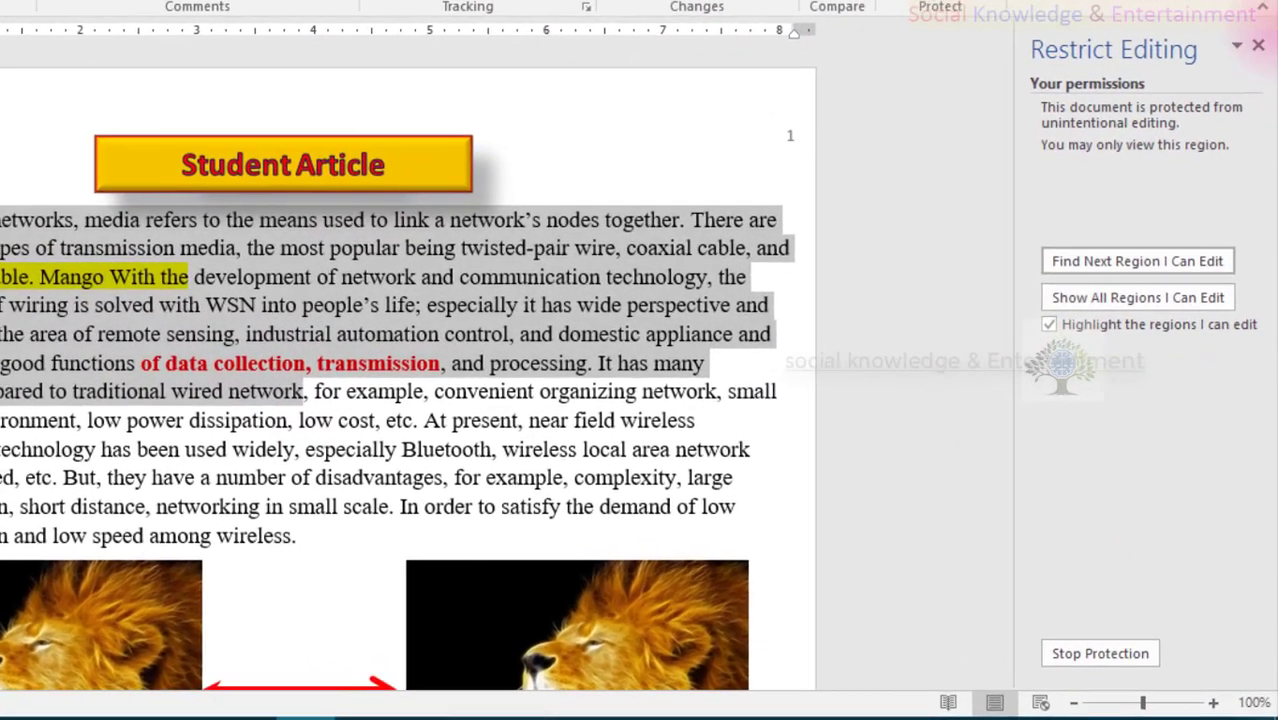
left_click(1258, 46)
- Try selecting passages and the first paragraph of the article text
left_click(399, 424)
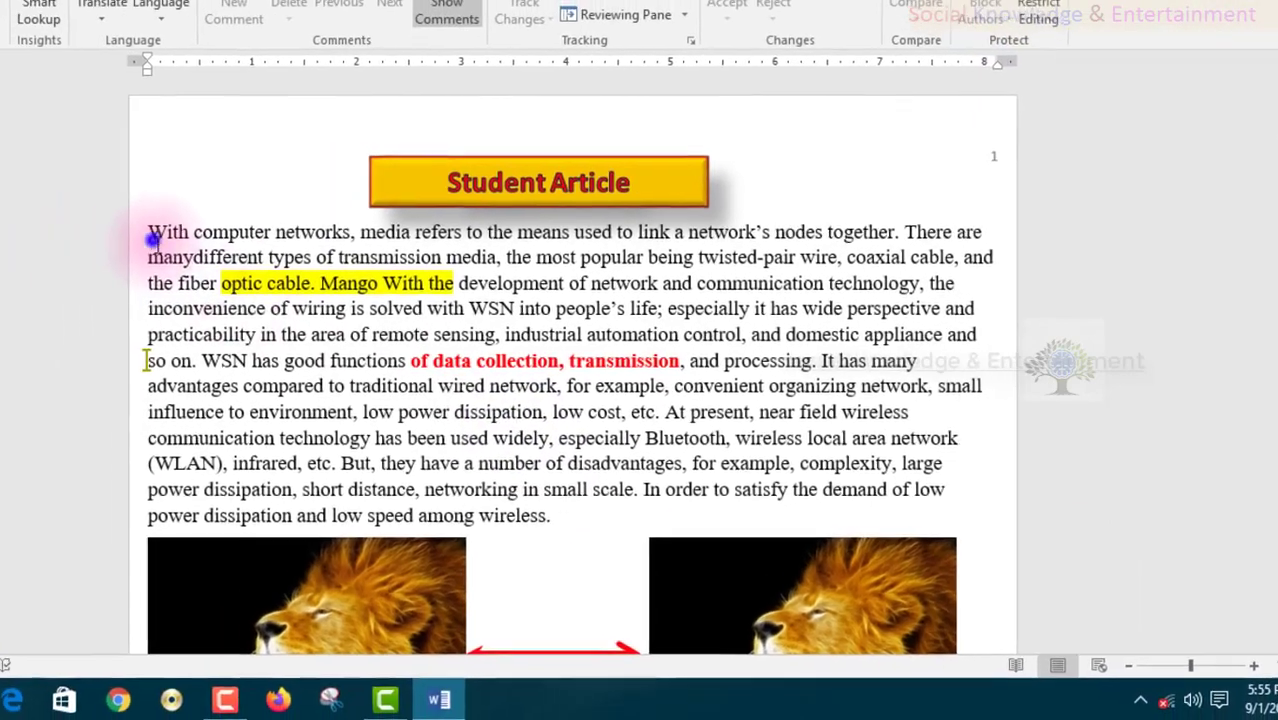
left_click_drag(154, 240, 525, 489)
left_click(484, 384)
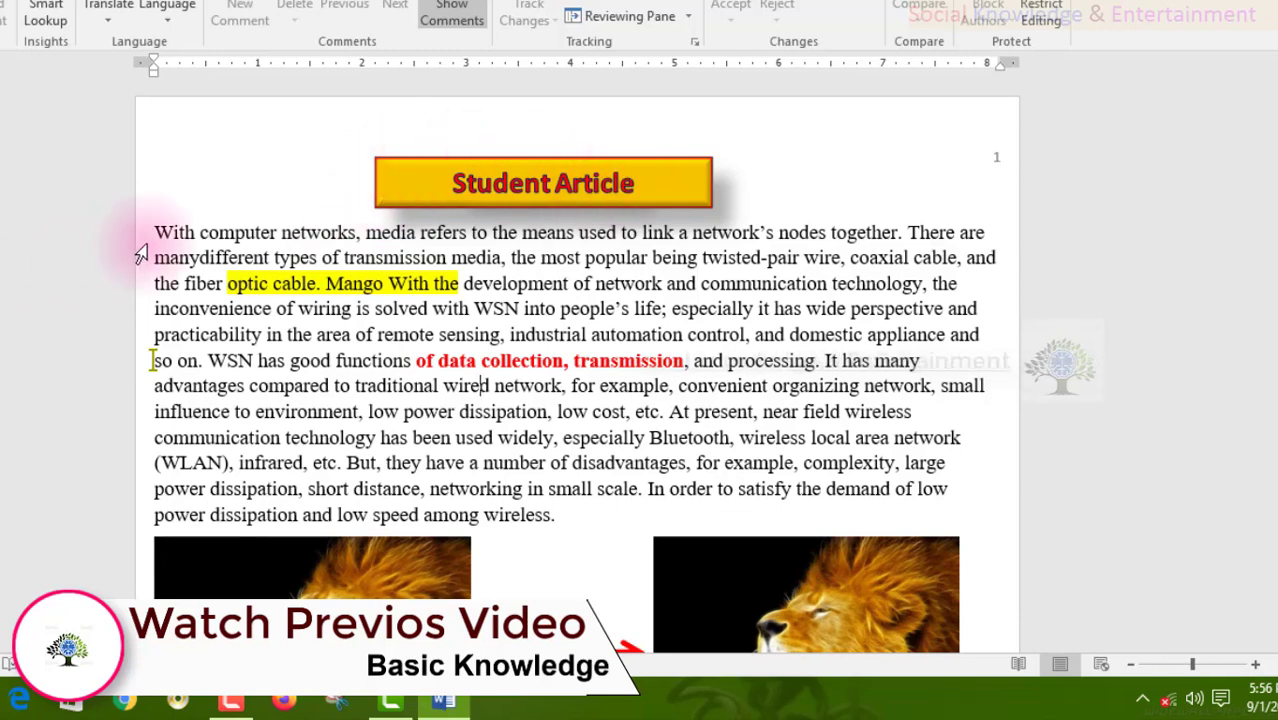
left_click_drag(141, 243, 120, 519)
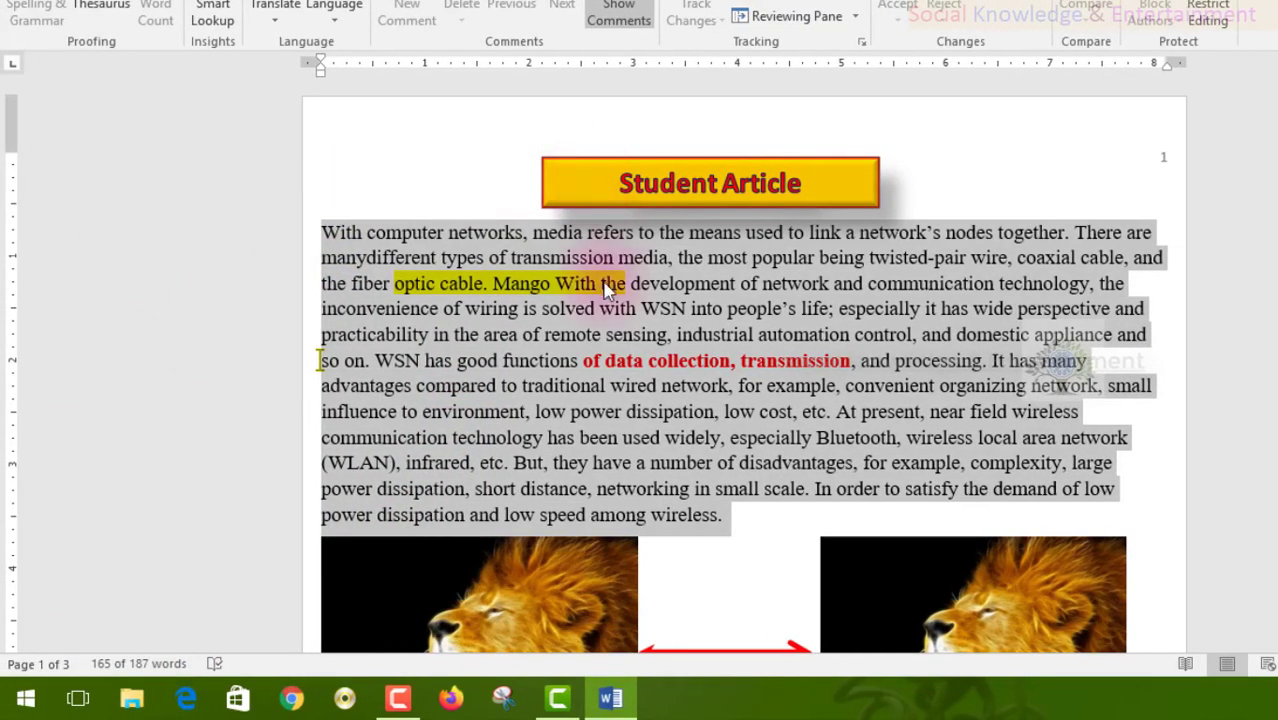
left_click(605, 287)
- Try selecting the two lion pictures and resizing the right one
scroll(610, 285, "down", 5)
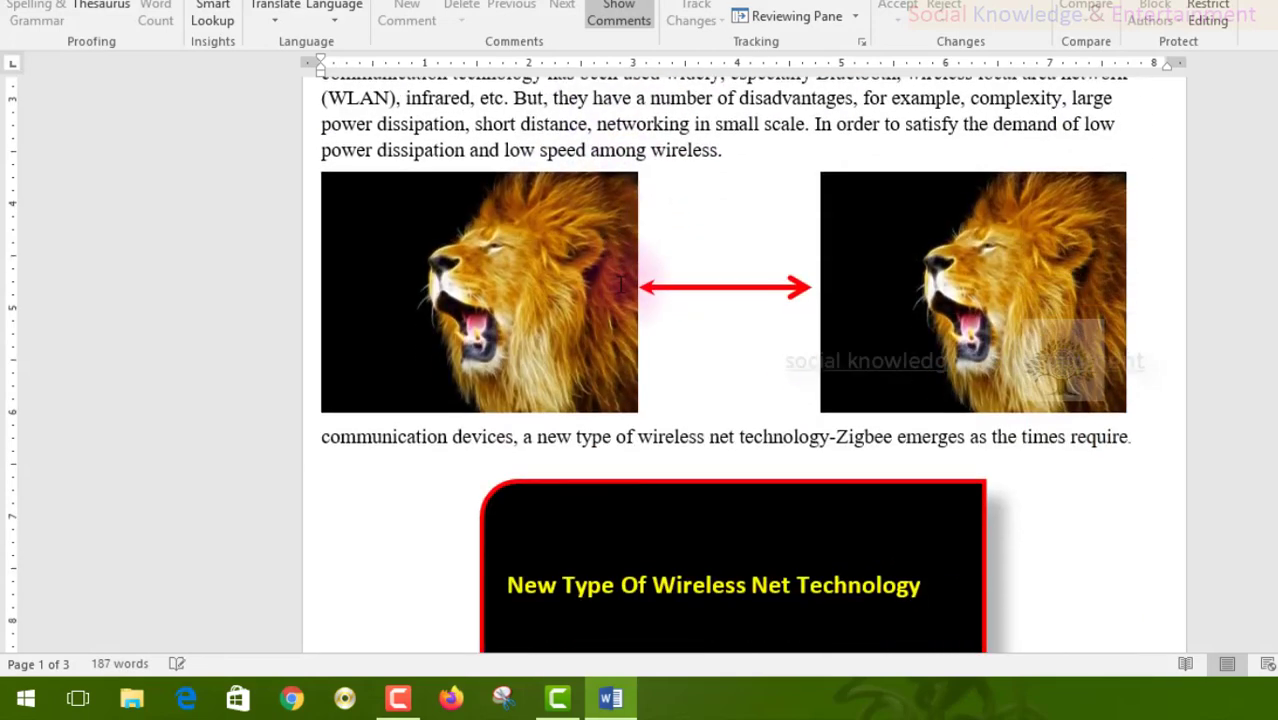
left_click(620, 286)
left_click(879, 260)
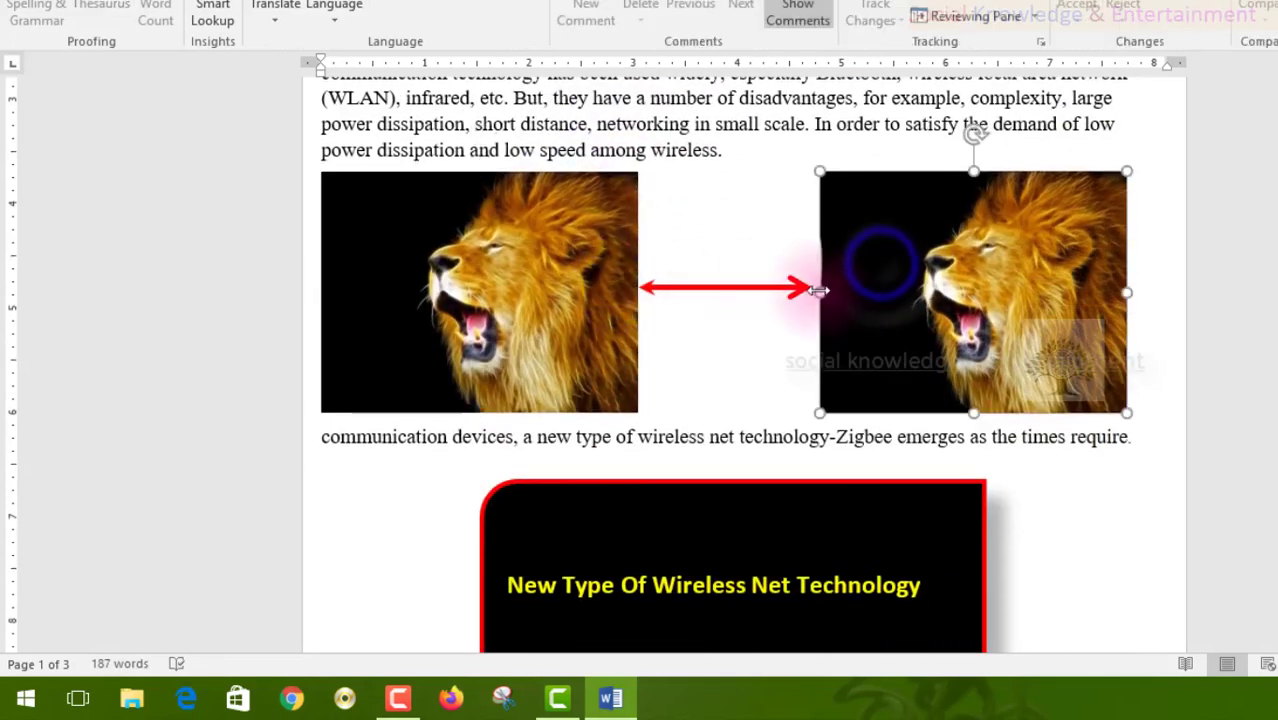
left_click_drag(818, 290, 1007, 291)
scroll(723, 380, "down", 5)
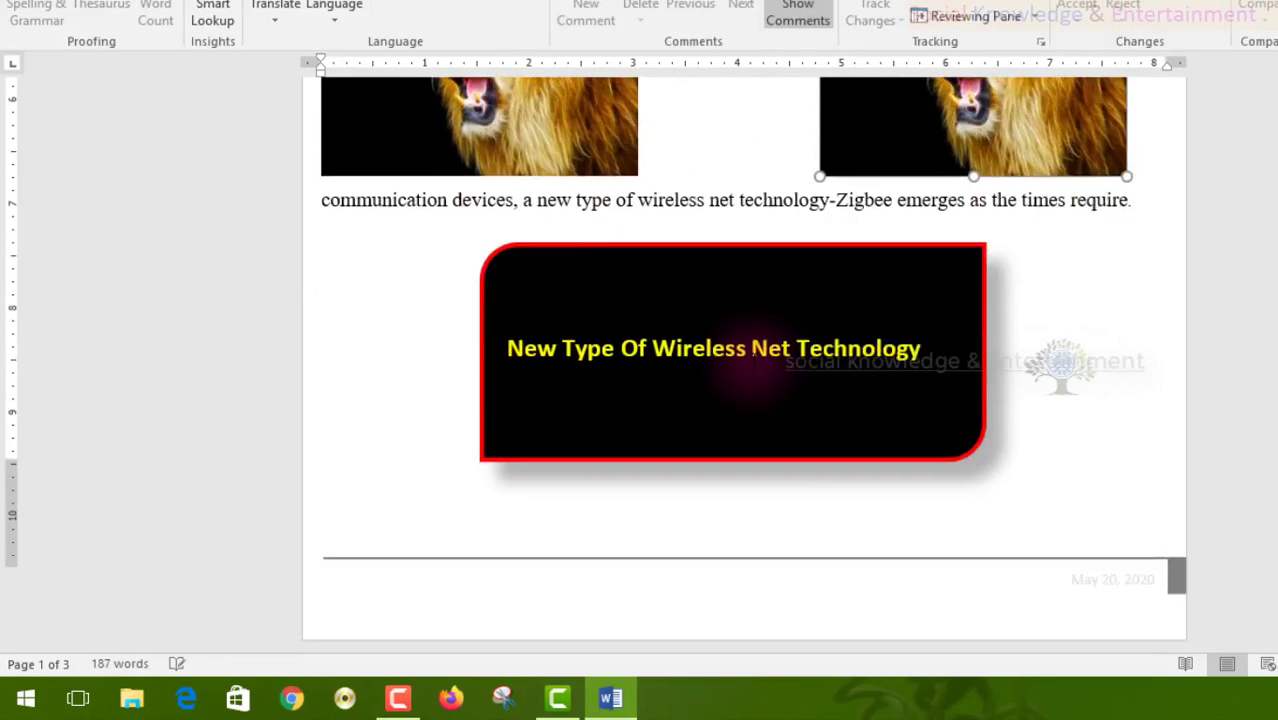
scroll(724, 405, "down", 3)
scroll(720, 400, "up", 12)
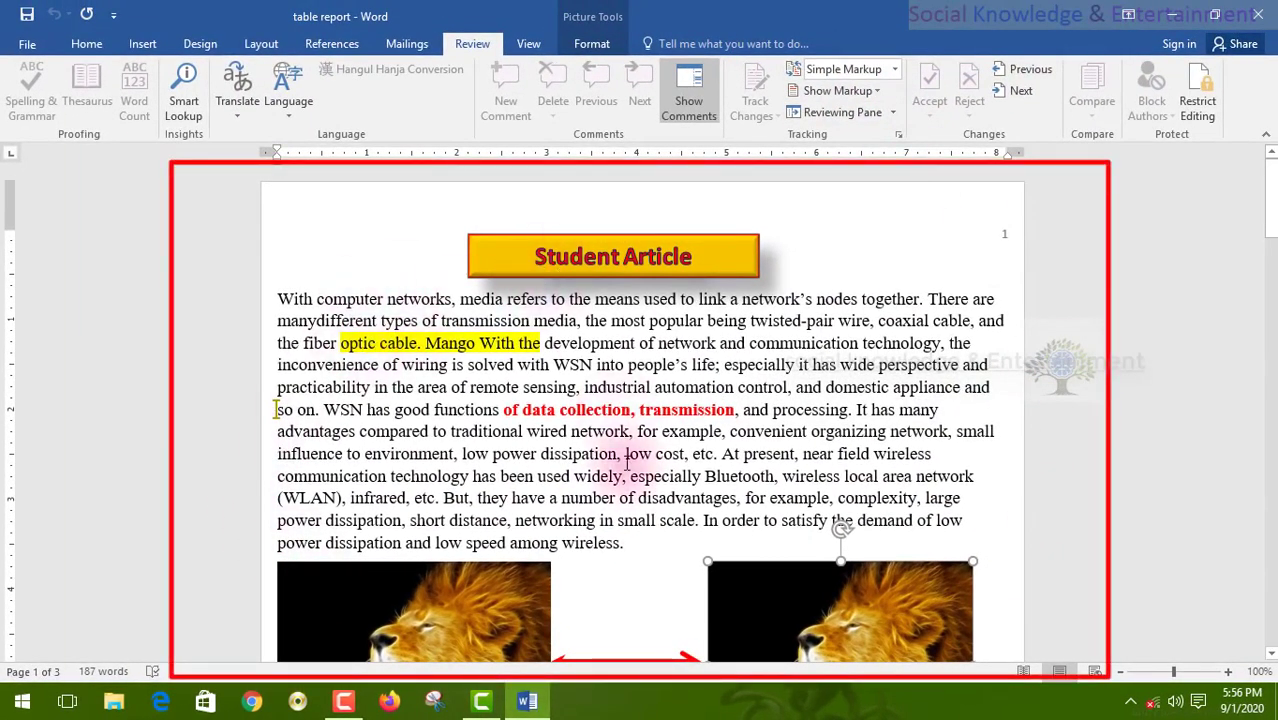
- Deselect the lion picture and view the account options in the Start menu
left_click(630, 541)
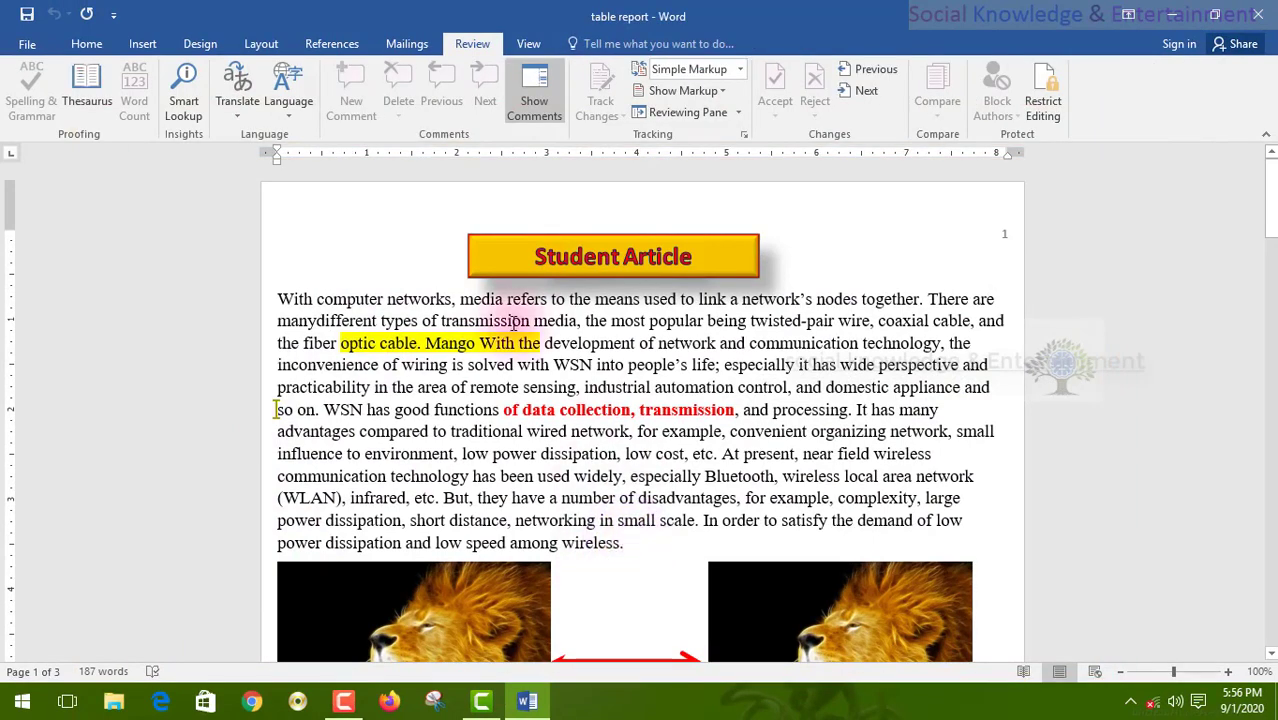
left_click(18, 705)
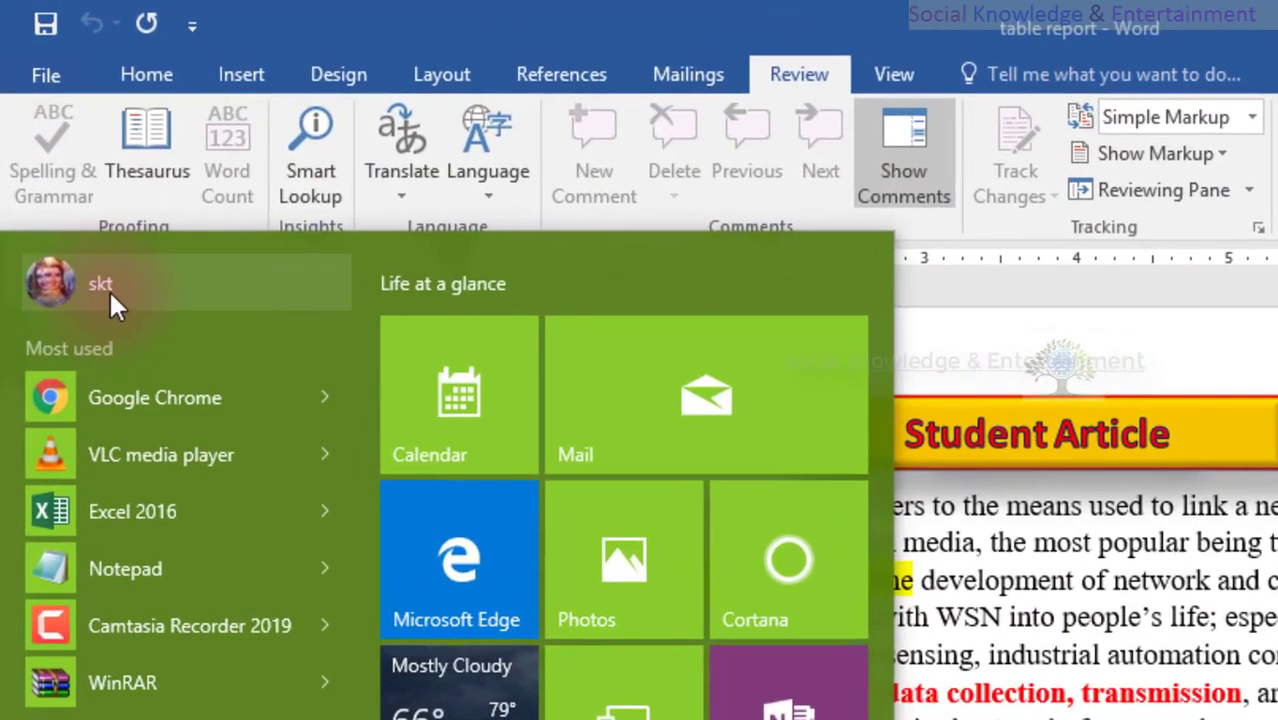
left_click(64, 171)
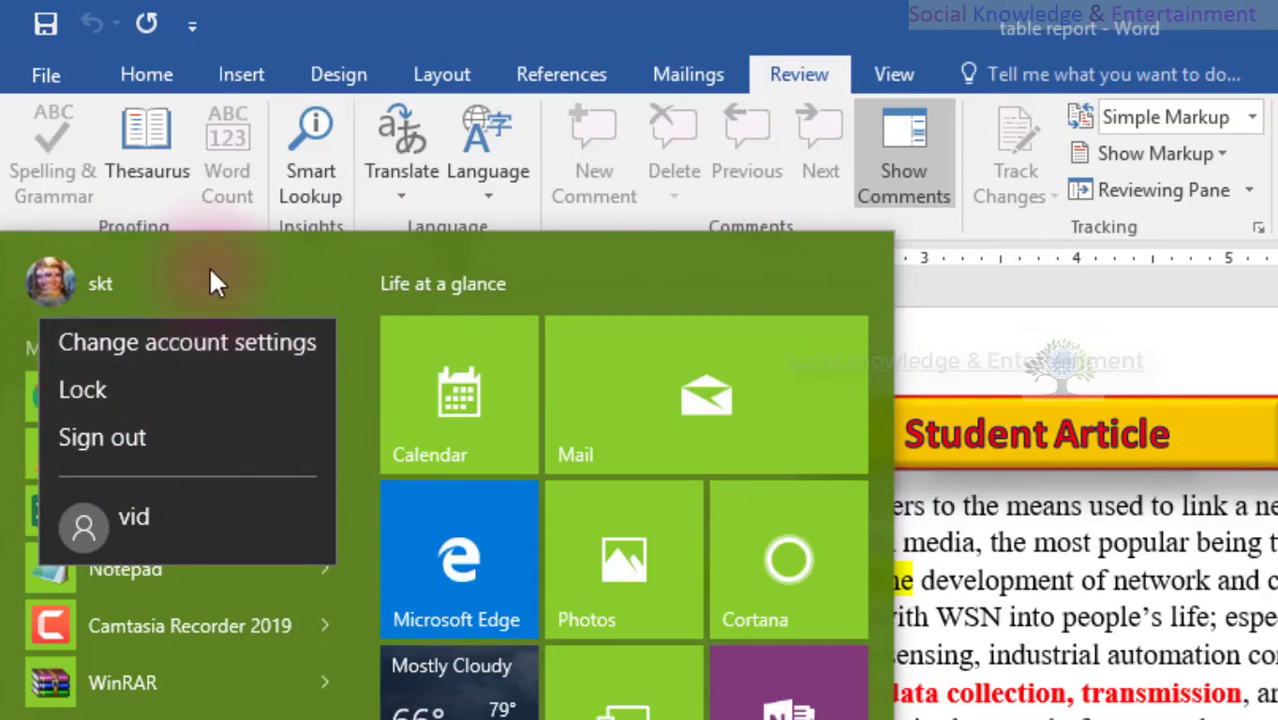
- Close the Start menu, minimize Word, and reopen 'table report' from the desktop
left_click(1257, 503)
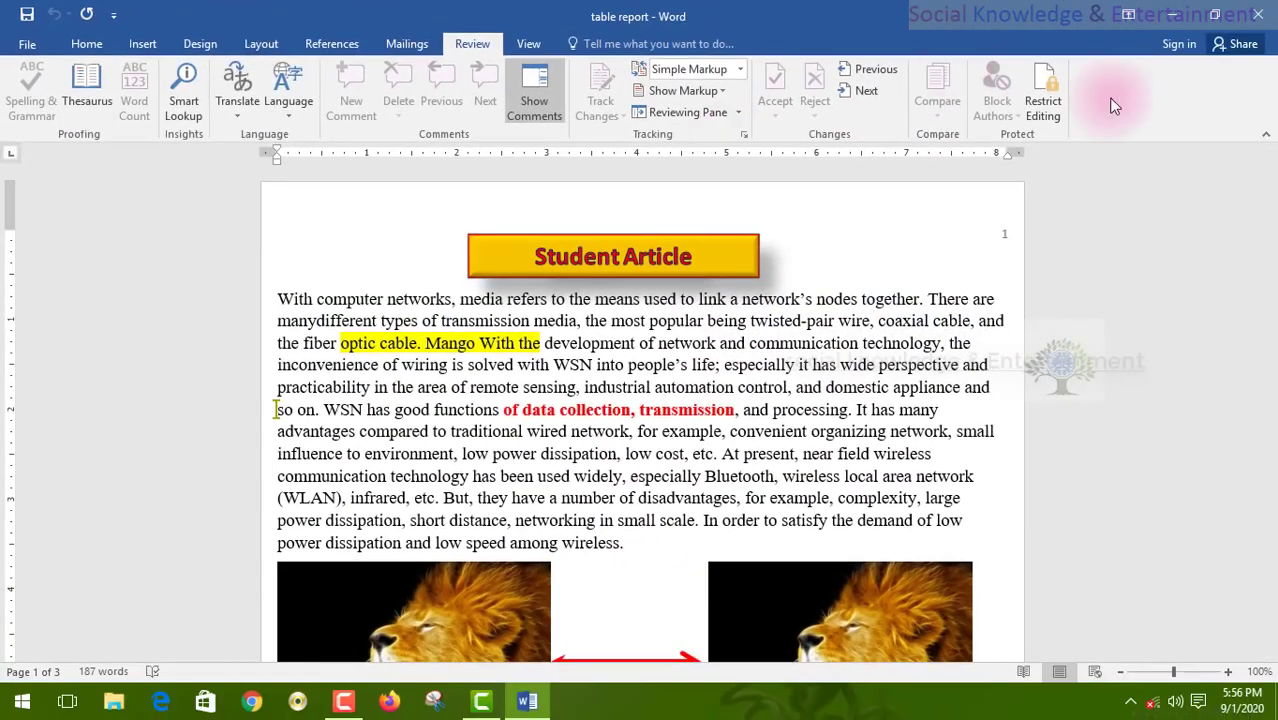
left_click(1193, 14)
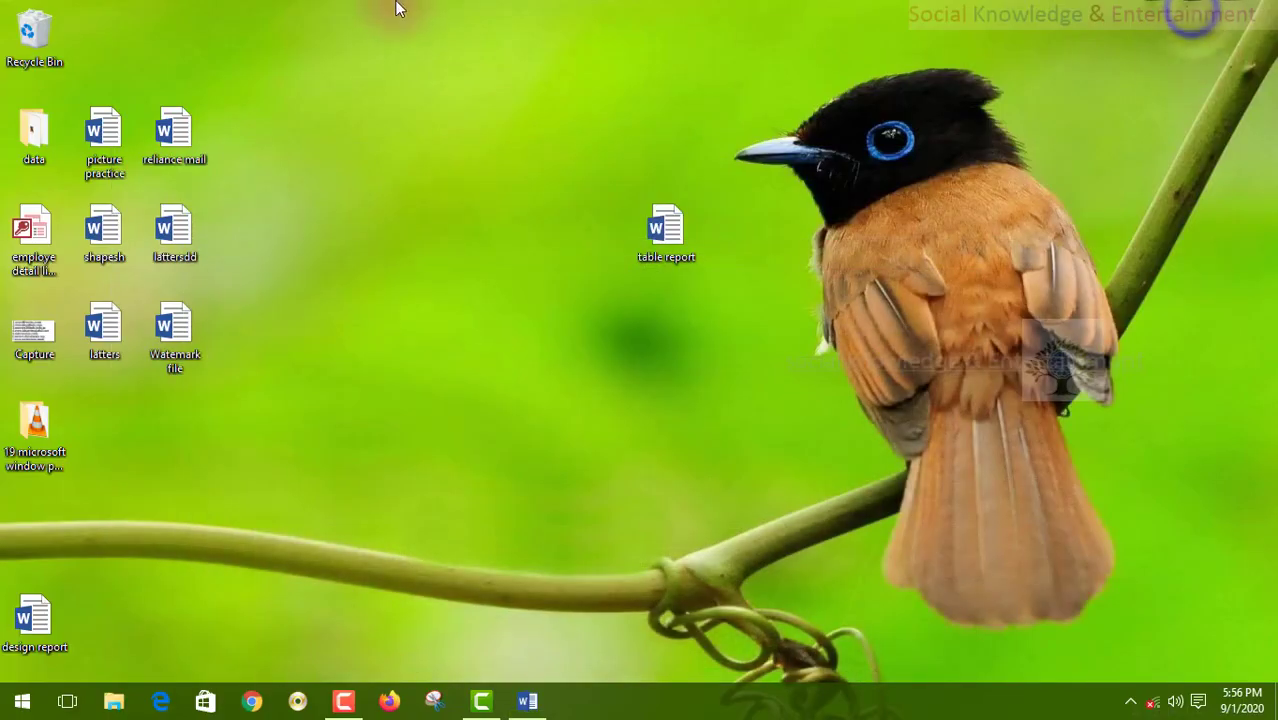
double_click(669, 236)
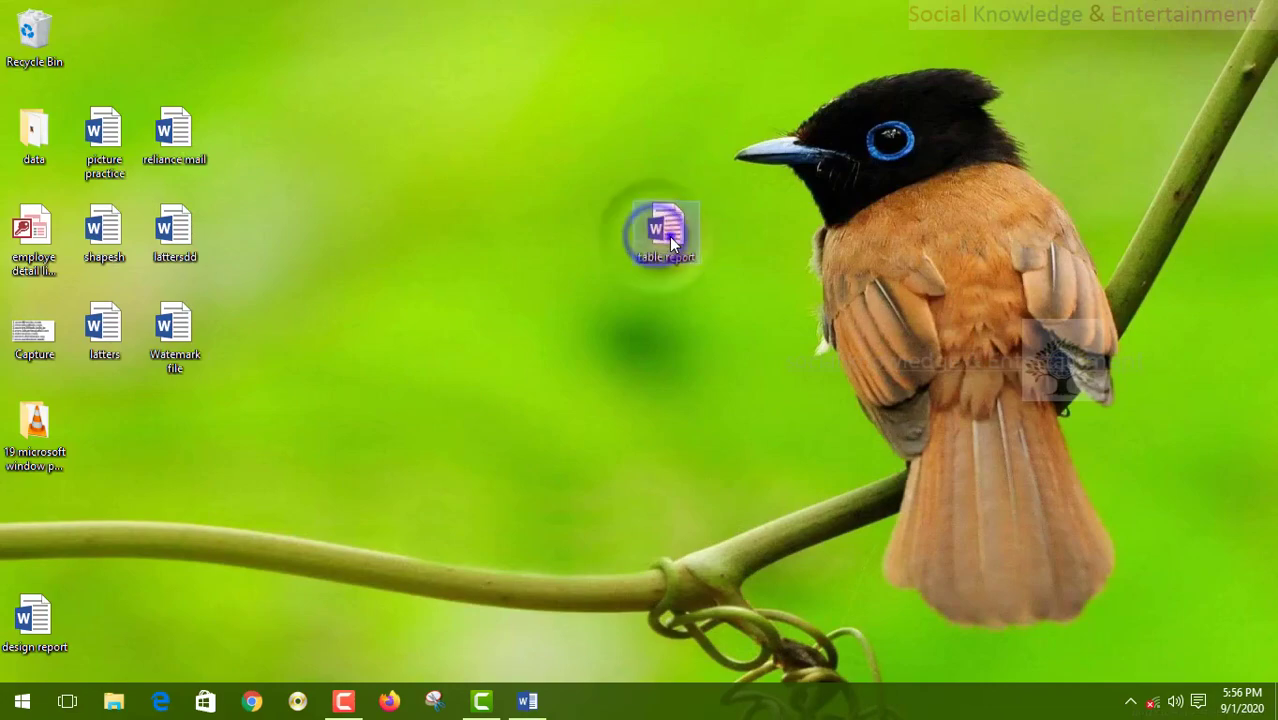
- Open File Explorer to This PC and select the F:, H:, G: and D: drives
left_click(113, 701)
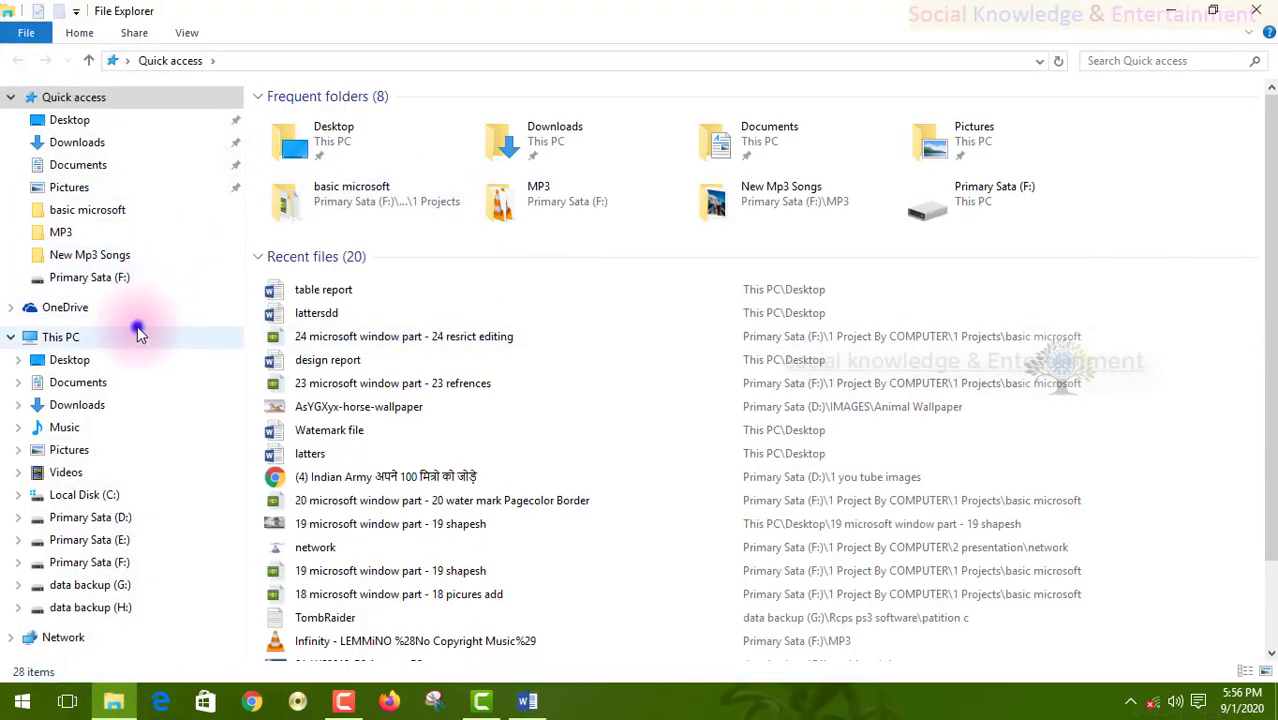
left_click(137, 330)
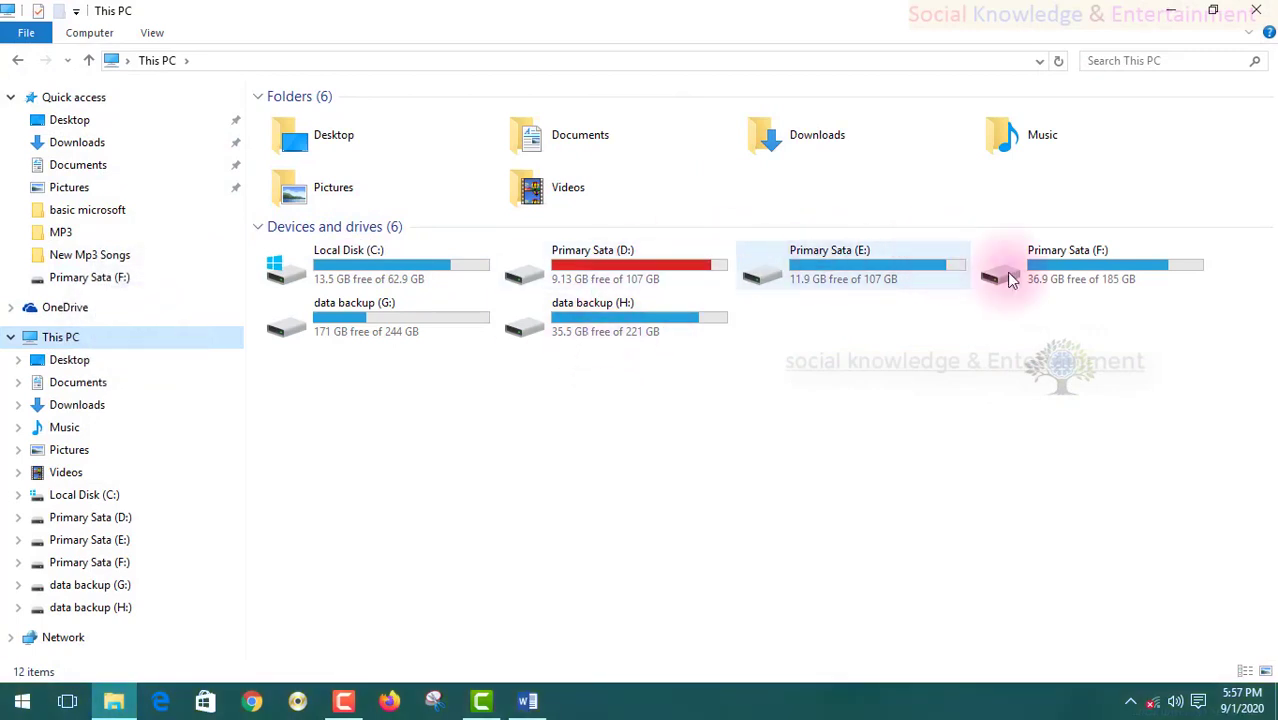
left_click(1084, 252)
left_click(540, 330)
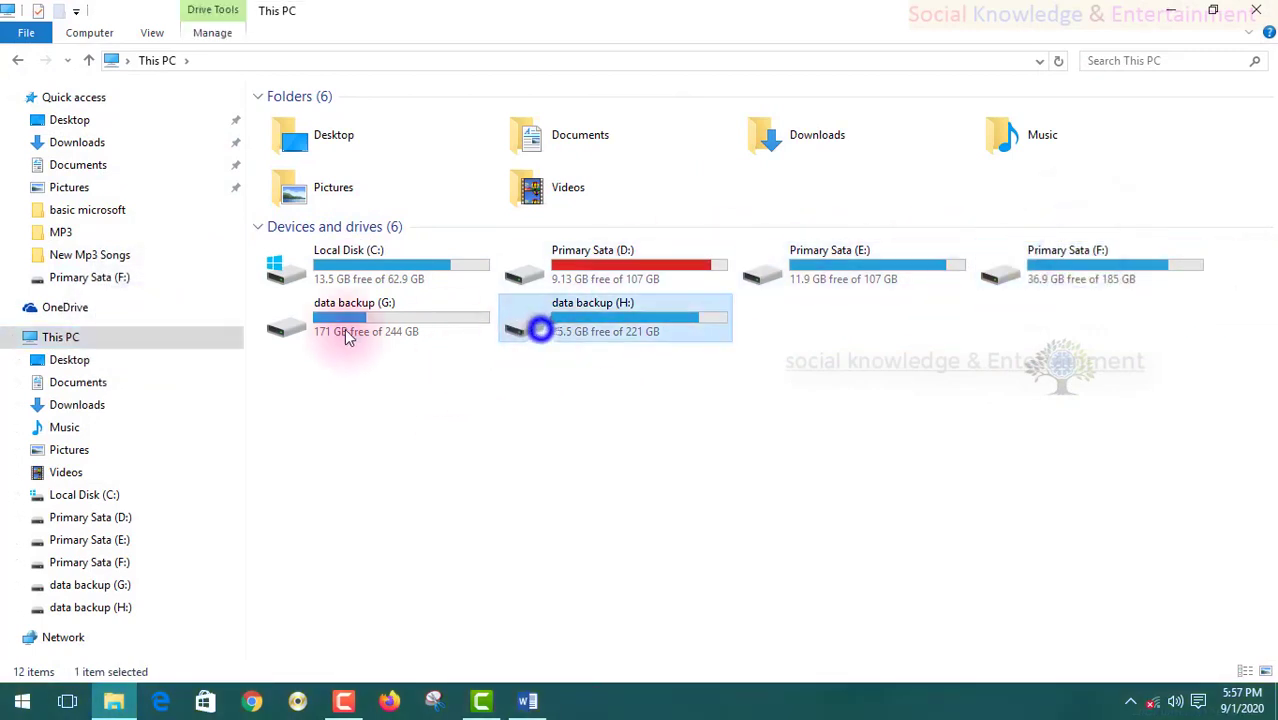
left_click(345, 333)
left_click(656, 257)
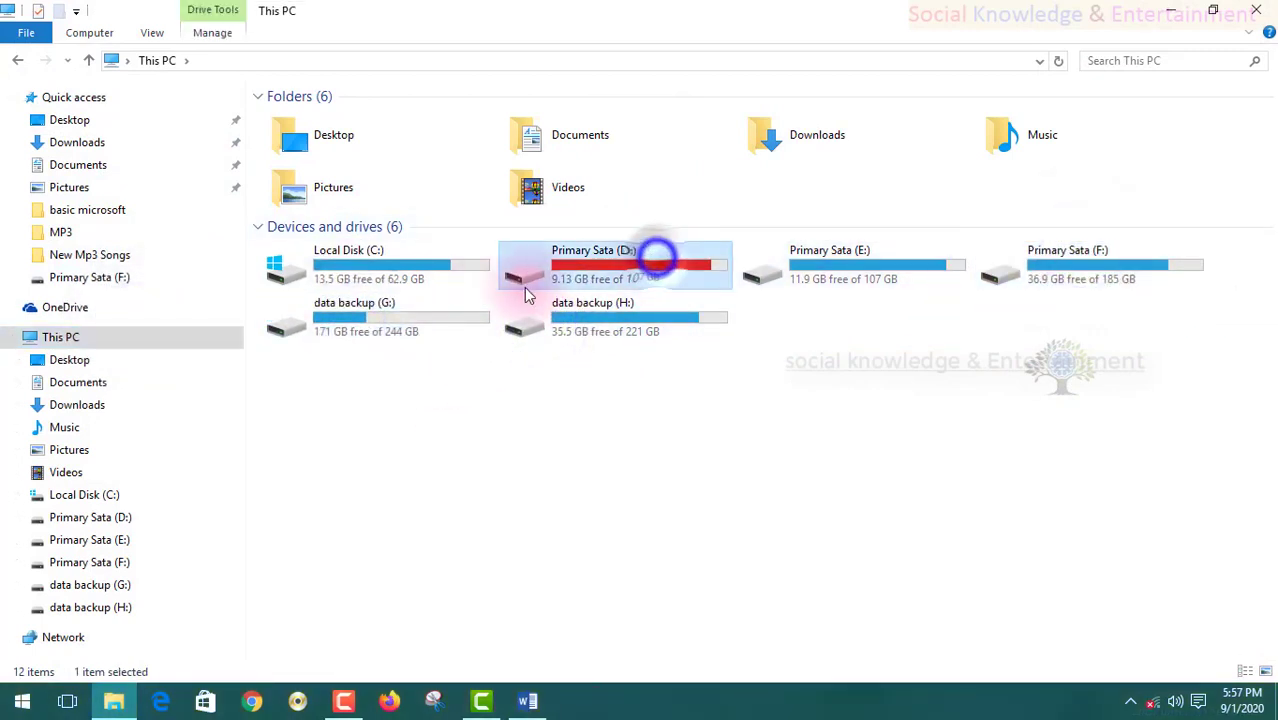
- Open Local Disk (C:), return to This PC, then close Explorer and Word
double_click(300, 263)
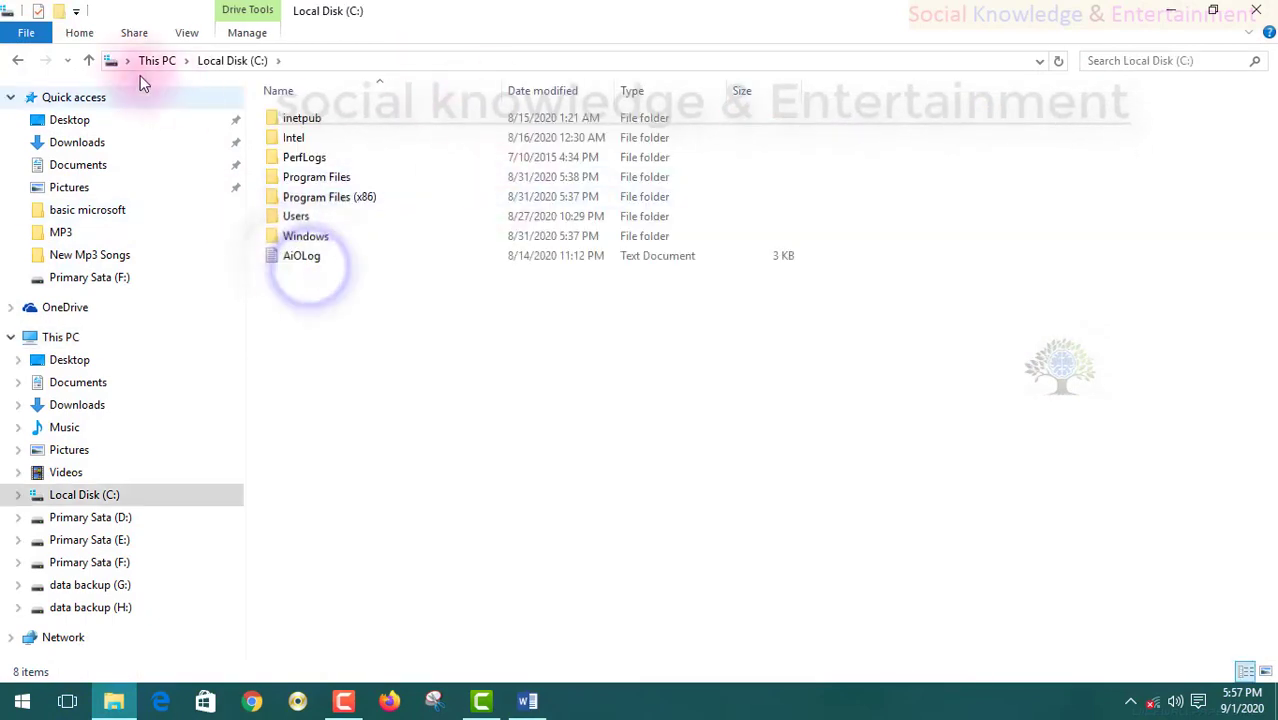
left_click(89, 60)
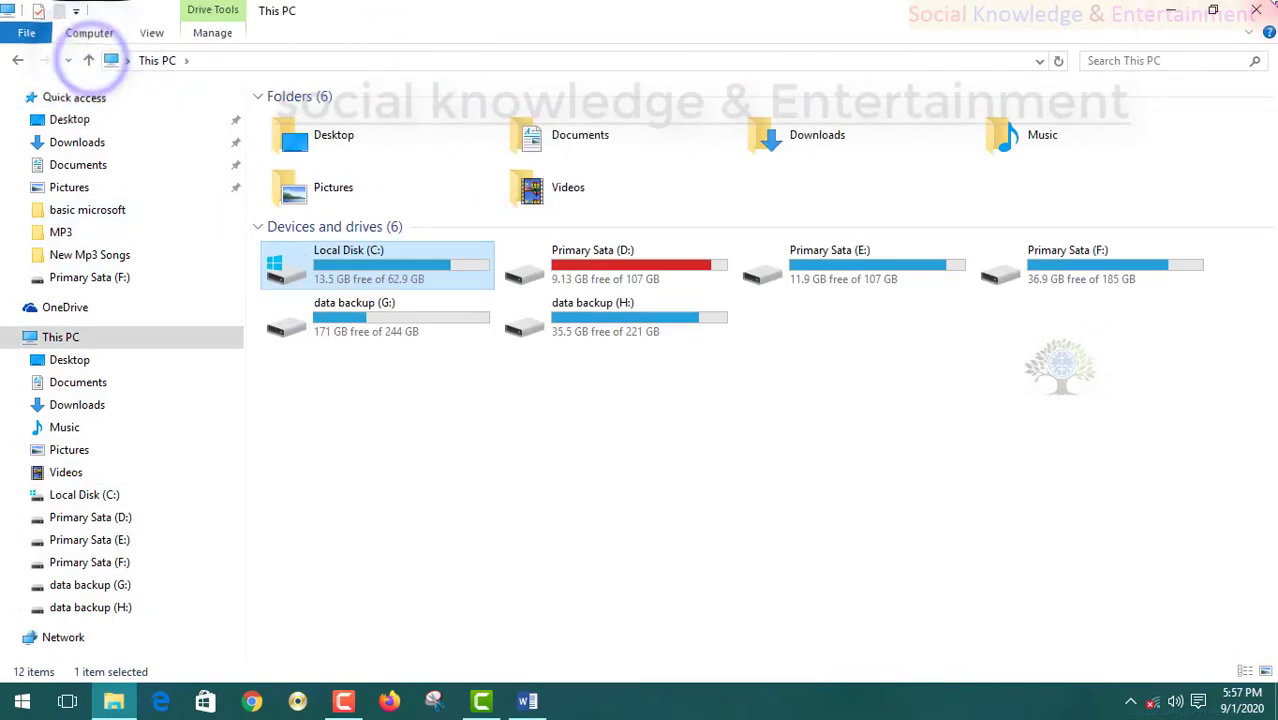
left_click(1256, 10)
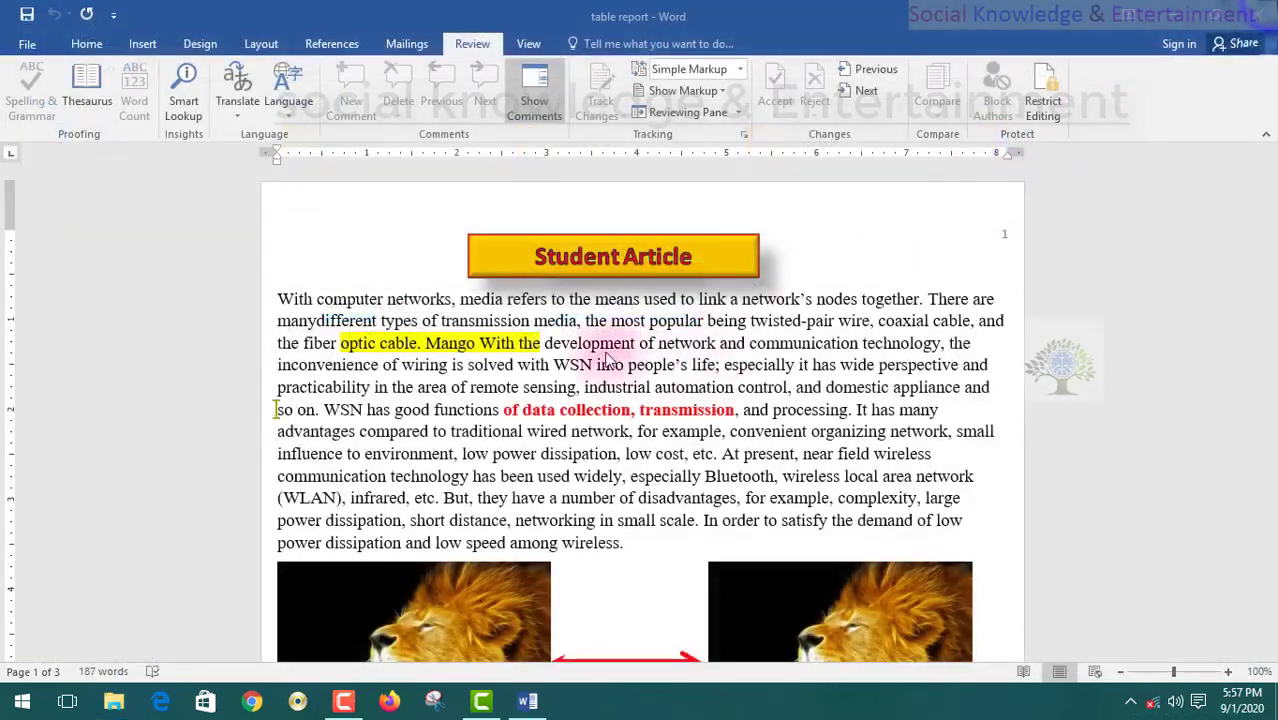
left_click(1254, 10)
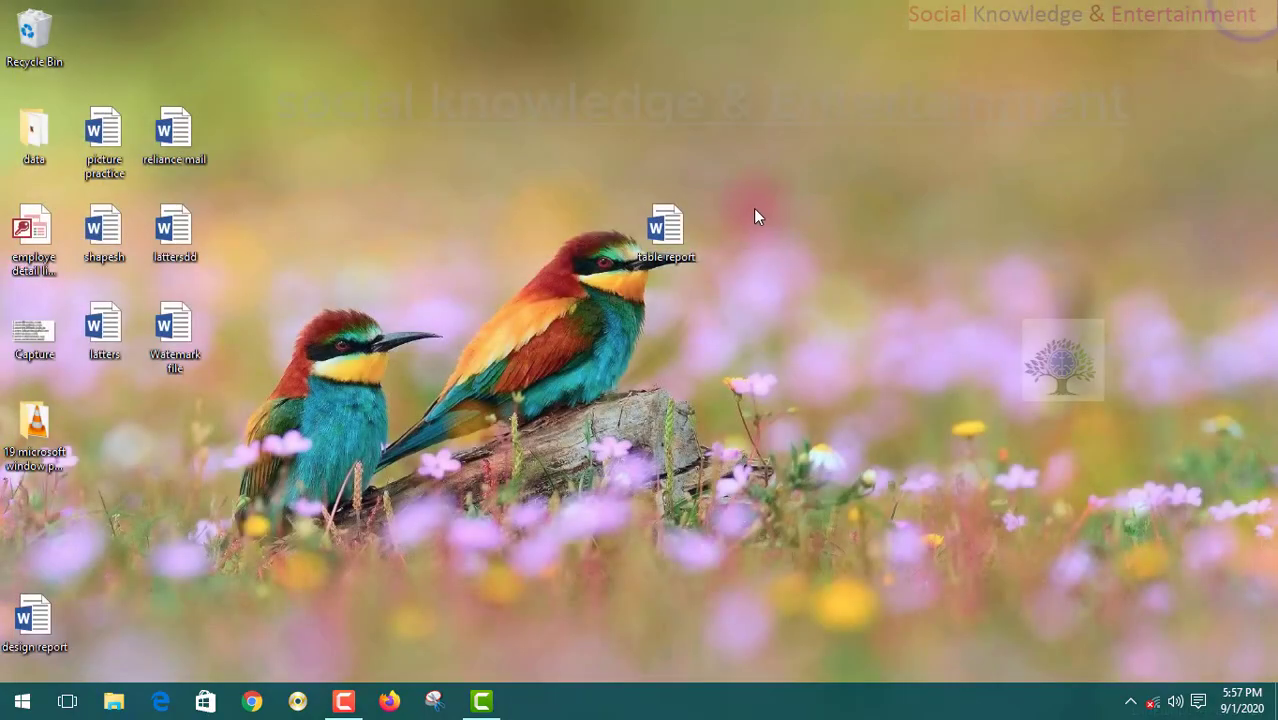
- Reopen 'table report', scroll through the Student Article, and show the Review tab's protection tools
double_click(697, 215)
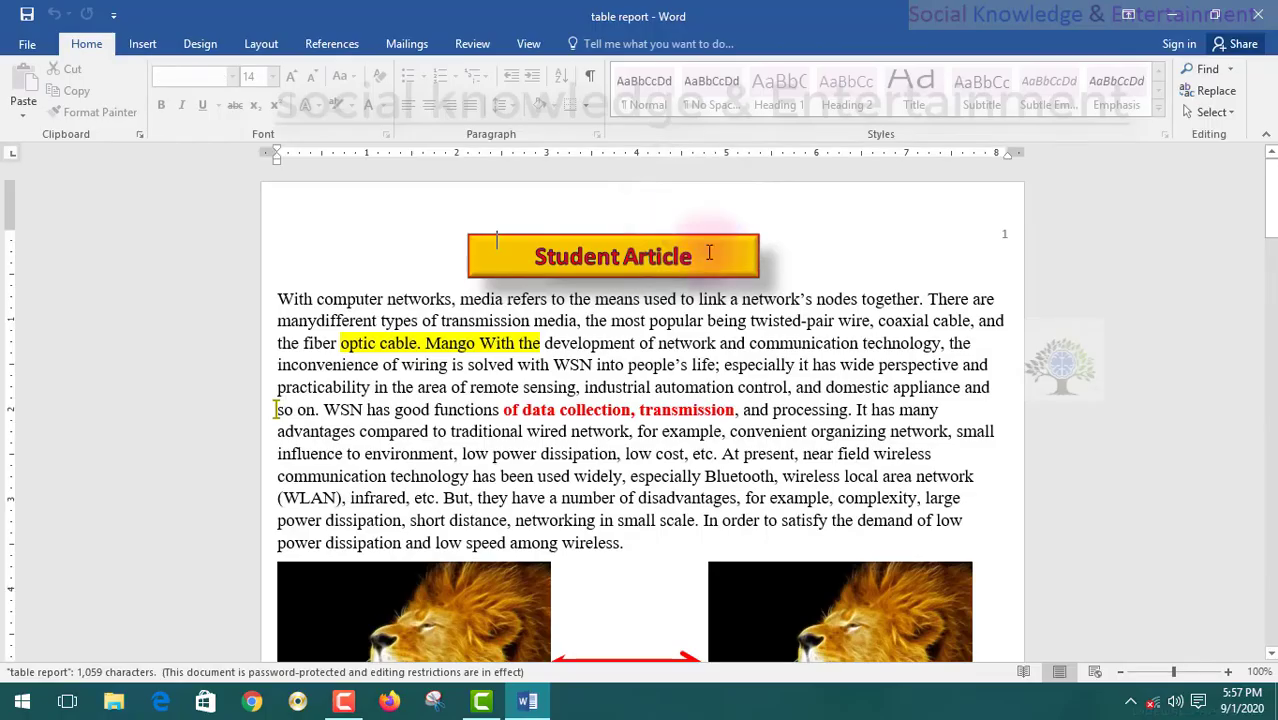
scroll(541, 398, "down", 5)
scroll(541, 398, "up", 3)
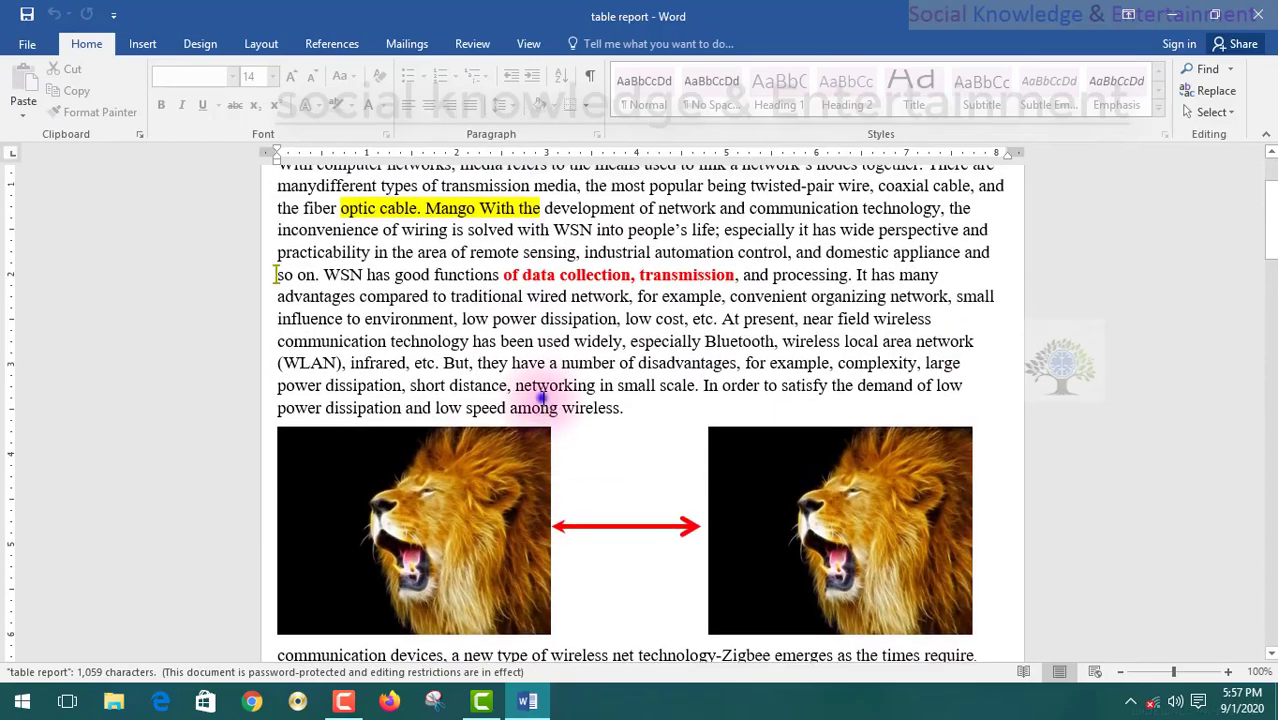
scroll(541, 396, "up", 2)
scroll(542, 405, "down", 10)
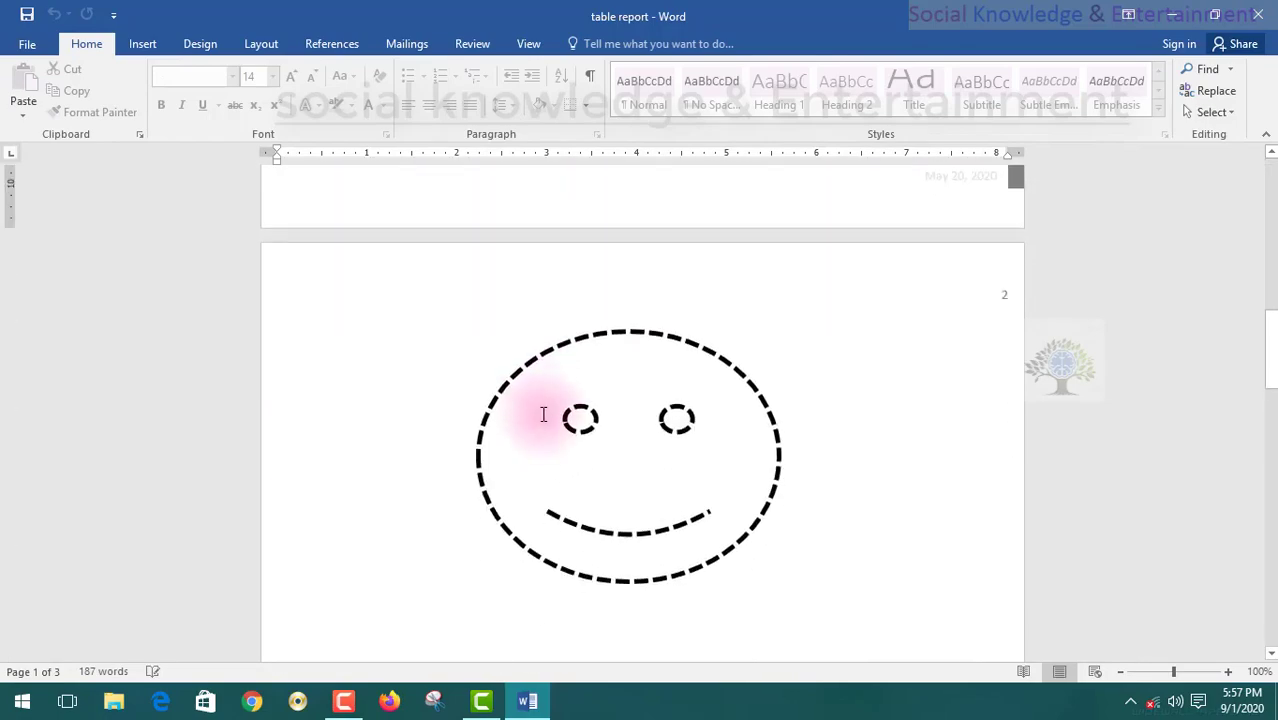
scroll(542, 414, "up", 10)
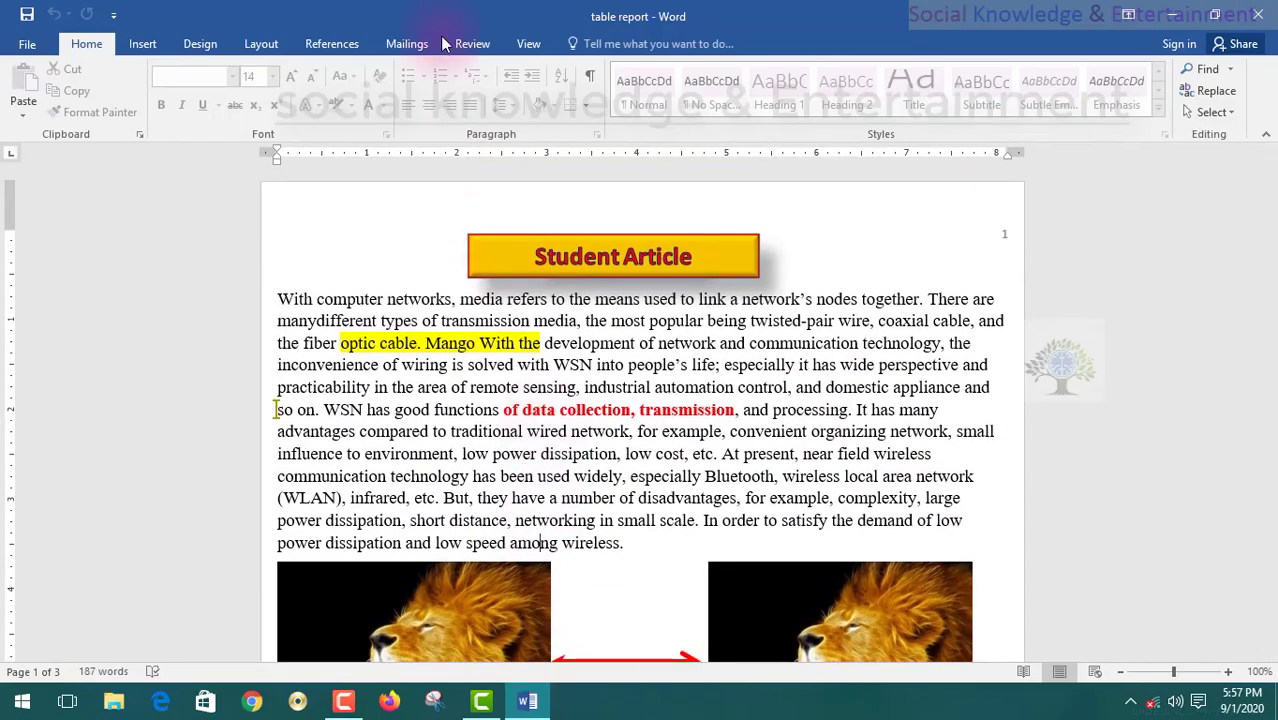
left_click(465, 44)
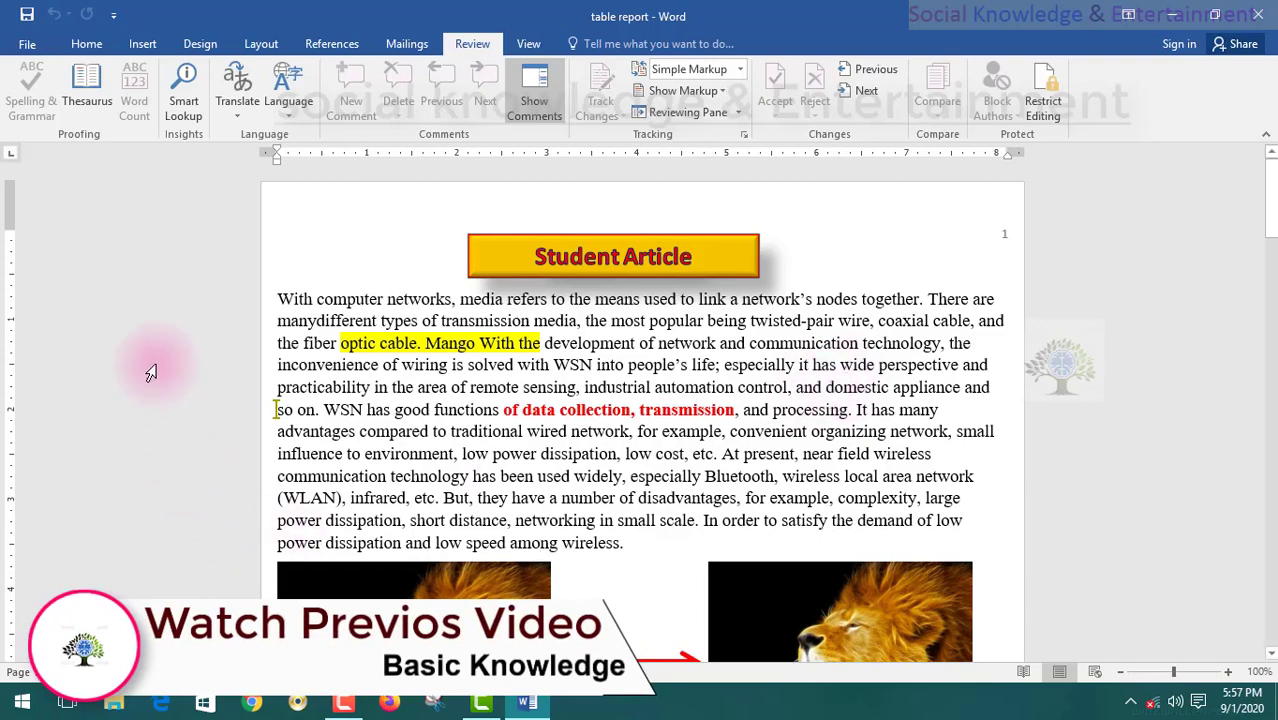
- View File > Info, then browse Start > All apps to the Microsoft Office 2016 programs
left_click(27, 43)
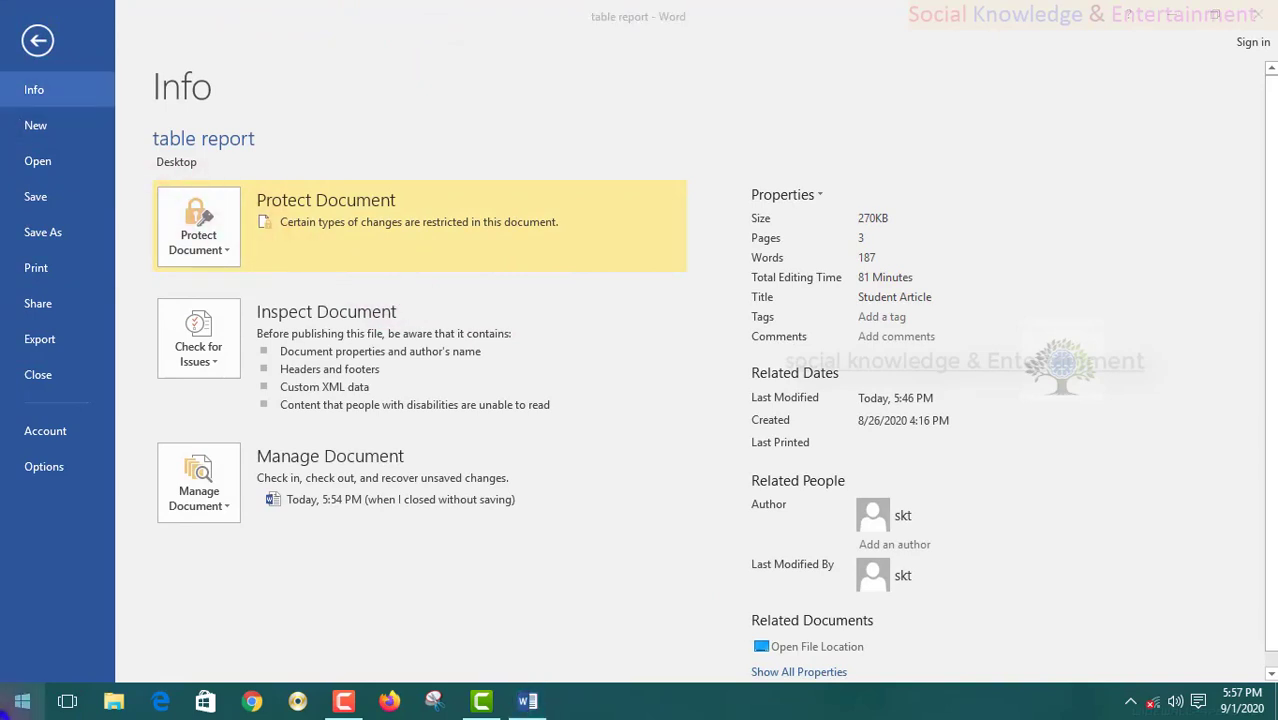
left_click(22, 700)
left_click(55, 662)
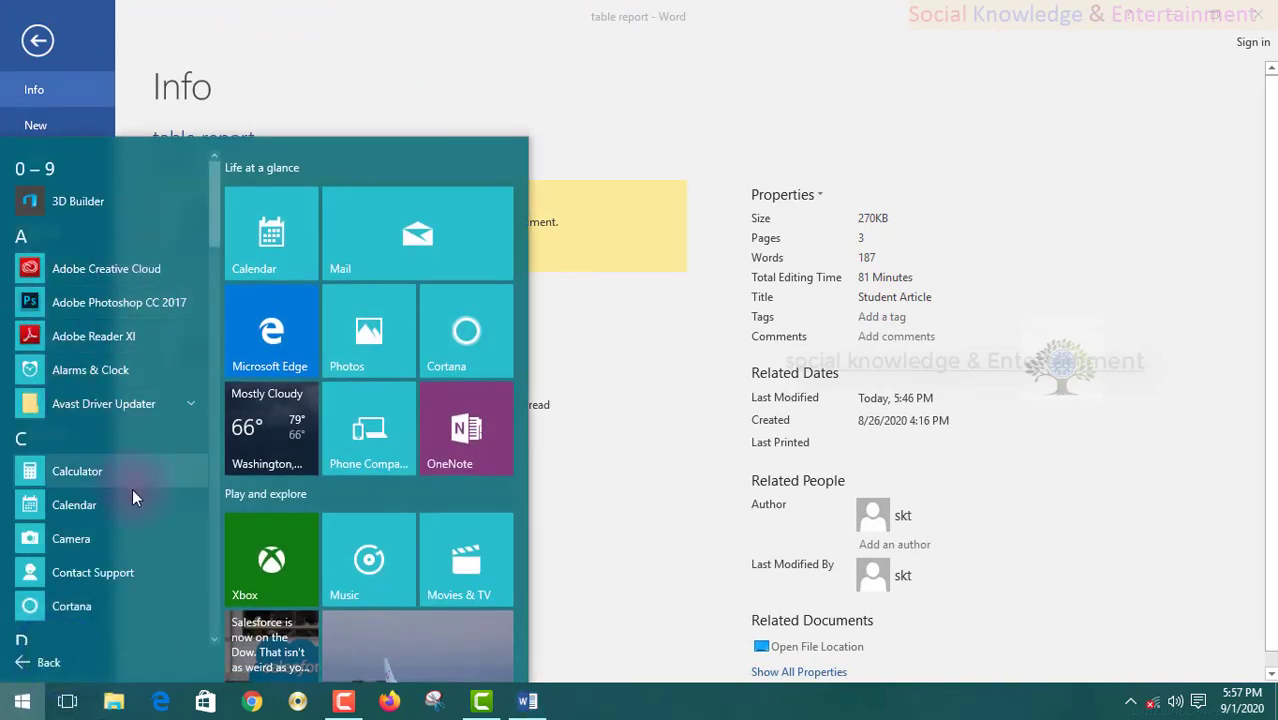
left_click(113, 423)
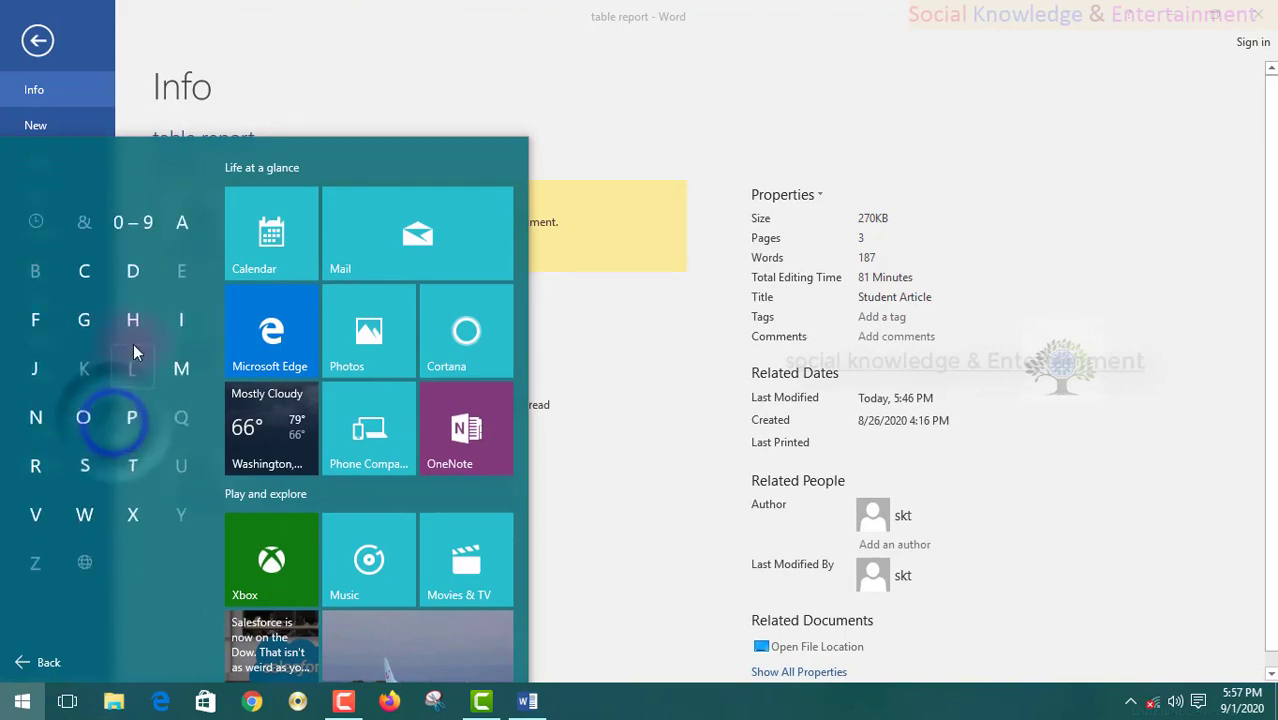
left_click(183, 366)
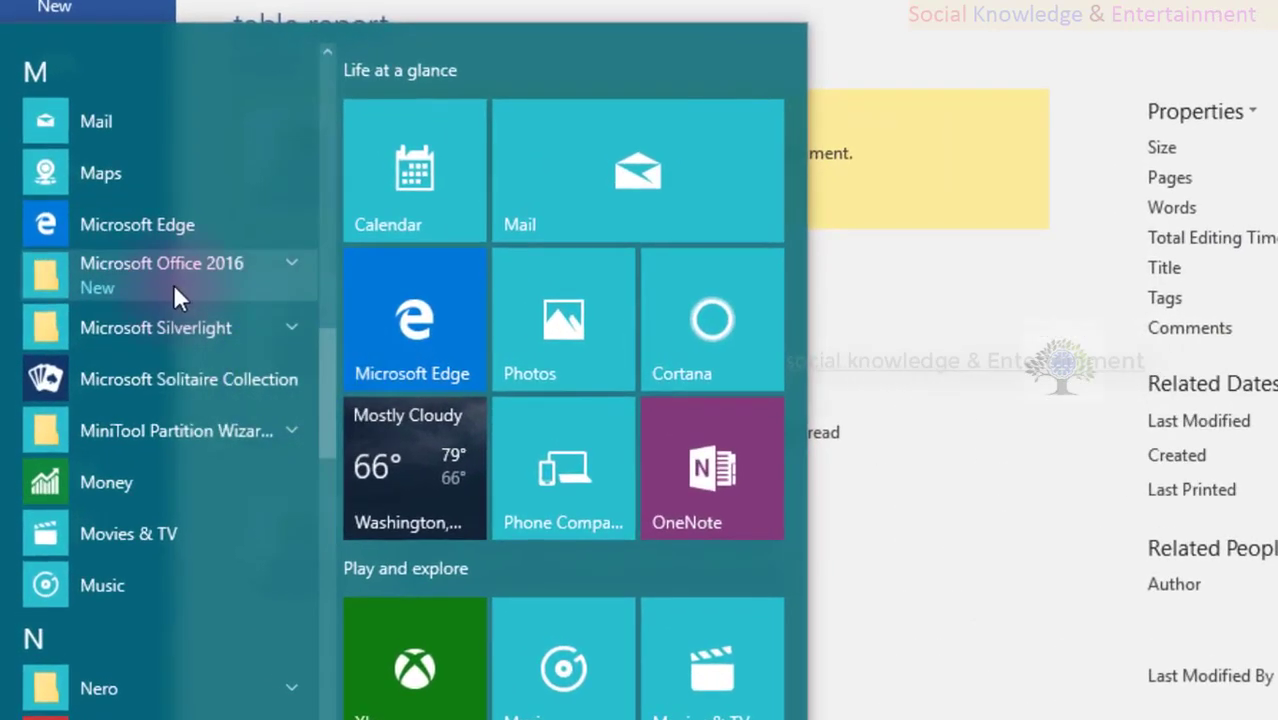
left_click(162, 275)
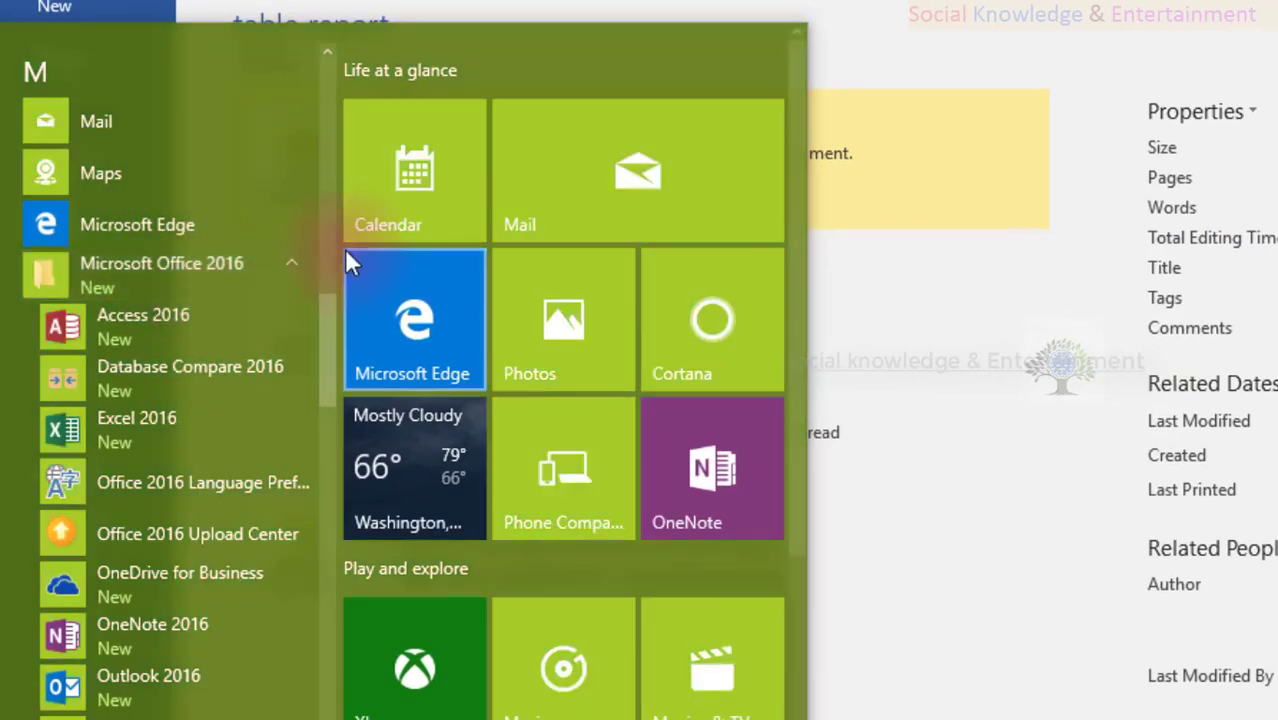
key("Escape")
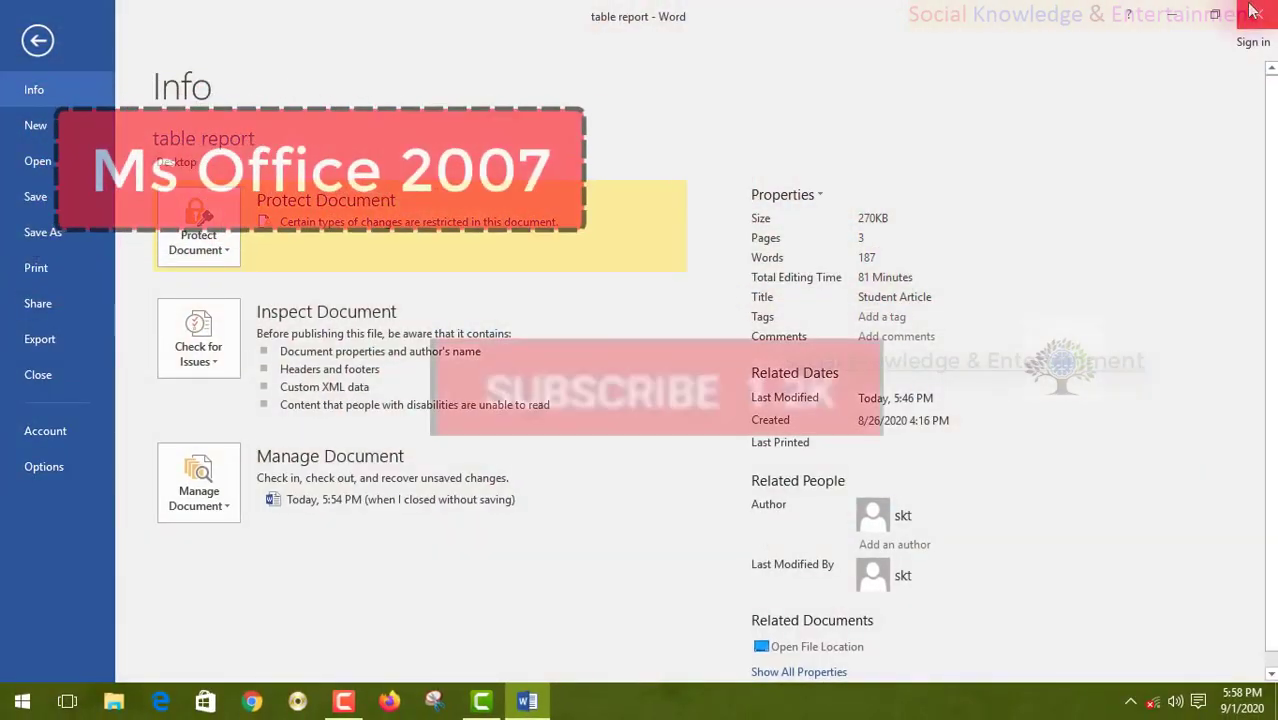
- Close Word, reopen 'table report', and view its File > Info restriction status
left_click(1252, 10)
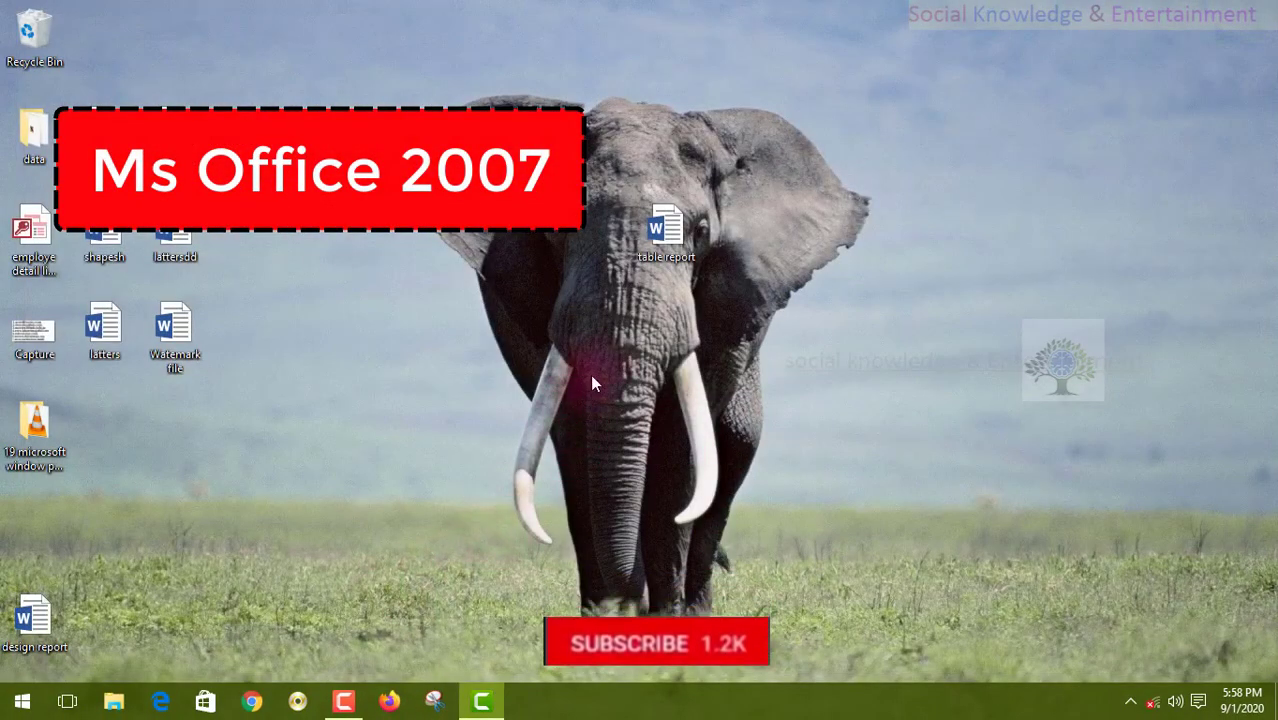
double_click(651, 257)
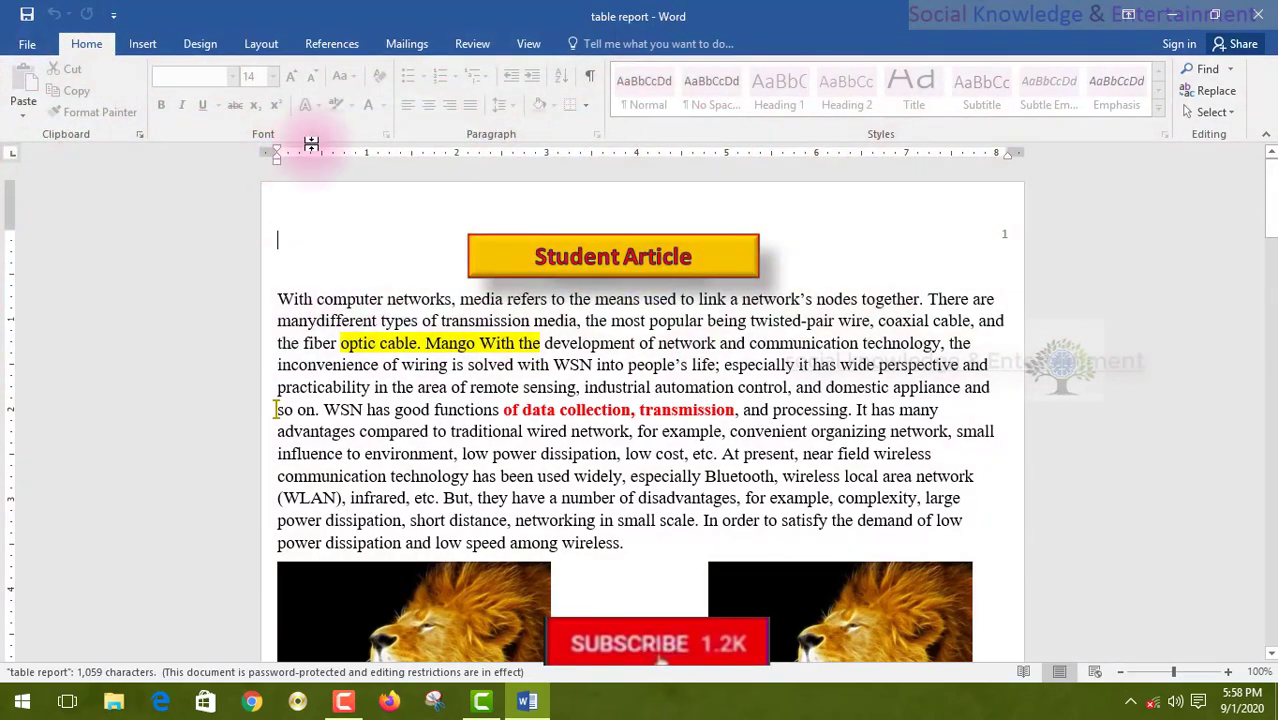
left_click(27, 47)
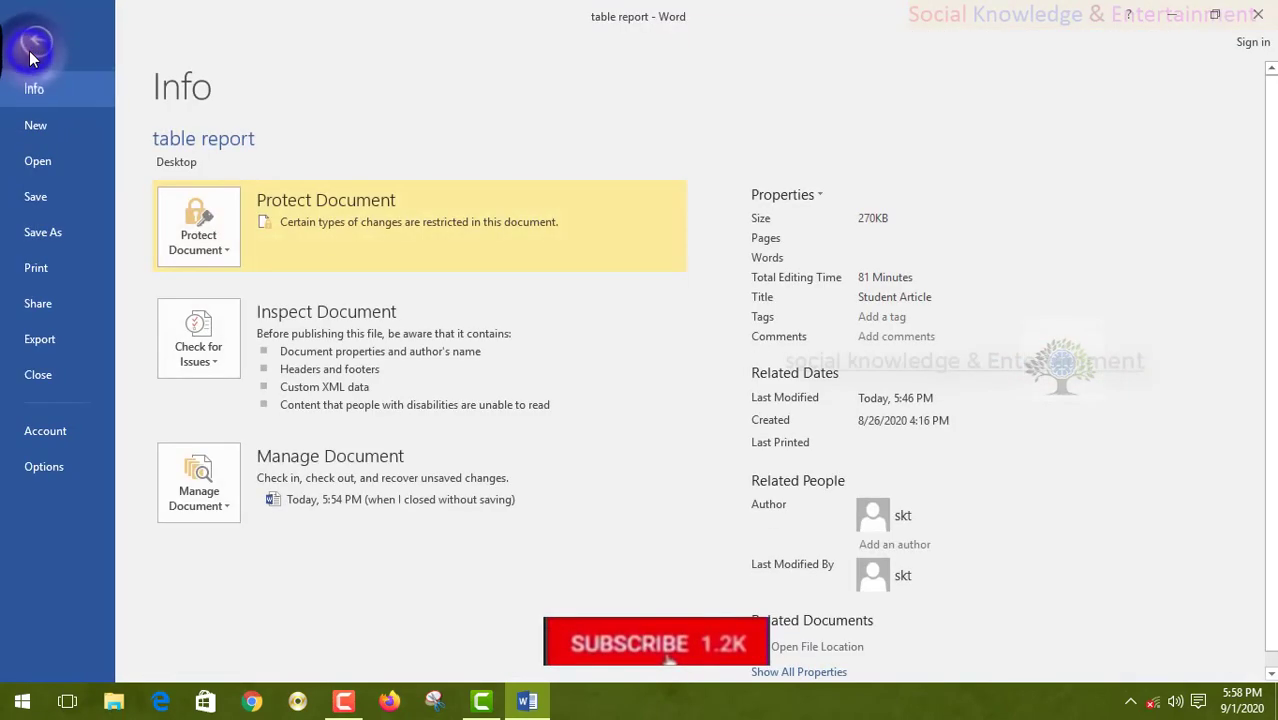
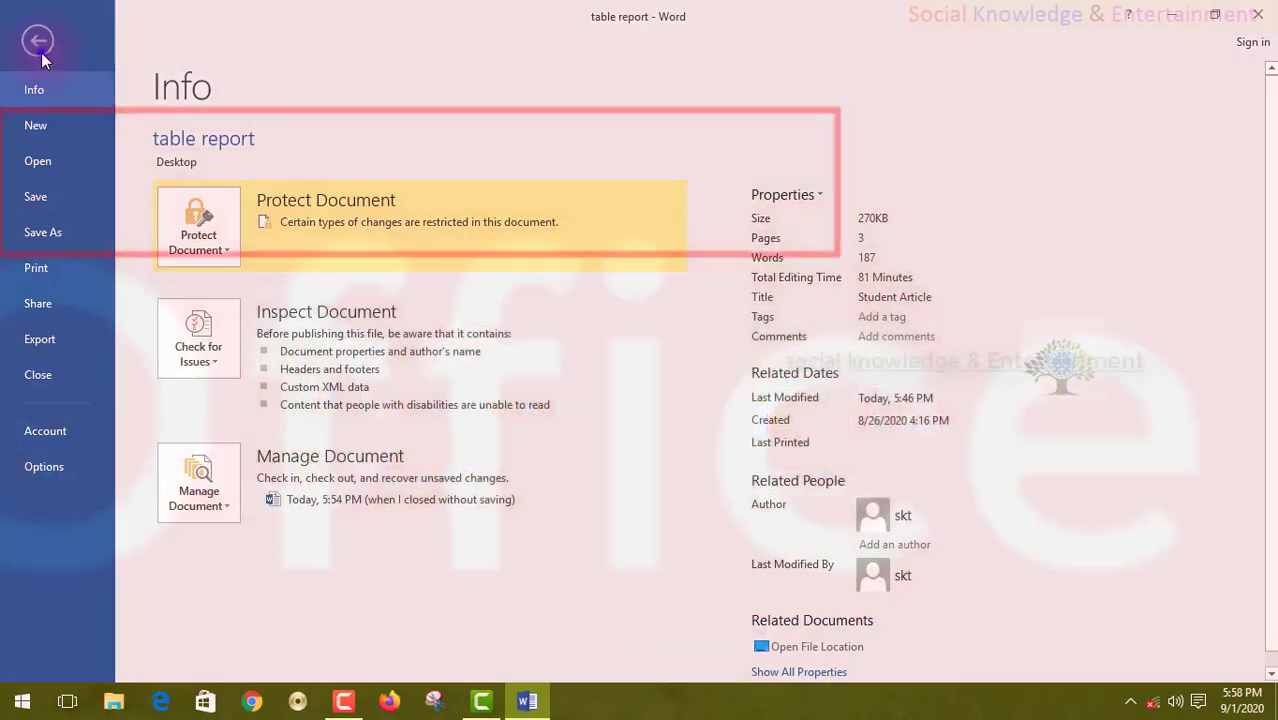
- Leave the Info page, close Word, and reopen table report from the desktop
left_click(41, 52)
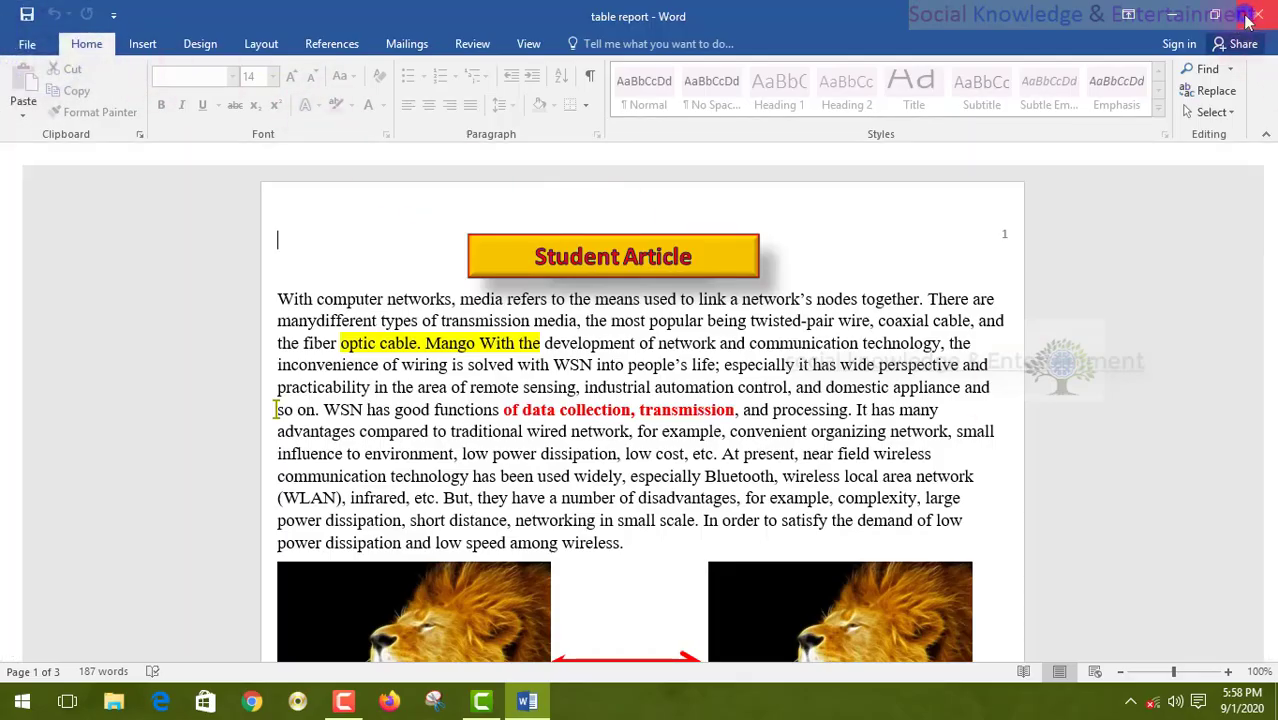
left_click(1256, 15)
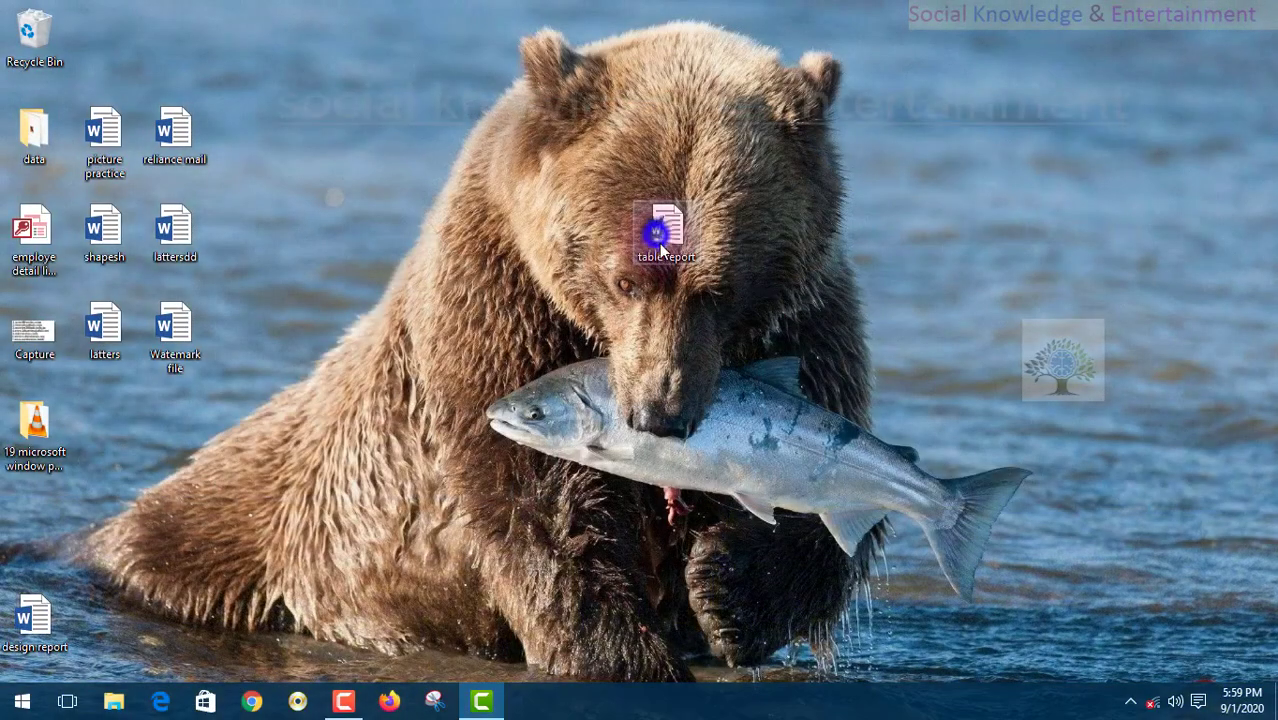
left_click_drag(655, 234, 659, 326)
double_click(657, 320)
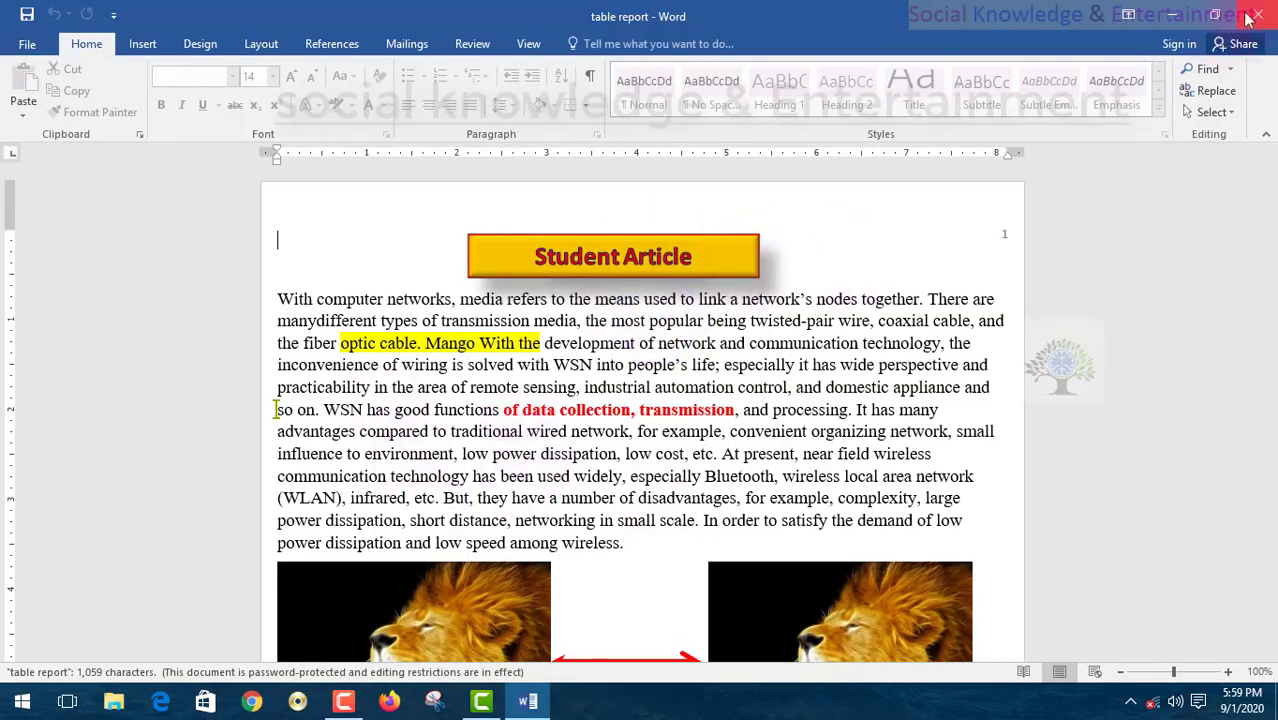
- Try selecting the article text, then close and reopen table report
triple_click(229, 257)
scroll(229, 257, "down", 20)
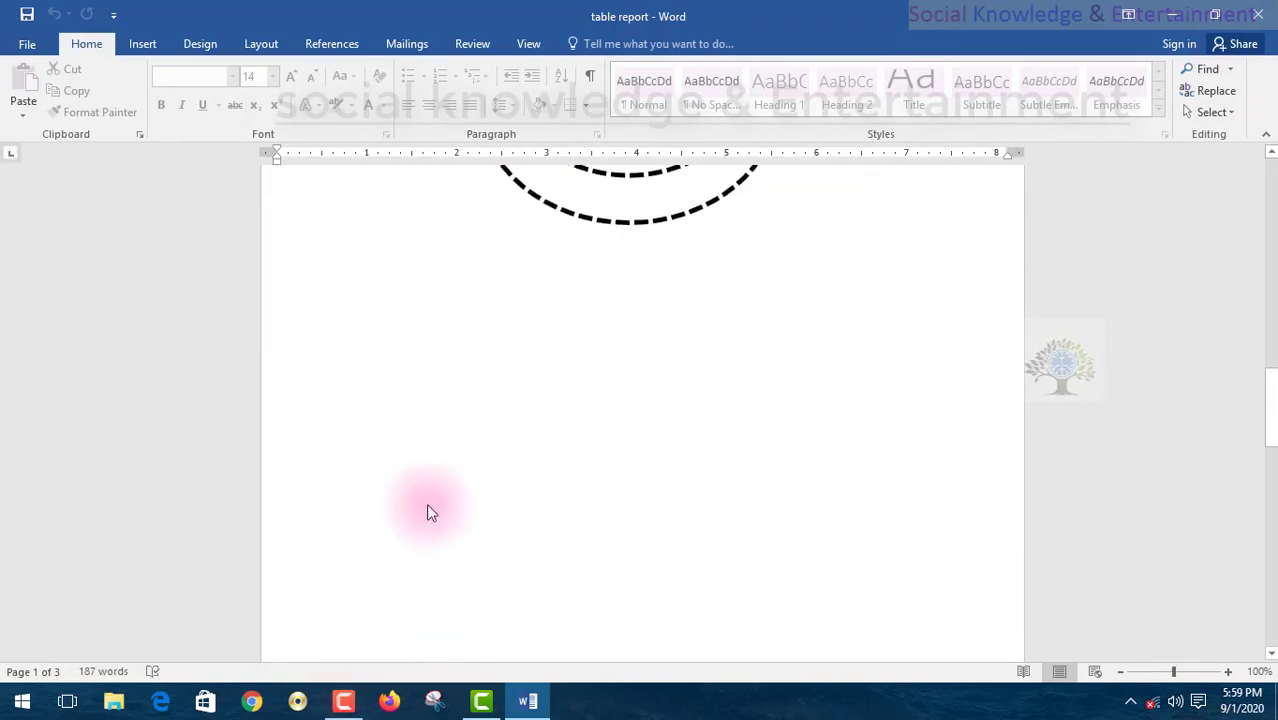
left_click(1258, 14)
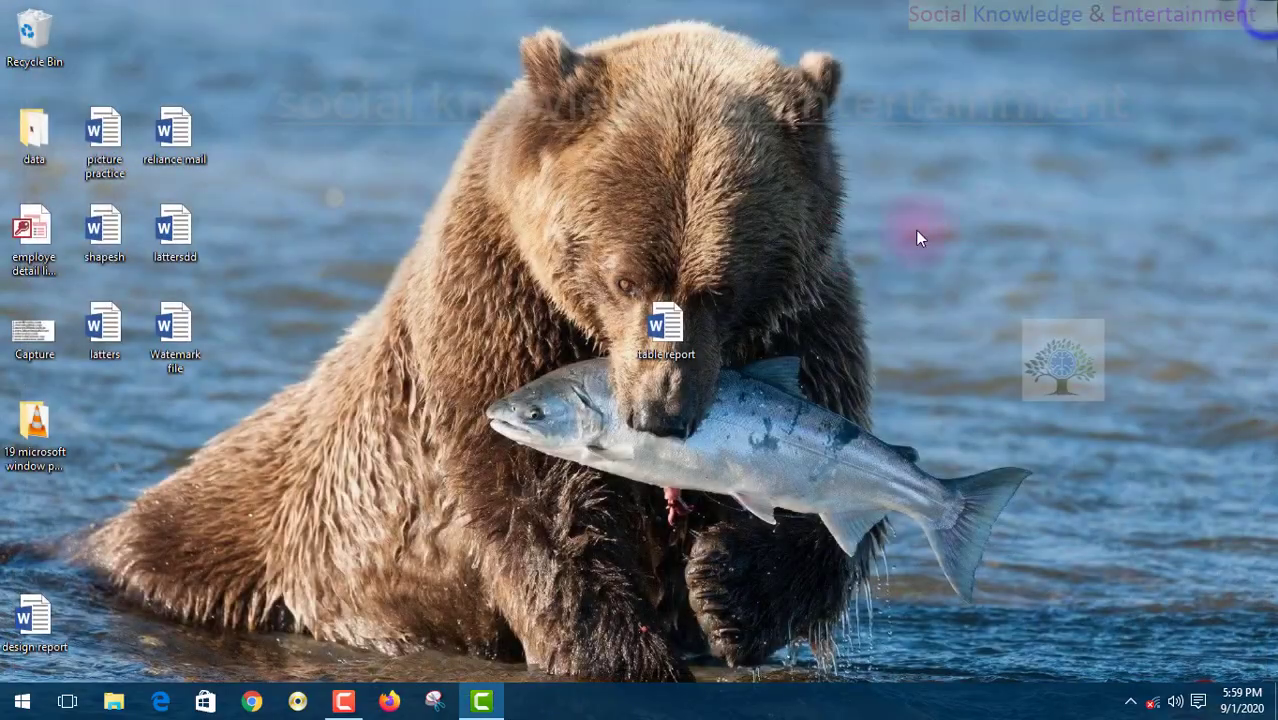
double_click(666, 327)
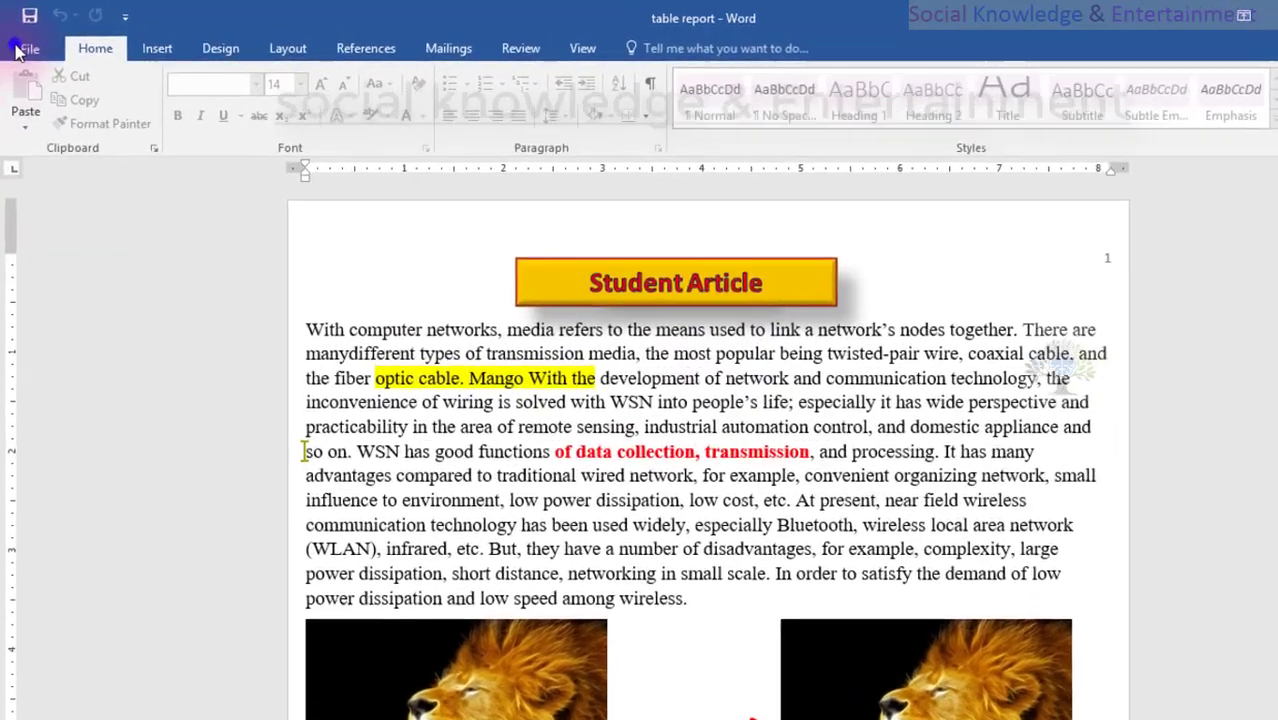
- Encrypt table report with a password via Protect Document, entering the password twice
left_click(17, 45)
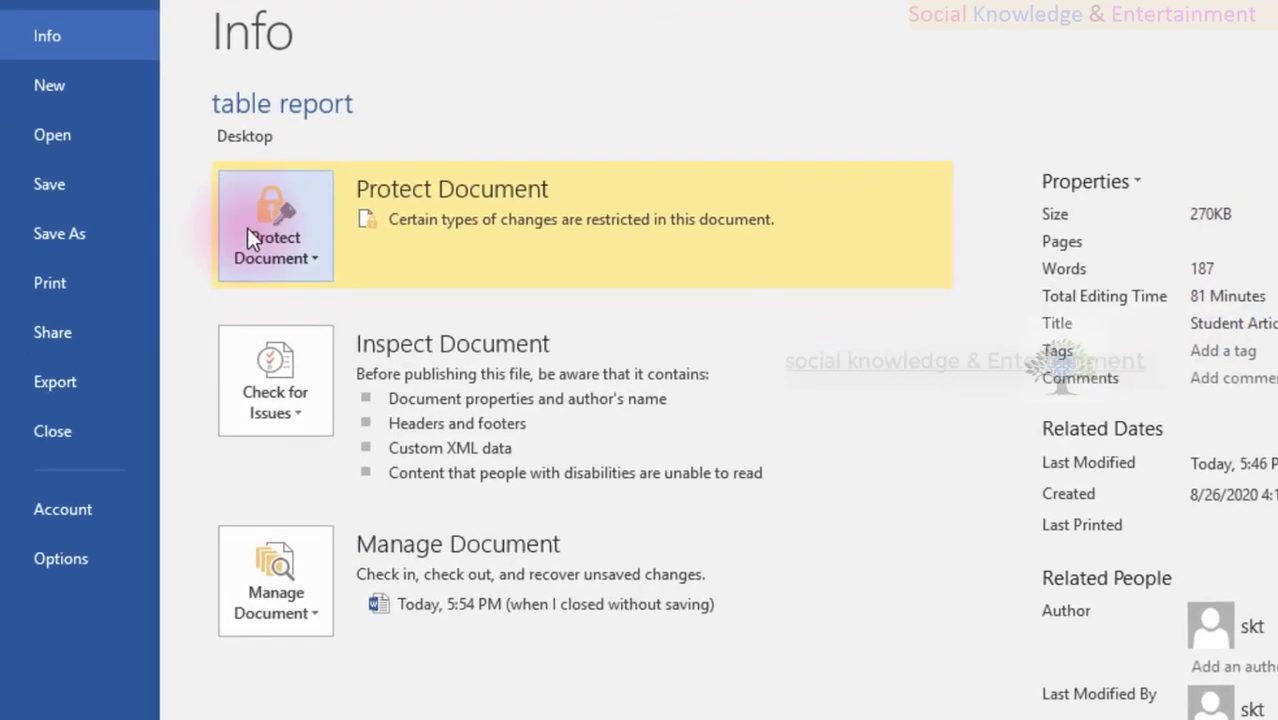
left_click(289, 225)
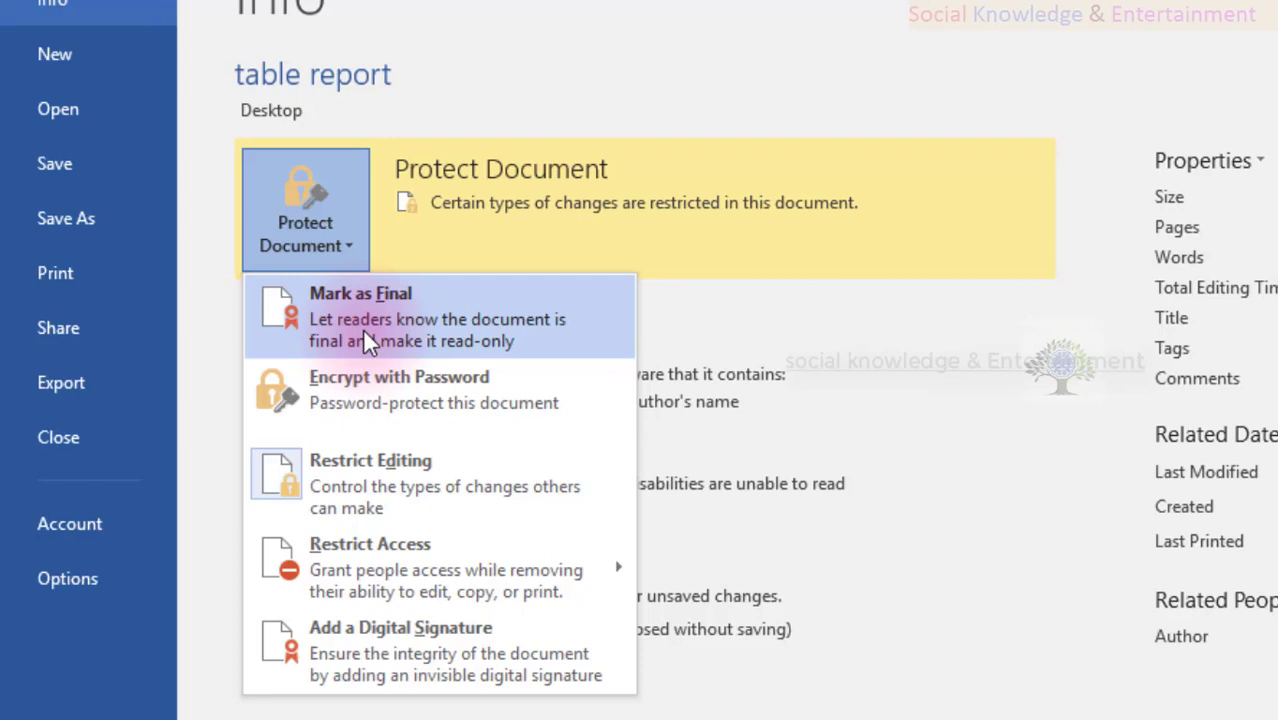
left_click(355, 384)
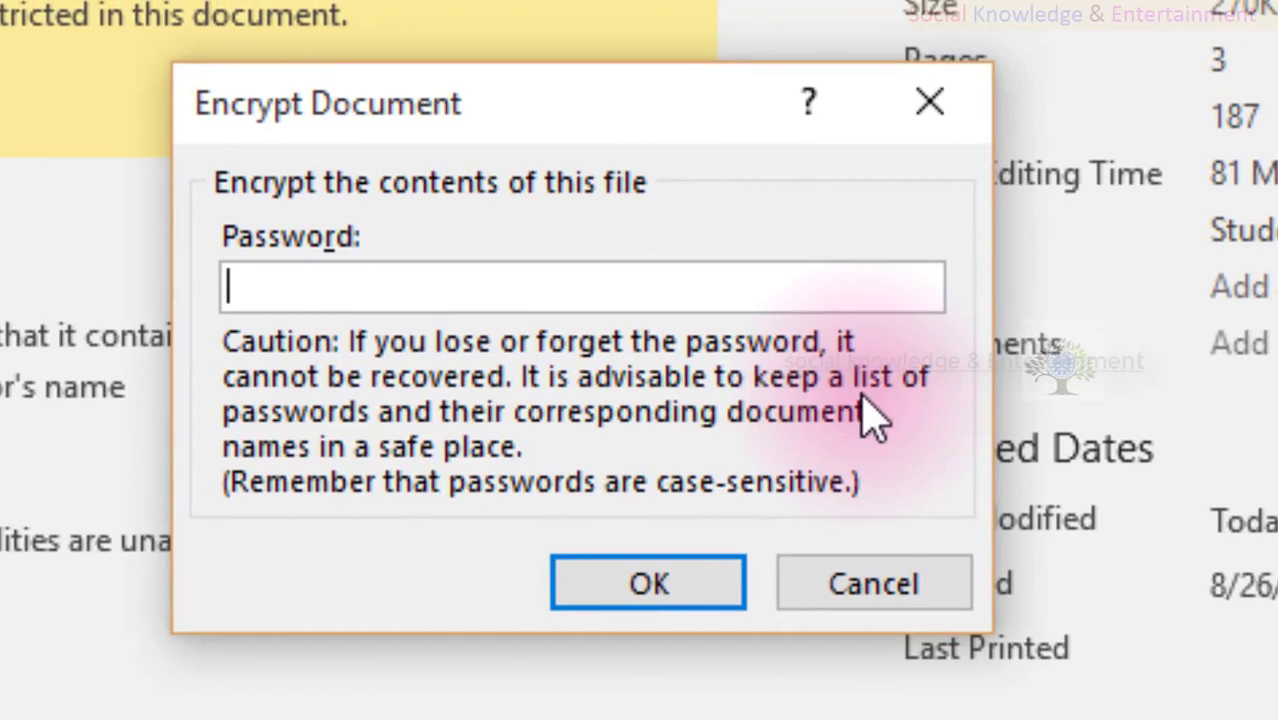
type("123456")
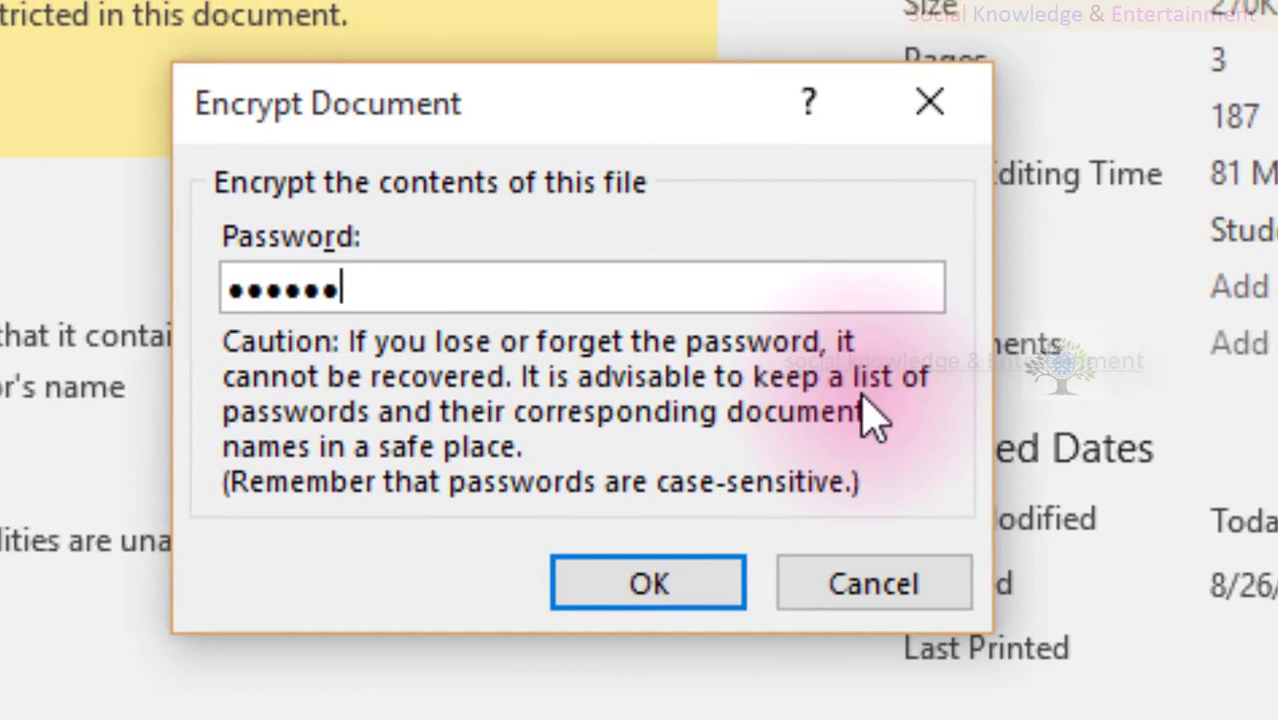
left_click(706, 594)
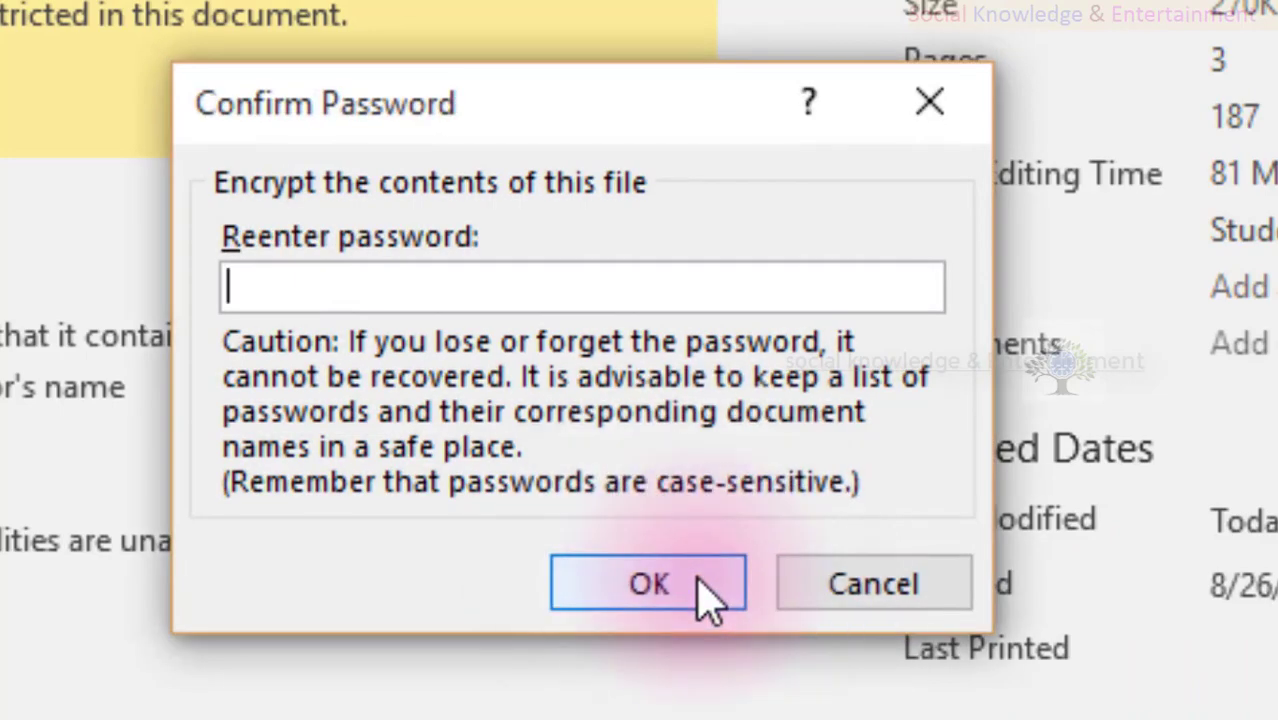
type("123")
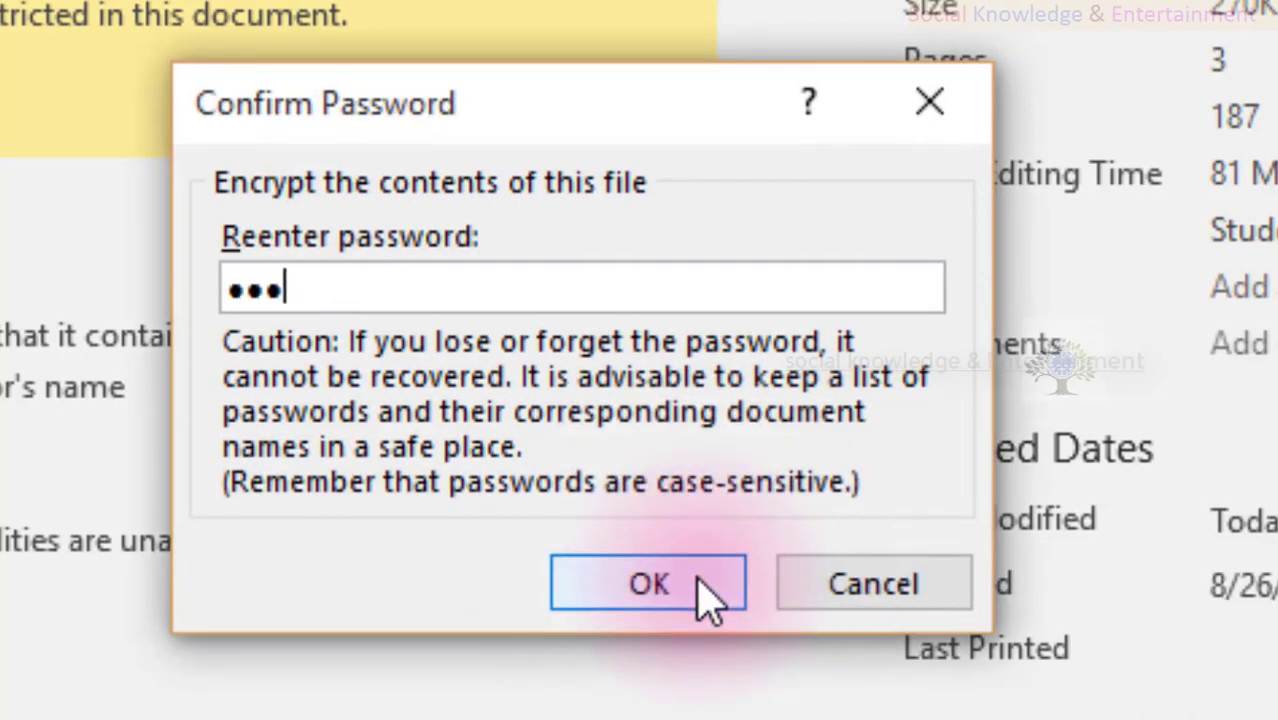
type("456")
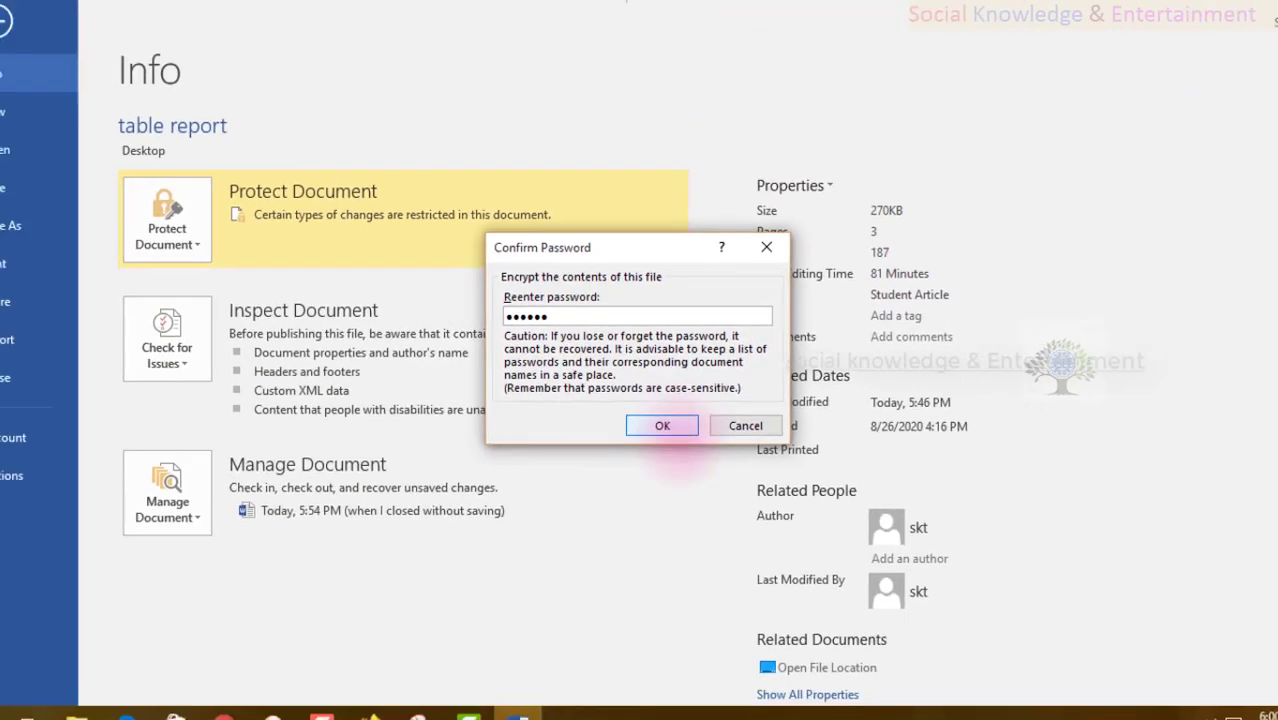
left_click(662, 418)
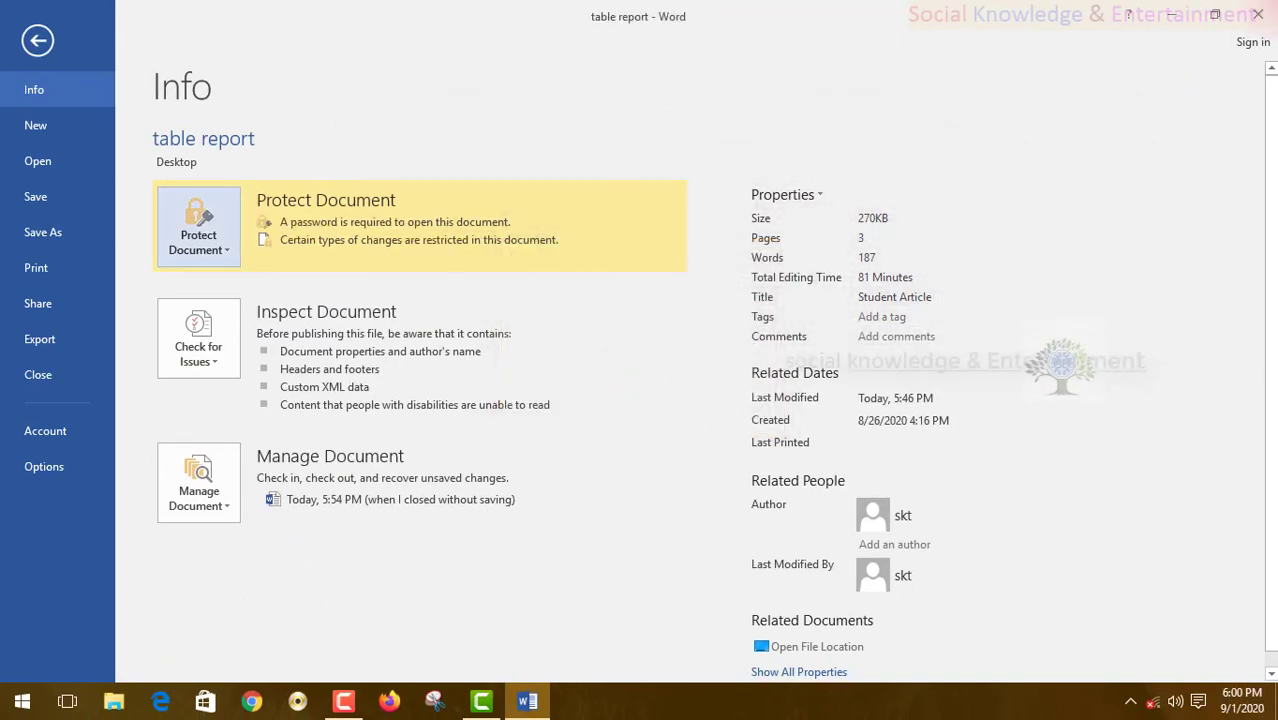
- Save and close table report, then reopen it and cancel the password prompt
left_click(1258, 14)
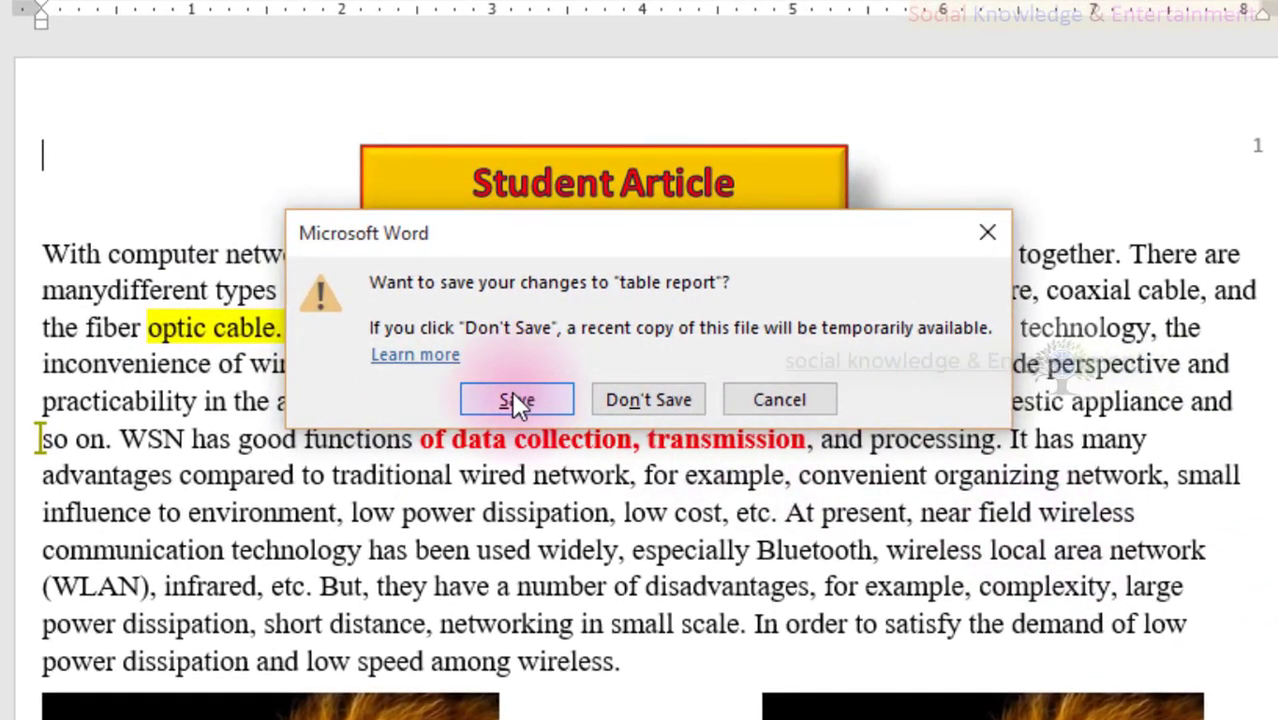
left_click(516, 400)
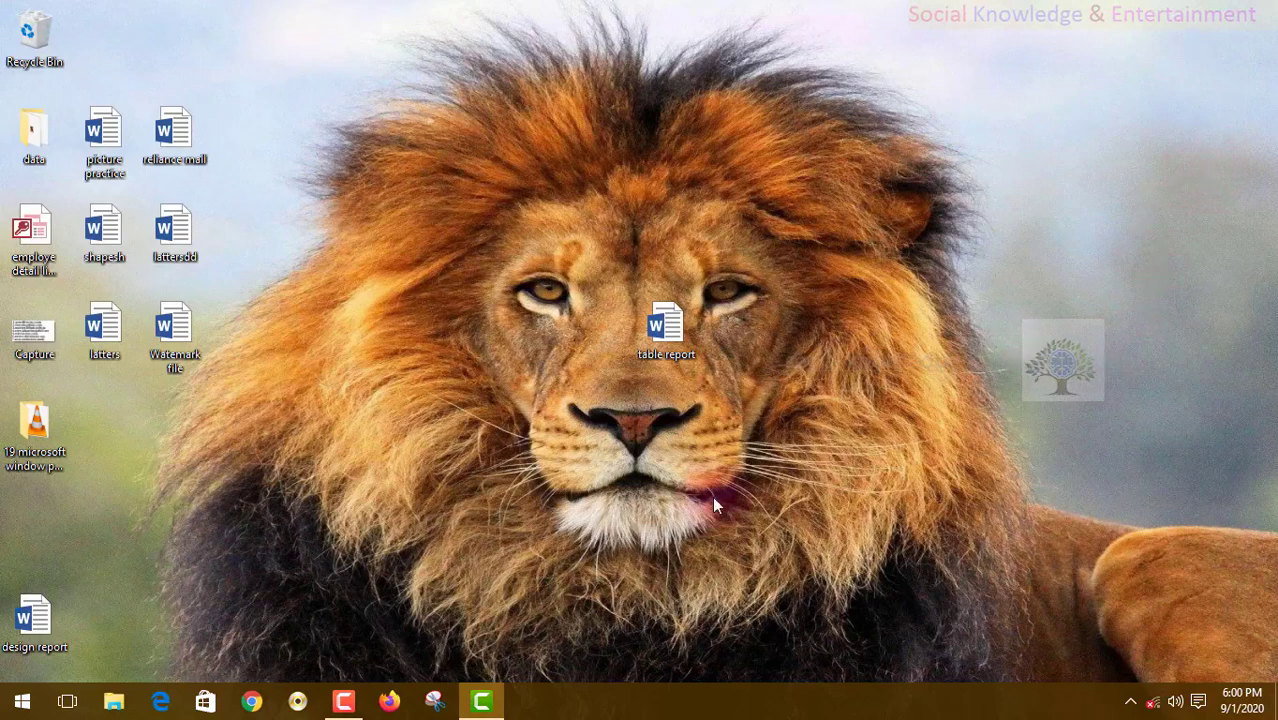
double_click(665, 346)
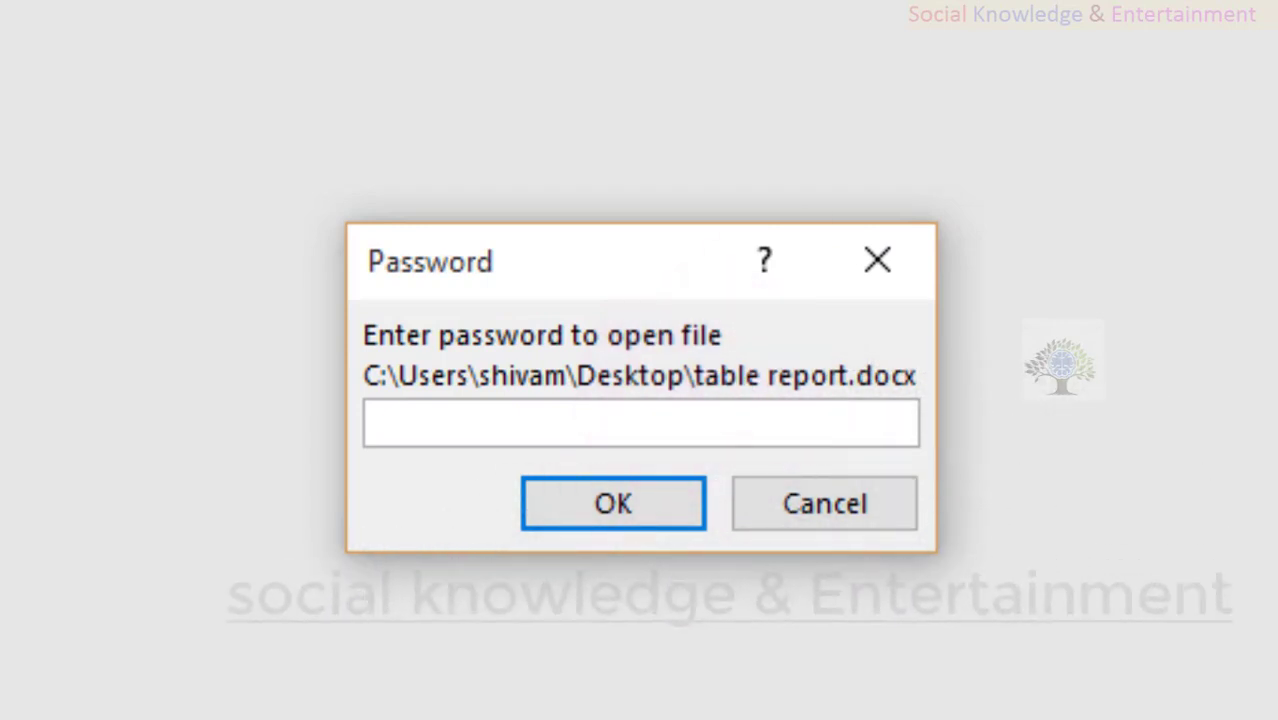
left_click(893, 514)
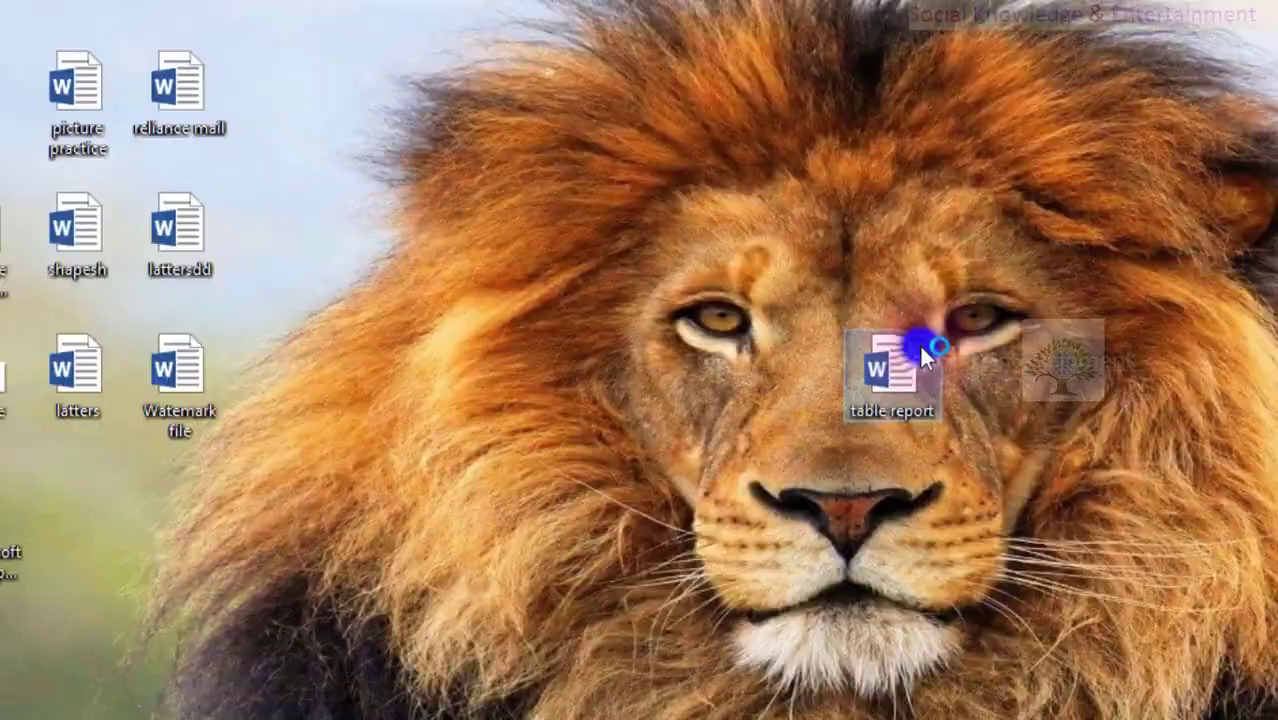
- Reopen table report, cancel the password prompt again, and select the Watermark file
double_click(915, 350)
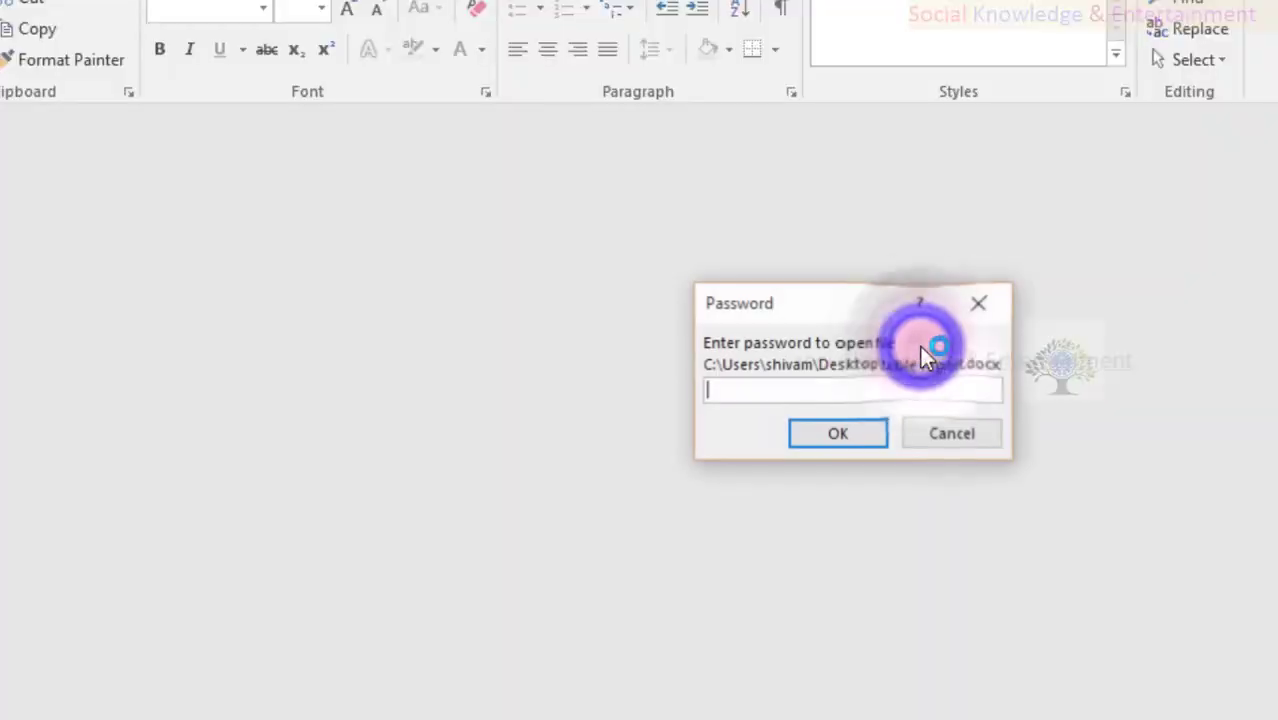
left_click(974, 446)
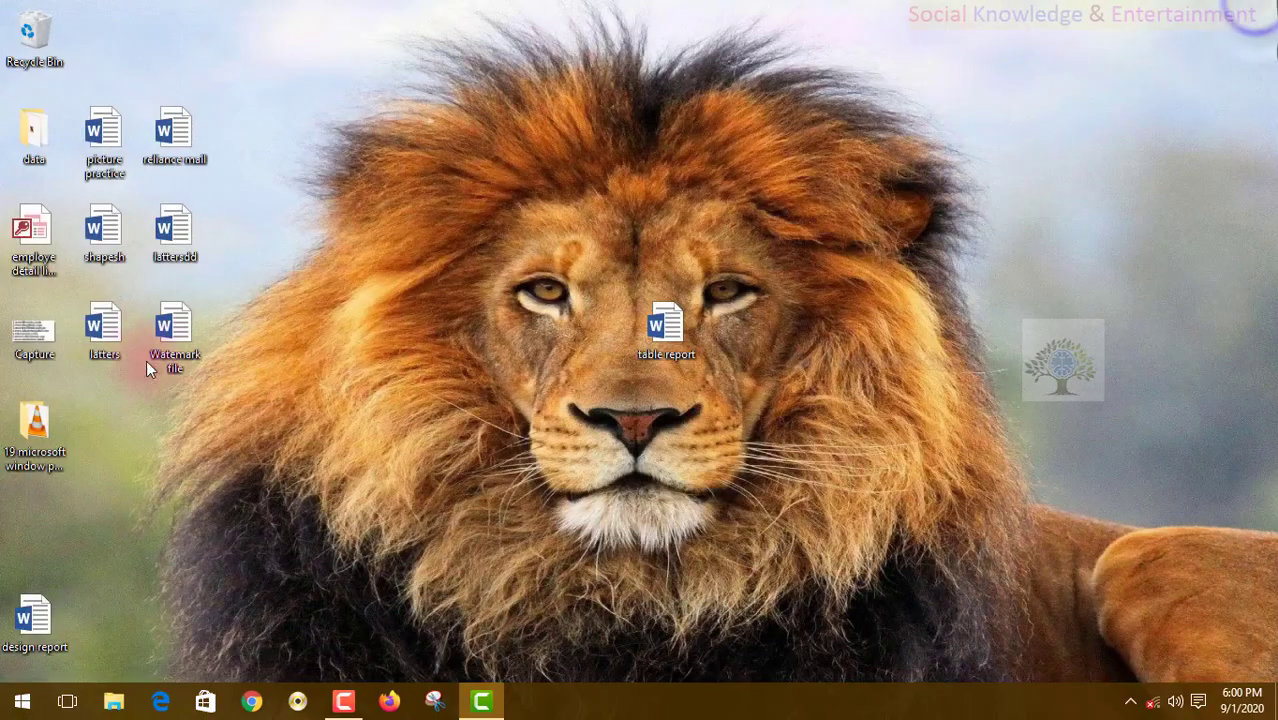
left_click(145, 342)
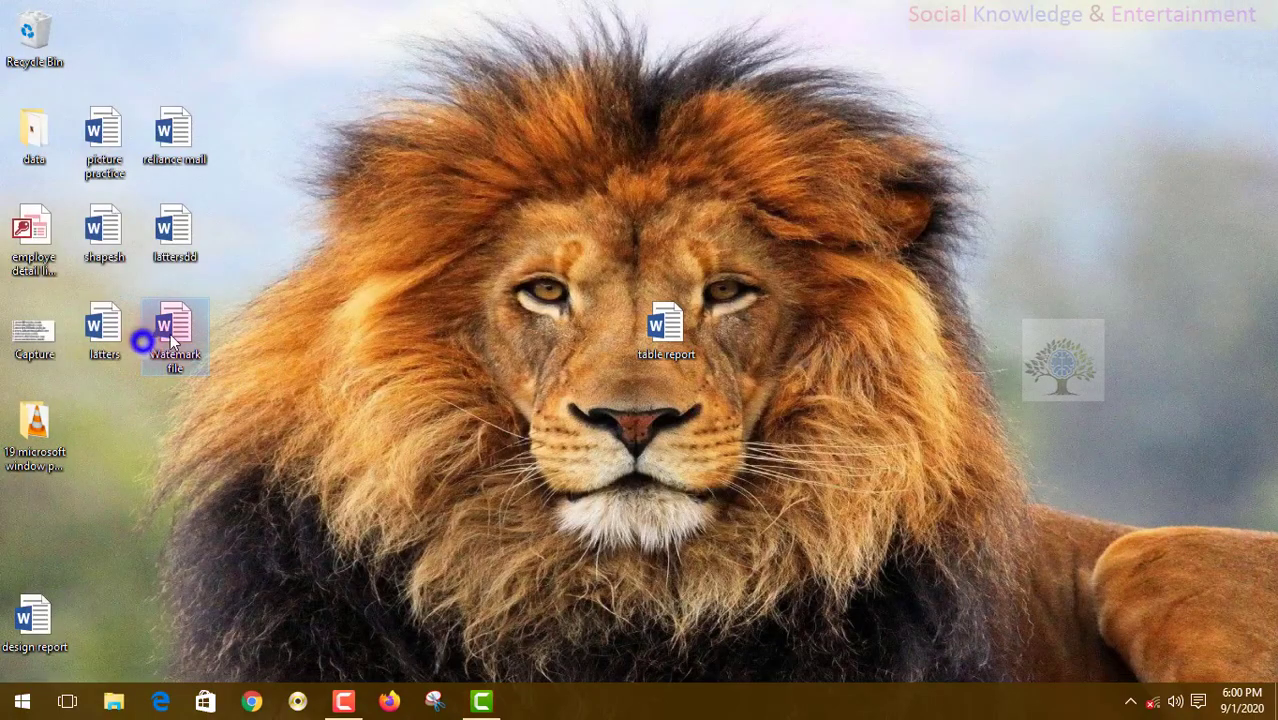
- Open the Watermark file and type 'detgdgdfg' after 'I Don't Believe You.'
double_click(170, 333)
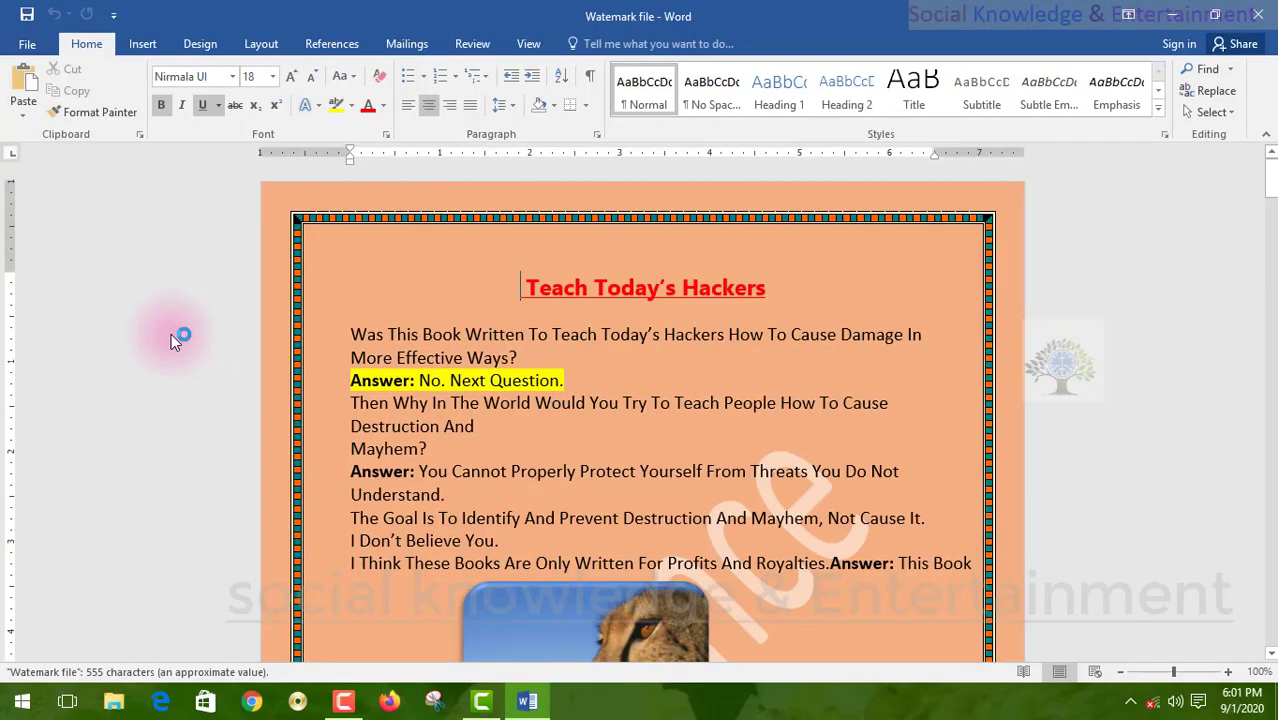
scroll(990, 500, "down", 14)
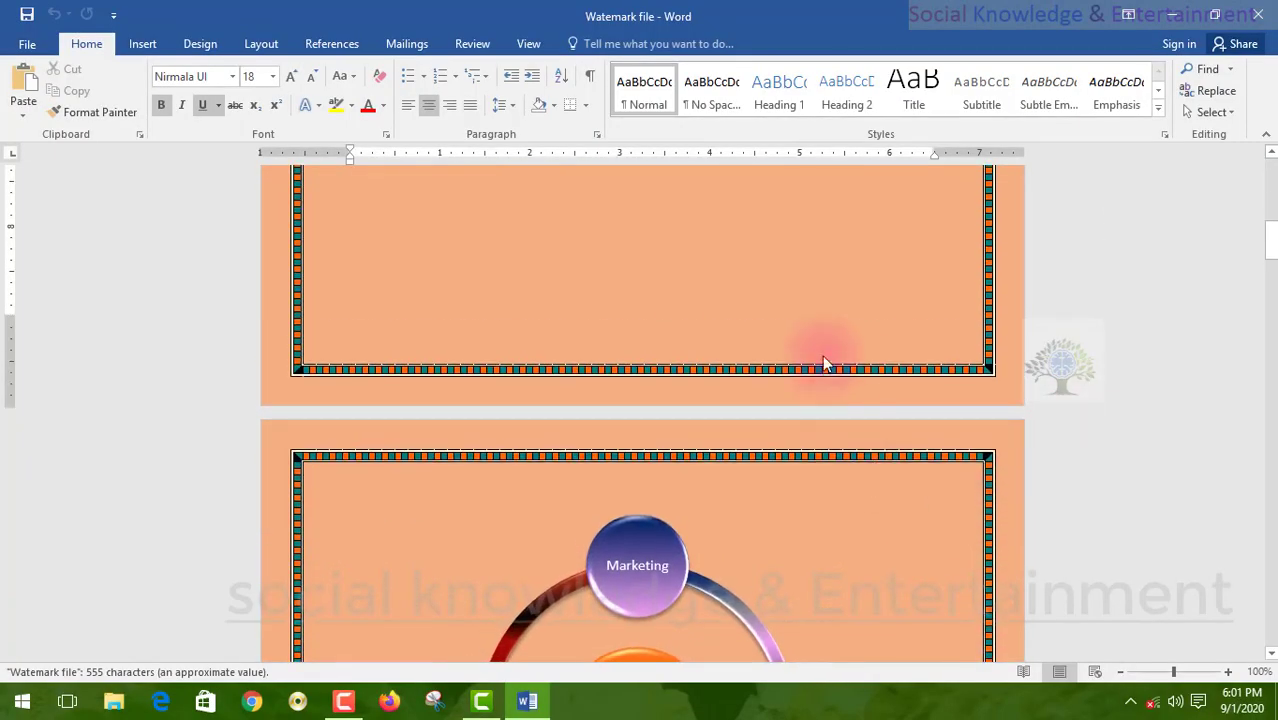
scroll(800, 355, "up", 10)
left_click(470, 45)
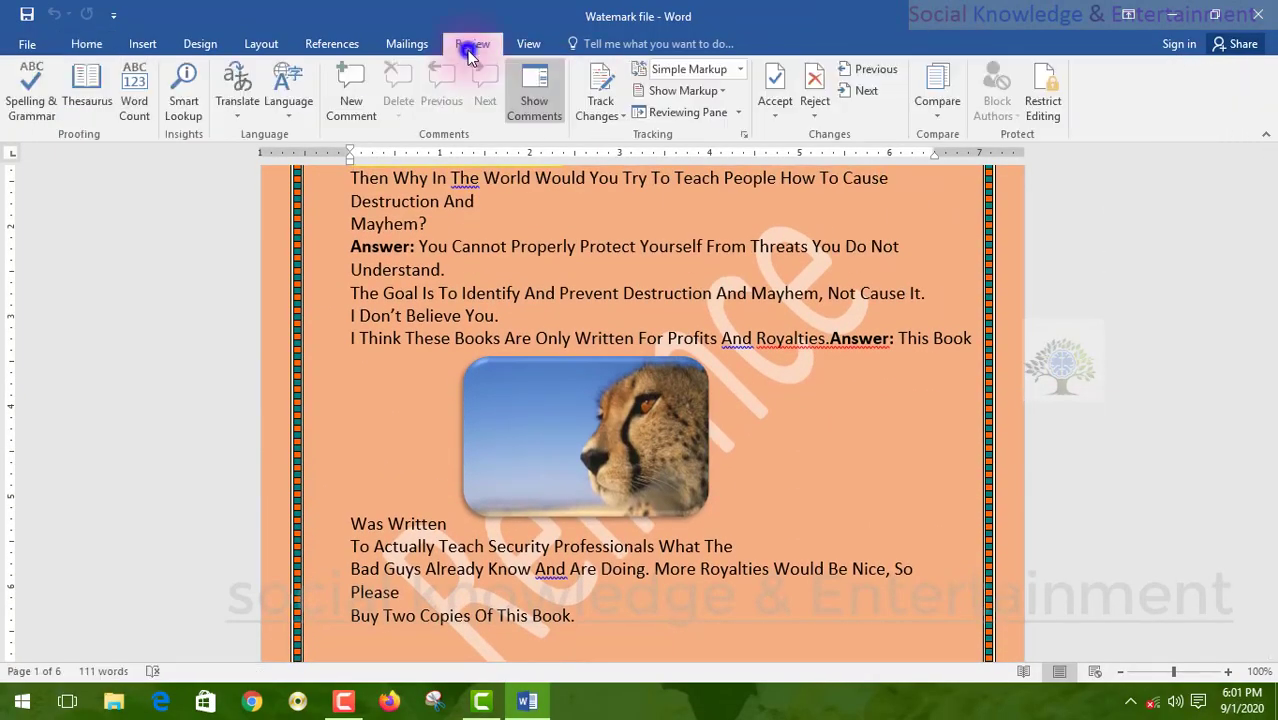
left_click(639, 311)
type("detgdgdfg")
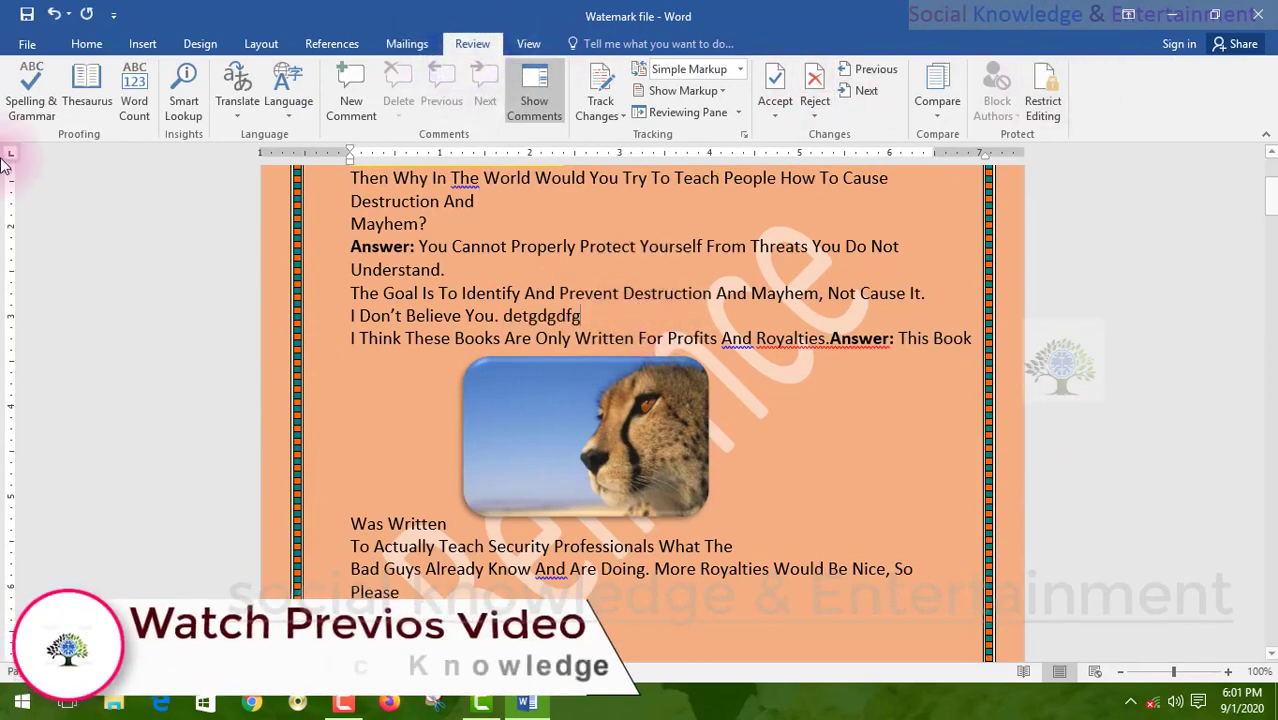
left_click(27, 44)
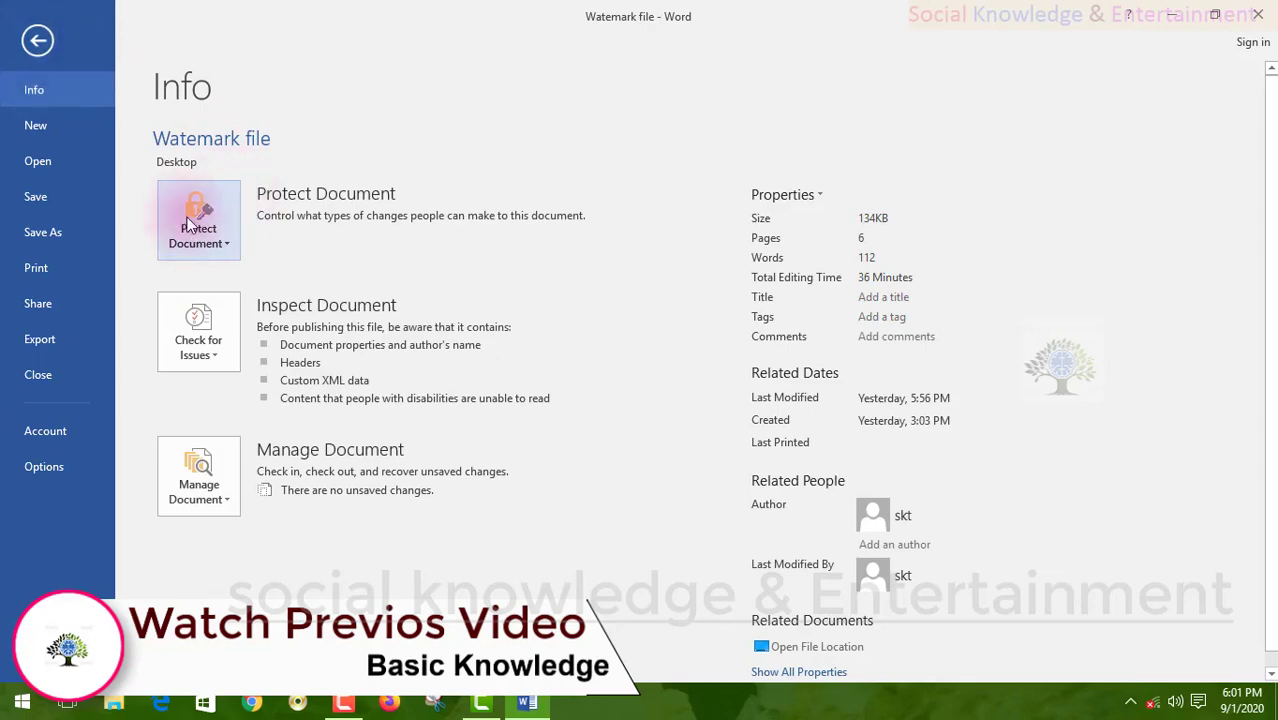
- Close the Watermark file without saving and start opening table report
left_click(1258, 14)
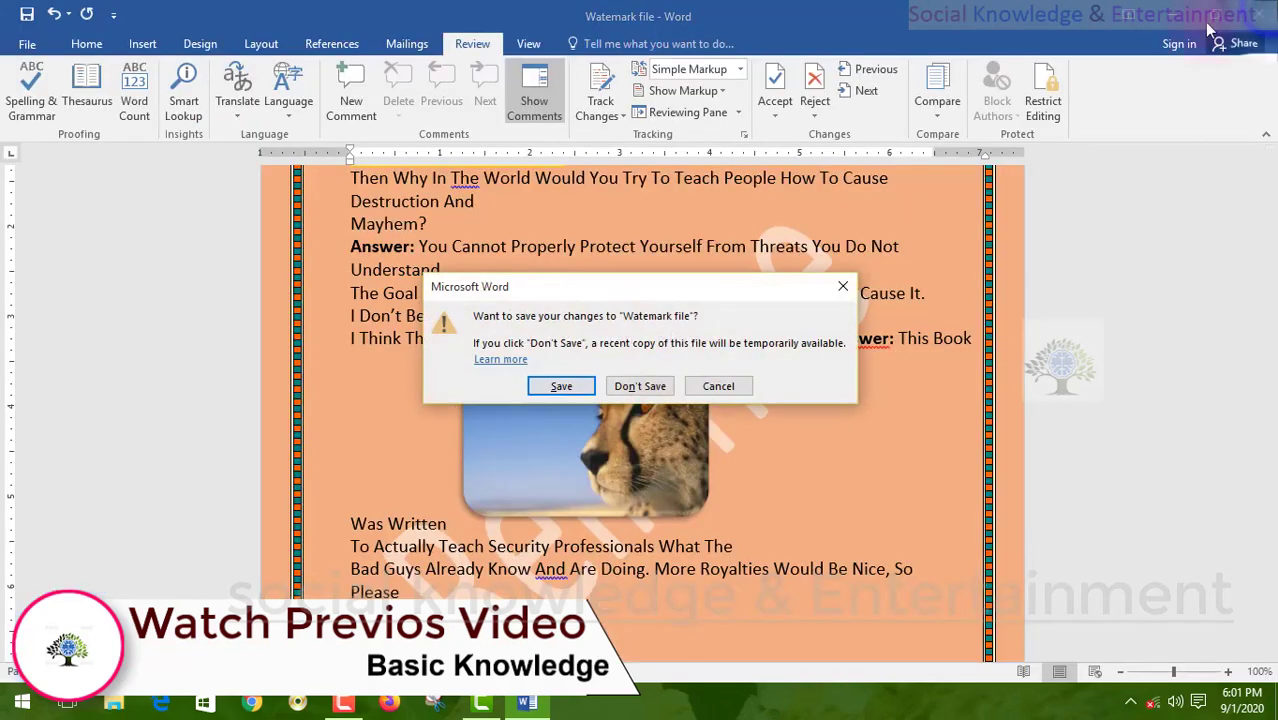
left_click(622, 388)
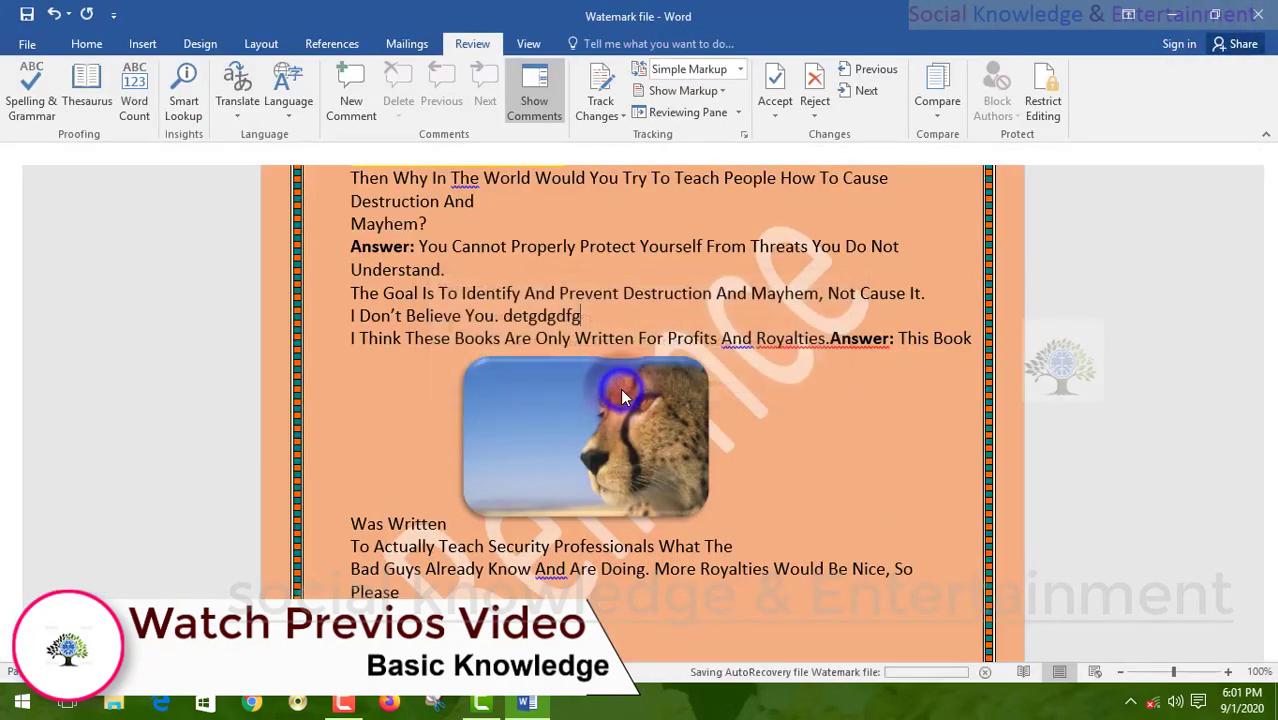
double_click(668, 336)
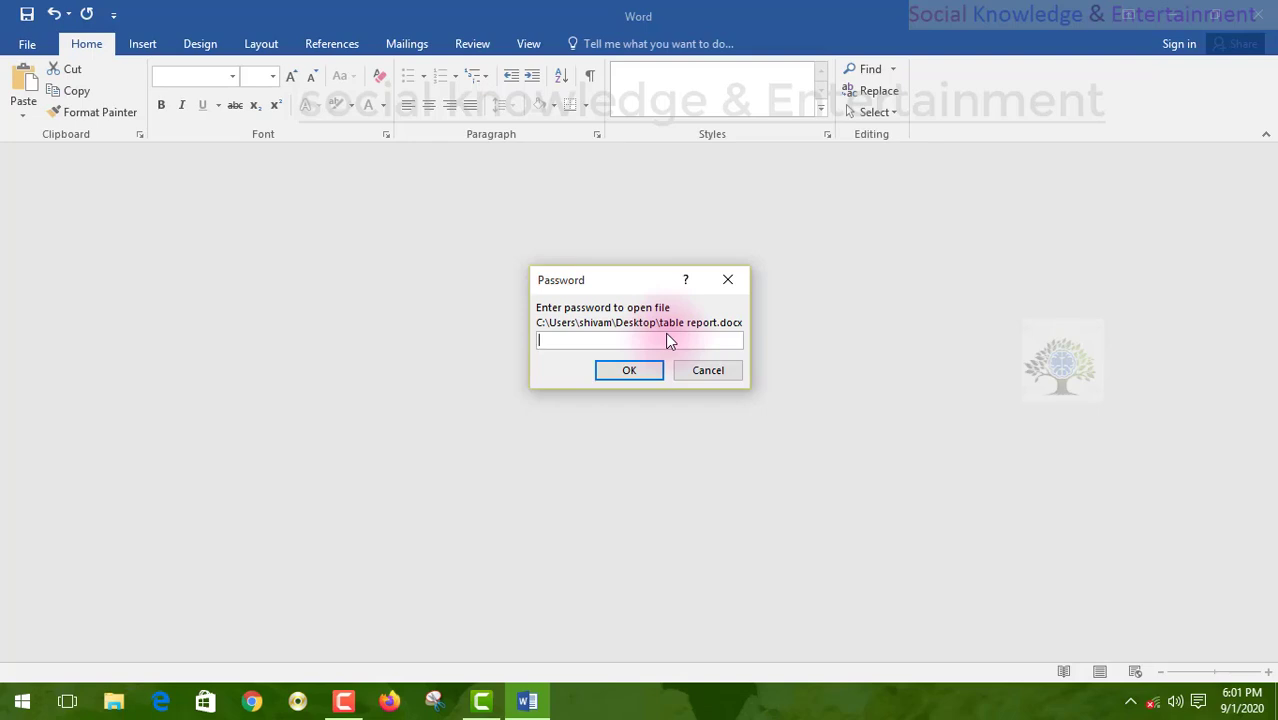
- Try opening table report with wrong passwords and dismiss the incorrect-password warning
type("1234")
type("5")
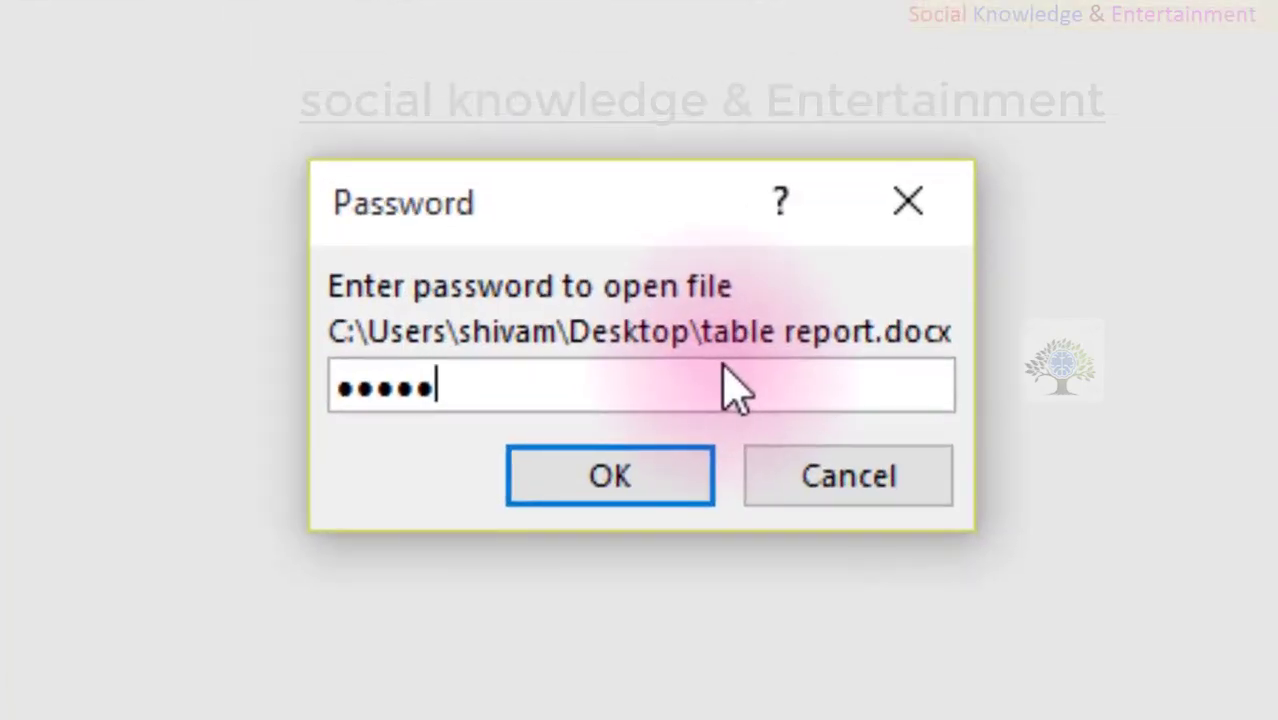
type("67890123")
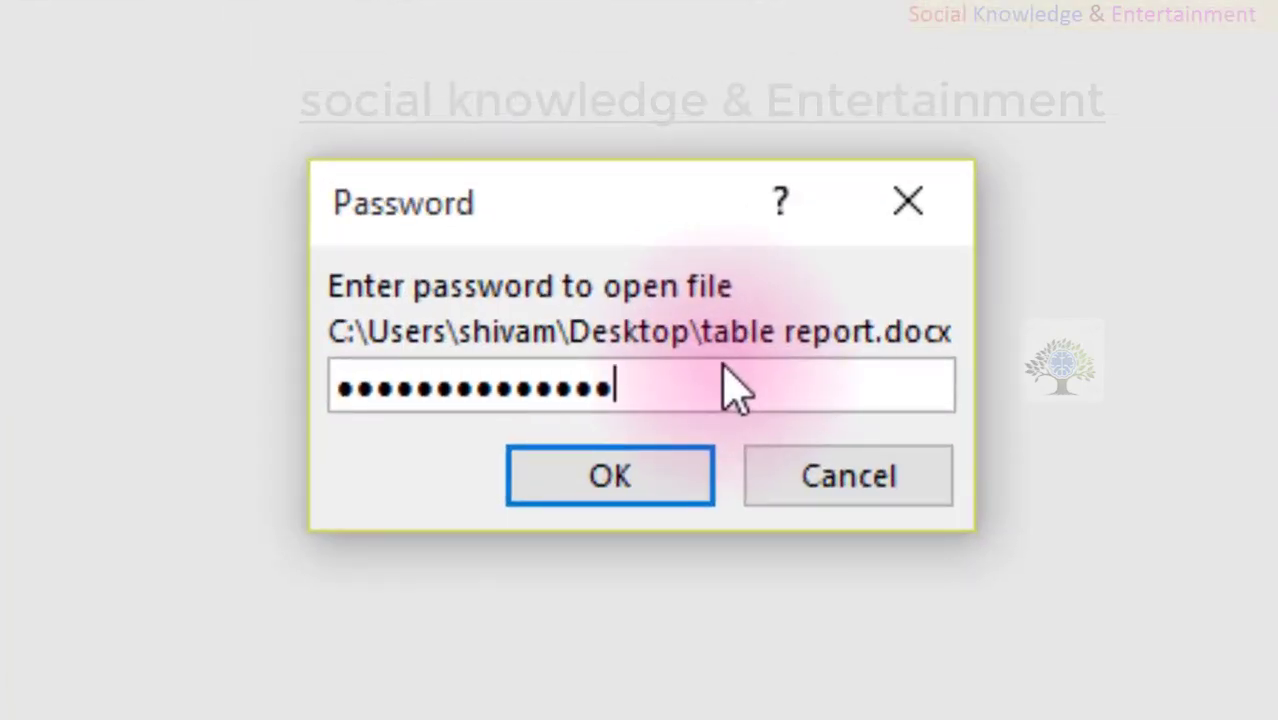
key("Return")
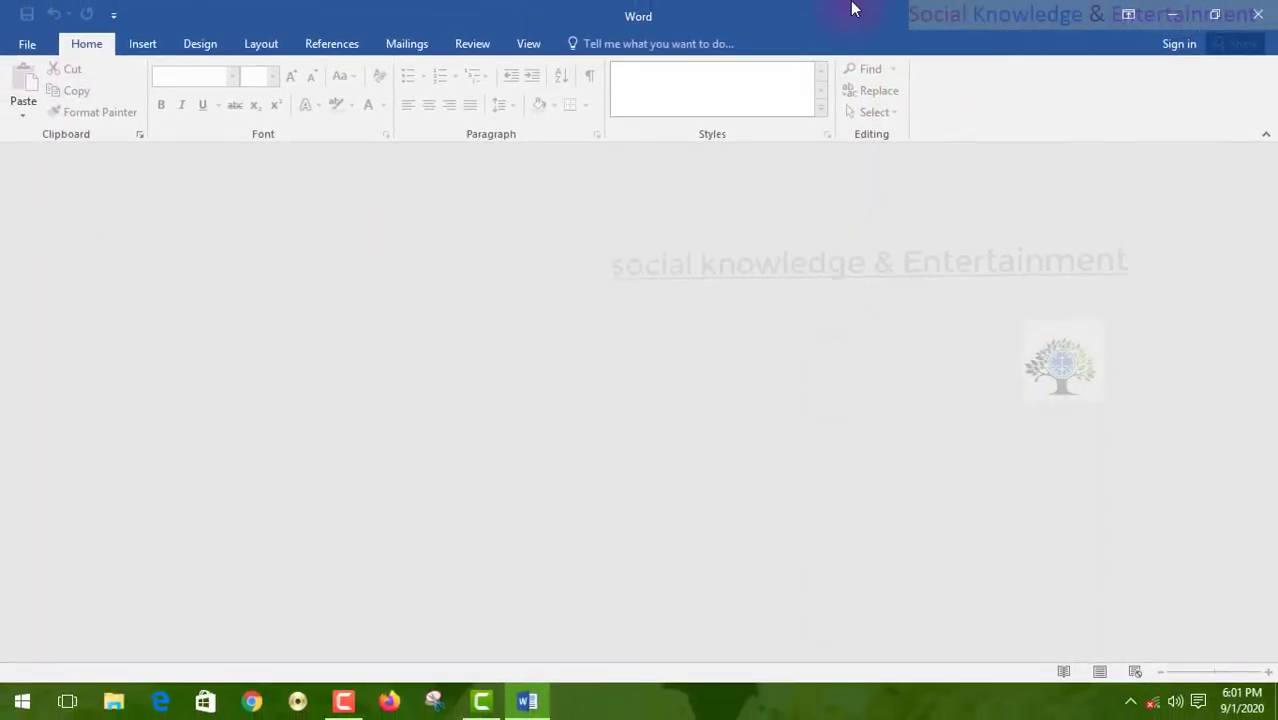
left_click(1255, 10)
double_click(680, 333)
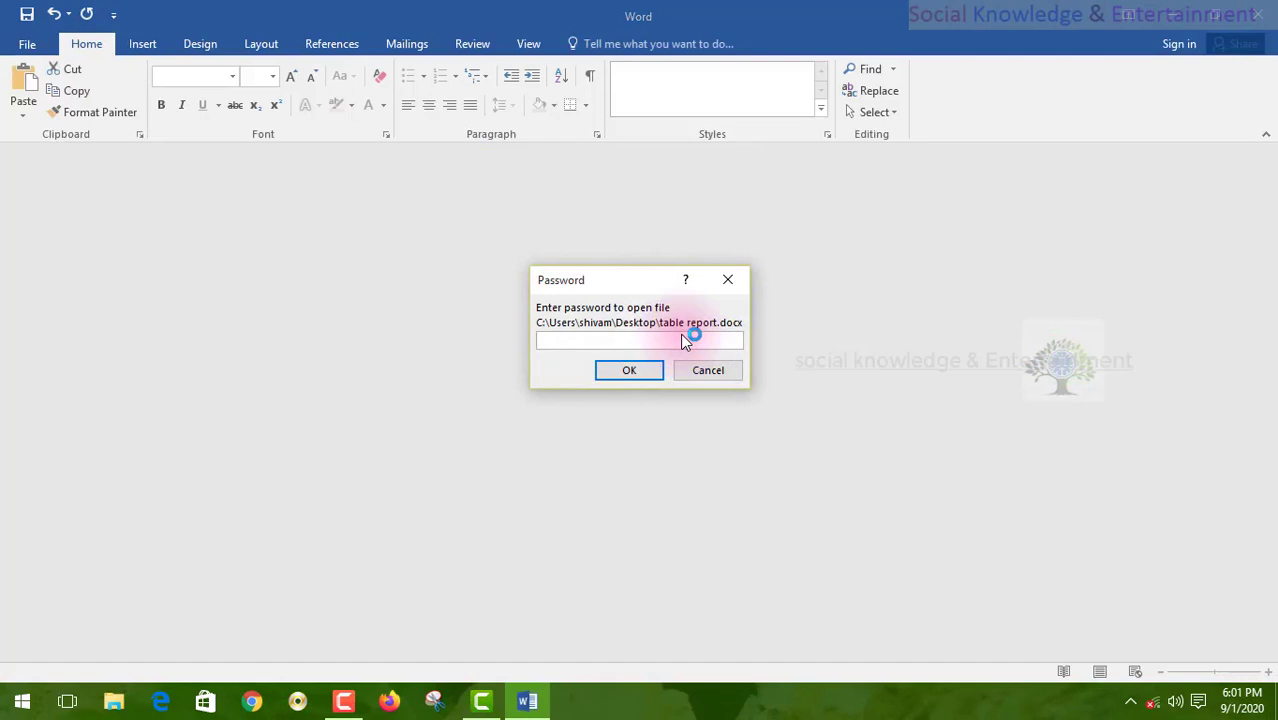
type("123••••••••••••••")
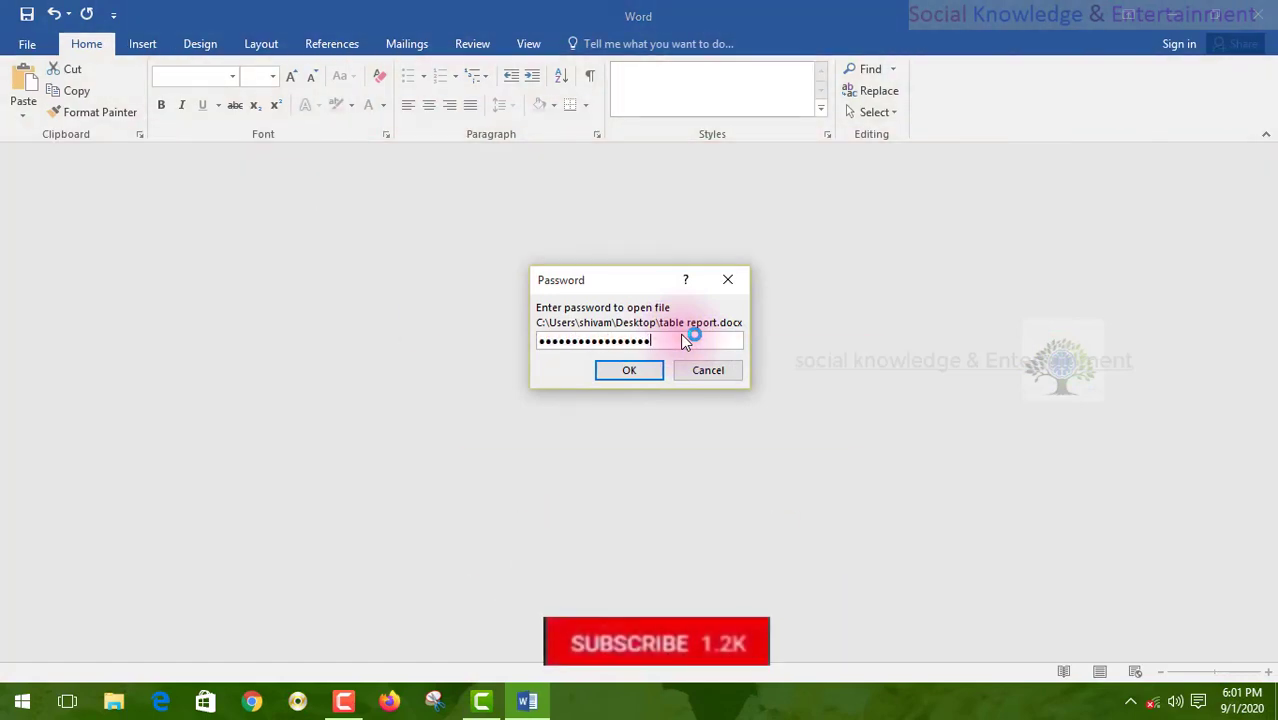
key("Return")
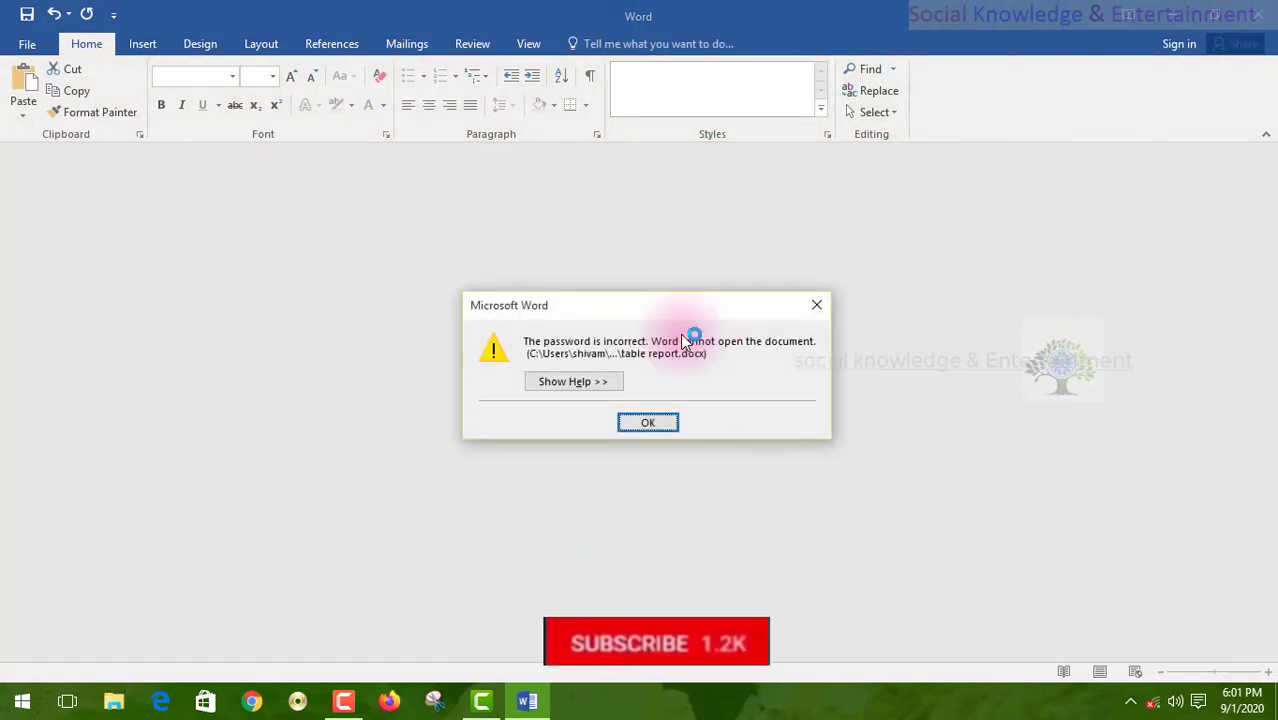
left_click(650, 422)
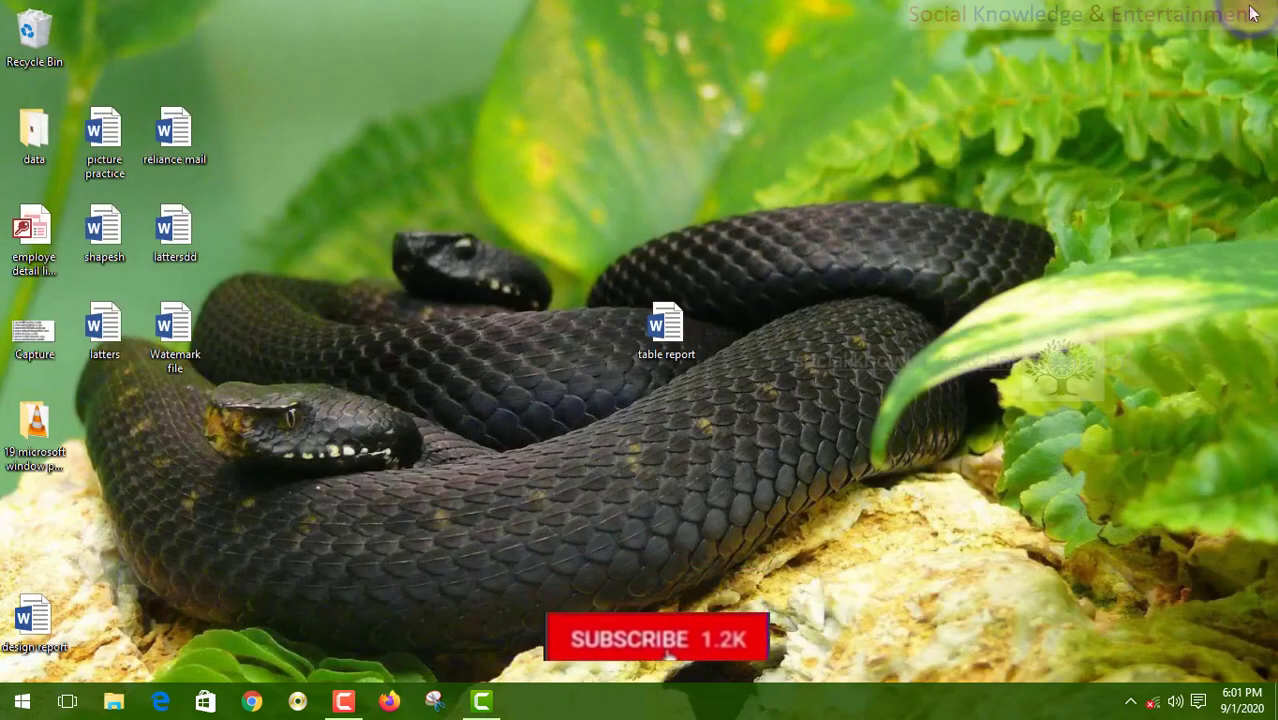
- Open table report with the correct password and find its text locked against editing
double_click(666, 326)
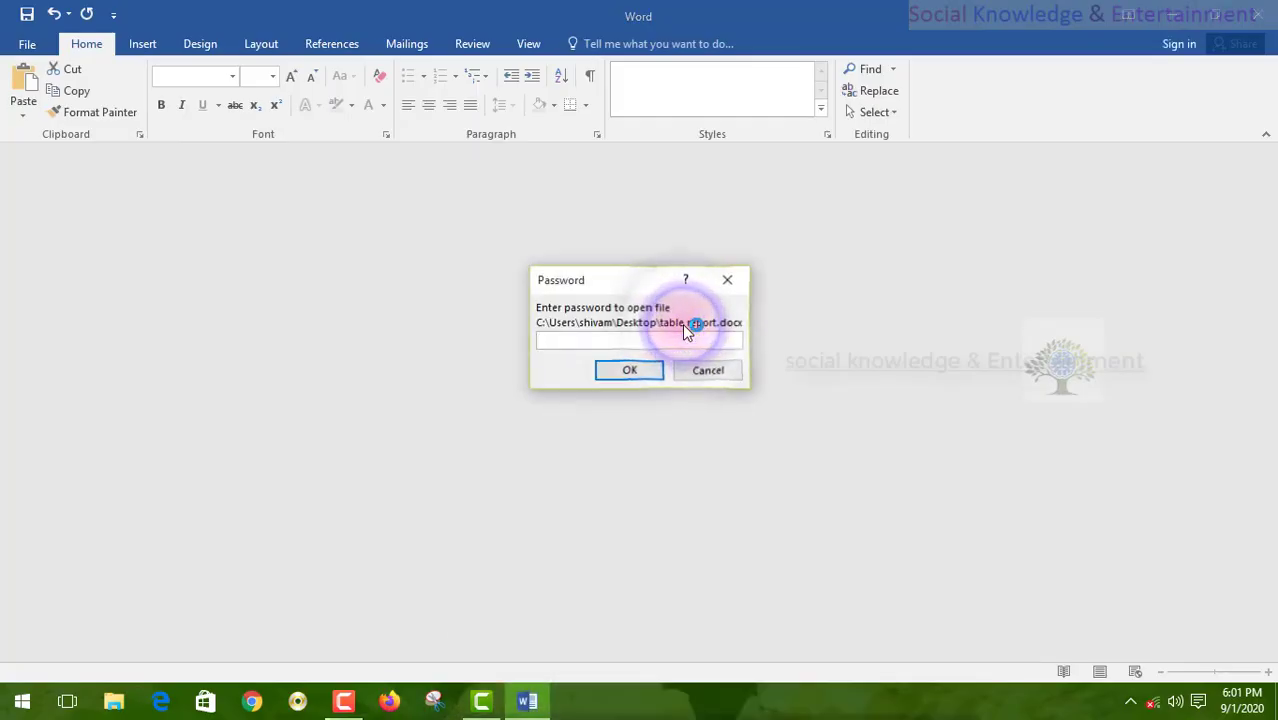
type("12345")
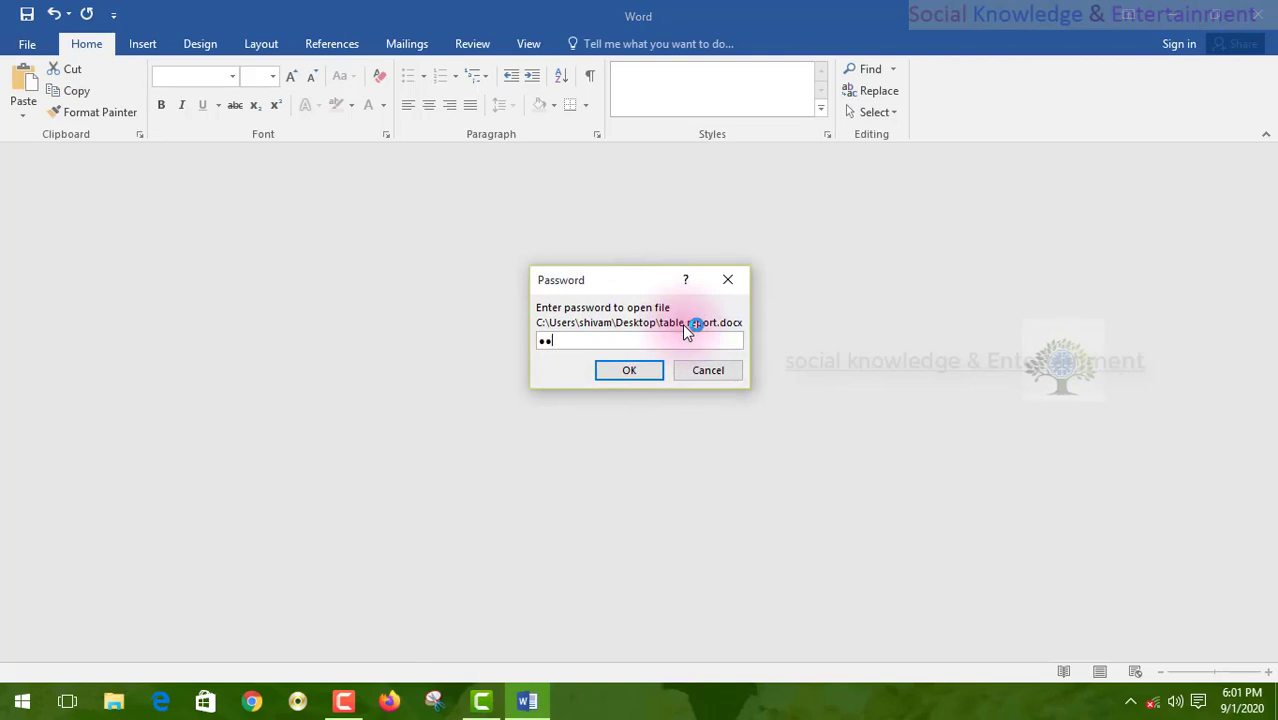
type("6")
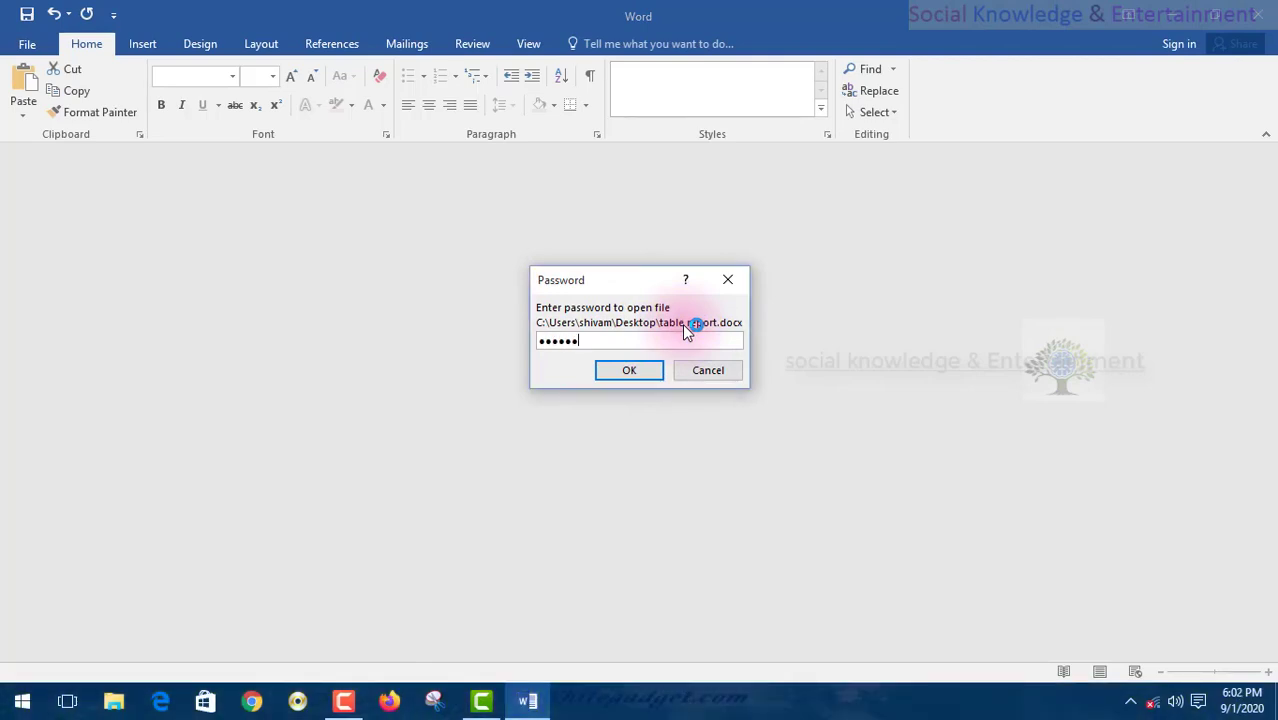
key("Return")
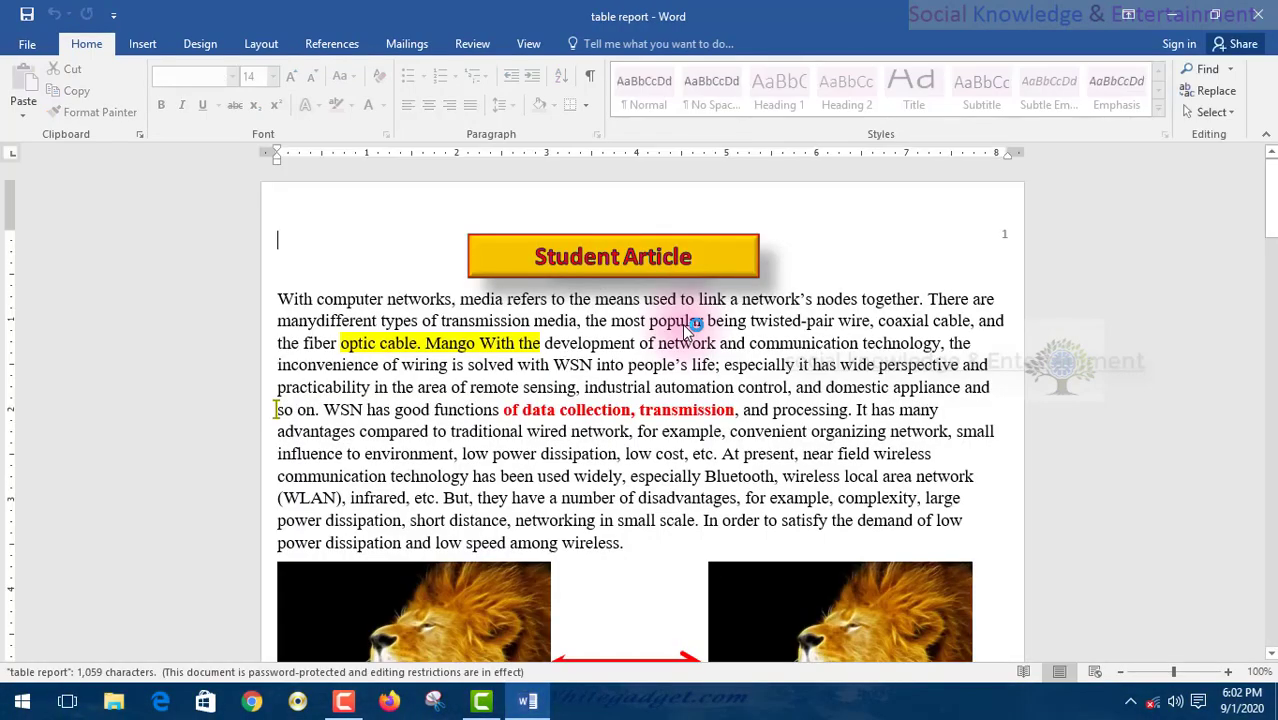
scroll(684, 325, "down", 4)
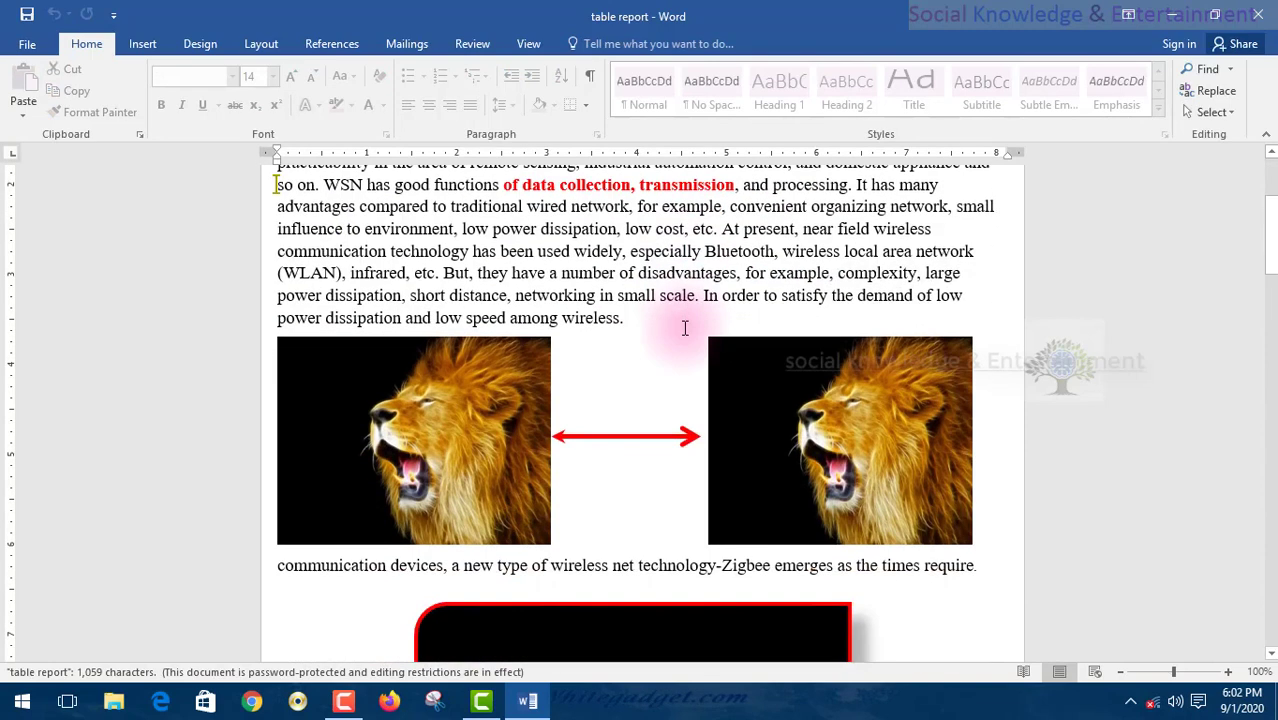
scroll(684, 325, "up", 3)
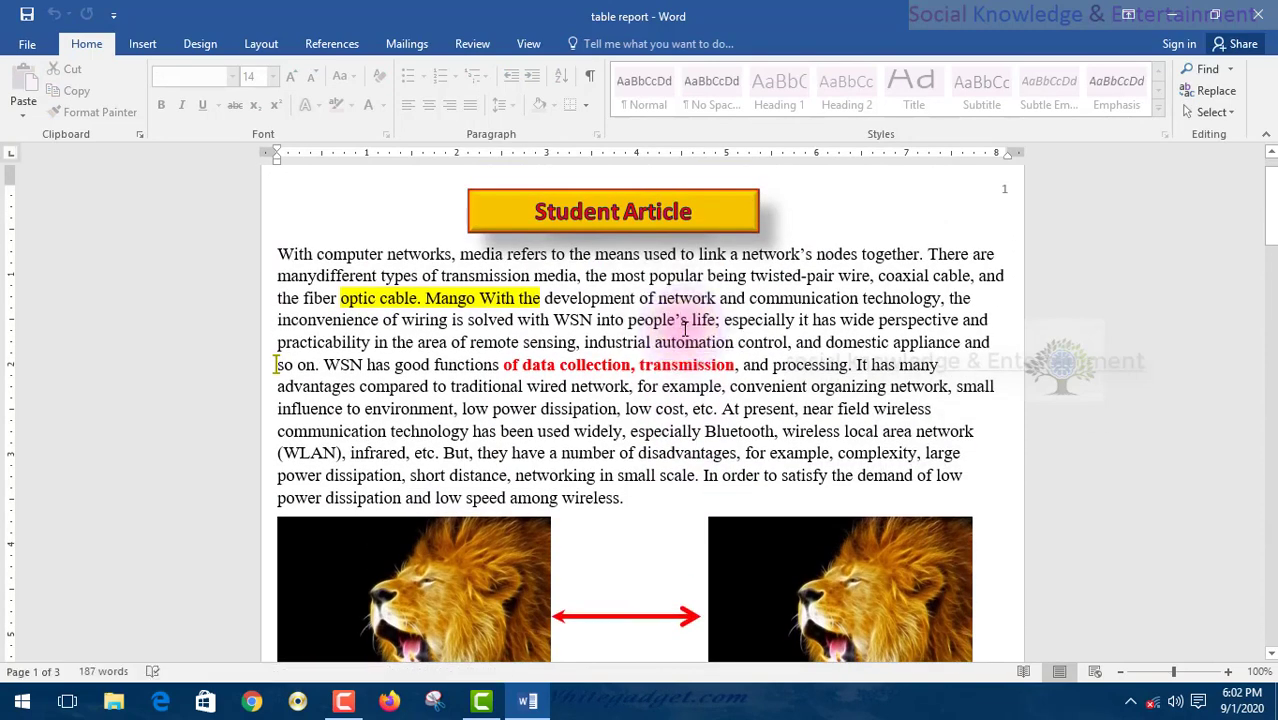
key("BackSpace")
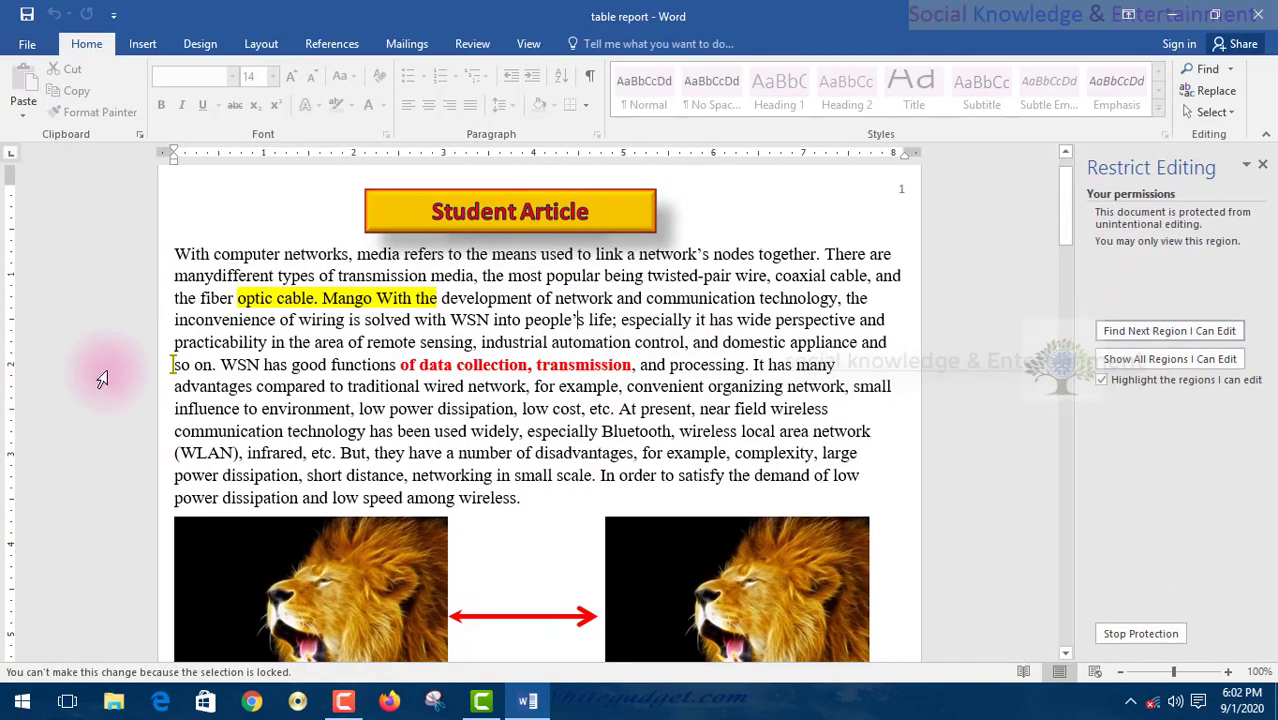
- Stop protection using the password, then make the passage 'the most popular' to 'It has' bold red
left_click(1121, 633)
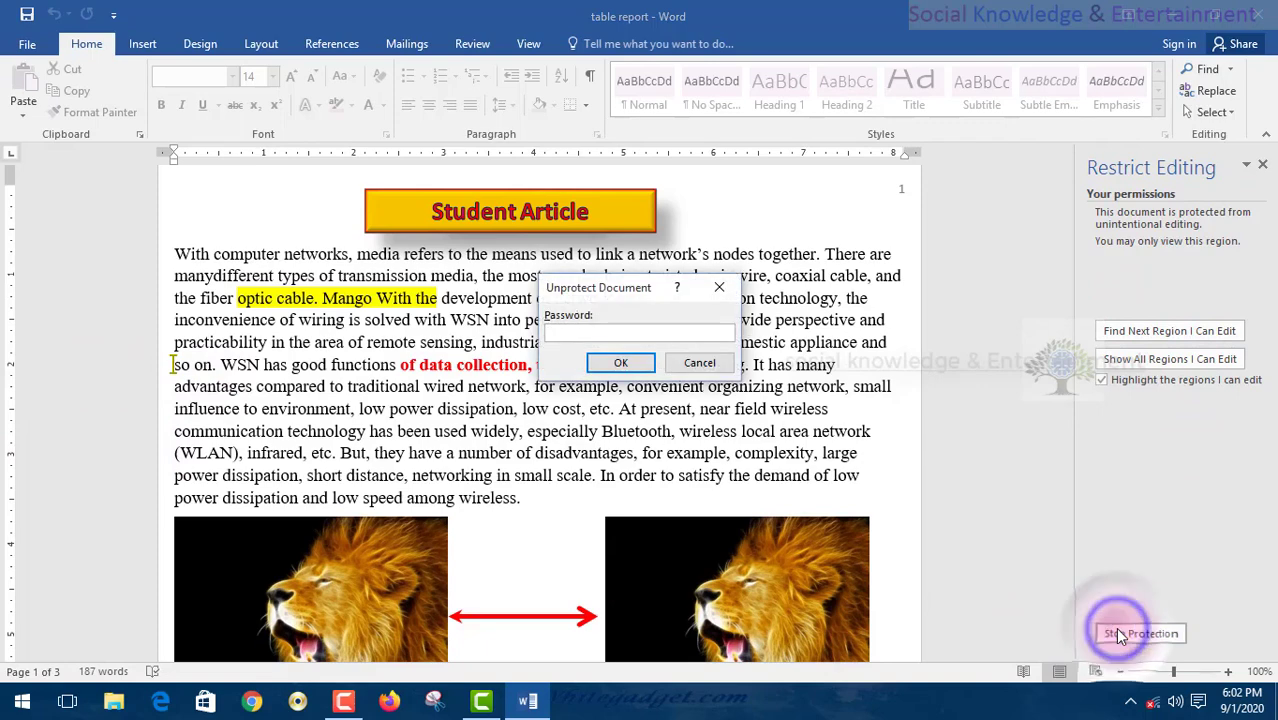
key("Return")
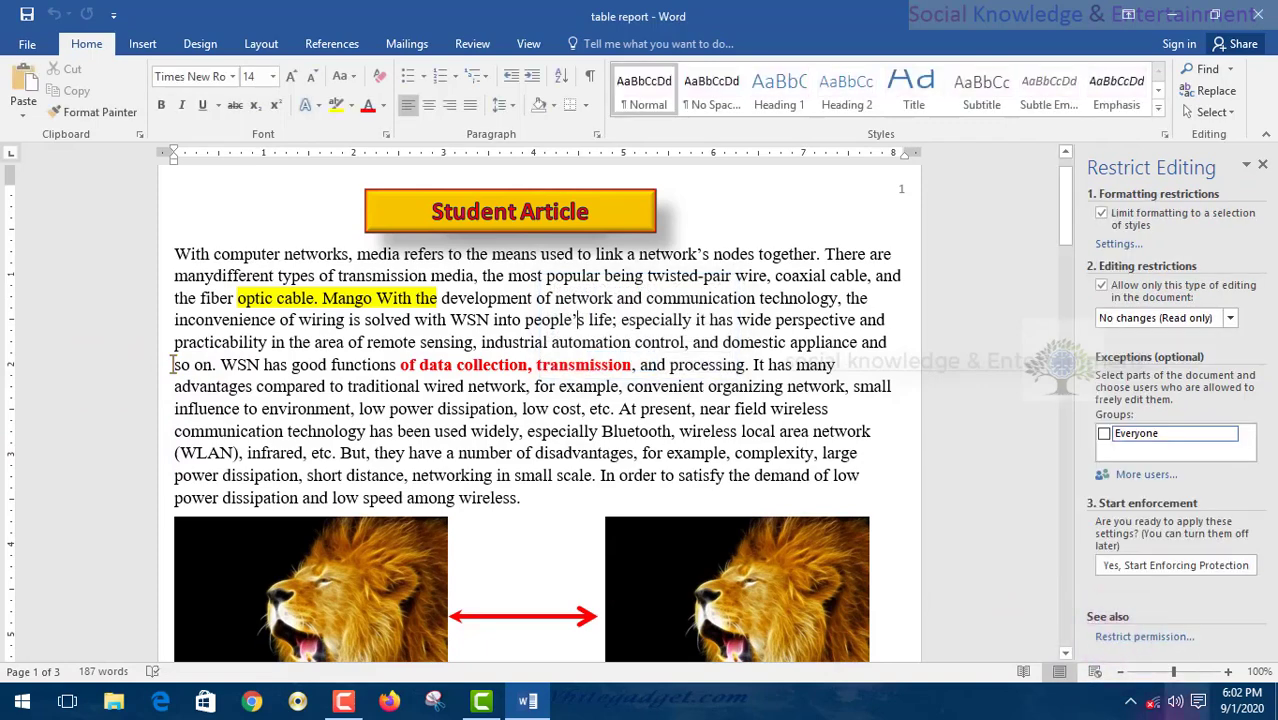
left_click_drag(797, 364, 478, 276)
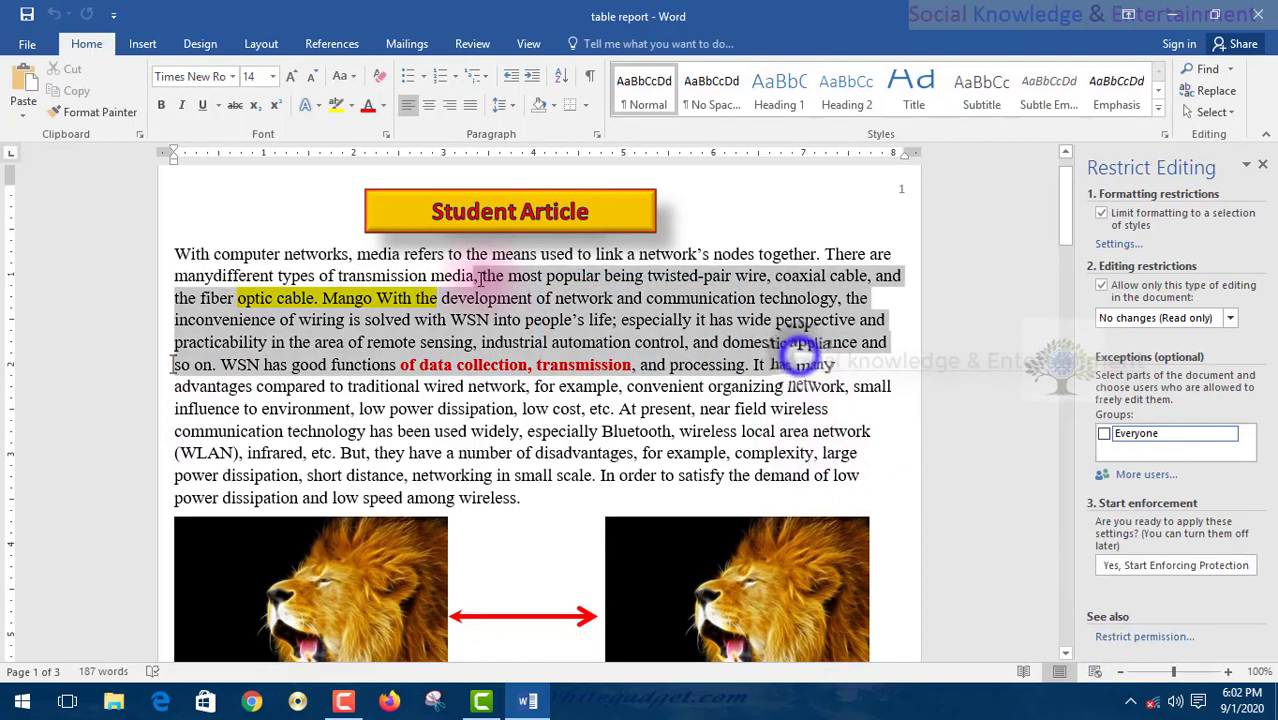
left_click(163, 106)
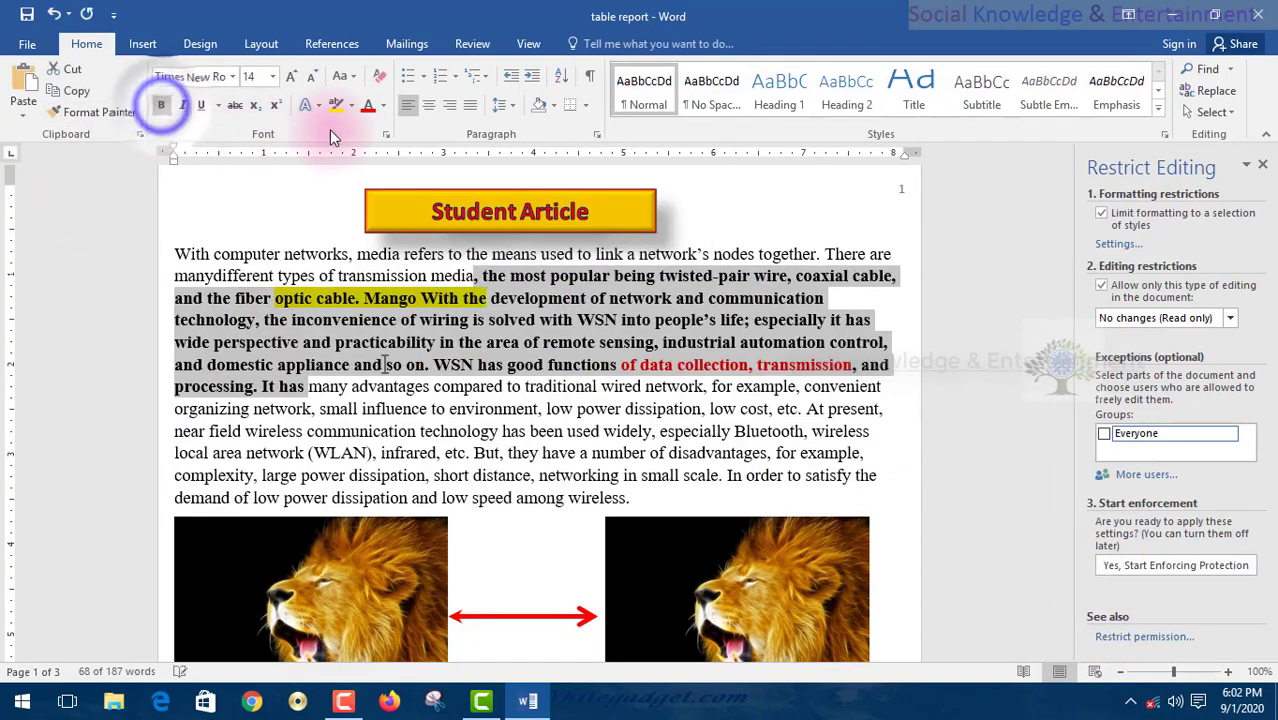
left_click(367, 106)
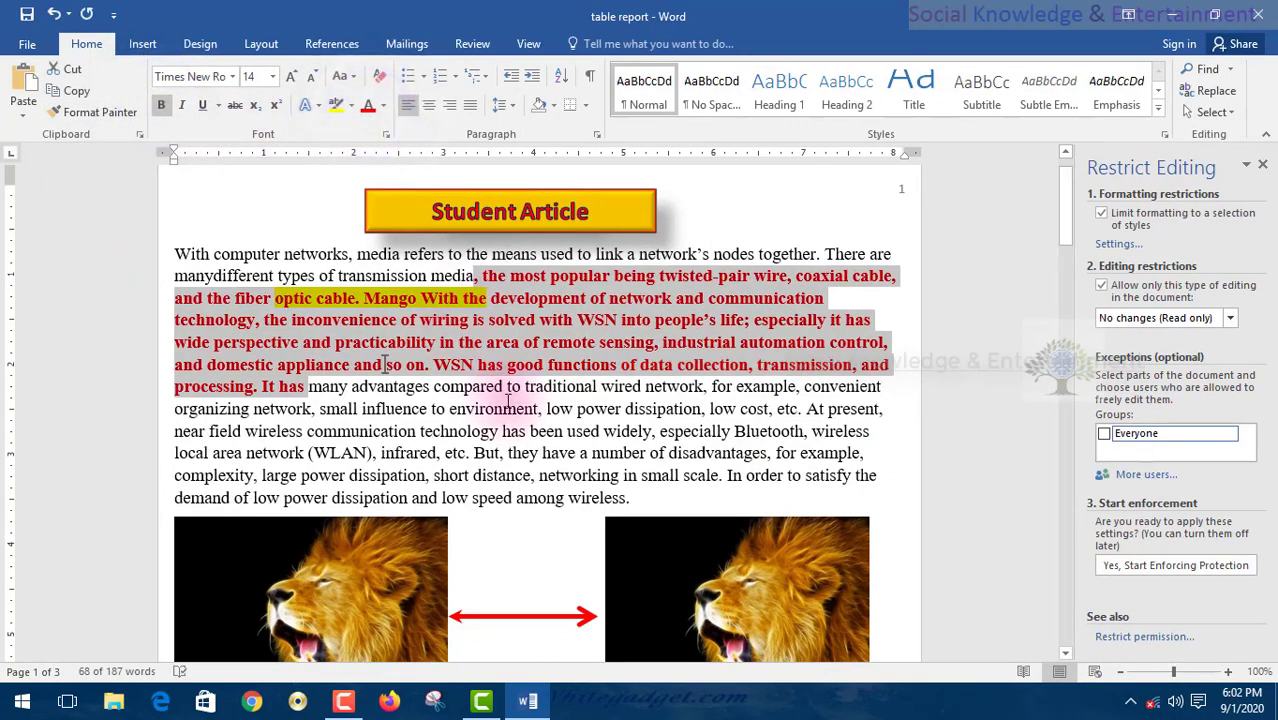
- Make the passage from 'environment' to 'networking' bold dark blue
left_click_drag(505, 408, 619, 475)
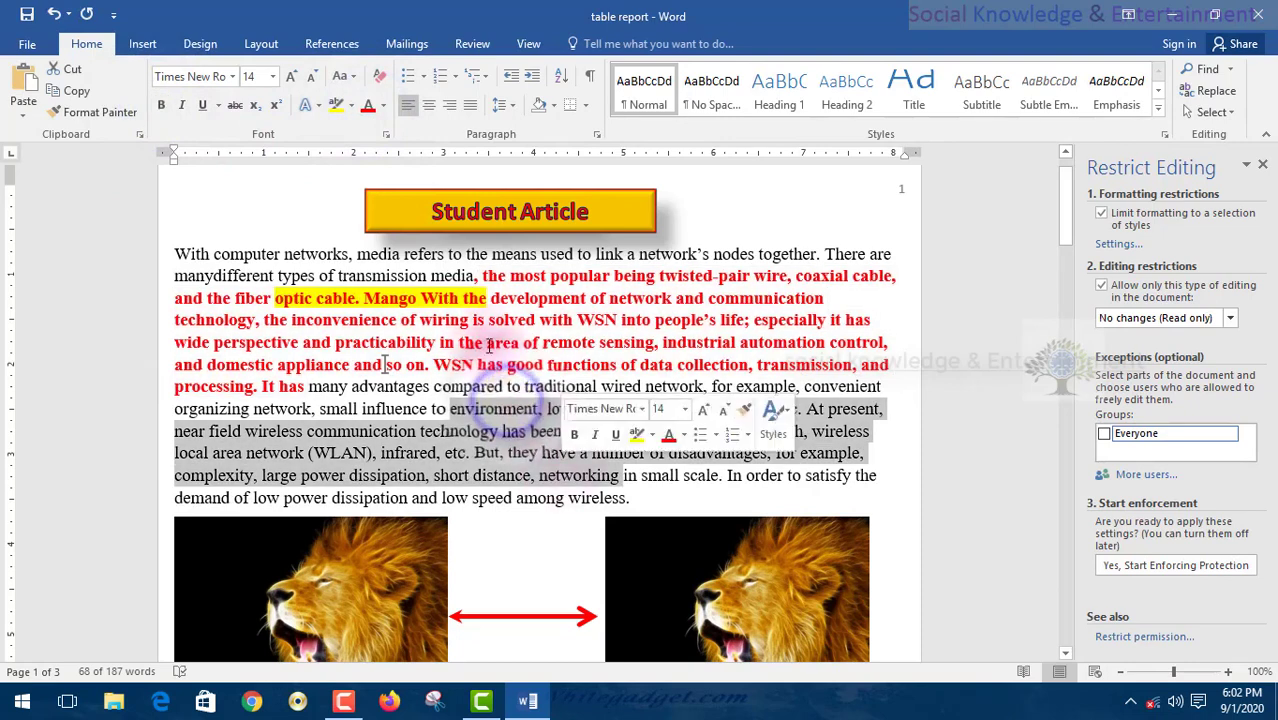
left_click(383, 107)
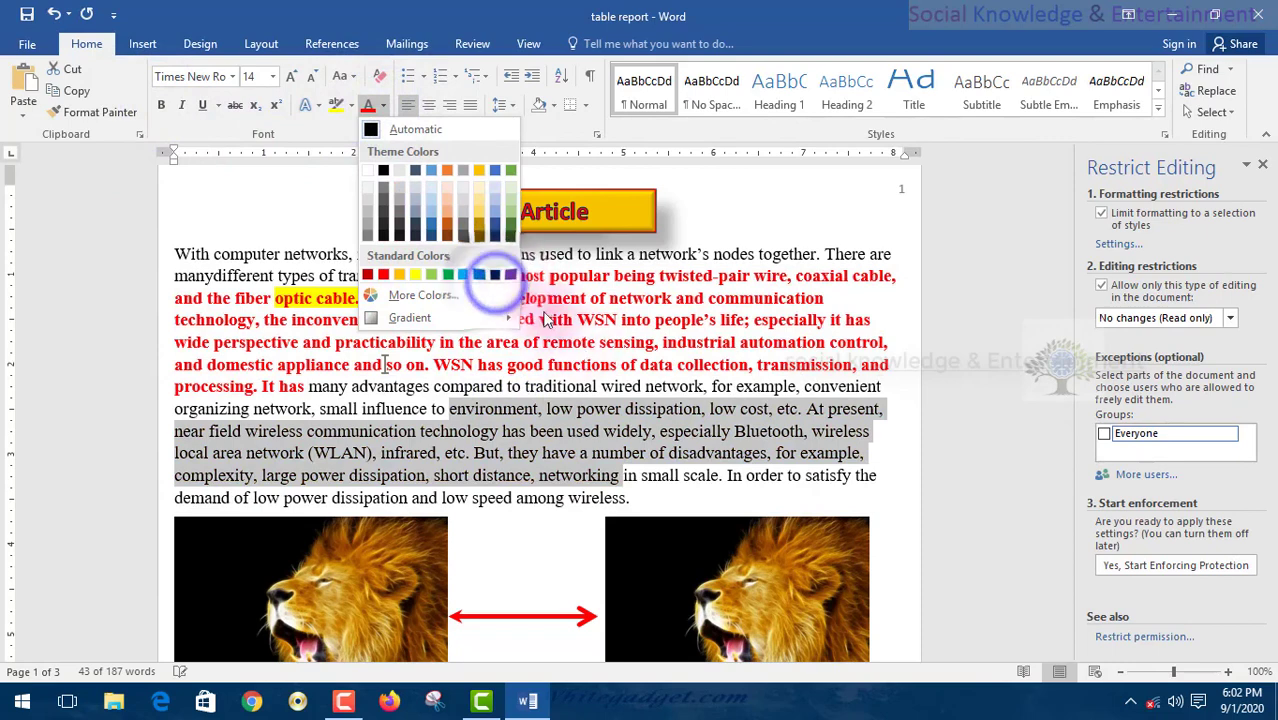
left_click(509, 275)
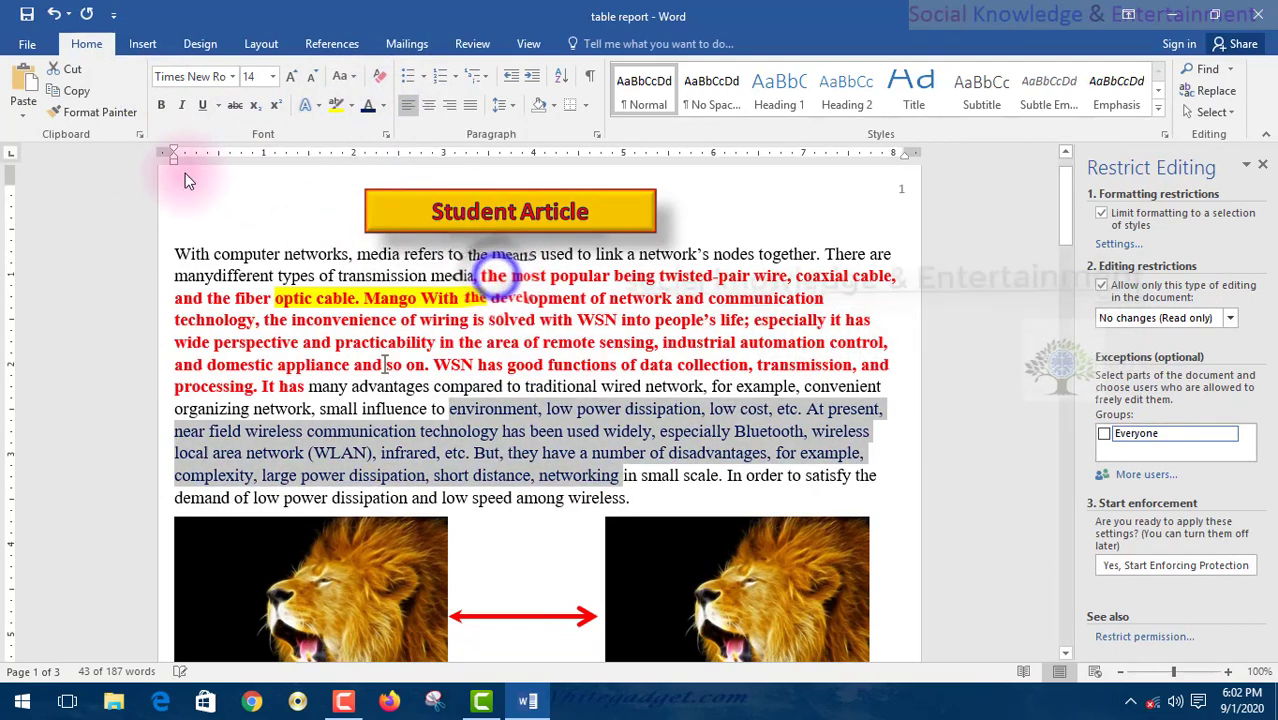
left_click(161, 104)
left_click(365, 279)
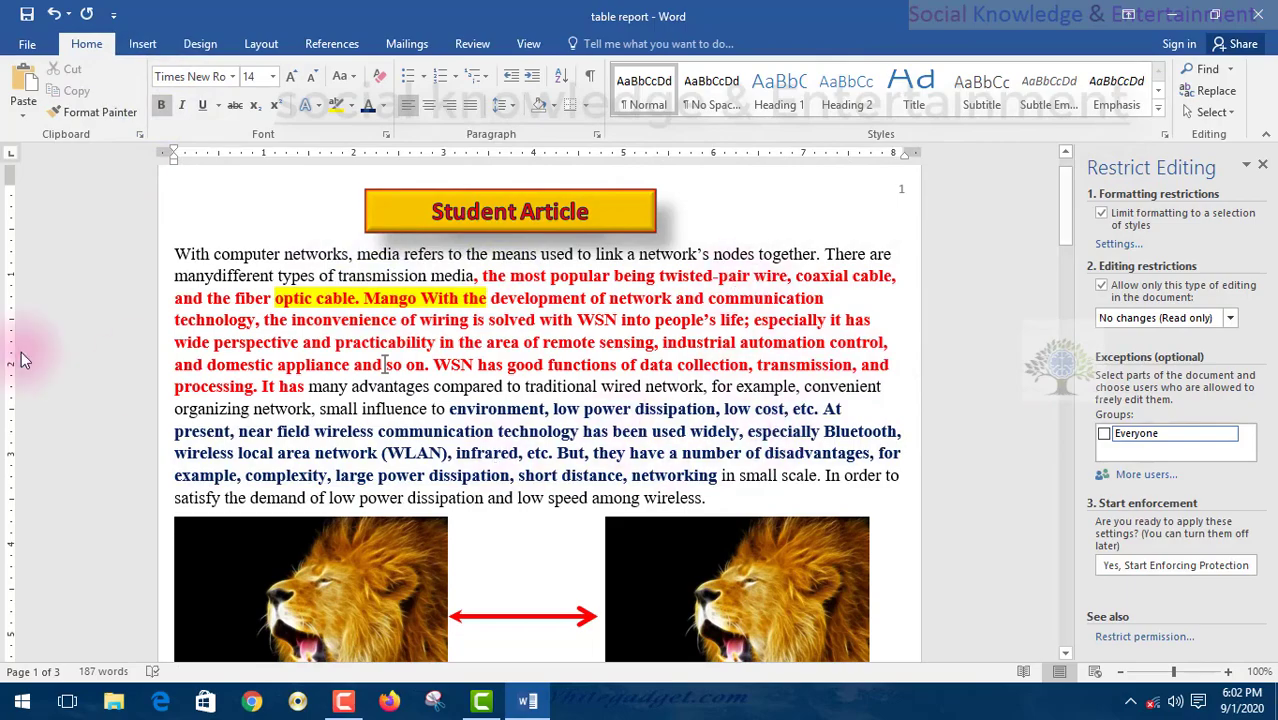
scroll(190, 337, "down", 3)
scroll(190, 337, "up", 3)
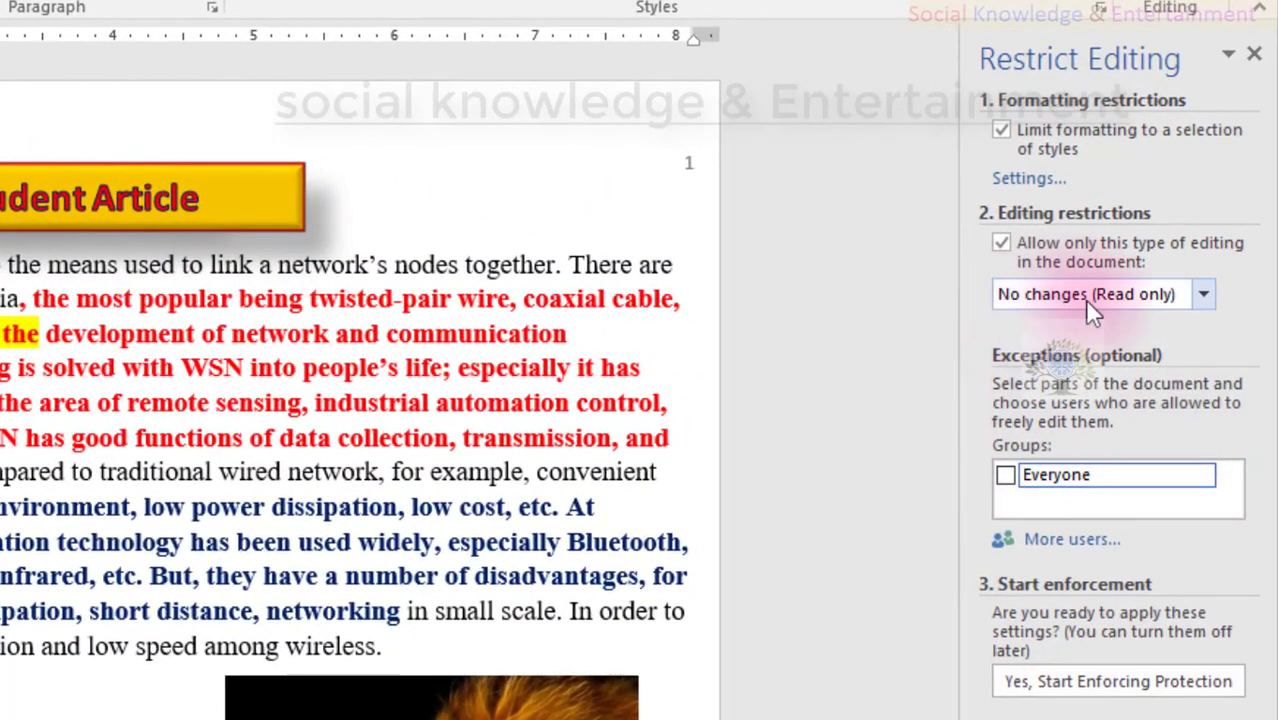
- Re-enforce password protection with formatting limited to chosen styles and Everyone allowed to edit exceptions
left_click(1001, 132)
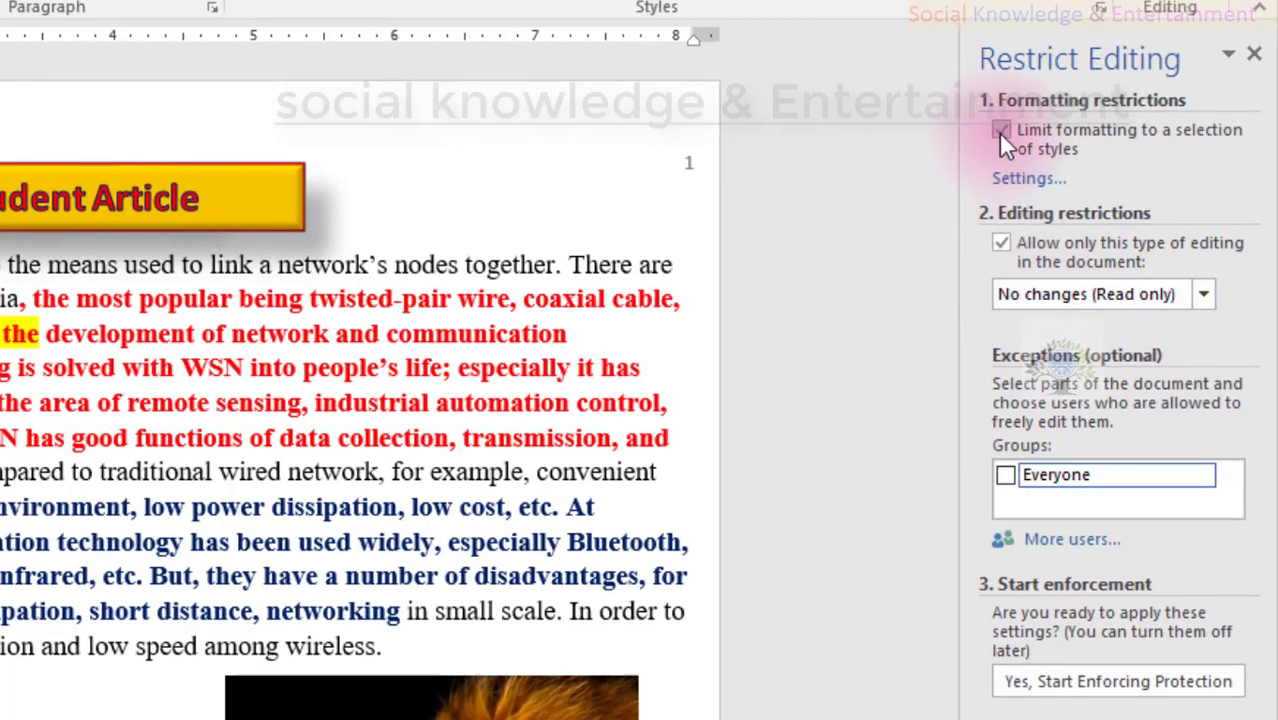
left_click(1004, 475)
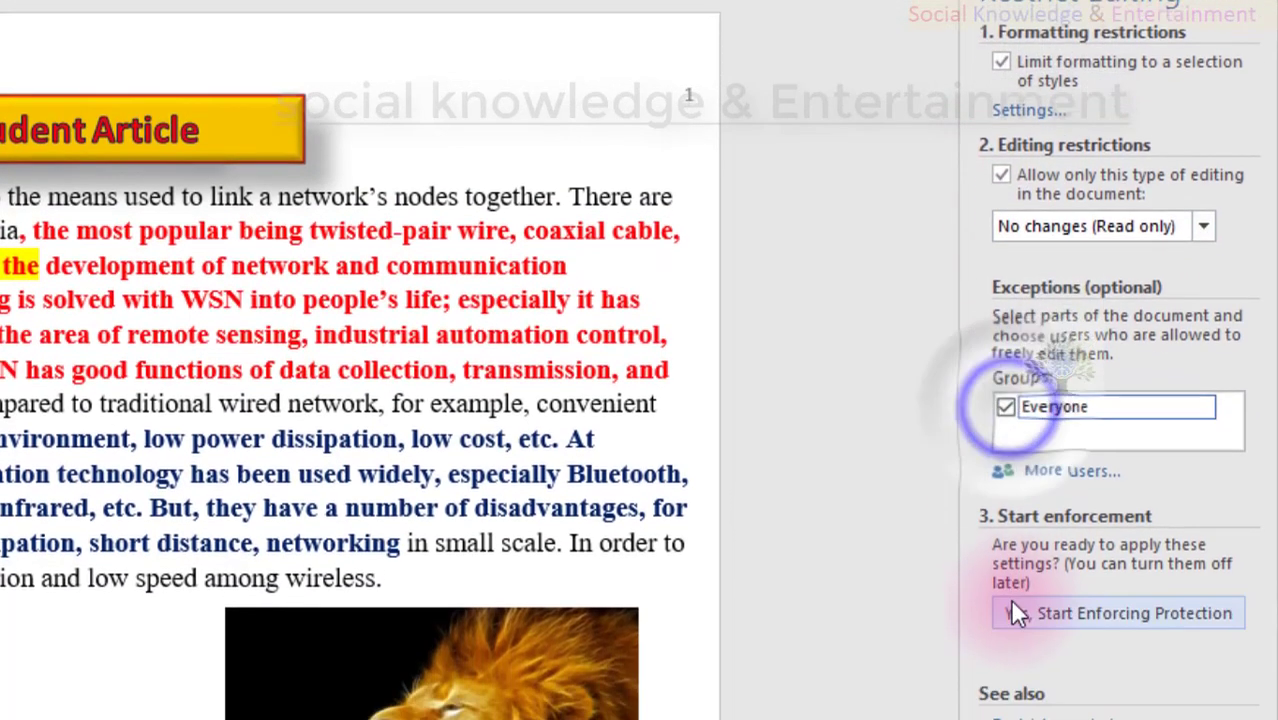
left_click(1012, 610)
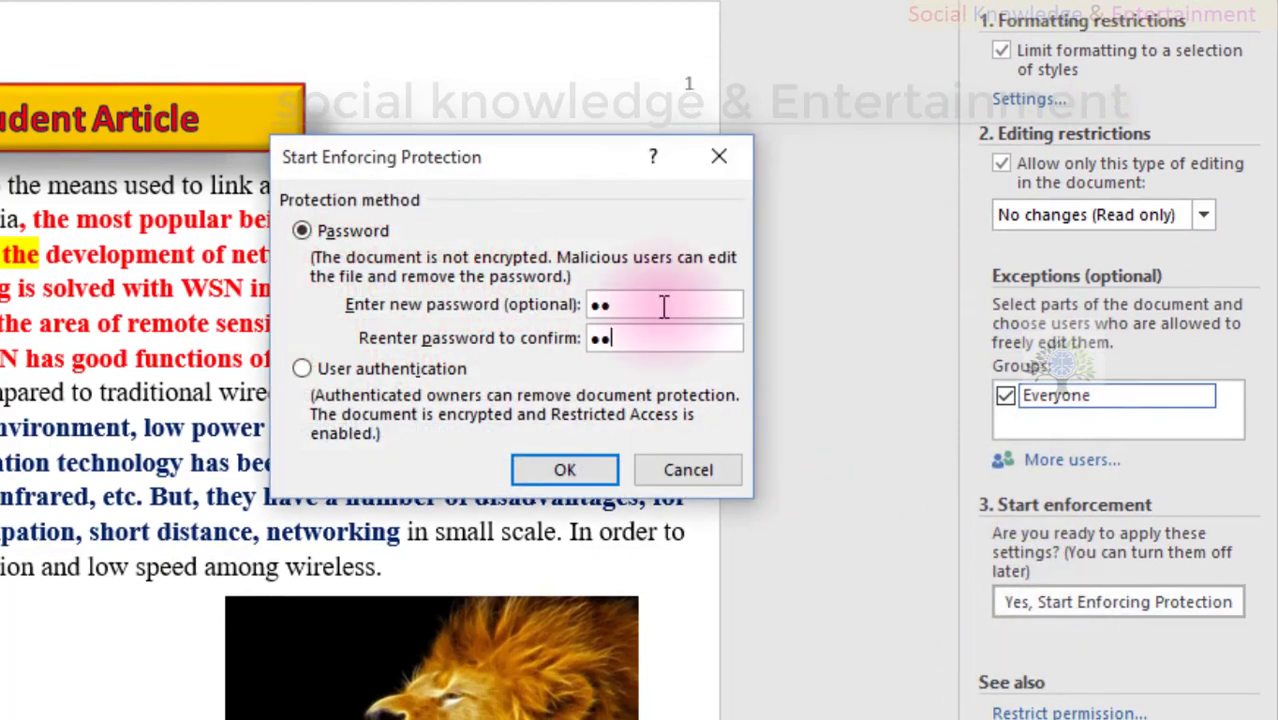
key("Return")
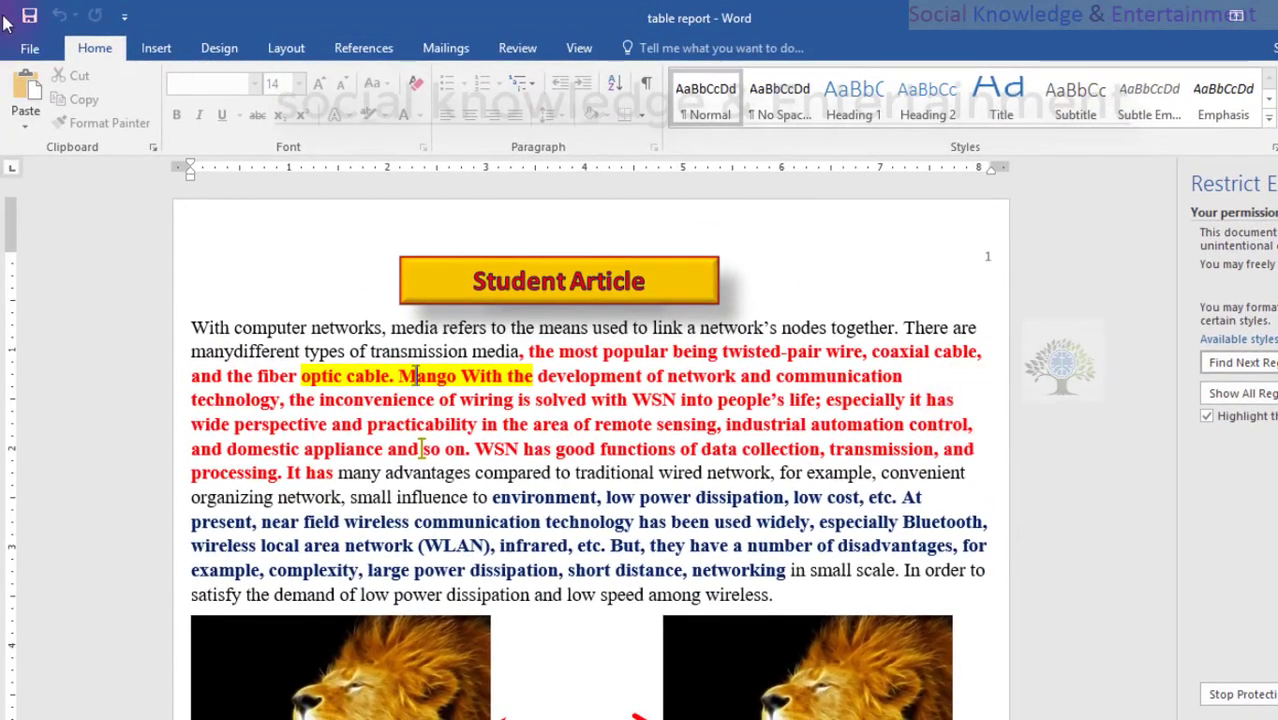
left_click(26, 55)
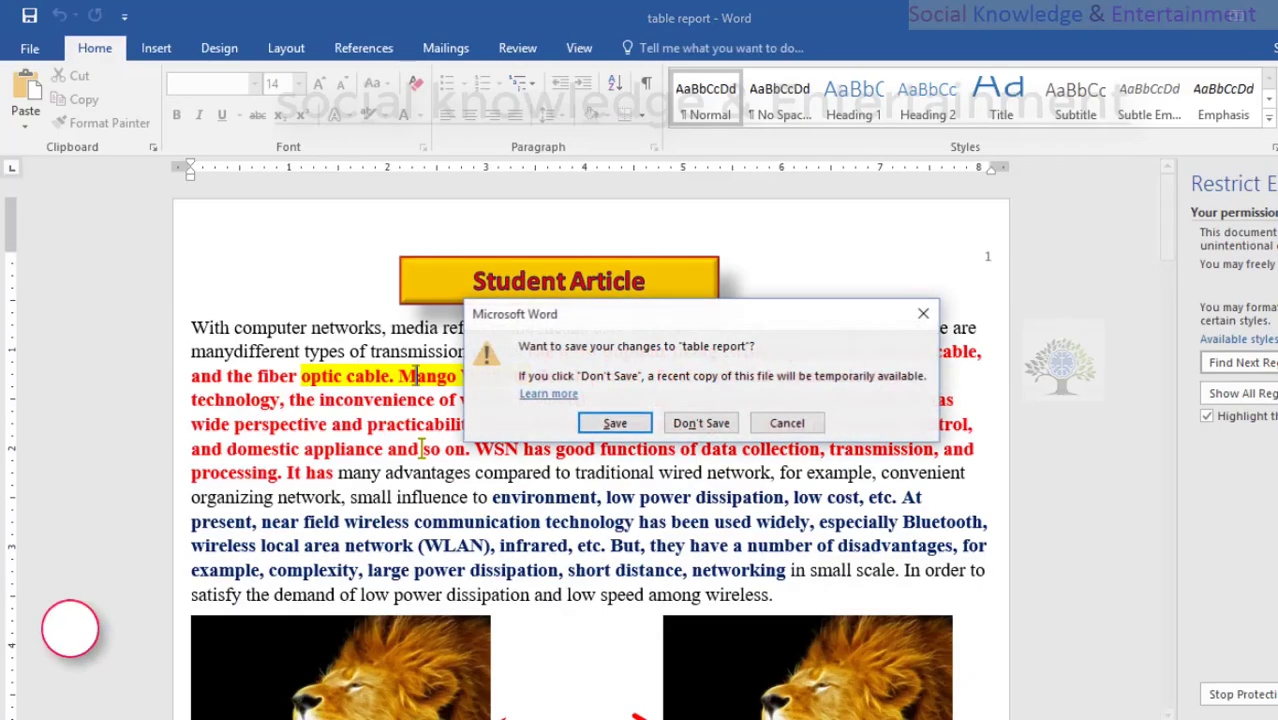
- Close without saving, reopen table report with its password, and return to Print Layout
left_click(598, 426)
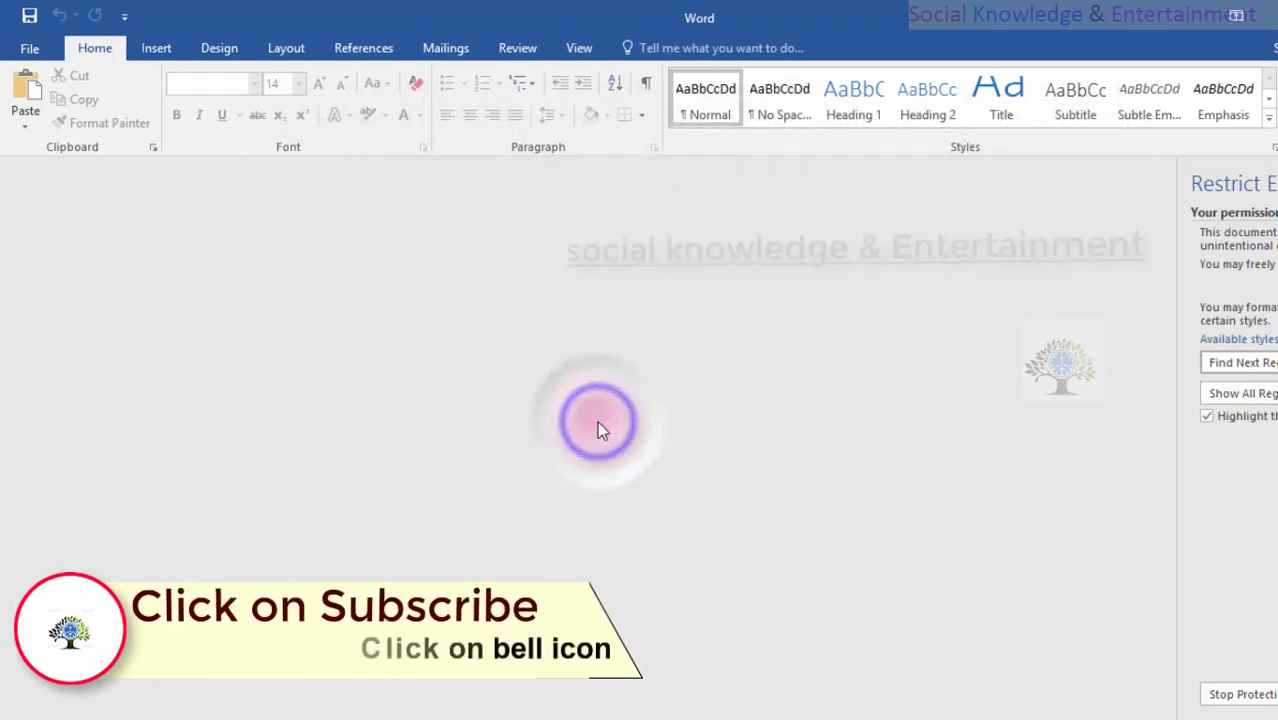
double_click(735, 357)
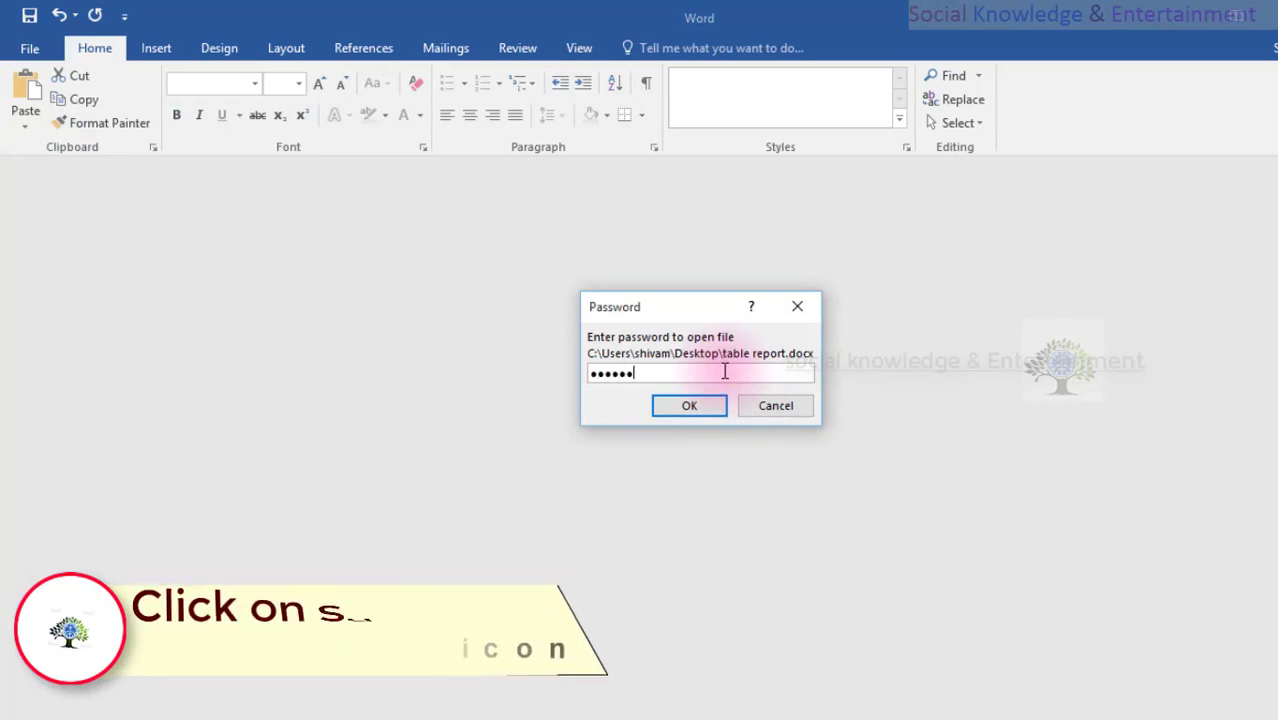
key("Return")
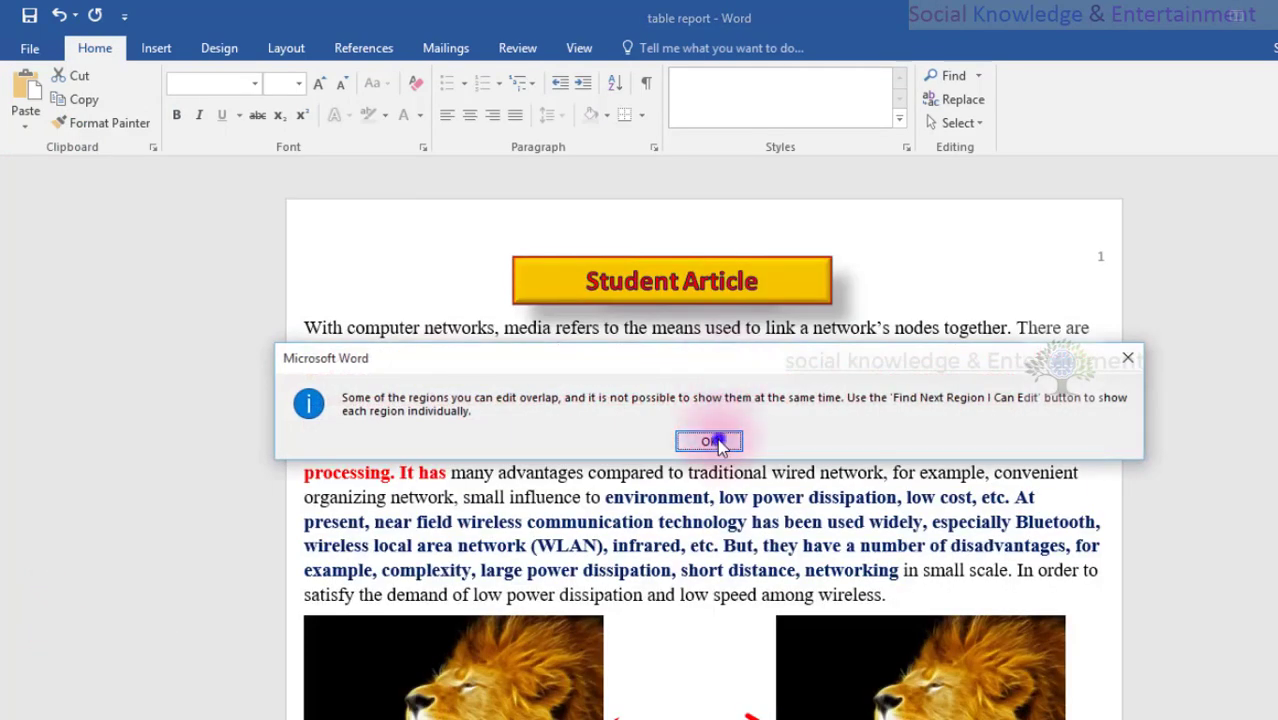
left_click(709, 441)
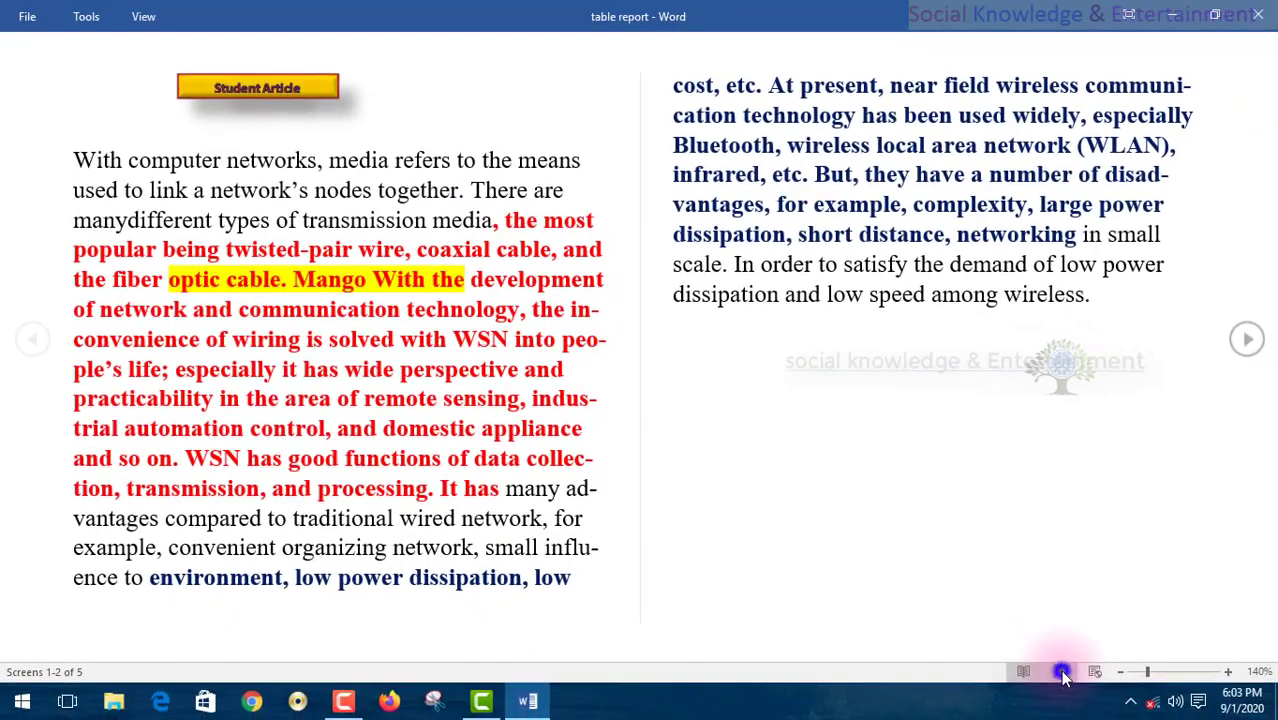
left_click(1061, 672)
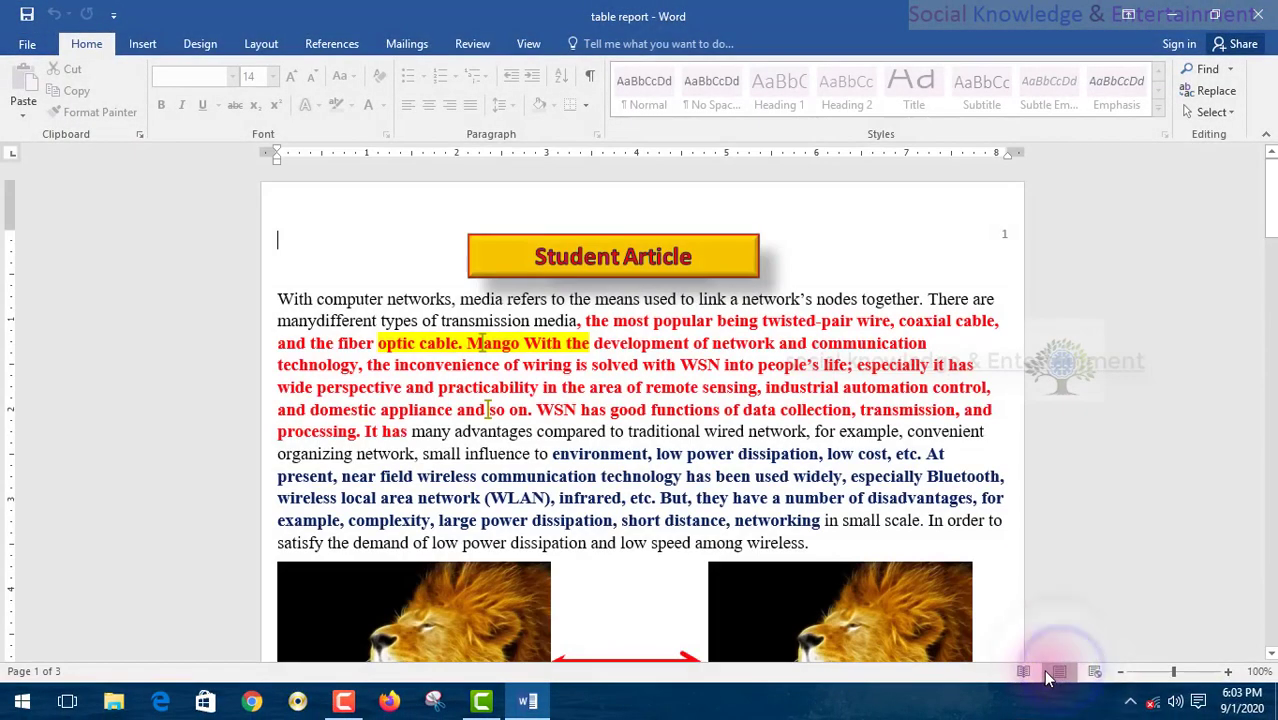
scroll(668, 487, "down", 5)
scroll(669, 484, "up", 7)
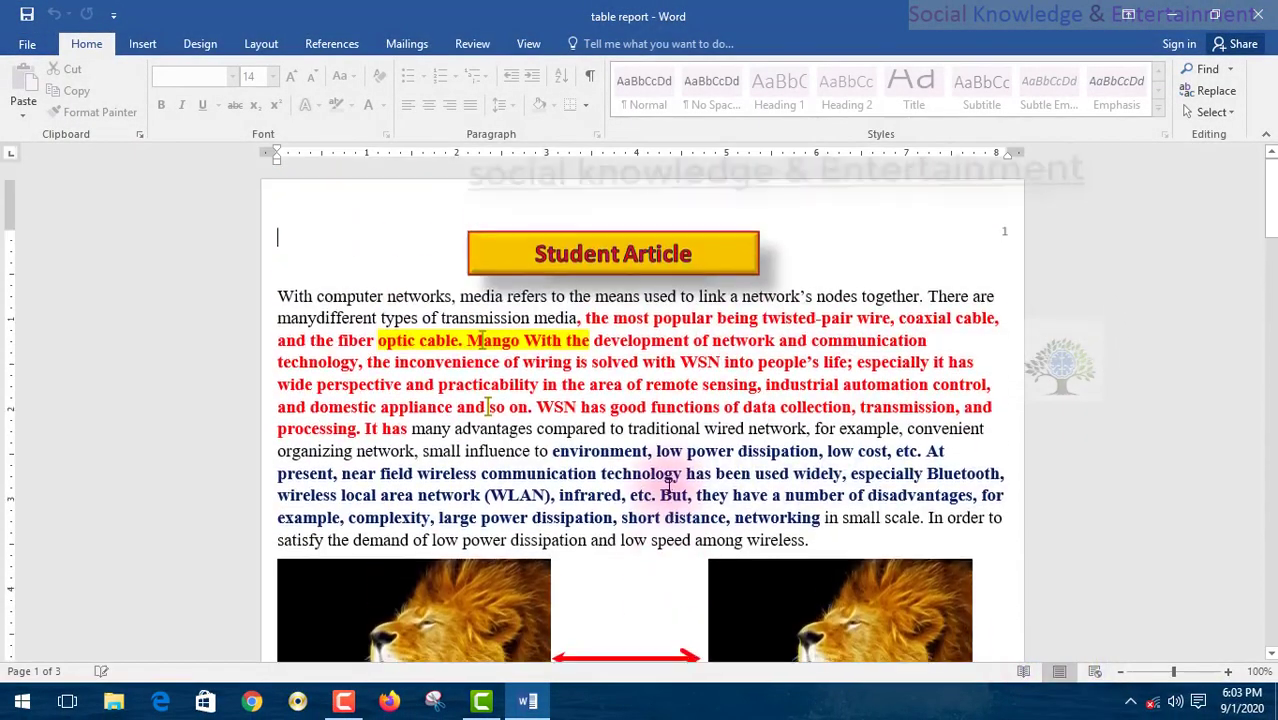
- Close and reopen table report with its password again, back in Print Layout with Review showing
left_click(1270, 7)
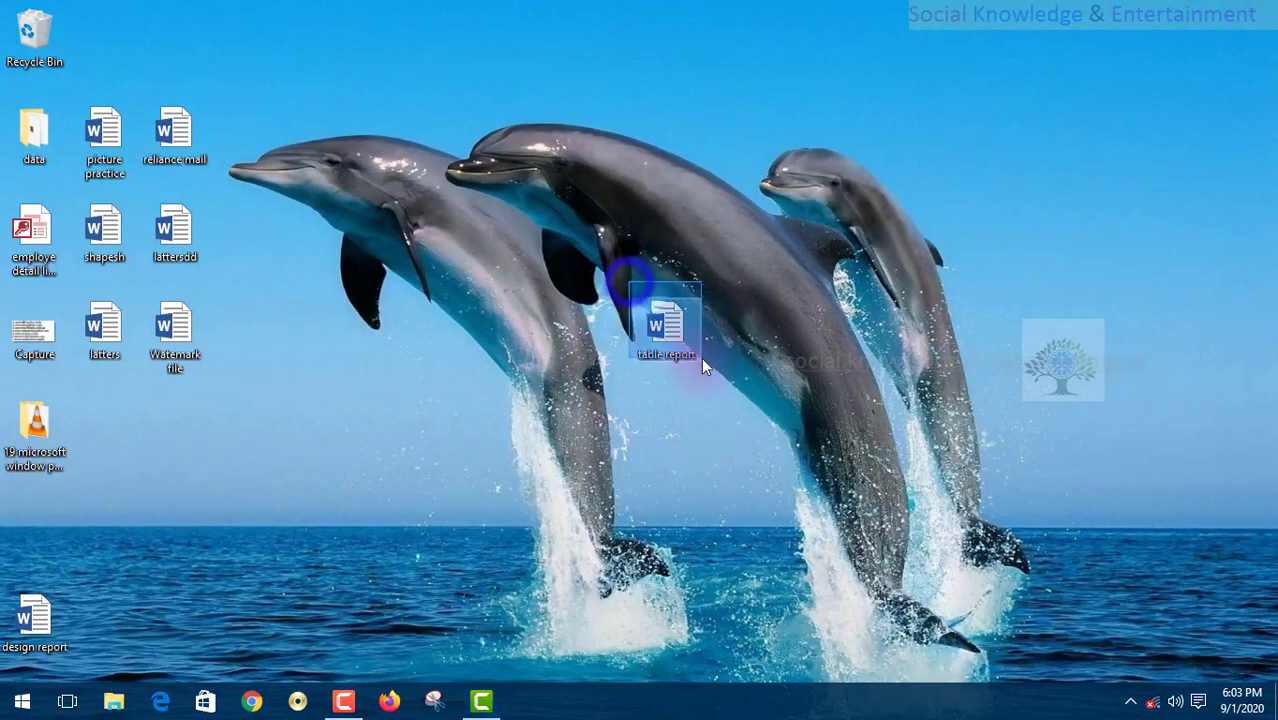
left_click_drag(701, 357, 803, 412)
left_click_drag(657, 328, 728, 318)
double_click(731, 315)
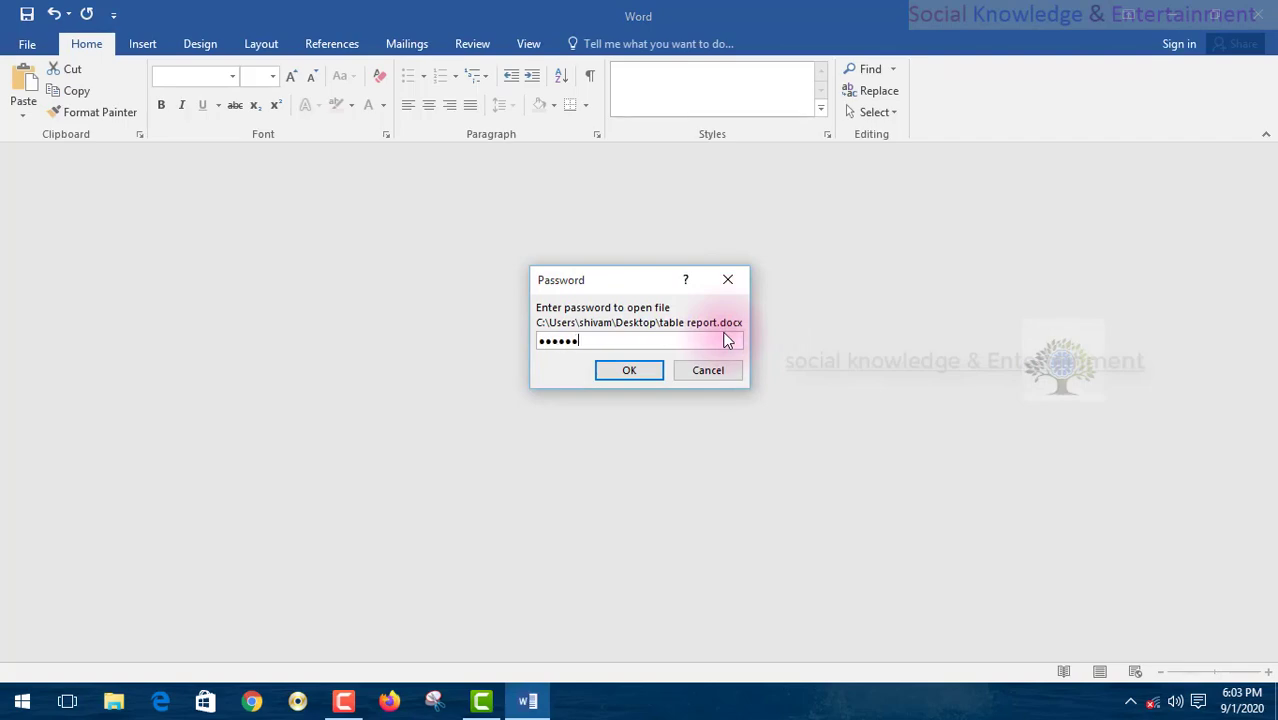
key("Return")
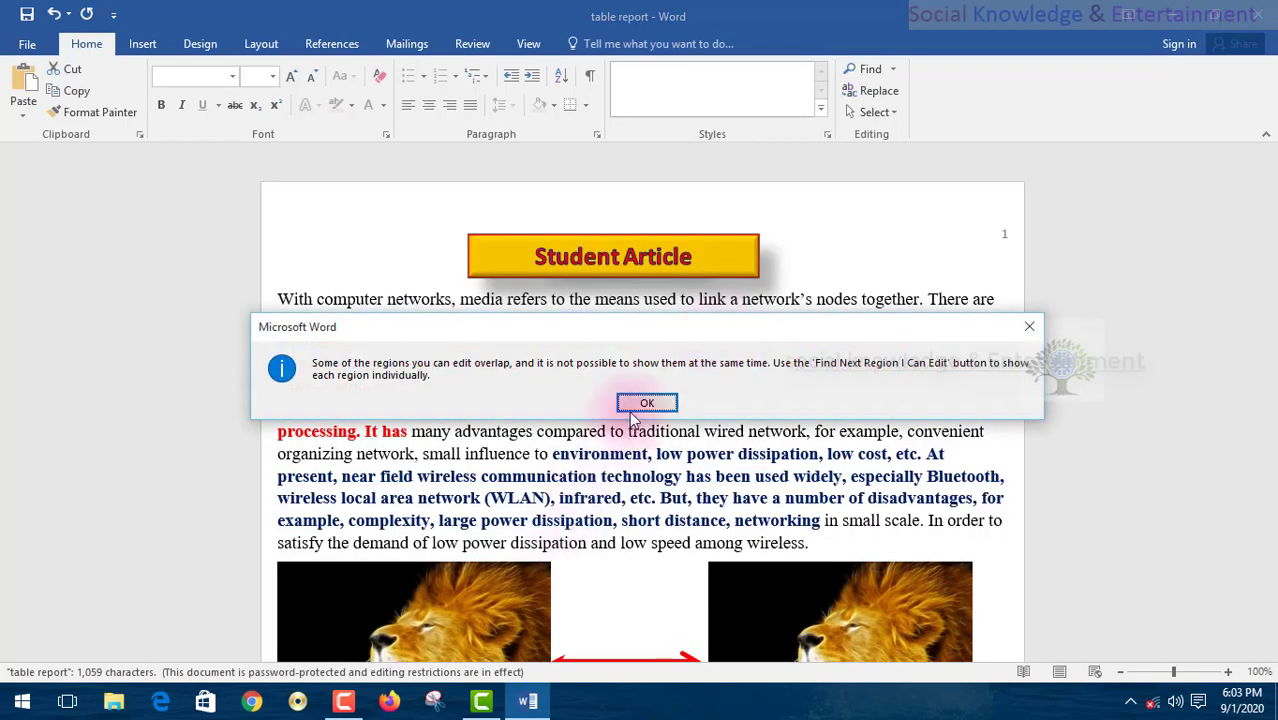
left_click(631, 408)
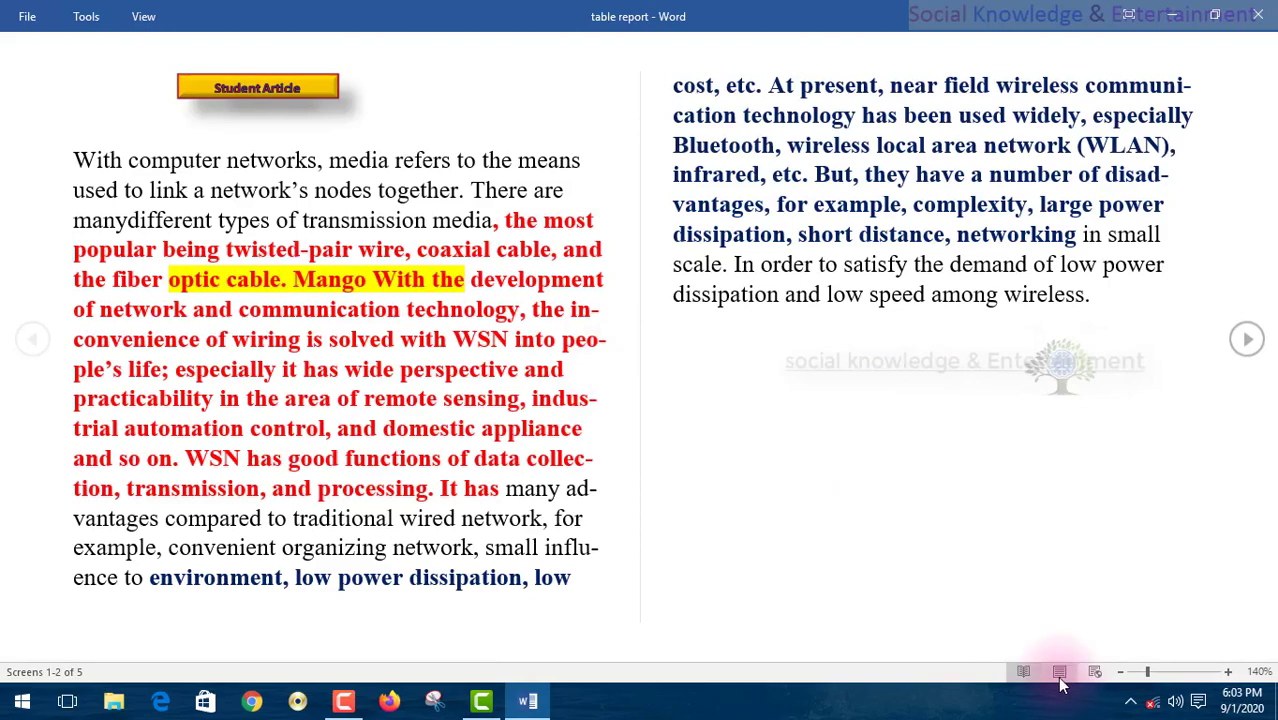
left_click(1059, 672)
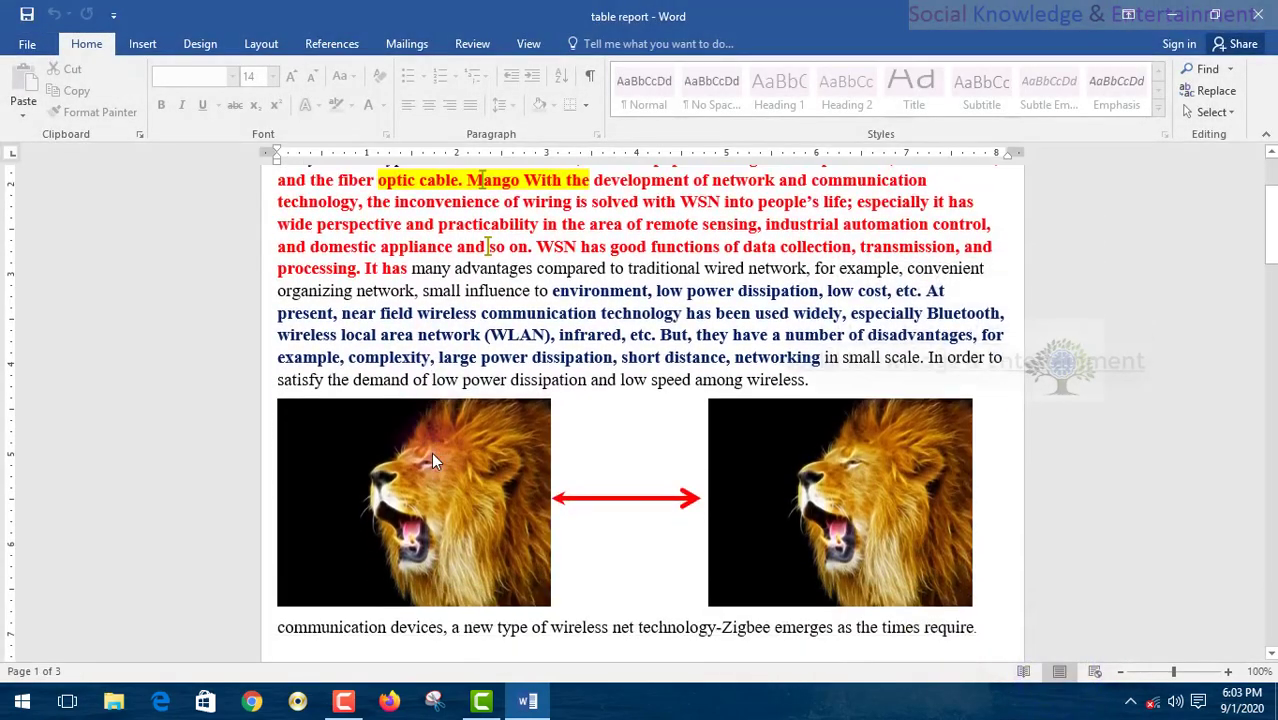
scroll(433, 460, "down", 1)
left_click(490, 47)
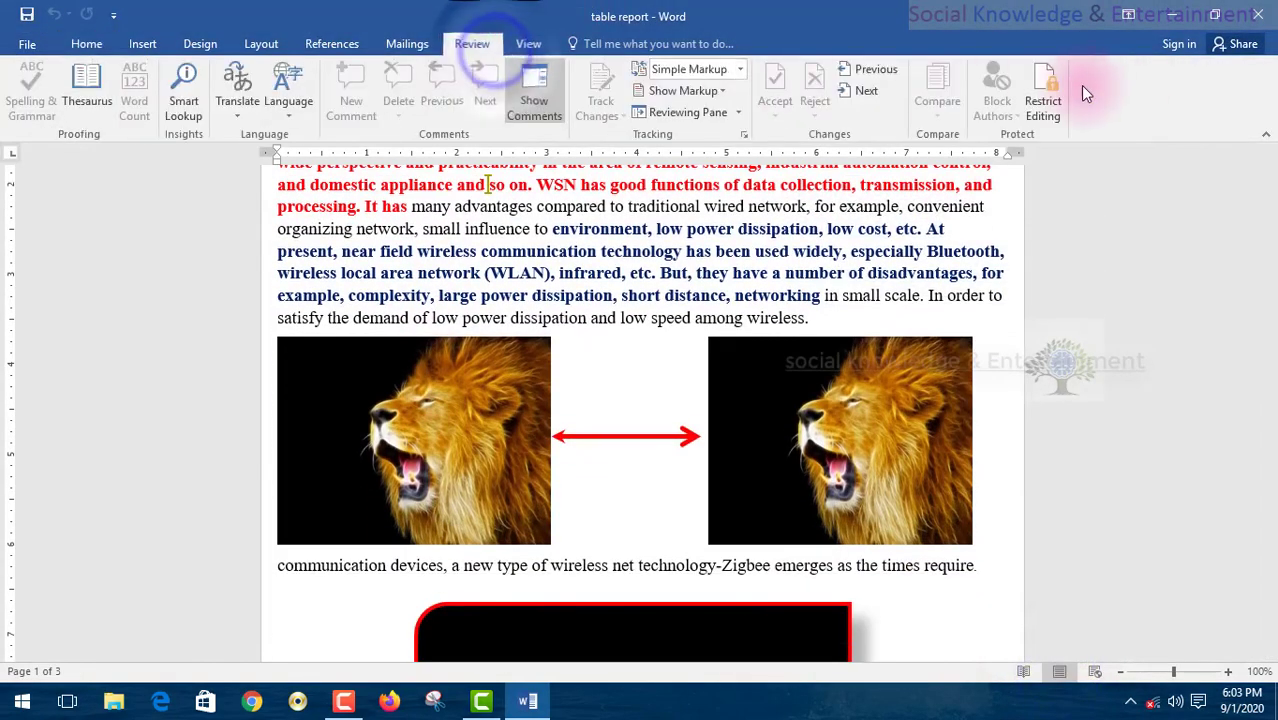
- Stop the document's protection from the Restrict Editing pane using its password
left_click(1045, 97)
left_click(1137, 636)
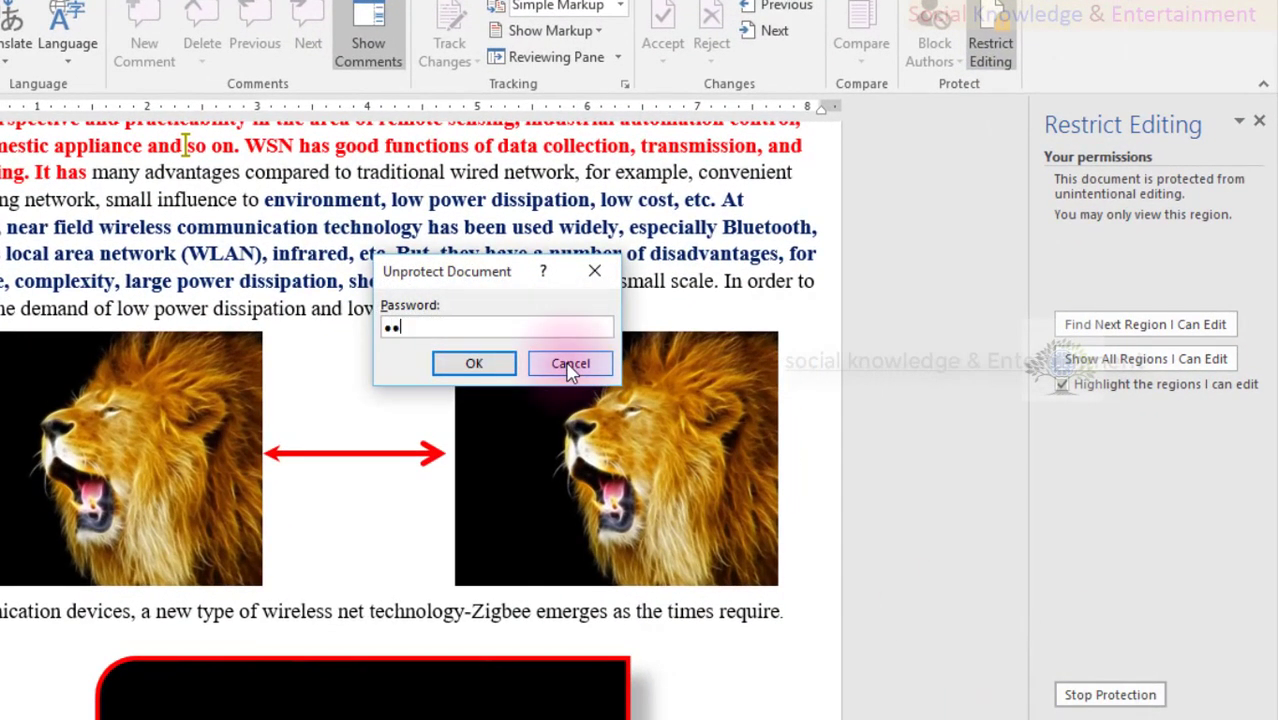
key("Return")
scroll(606, 388, "up", 3)
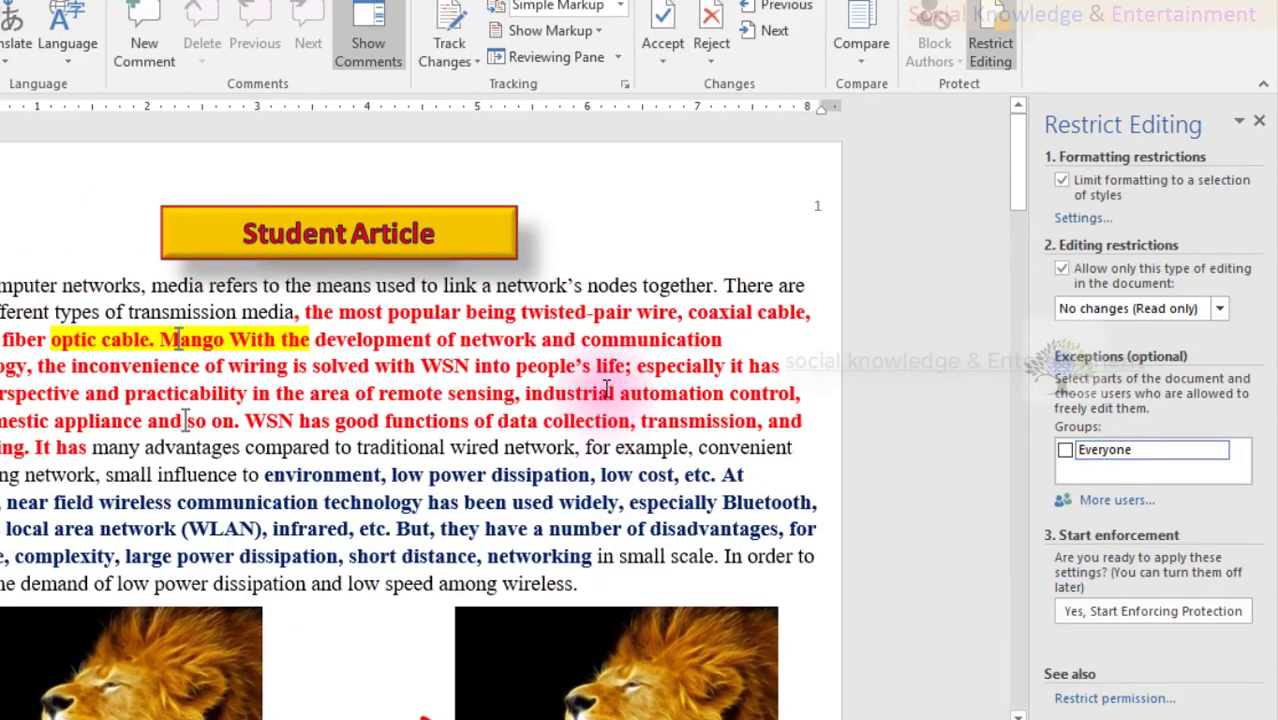
scroll(162, 356, "down", 9)
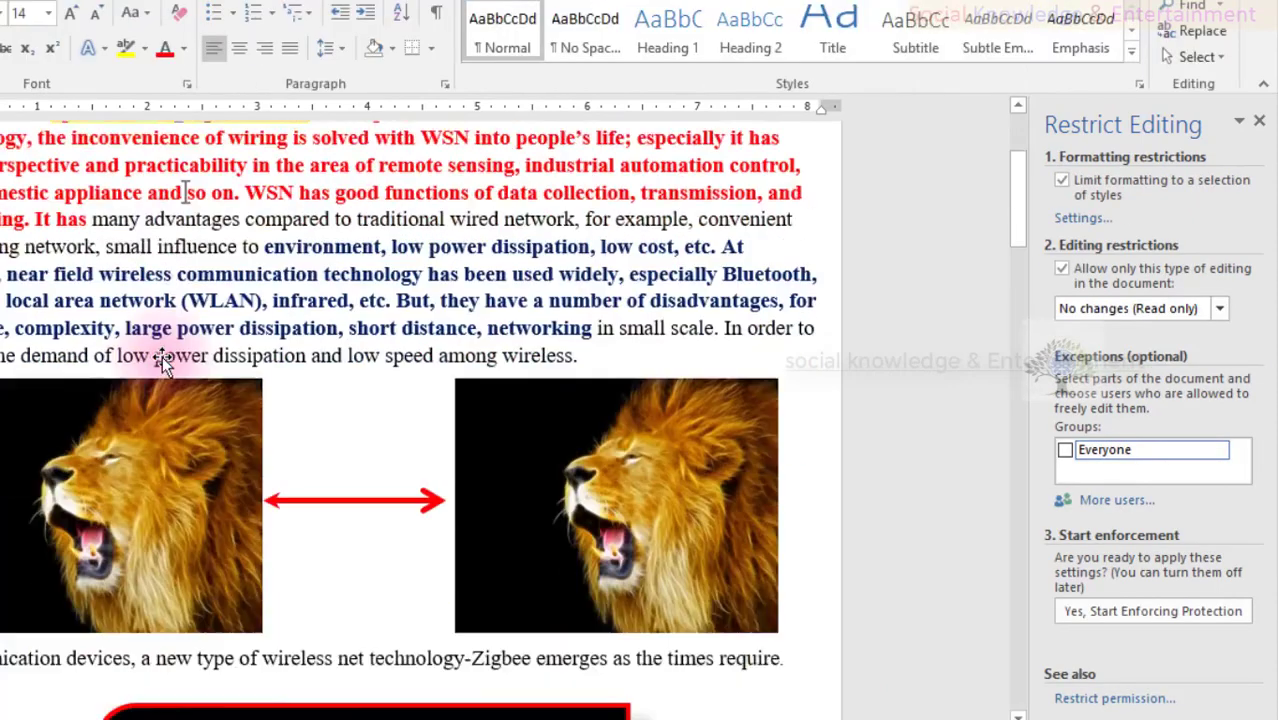
scroll(163, 352, "up", 9)
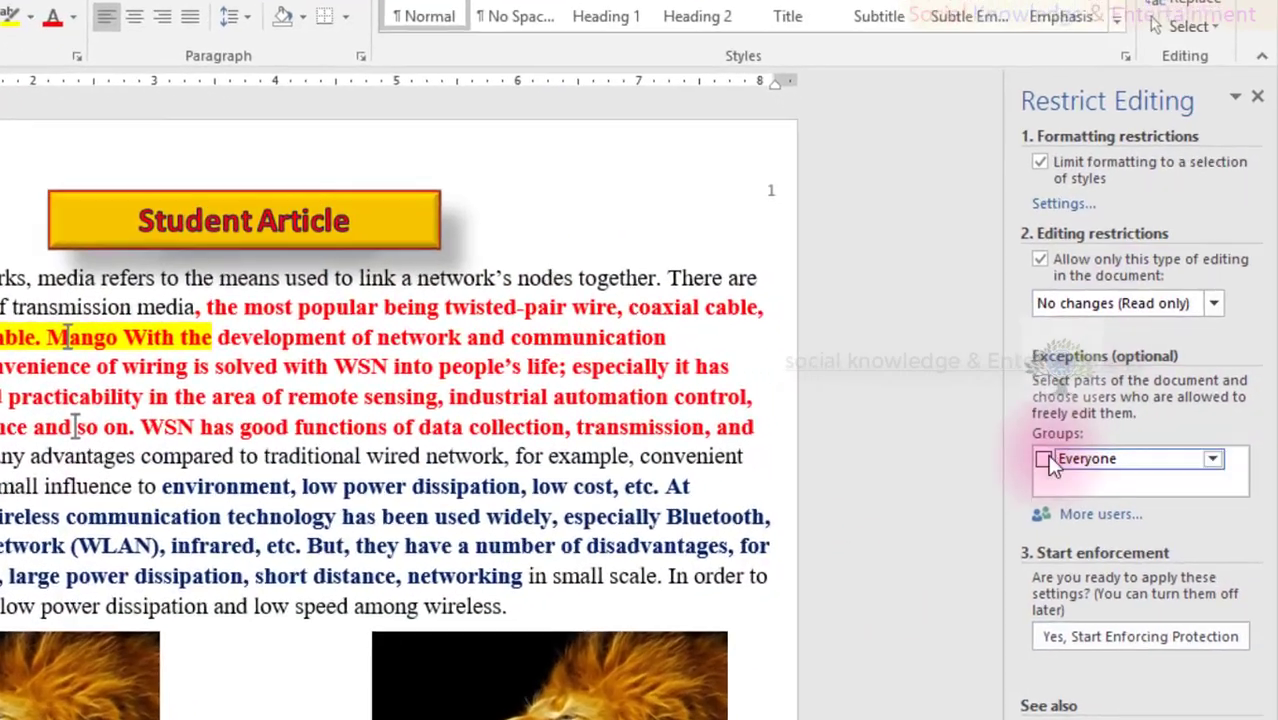
- Make the selected Student Article title editable by Everyone and re-enforce password protection
left_click(1064, 450)
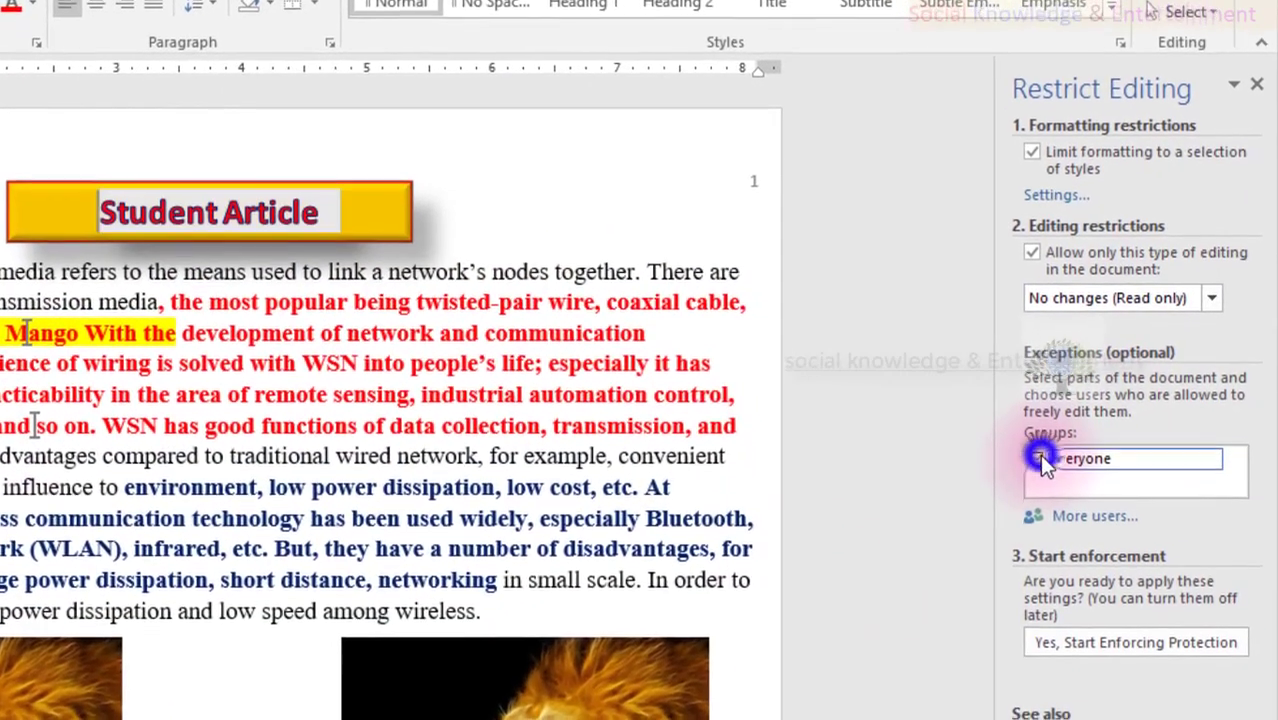
left_click(1098, 590)
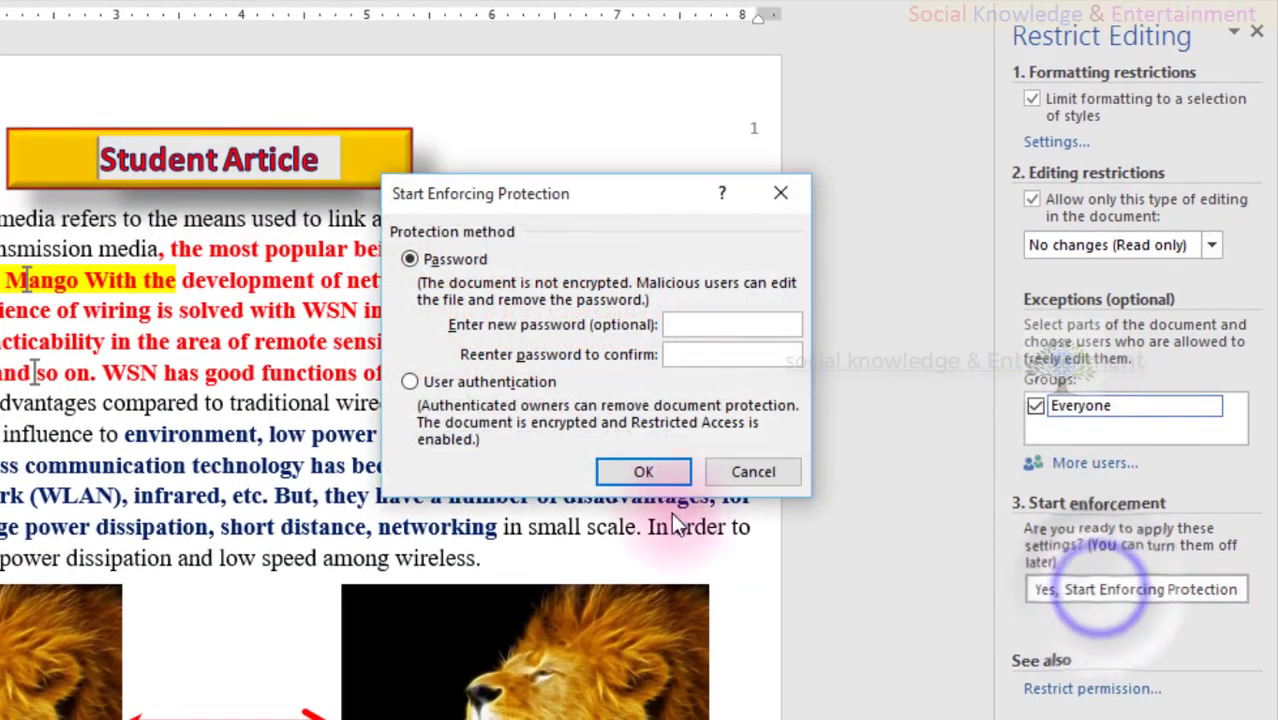
type("••")
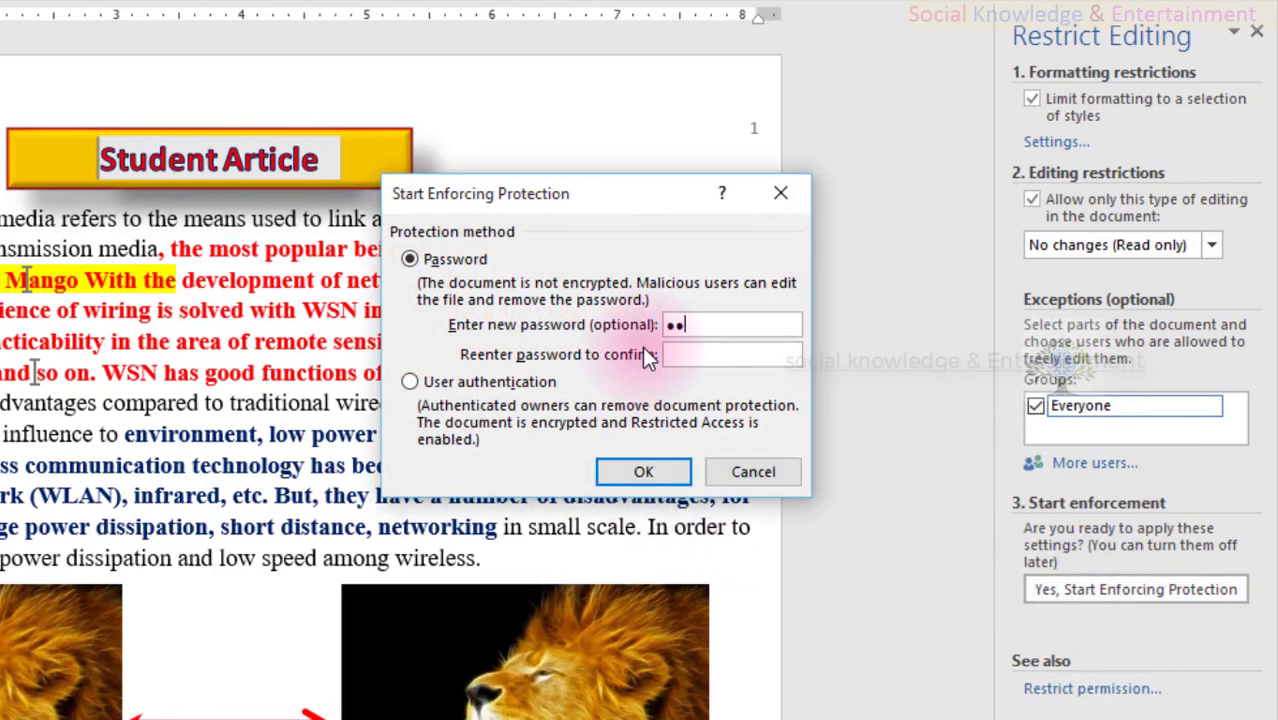
type("••")
key("Return")
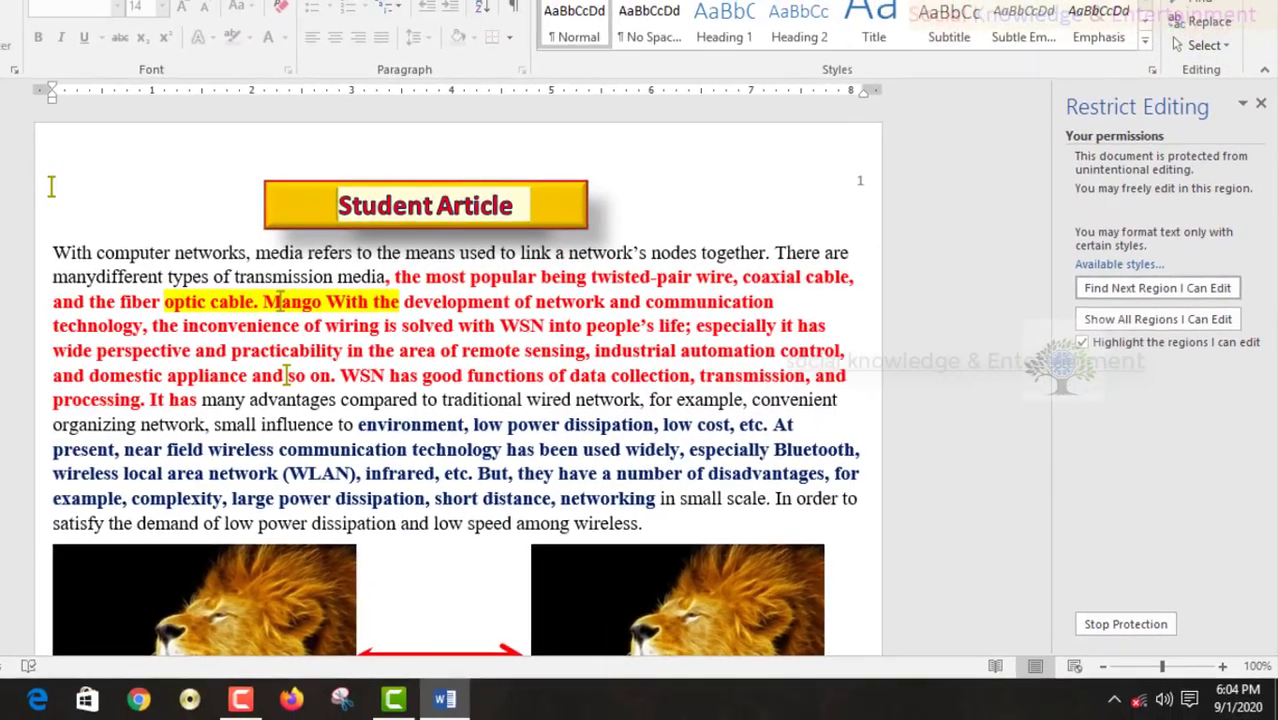
- Save and close, then reopen table report with its password in Print Layout
left_click(1256, 3)
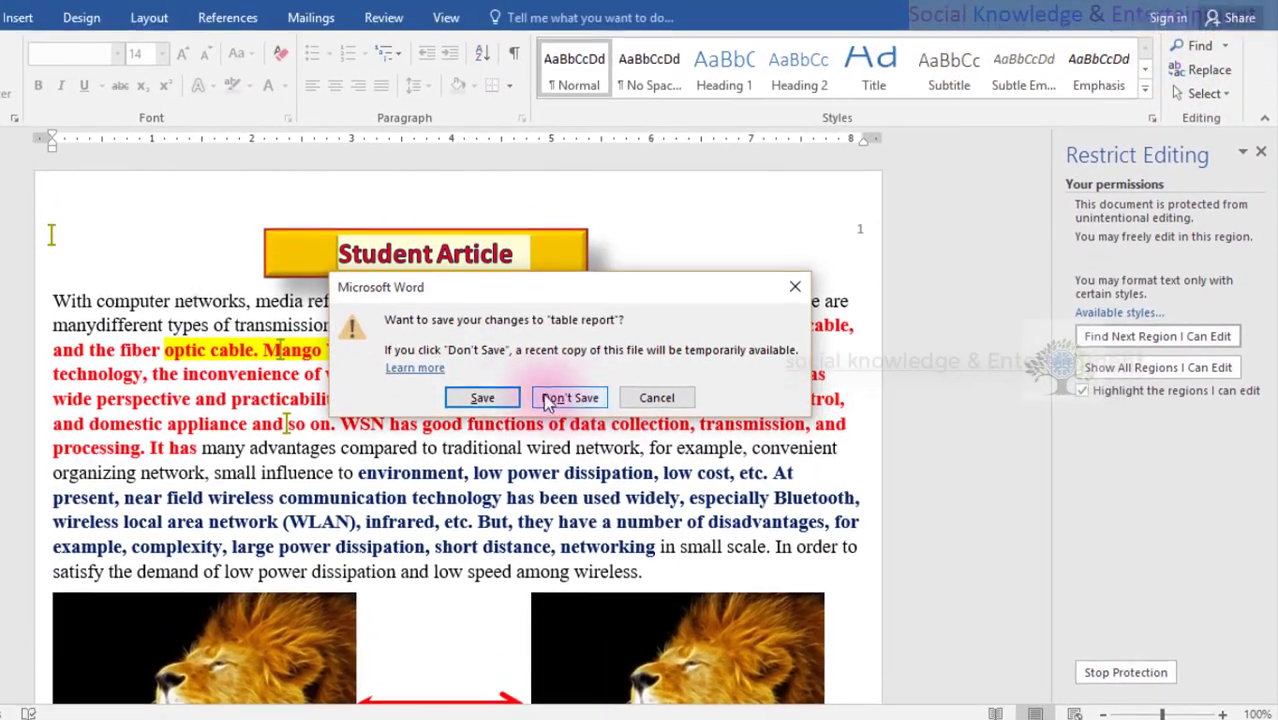
left_click(486, 400)
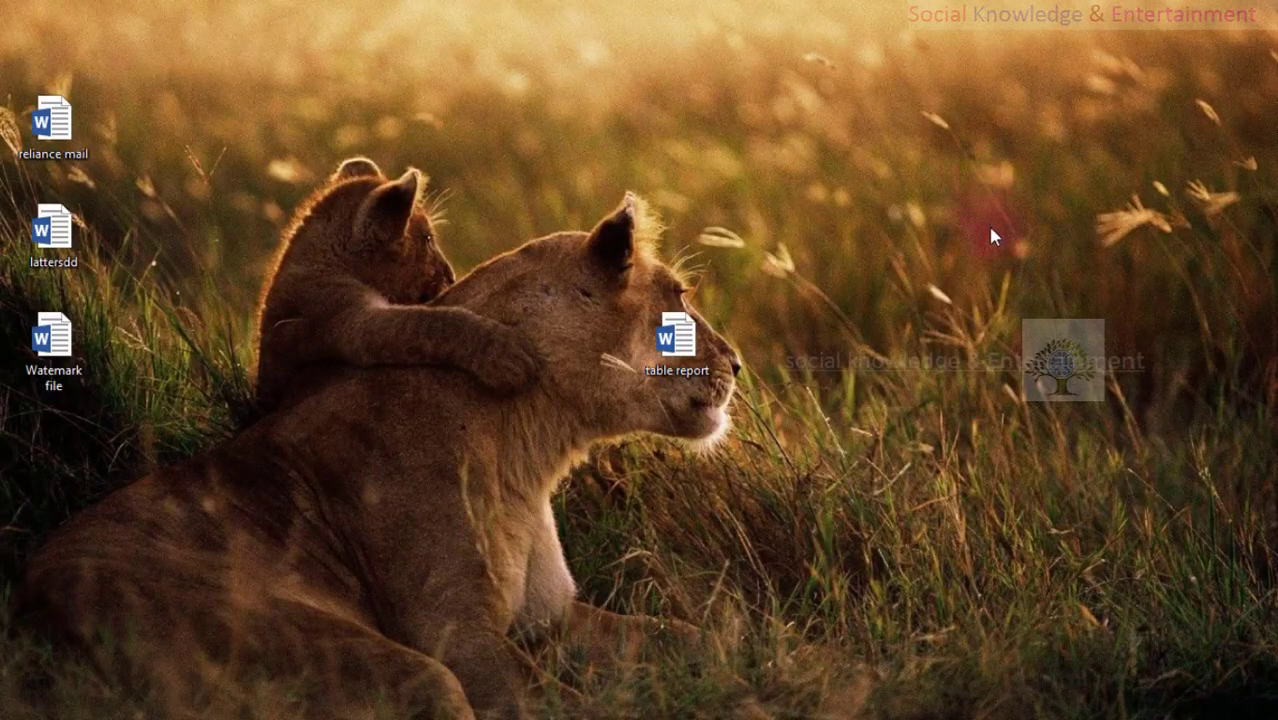
double_click(686, 354)
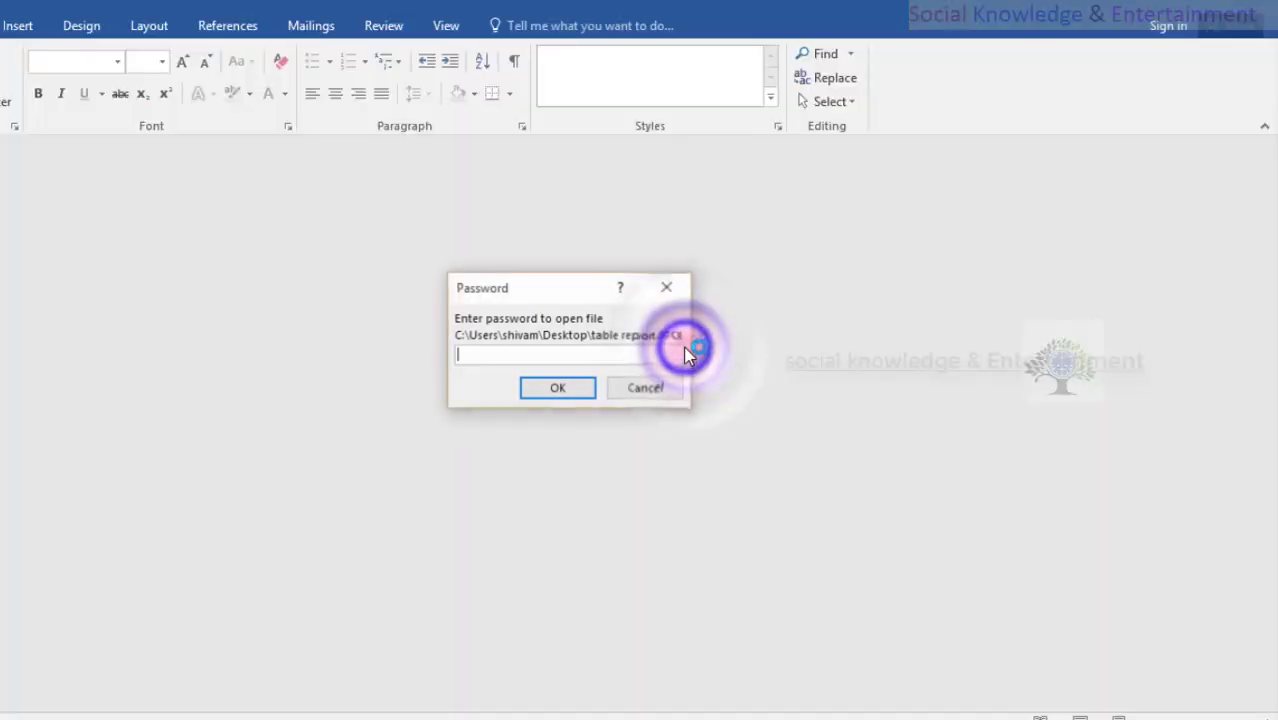
type("*****")
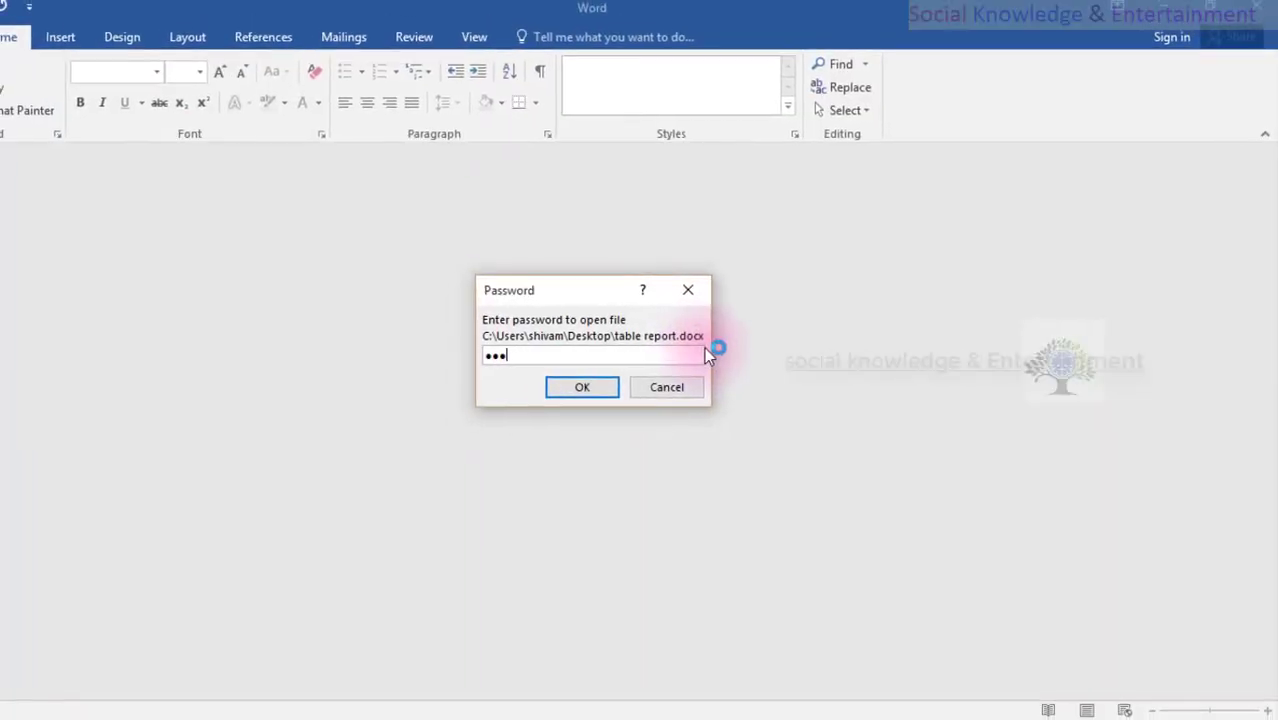
type("*")
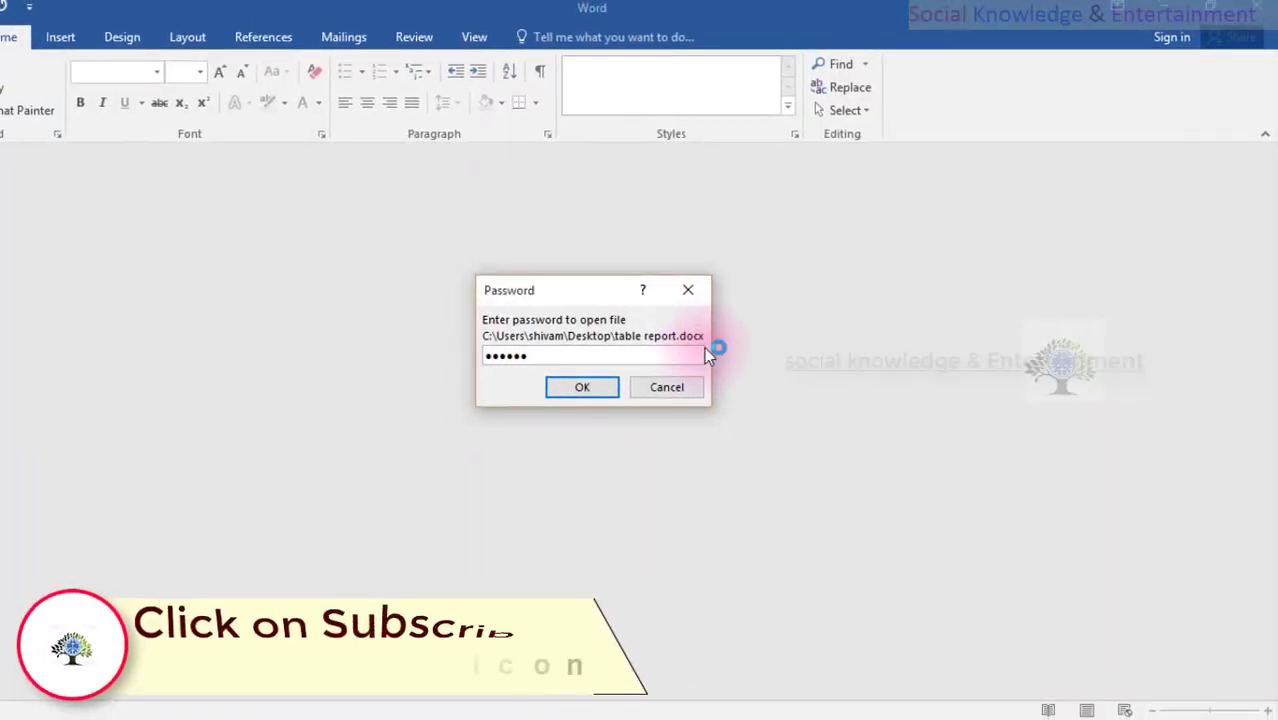
key("Return")
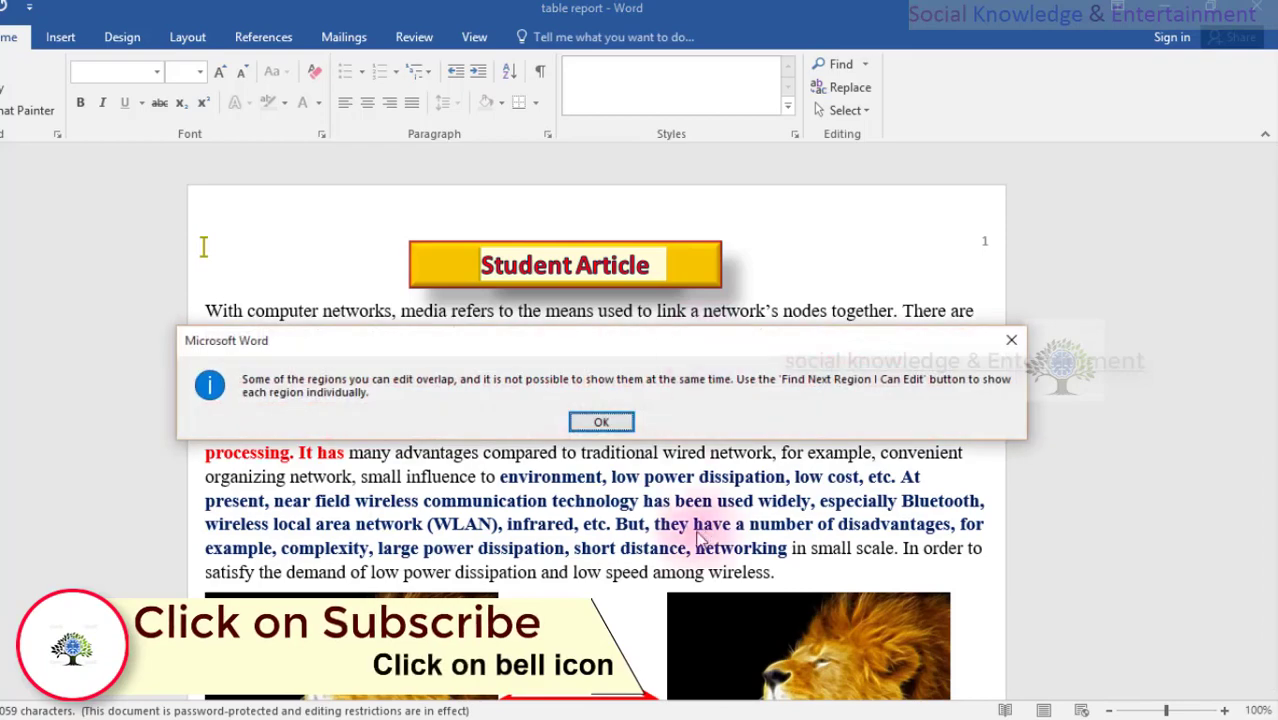
left_click(603, 422)
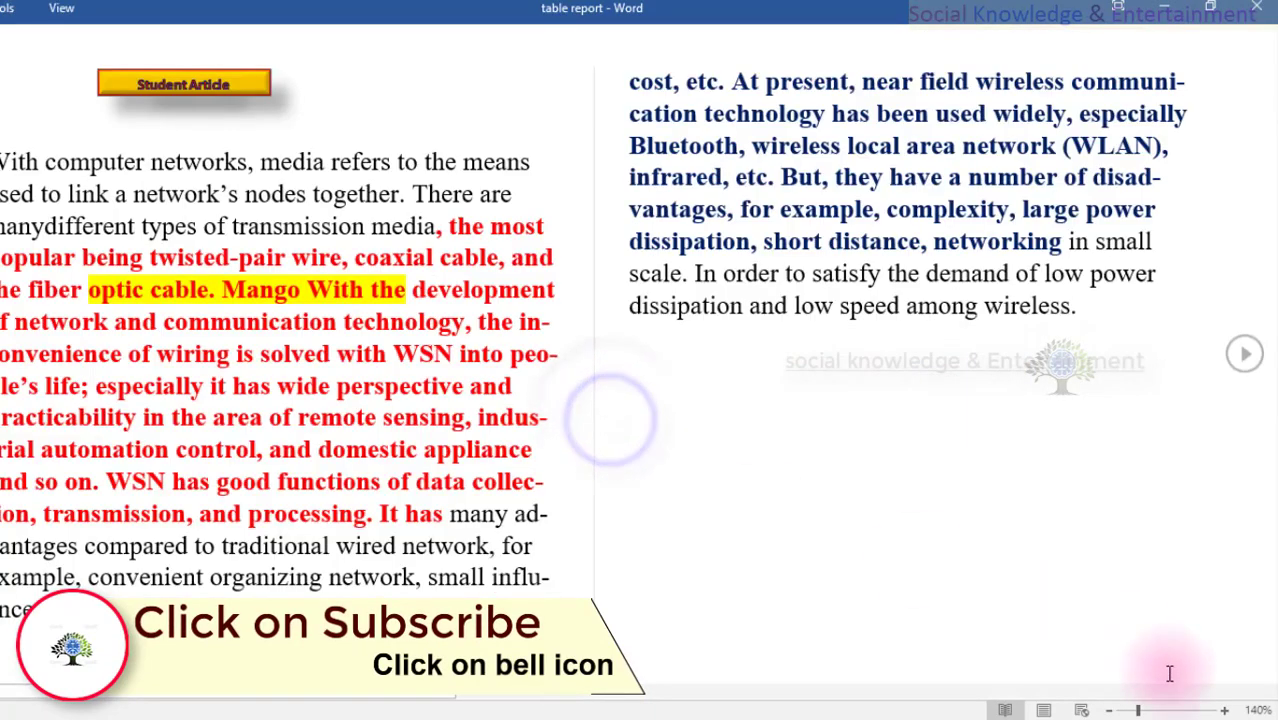
left_click(1051, 708)
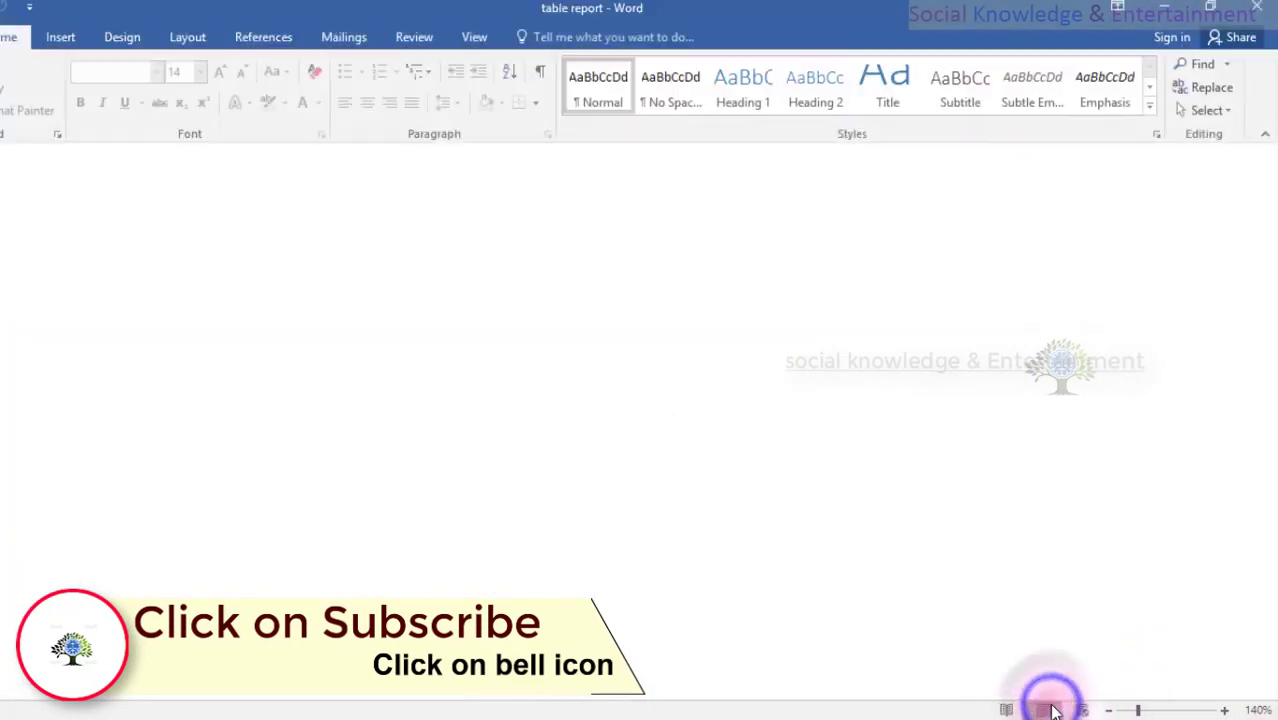
- Show the Review commands and the File > Info protection overview
scroll(644, 561, "down", 10)
scroll(700, 562, "down", 3)
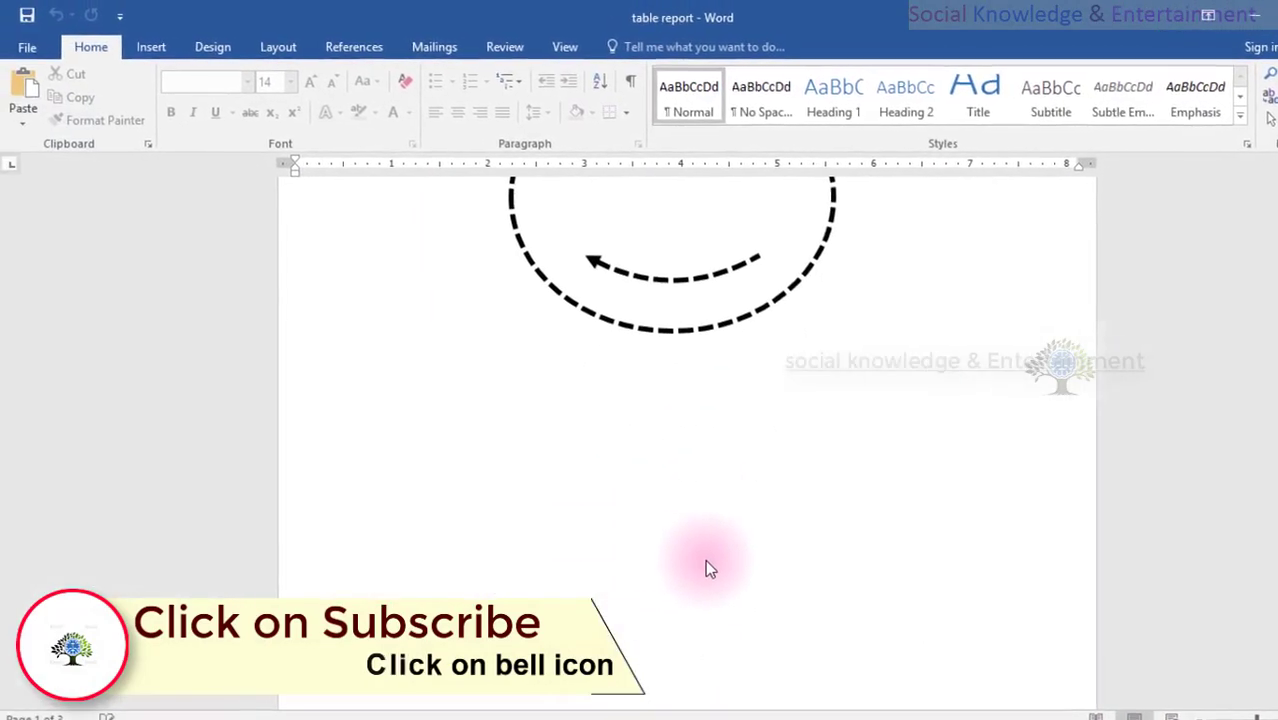
scroll(707, 563, "up", 12)
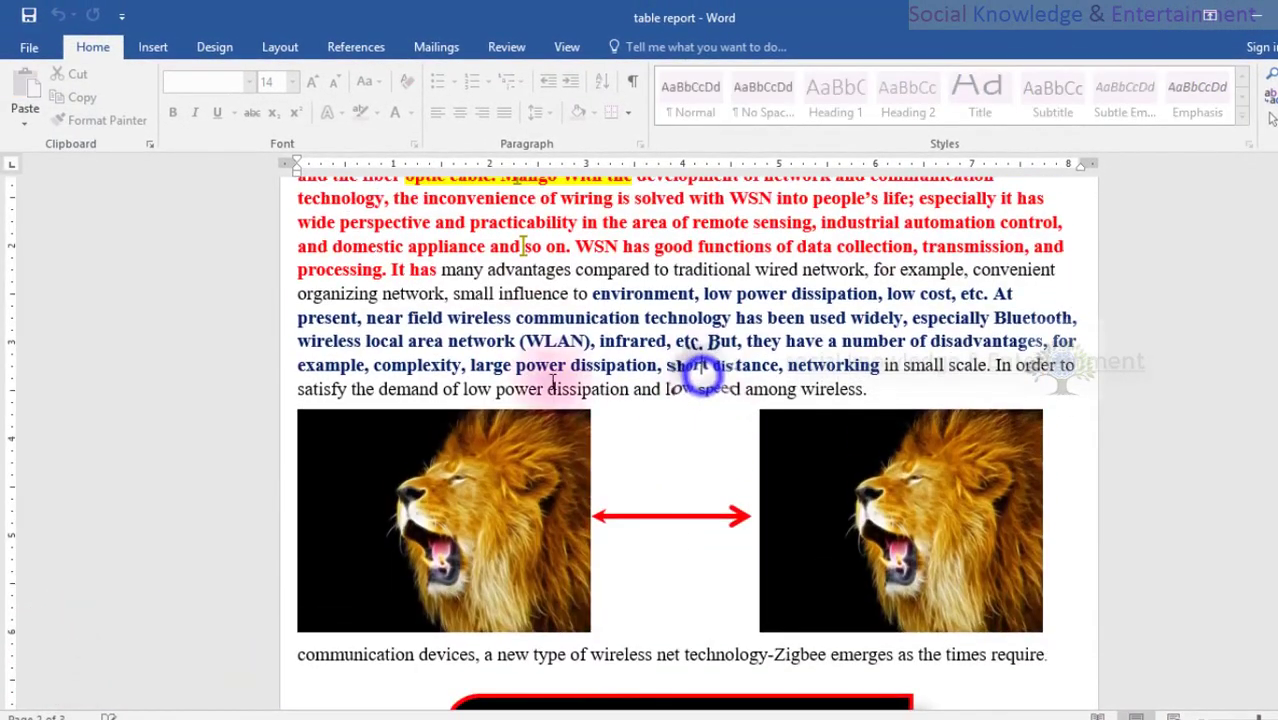
left_click(500, 58)
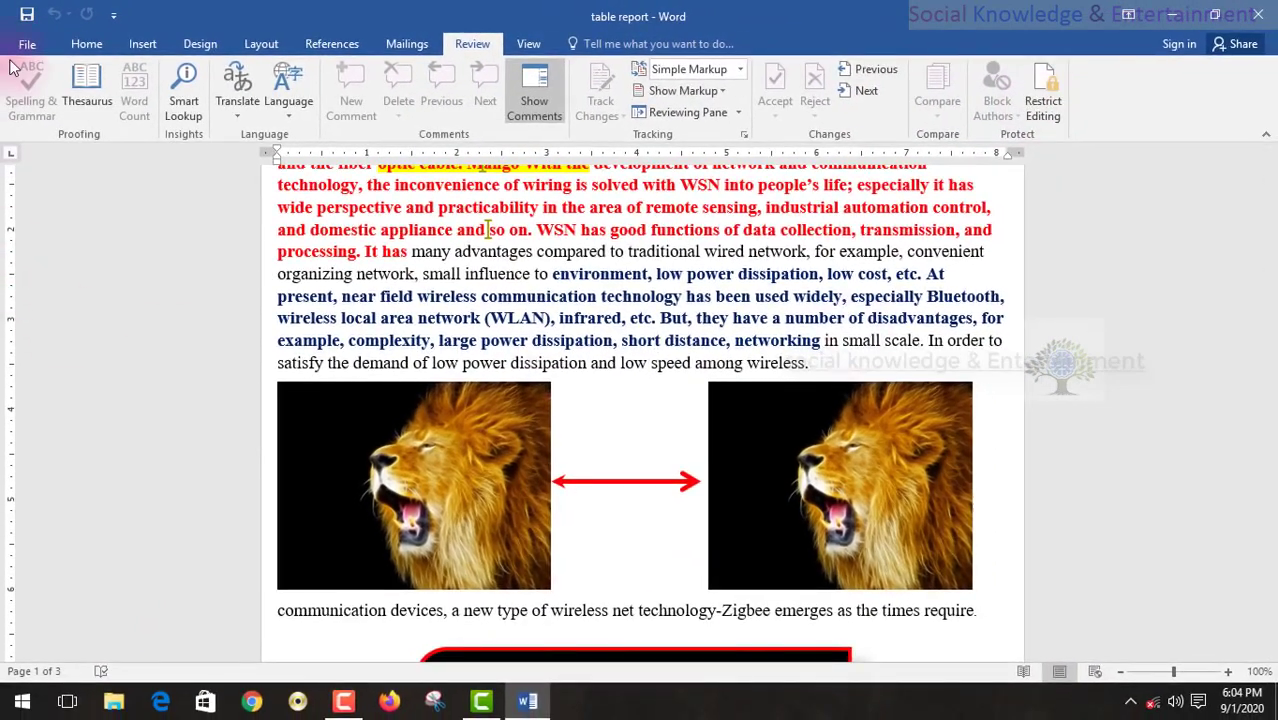
left_click(27, 44)
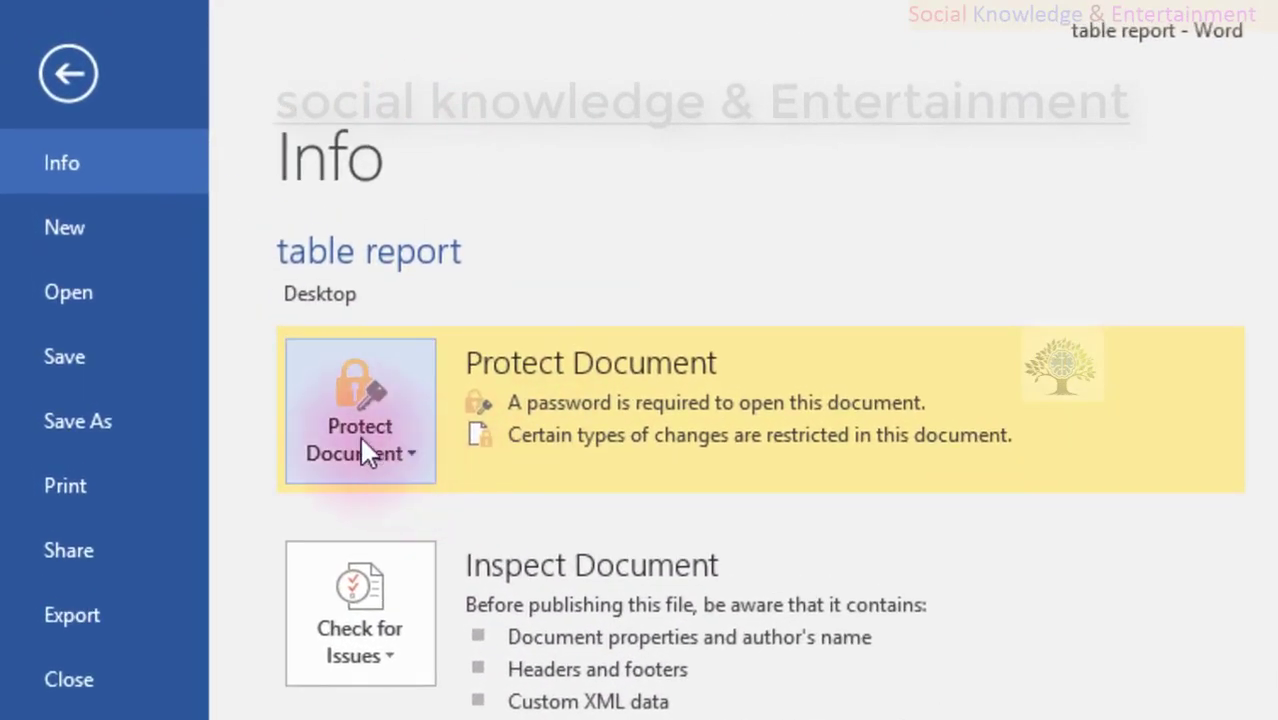
- Review the Protect Document options, then return to the table report's Home tab at the top of page 1
left_click(190, 232)
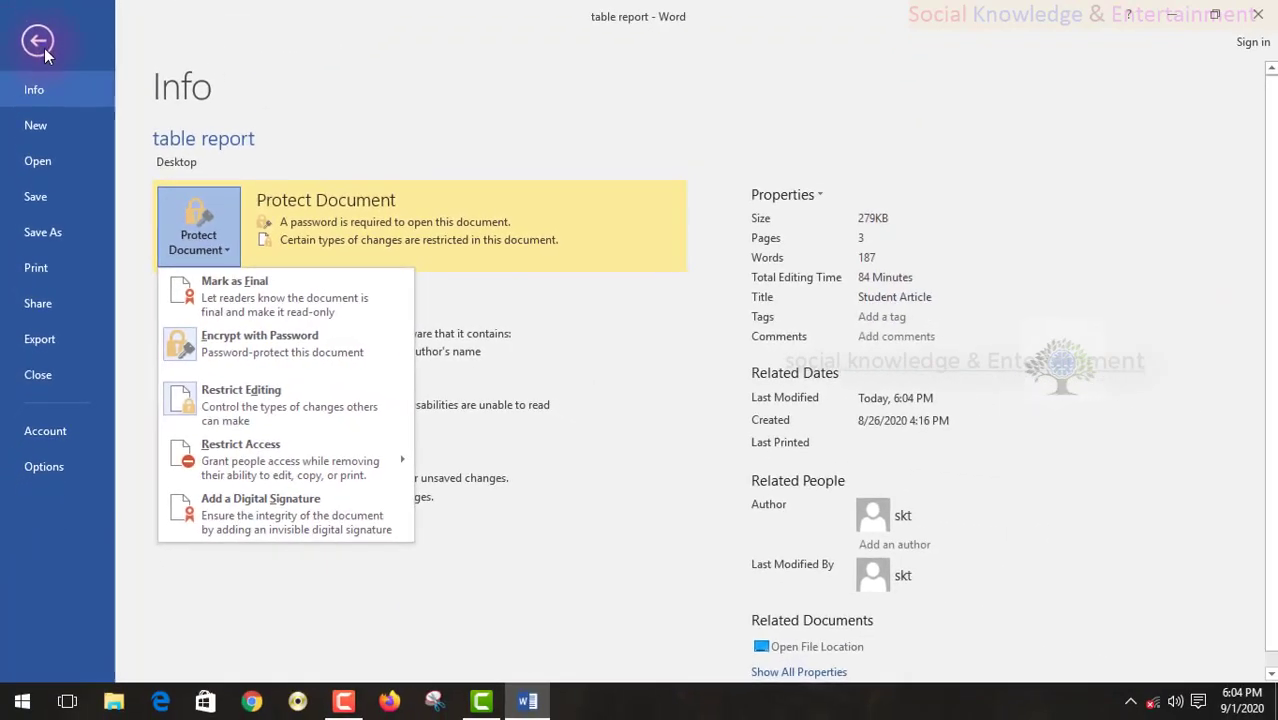
left_click(42, 40)
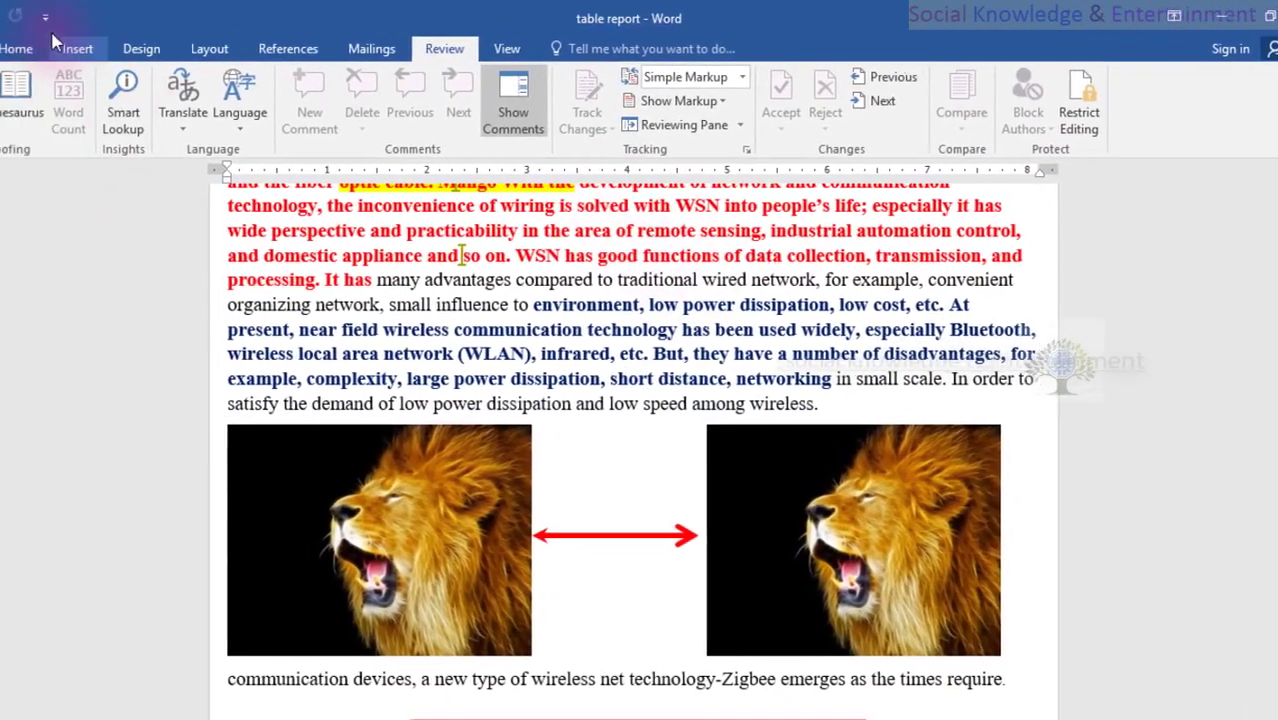
left_click(15, 48)
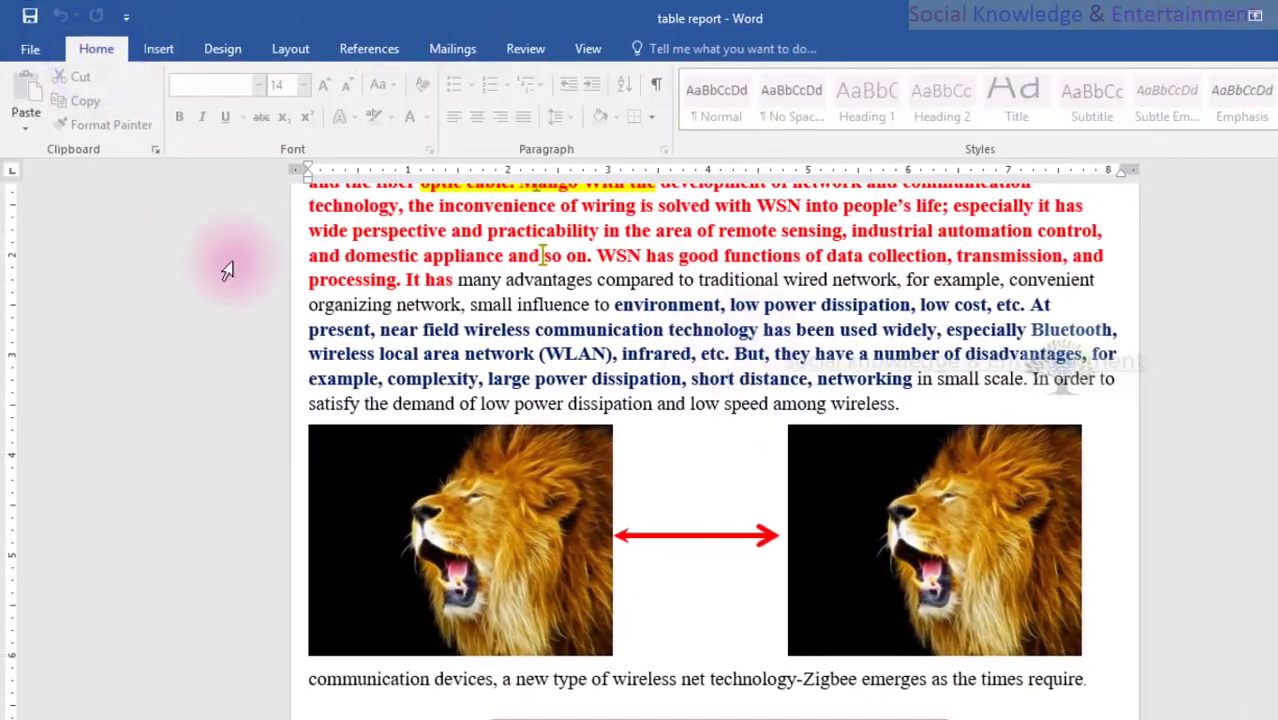
scroll(560, 270, "down", 2)
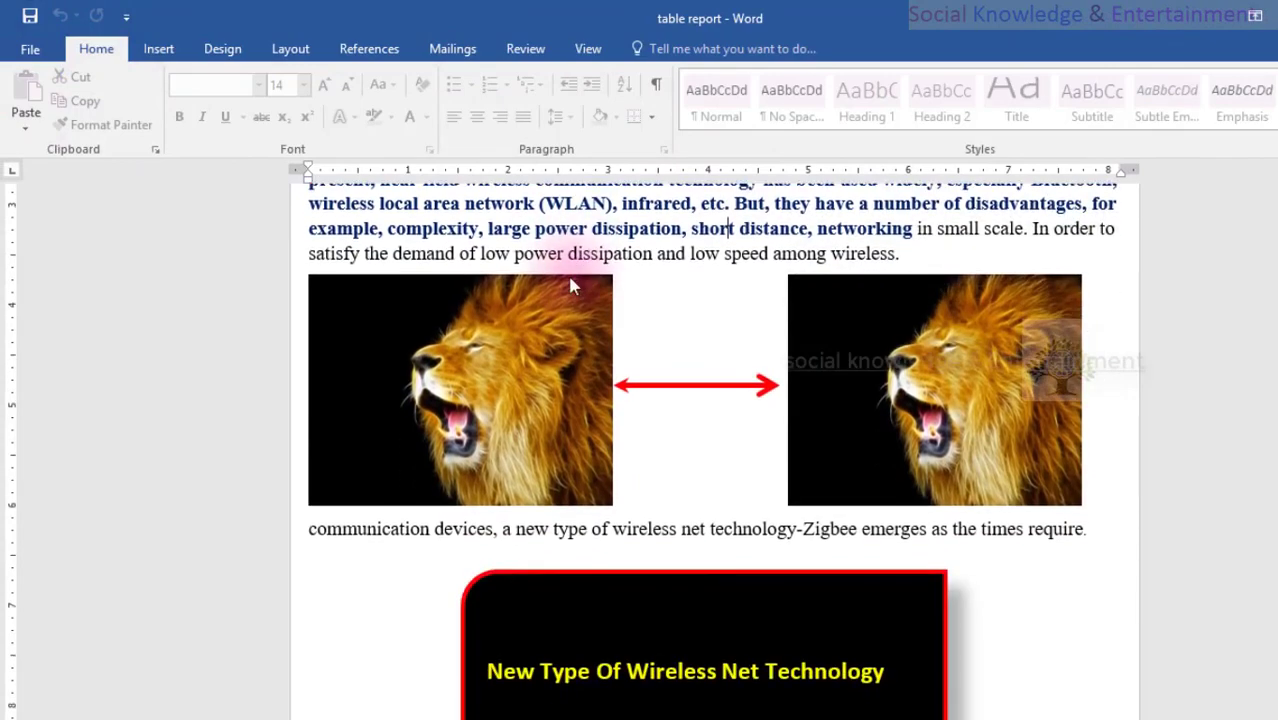
scroll(560, 270, "up", 5)
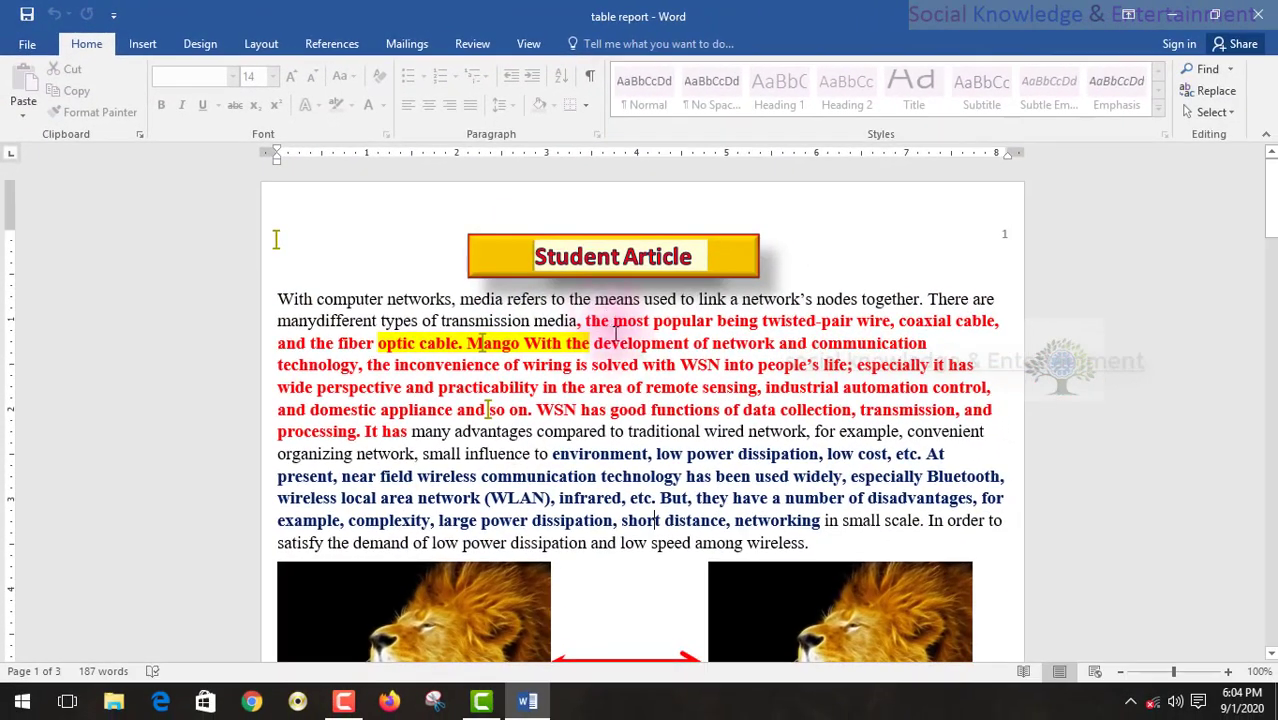
left_click(24, 703)
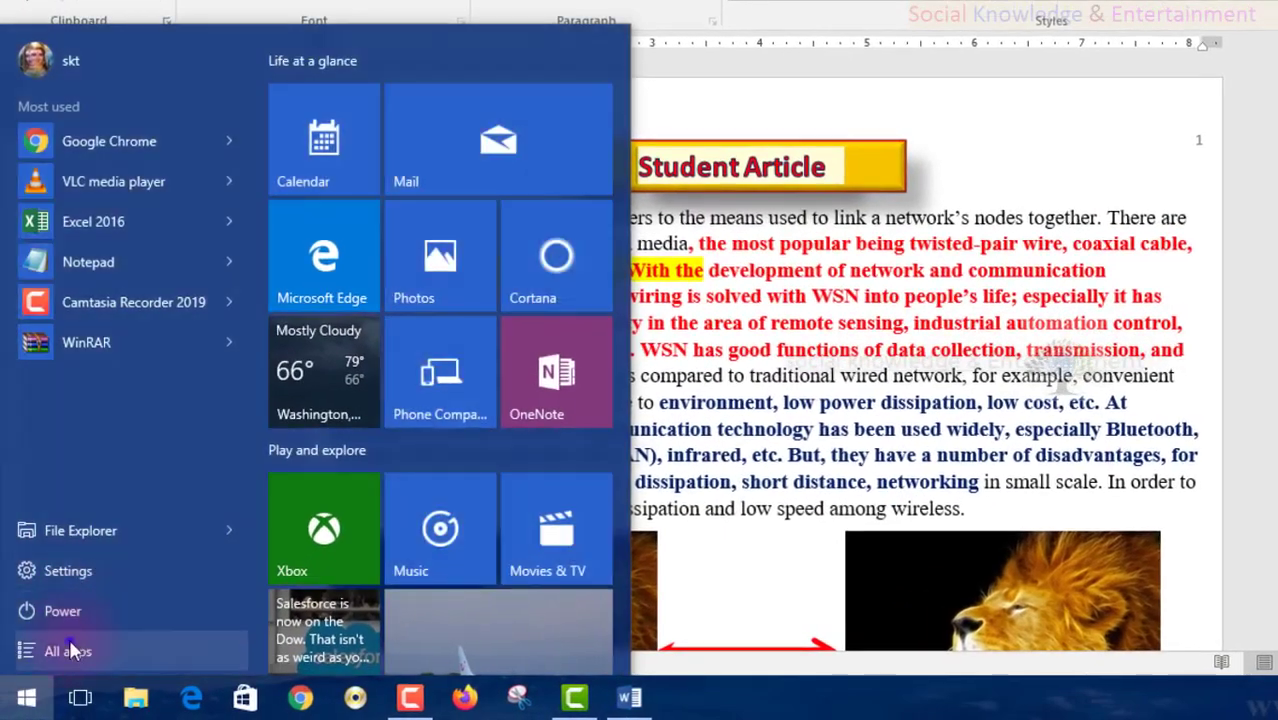
left_click(72, 651)
left_click(90, 366)
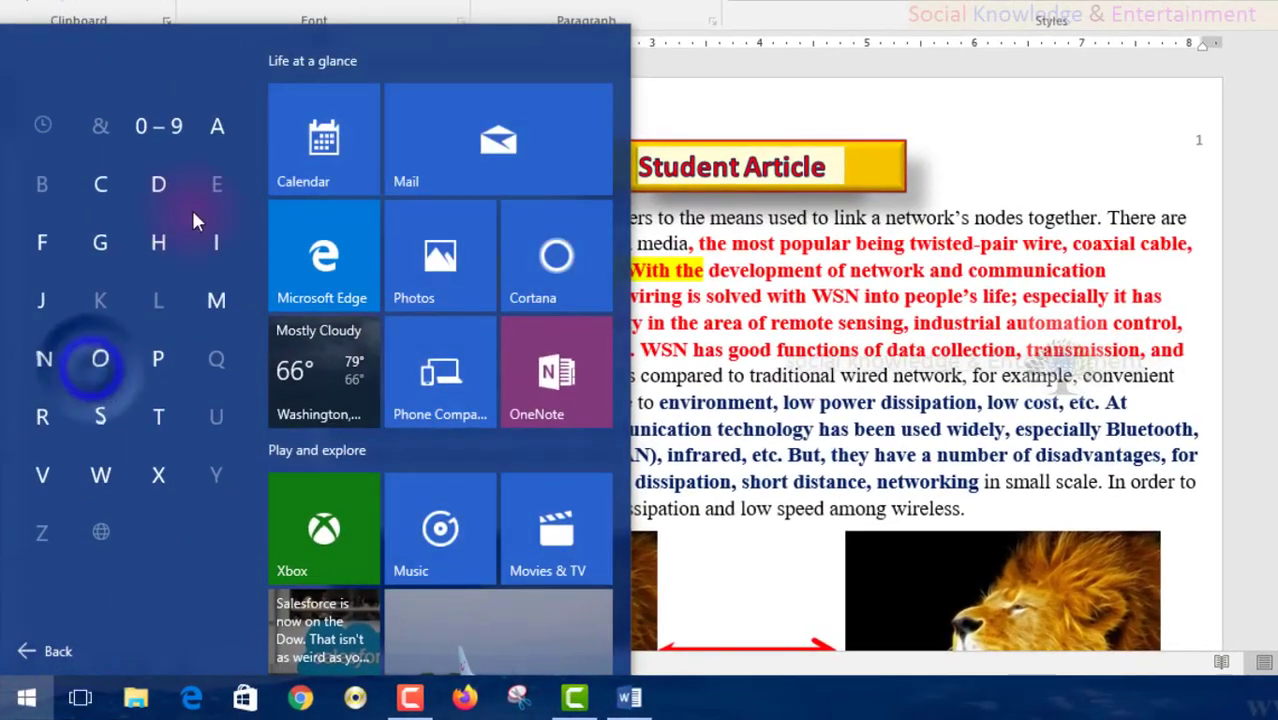
left_click(216, 296)
left_click(110, 213)
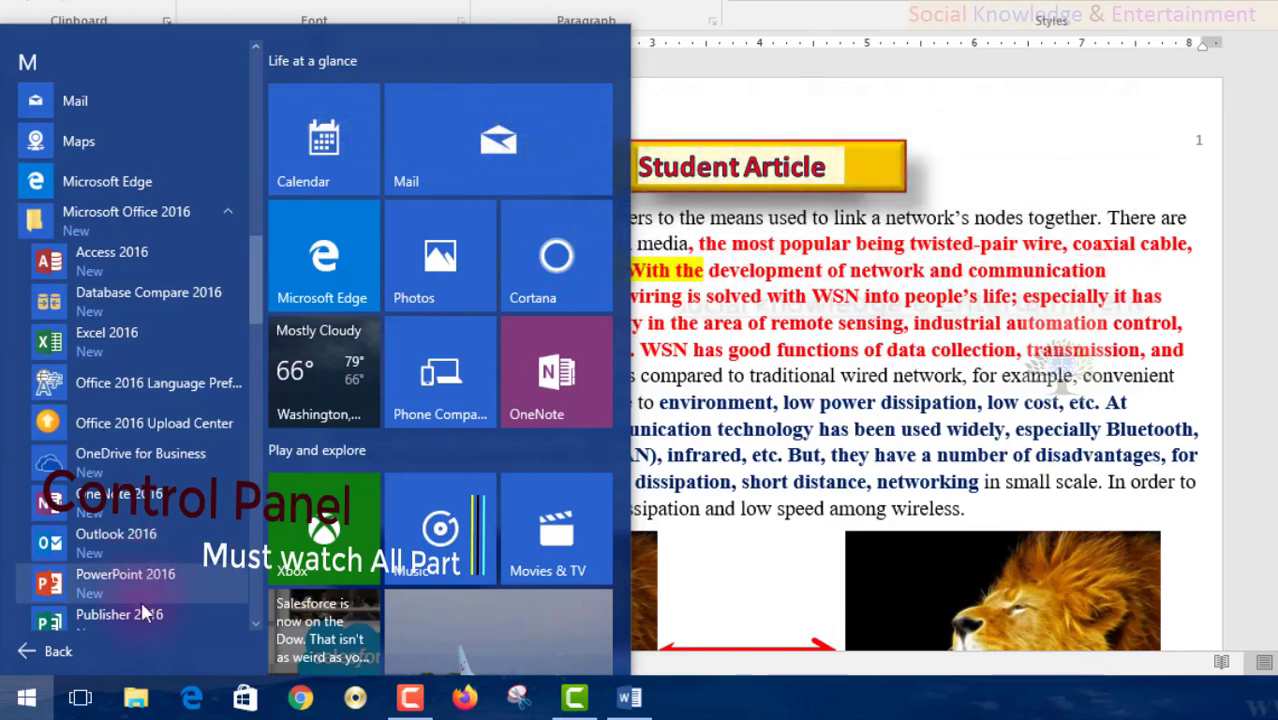
scroll(120, 520, "down", 5)
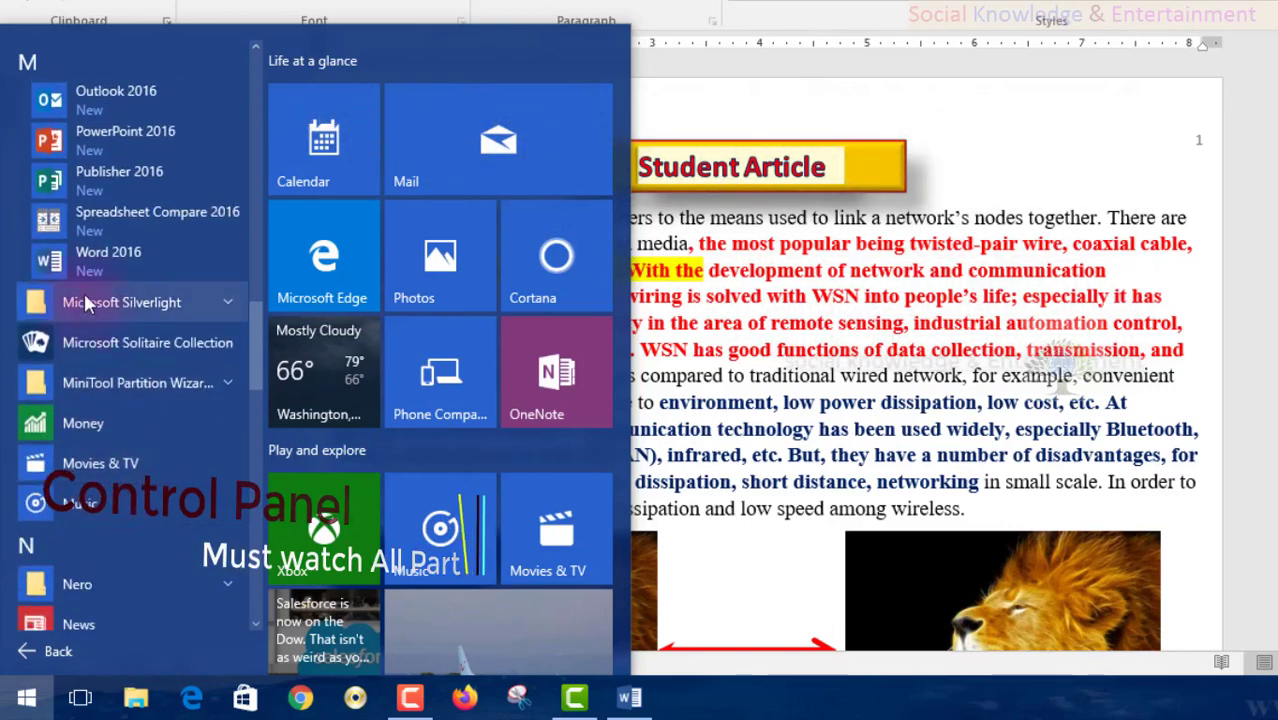
scroll(195, 416, "up", 15)
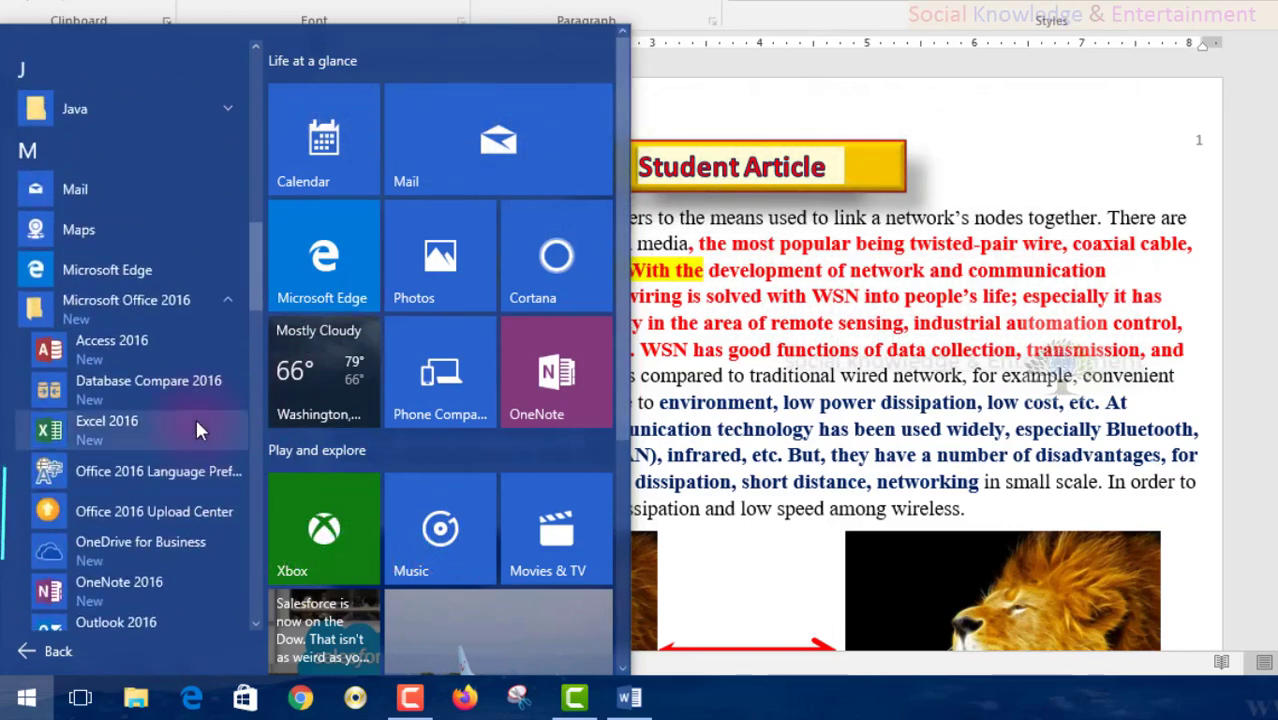
left_click(918, 74)
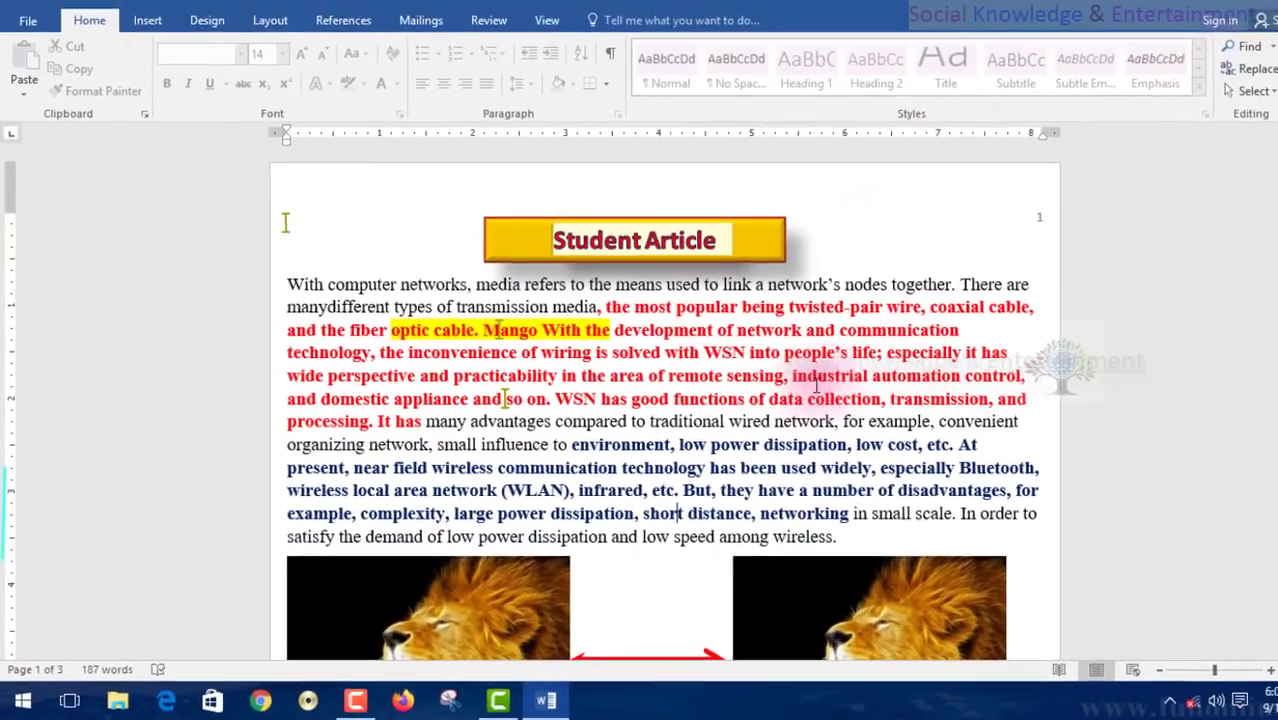
scroll(789, 233, "down", 3)
scroll(660, 312, "down", 3)
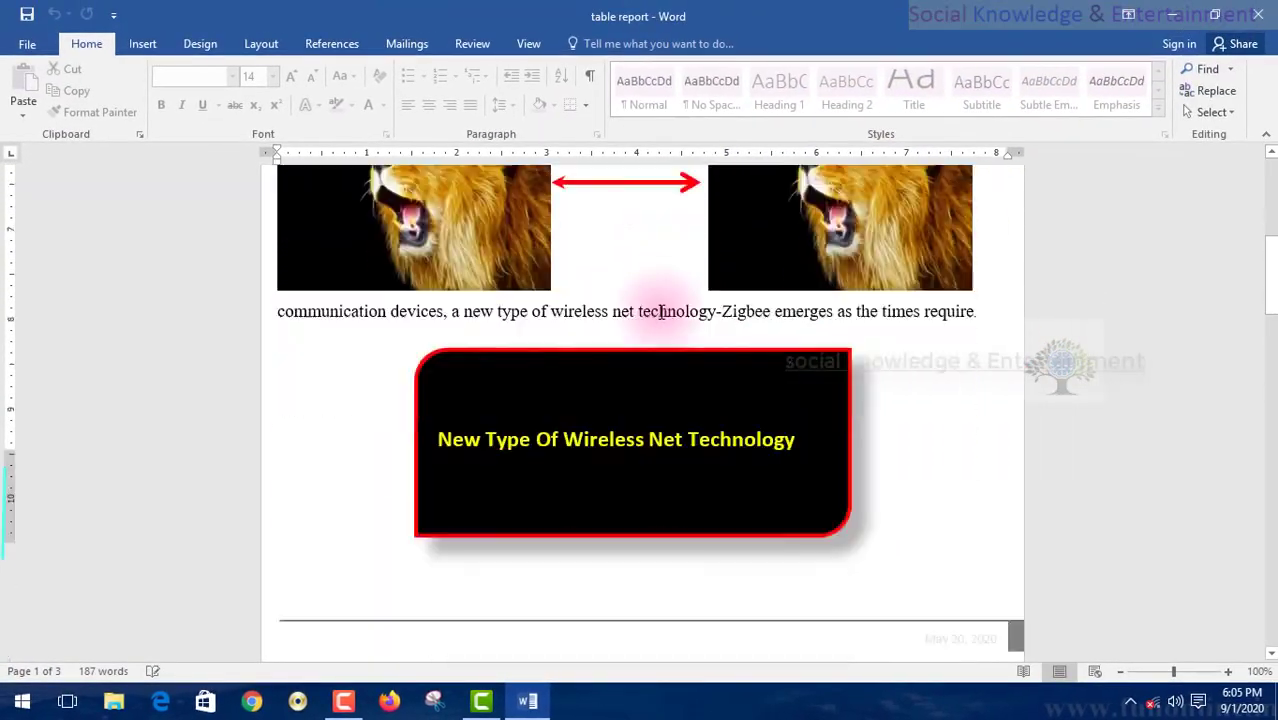
scroll(660, 310, "up", 6)
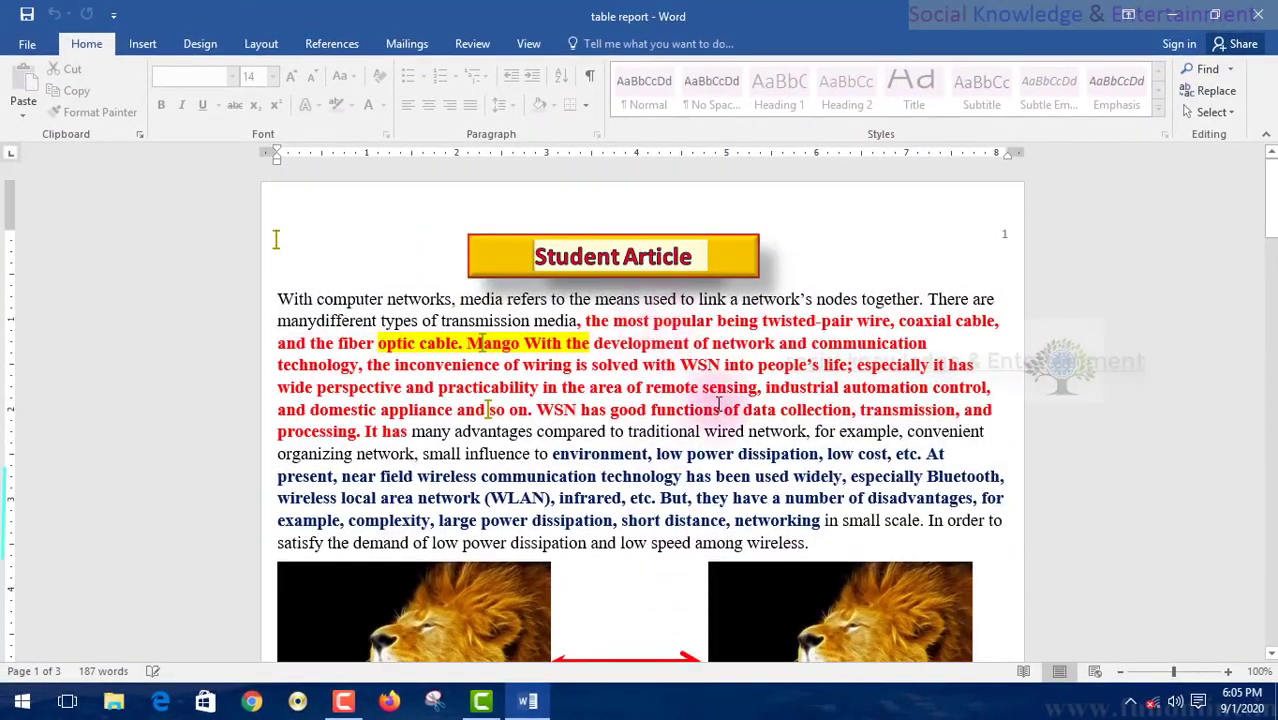
left_click(907, 257)
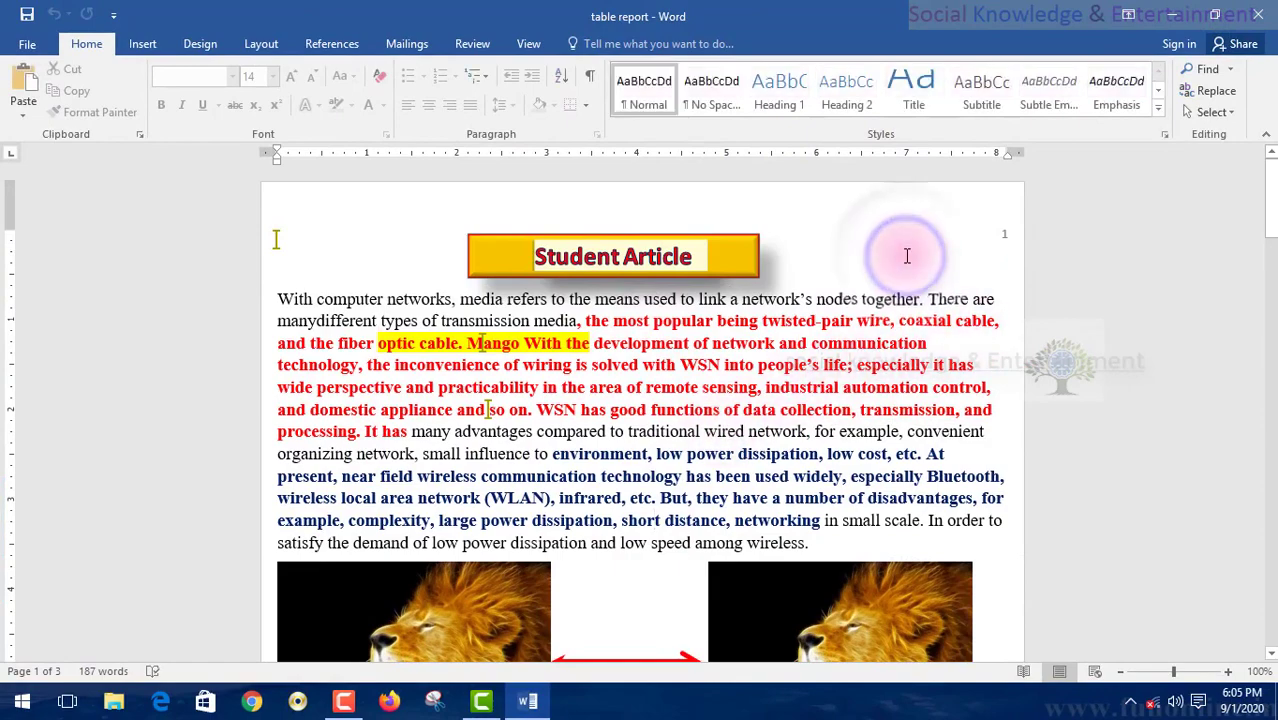
scroll(910, 270, "down", 5)
scroll(915, 280, "up", 2)
scroll(914, 276, "up", 4)
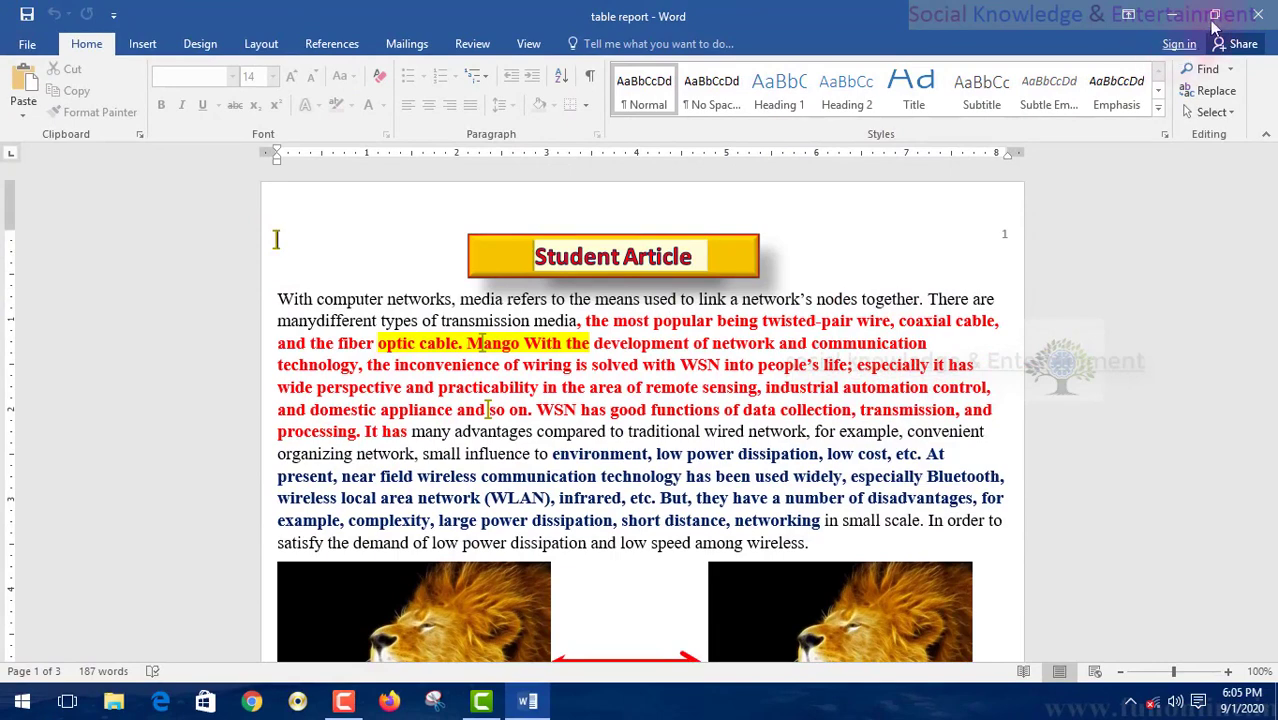
- Close the table report window, refresh the desktop and permanently empty the Recycle Bin
left_click(1256, 17)
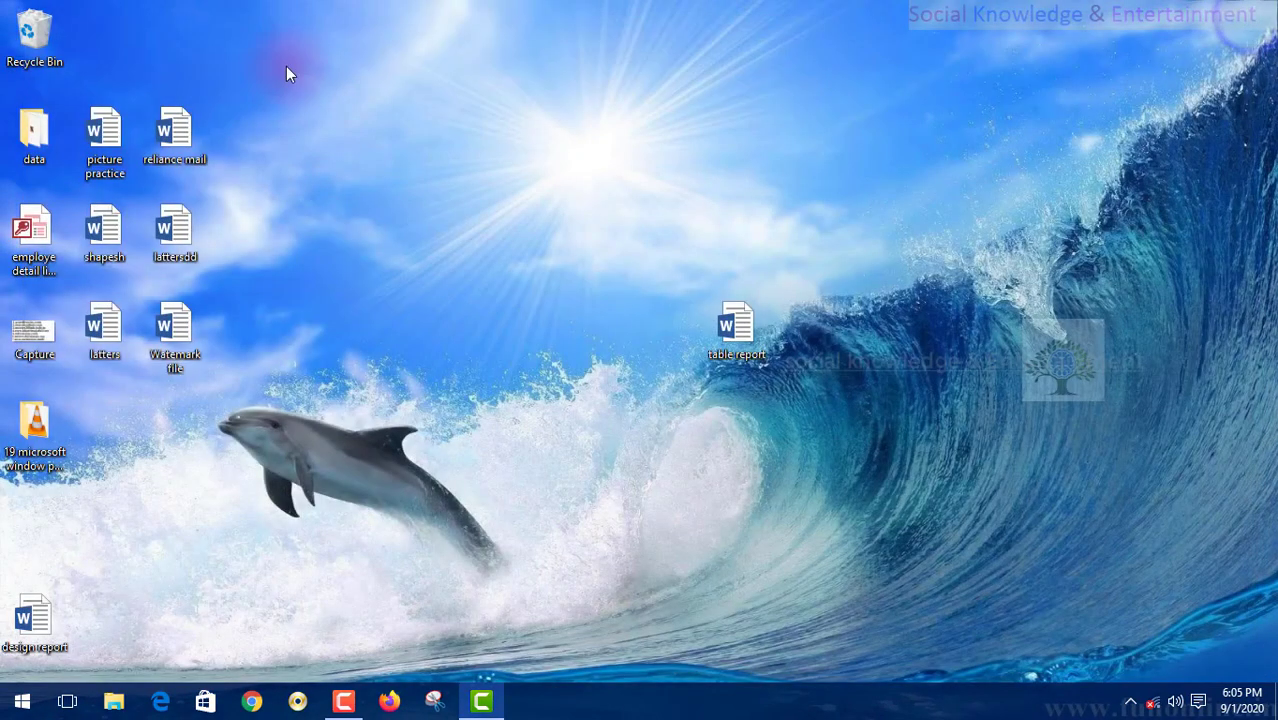
right_click(286, 66)
left_click(306, 123)
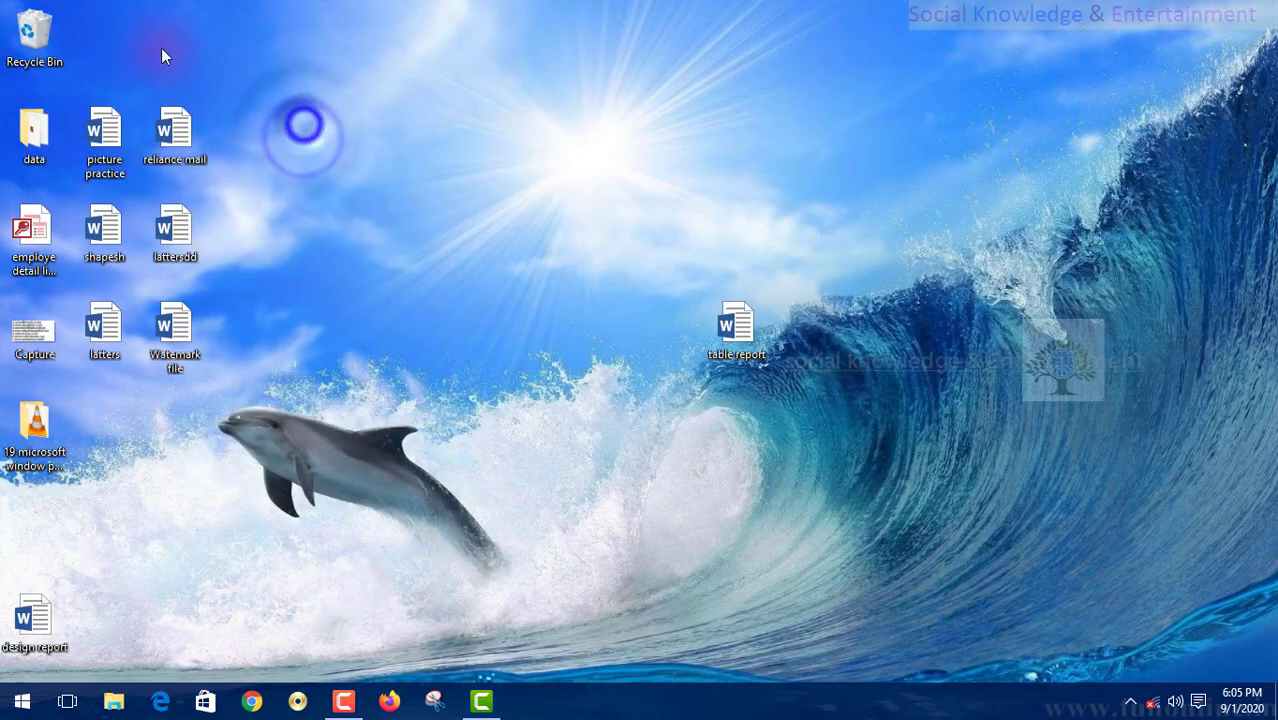
right_click(12, 38)
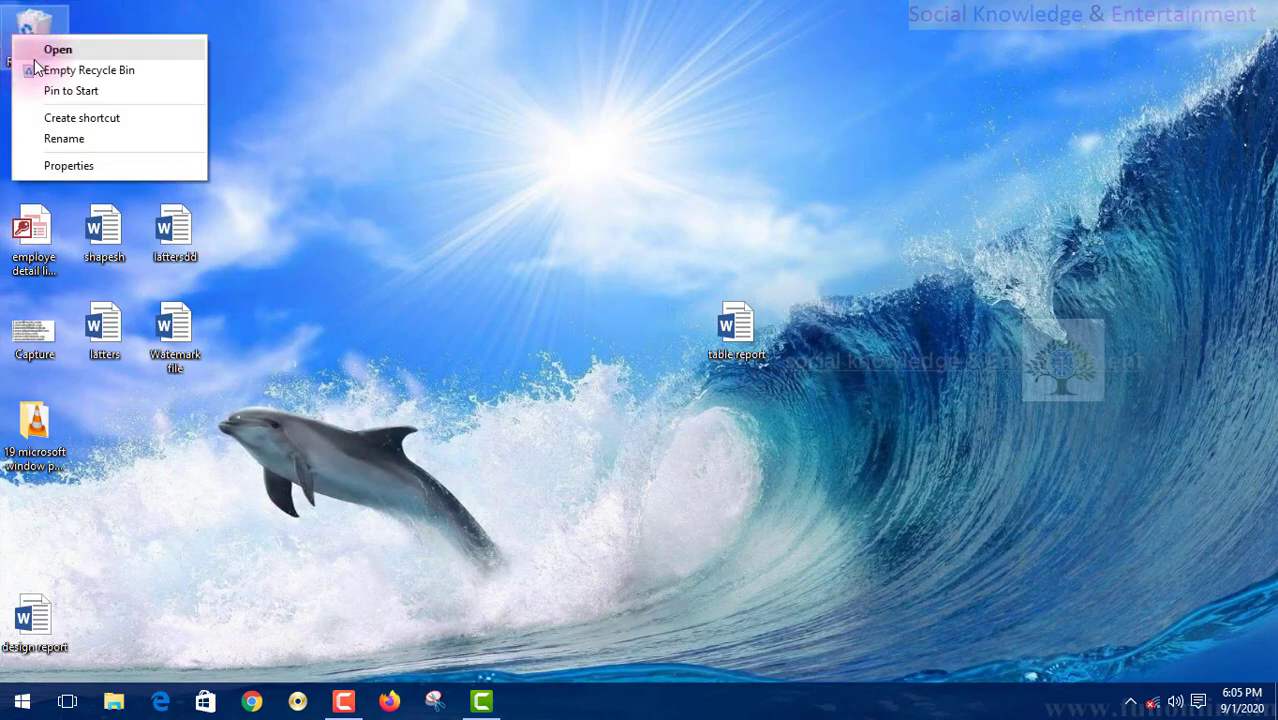
left_click(35, 68)
left_click(688, 365)
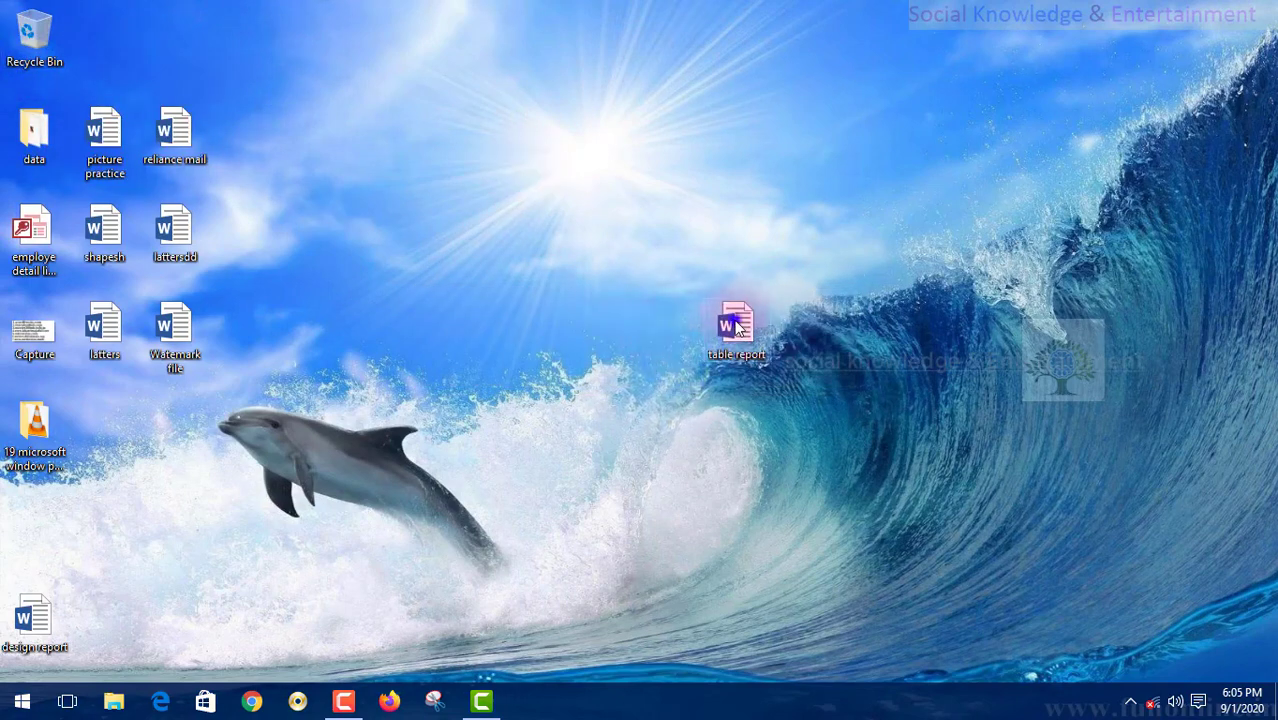
- Move the table report file to the top of the desktop and switch to the next wallpaper
left_click_drag(737, 329, 567, 290)
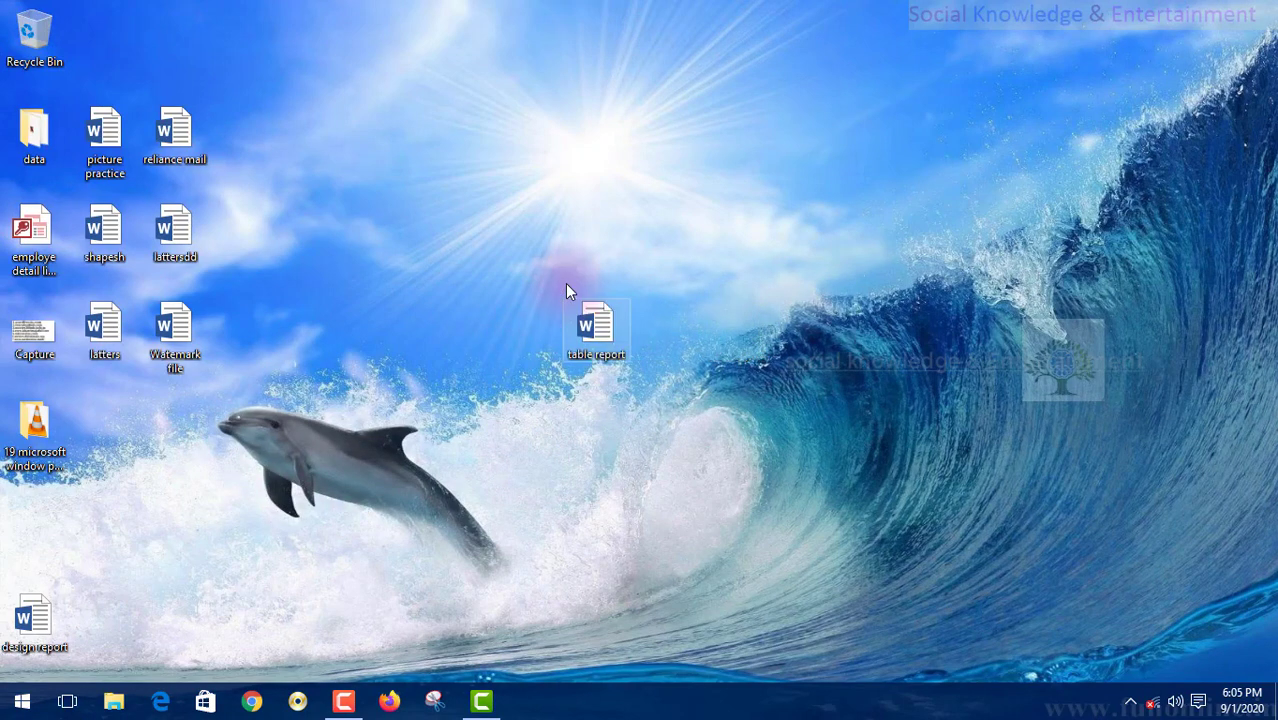
left_click_drag(608, 330, 328, 57)
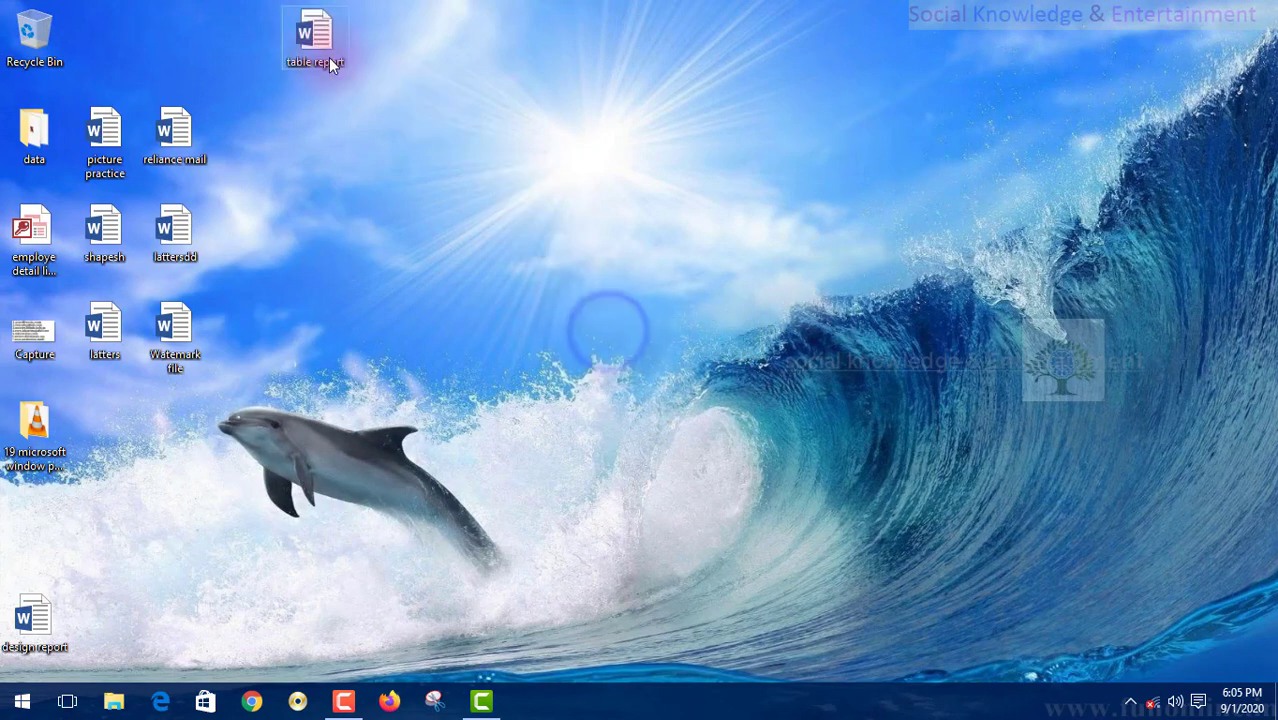
right_click(414, 101)
left_click(482, 230)
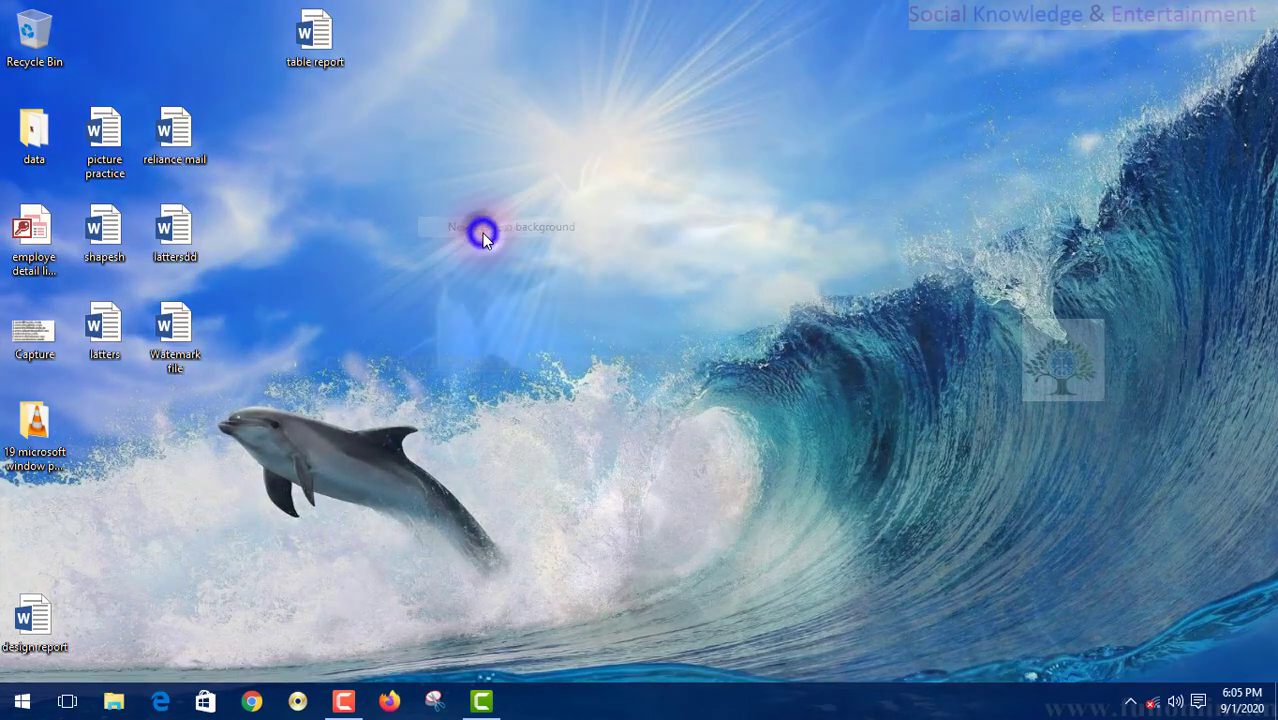
right_click(452, 230)
left_click(404, 121)
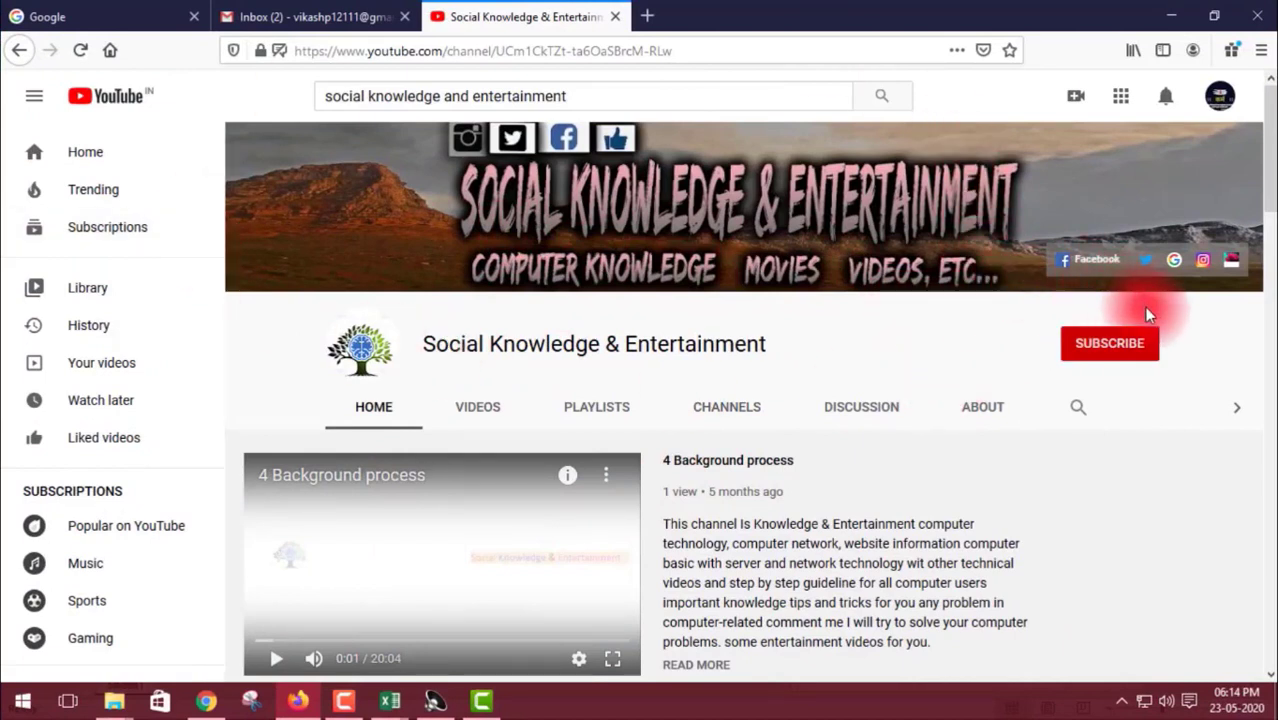
- Subscribe to Social Knowledge & Entertainment with notifications set to All uploads
left_click(1127, 357)
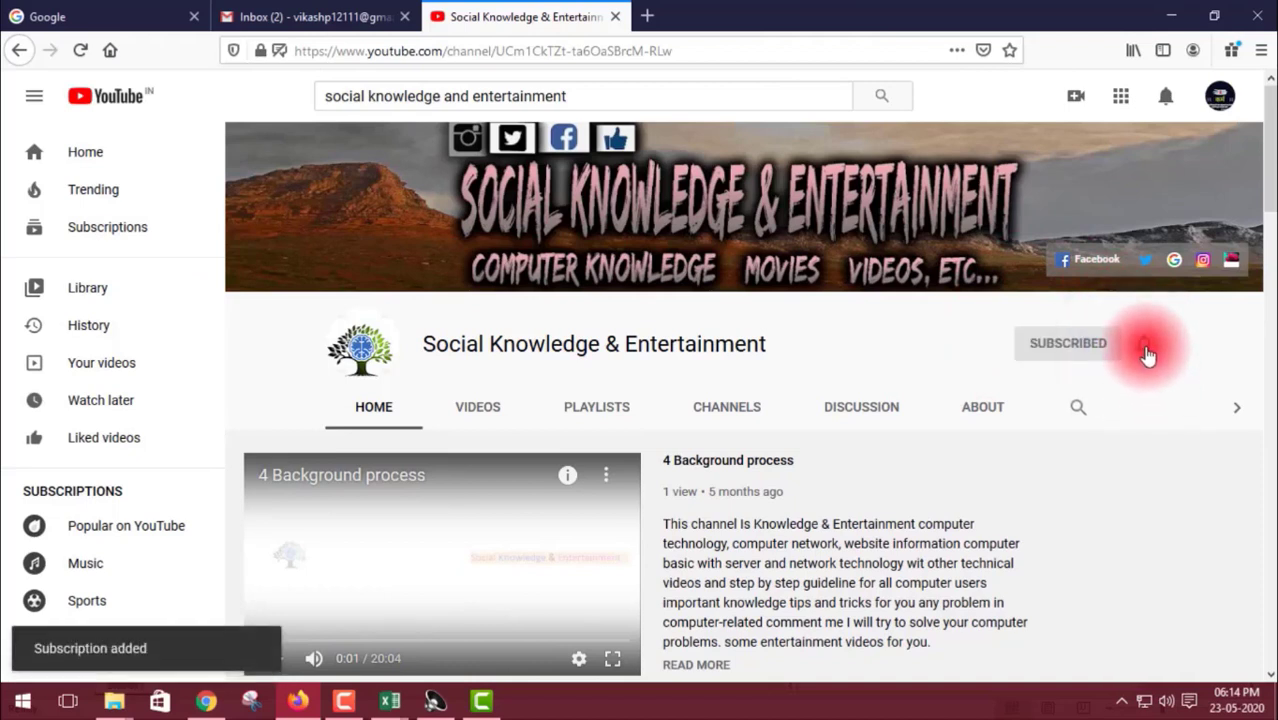
left_click(1147, 354)
left_click(1108, 388)
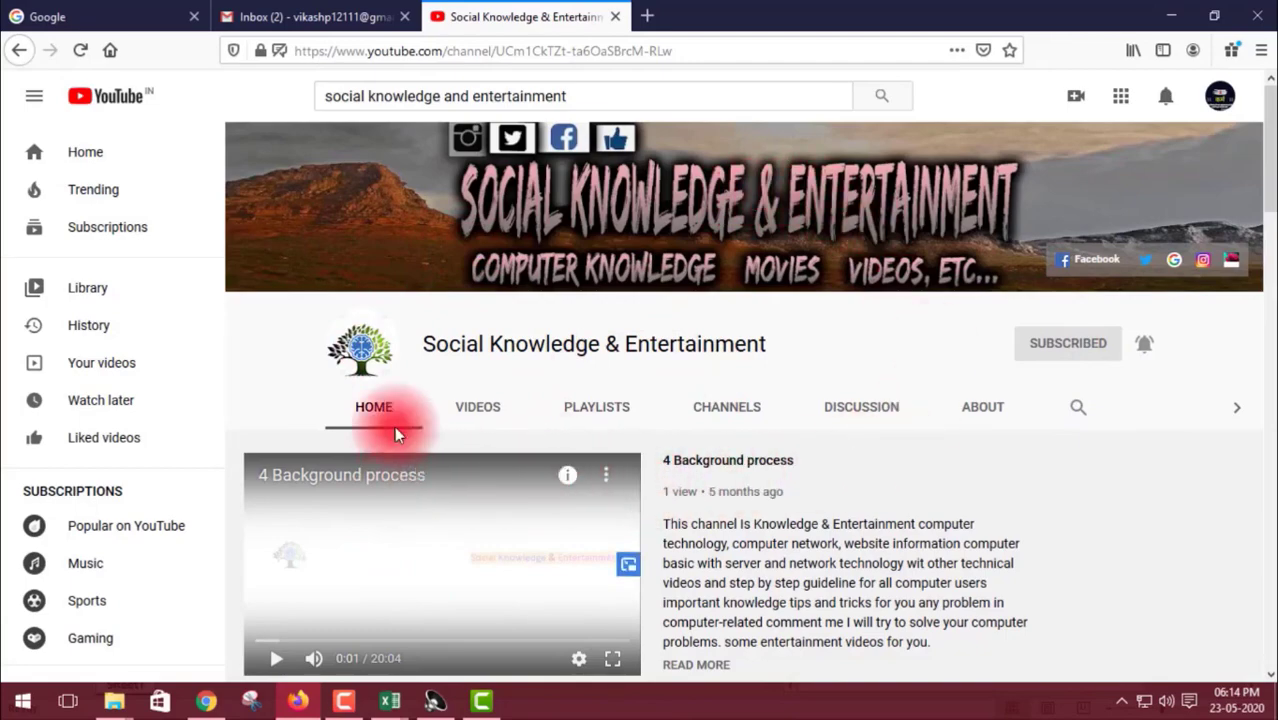
scroll(467, 499, "down", 5)
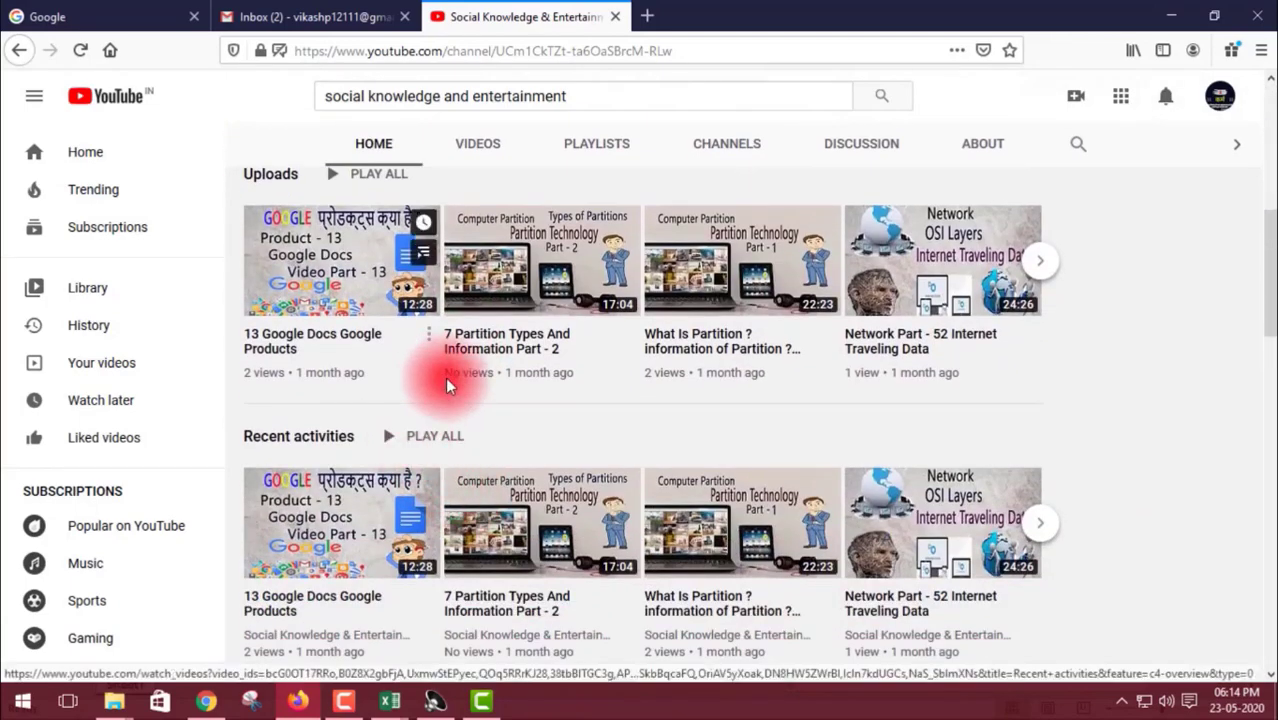
scroll(445, 377, "down", 4)
scroll(463, 397, "down", 10)
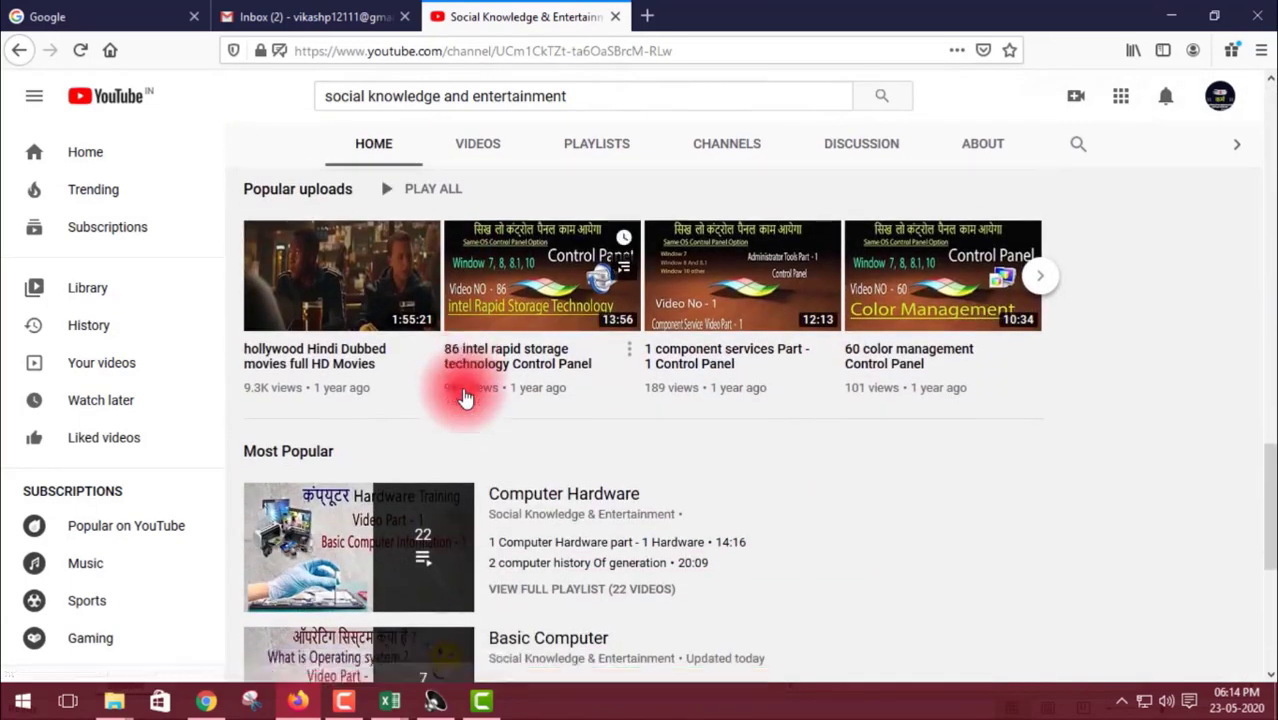
scroll(463, 397, "up", 18)
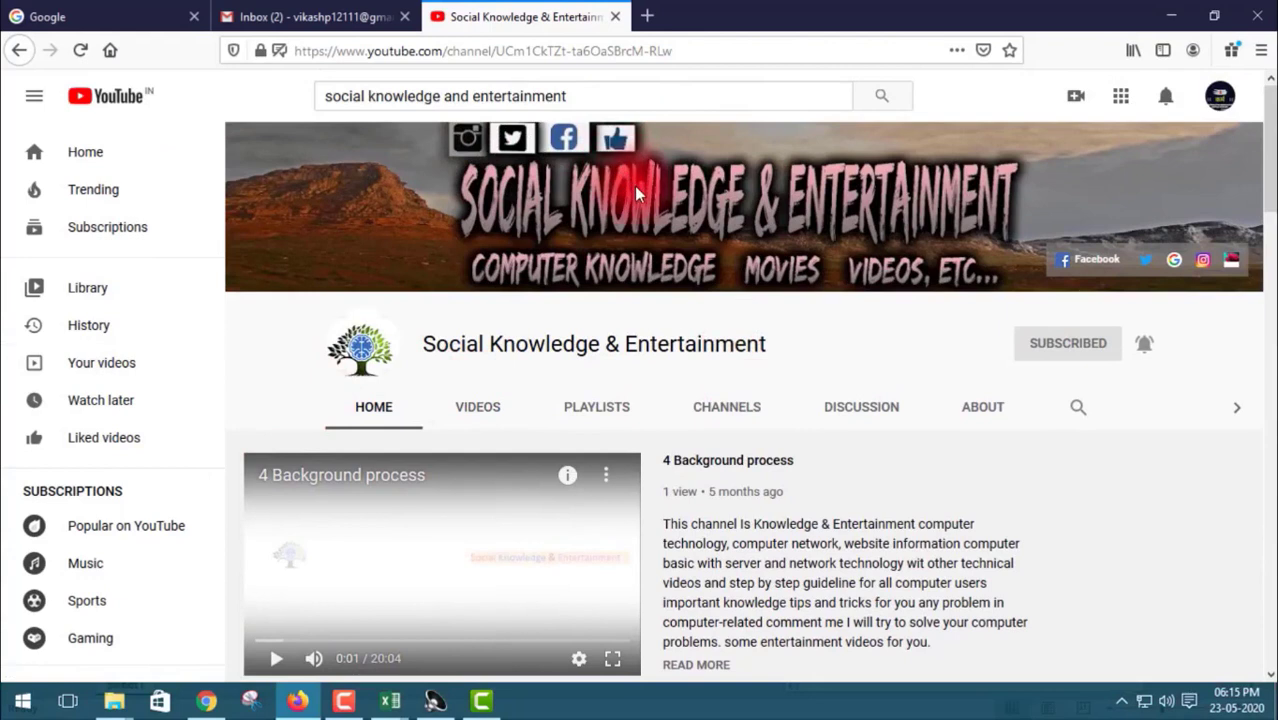
- Show the channel's playlists, briefly play Basic Starting Users, then return and close the miniplayer
left_click(598, 416)
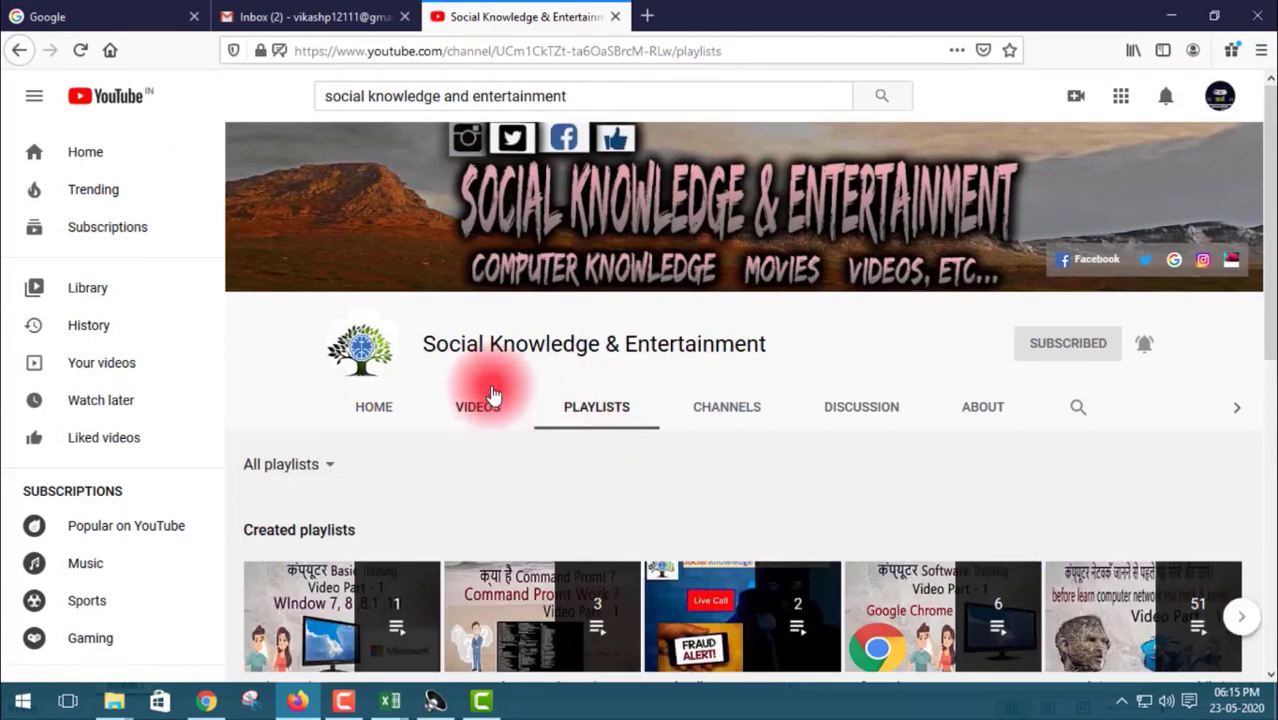
scroll(460, 346, "down", 3)
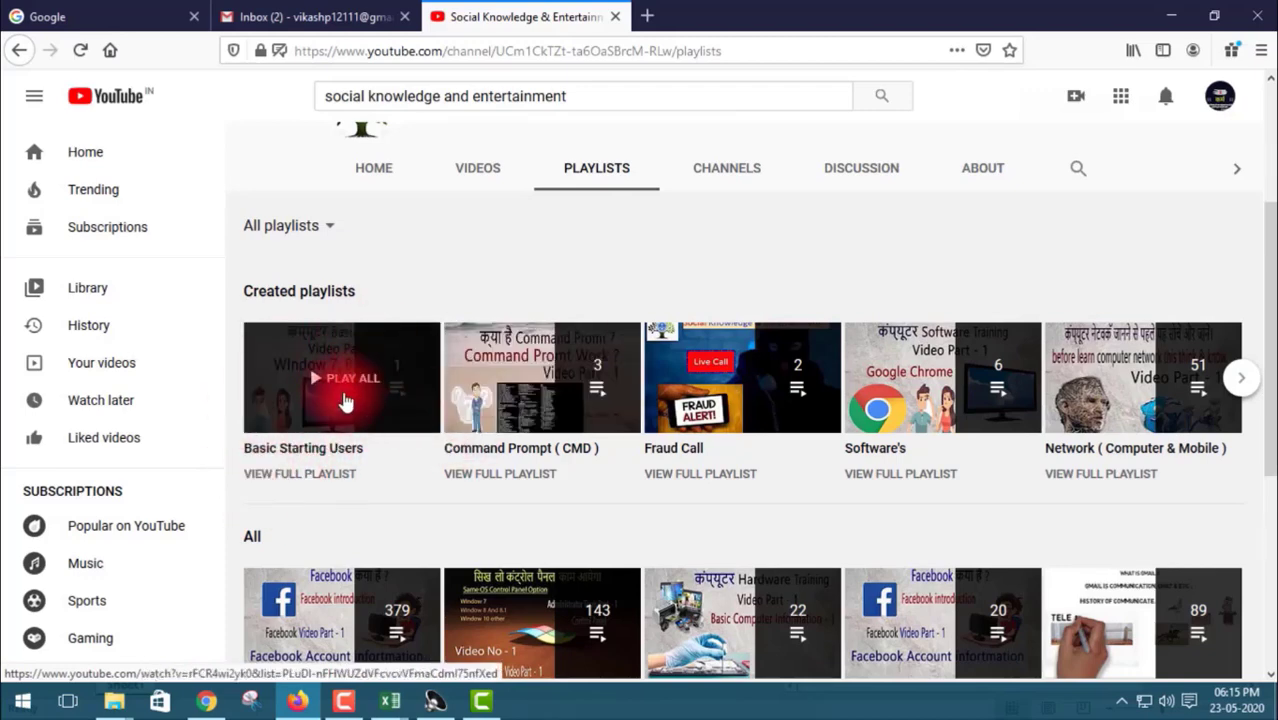
scroll(335, 390, "down", 1)
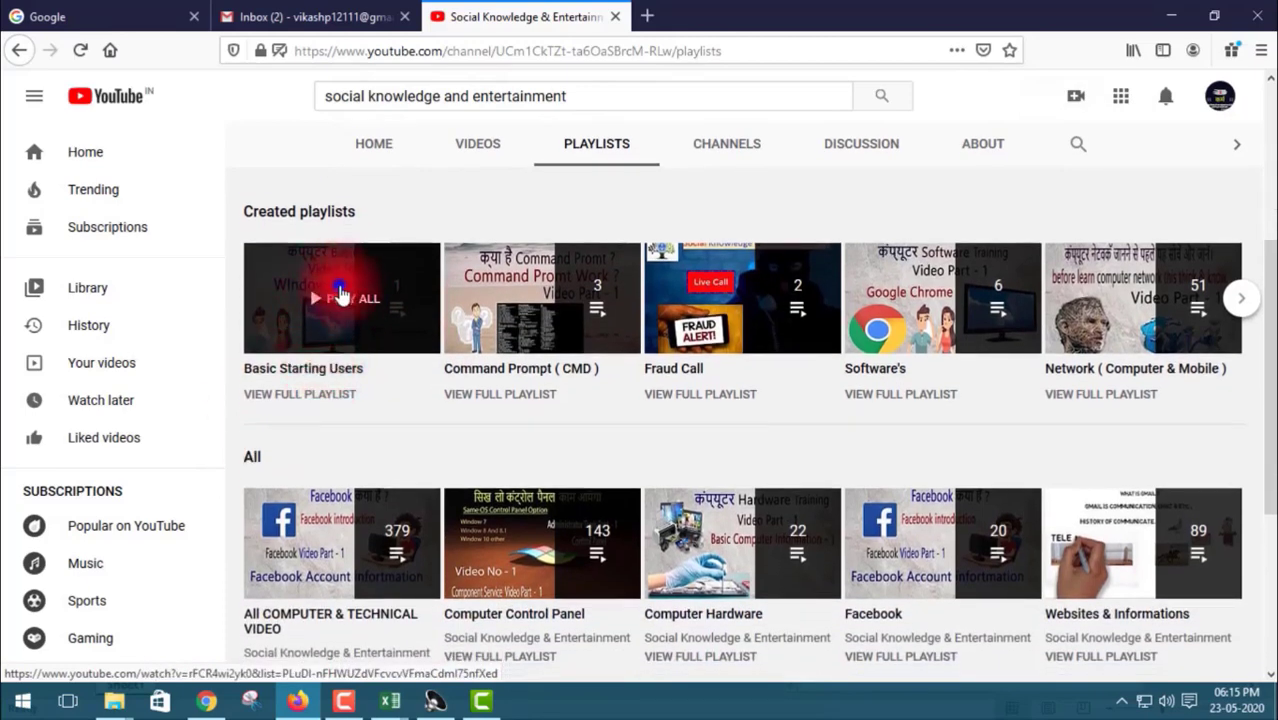
left_click(340, 292)
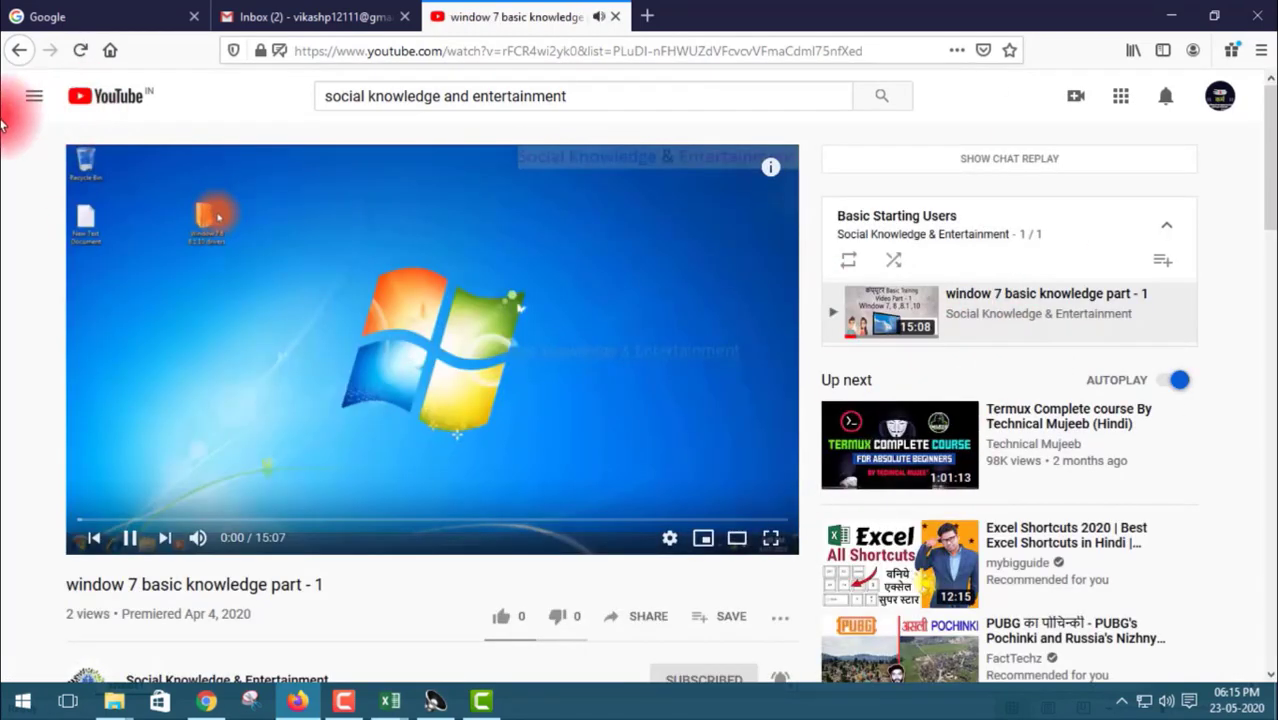
left_click(17, 49)
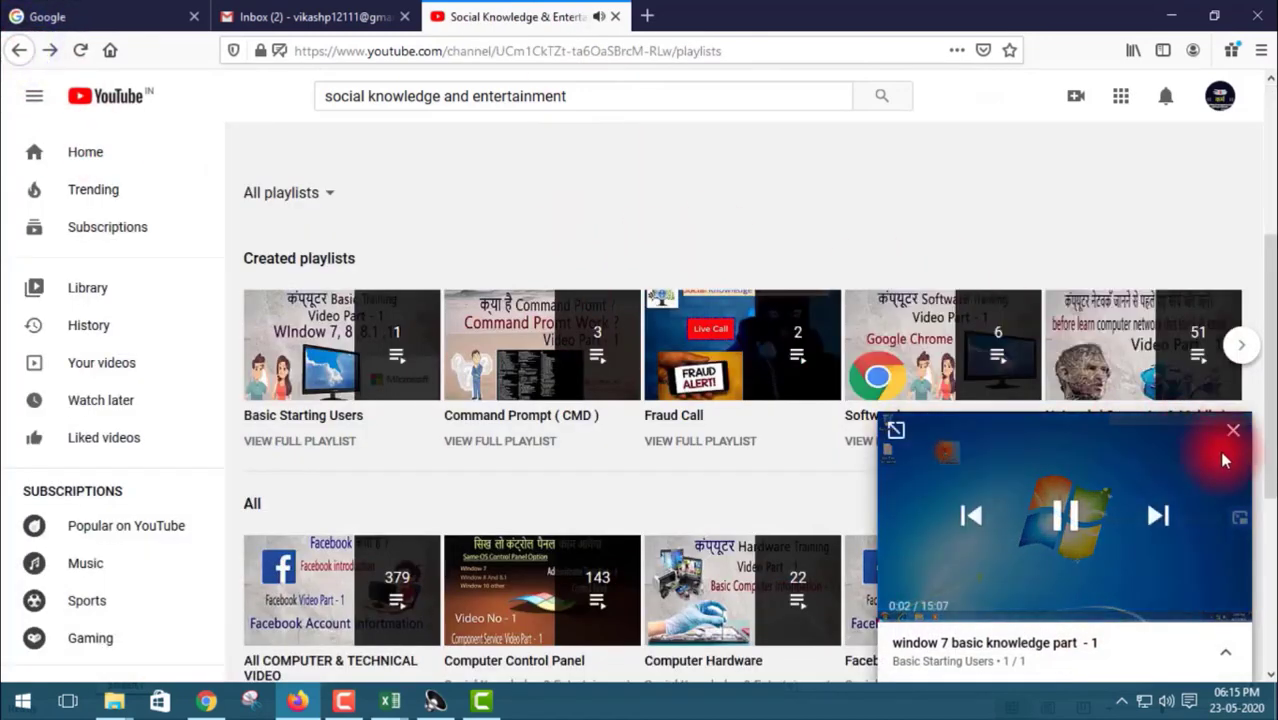
left_click(1231, 440)
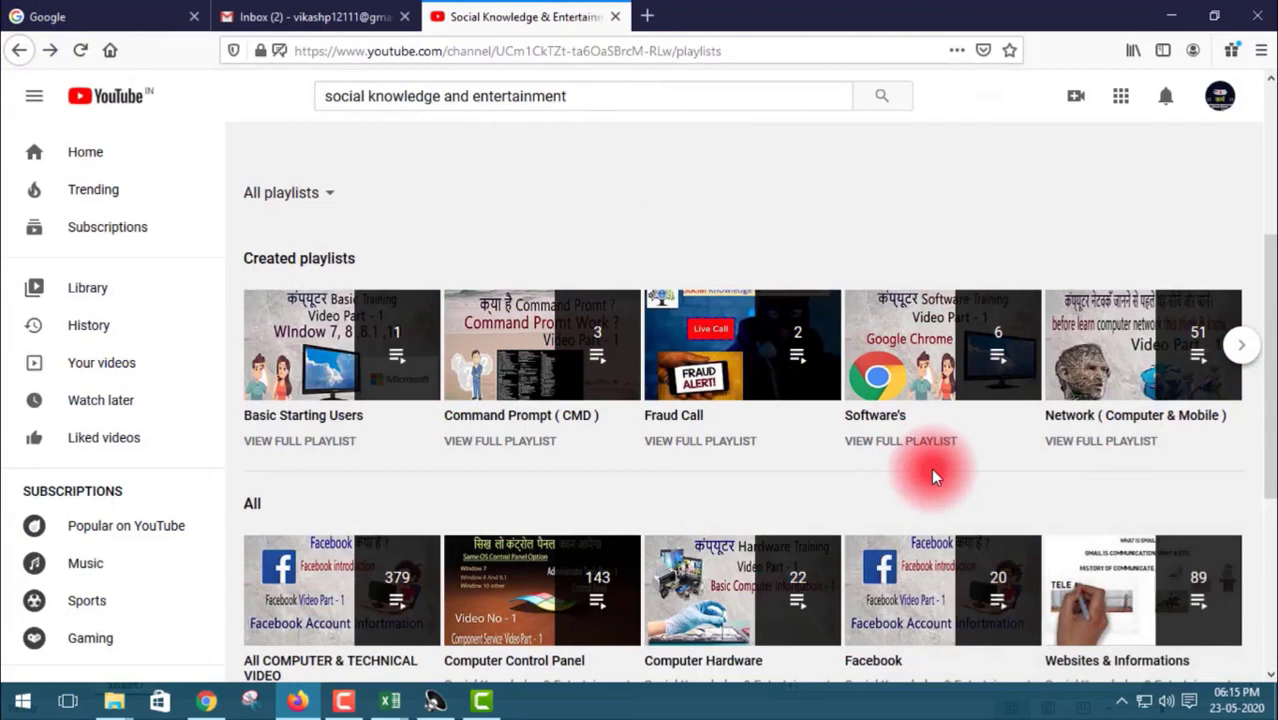
- Scroll through the channel's playlists such as Computer Hardware and Basic Computer
mouse_move(360, 345)
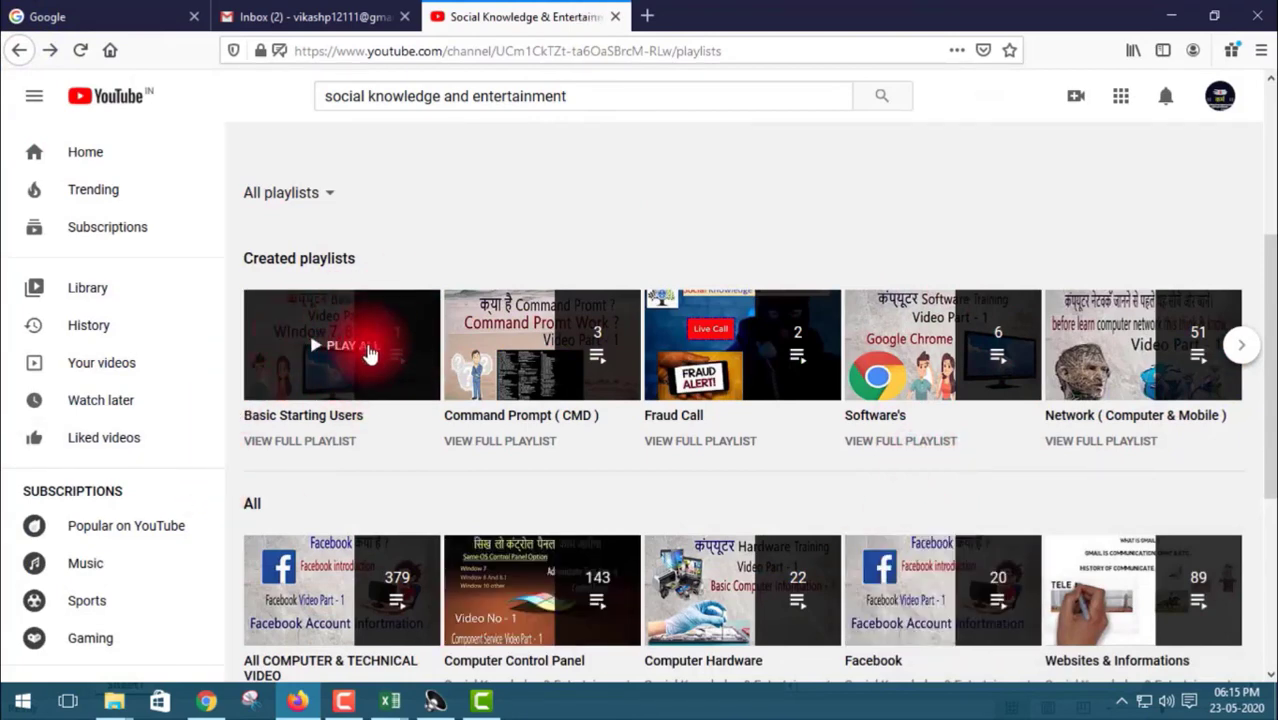
scroll(752, 466, "down", 3)
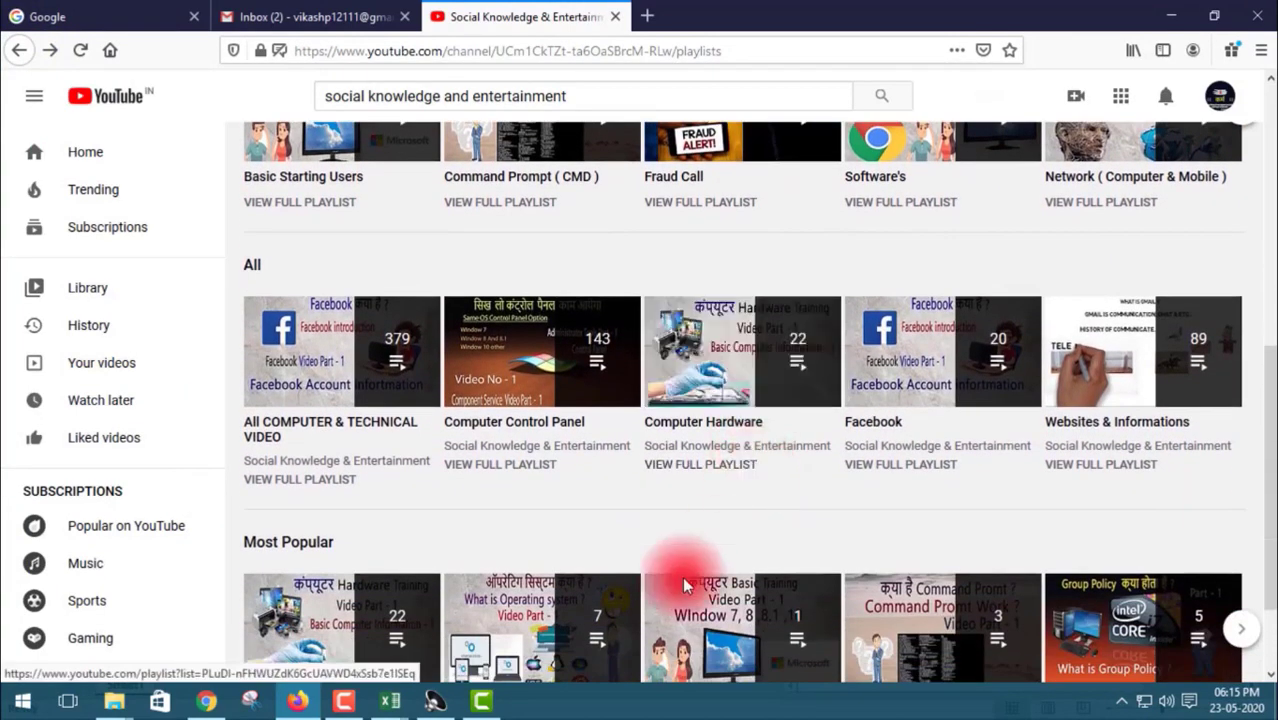
scroll(870, 500, "down", 2)
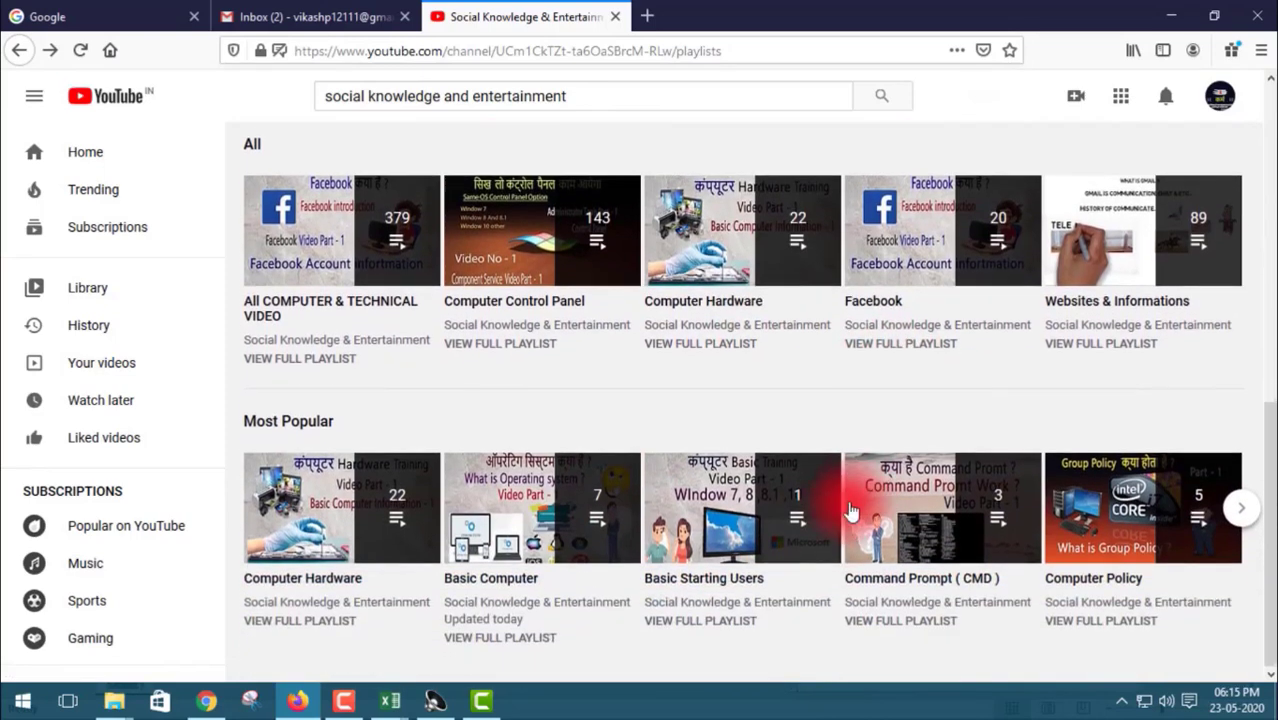
mouse_move(827, 513)
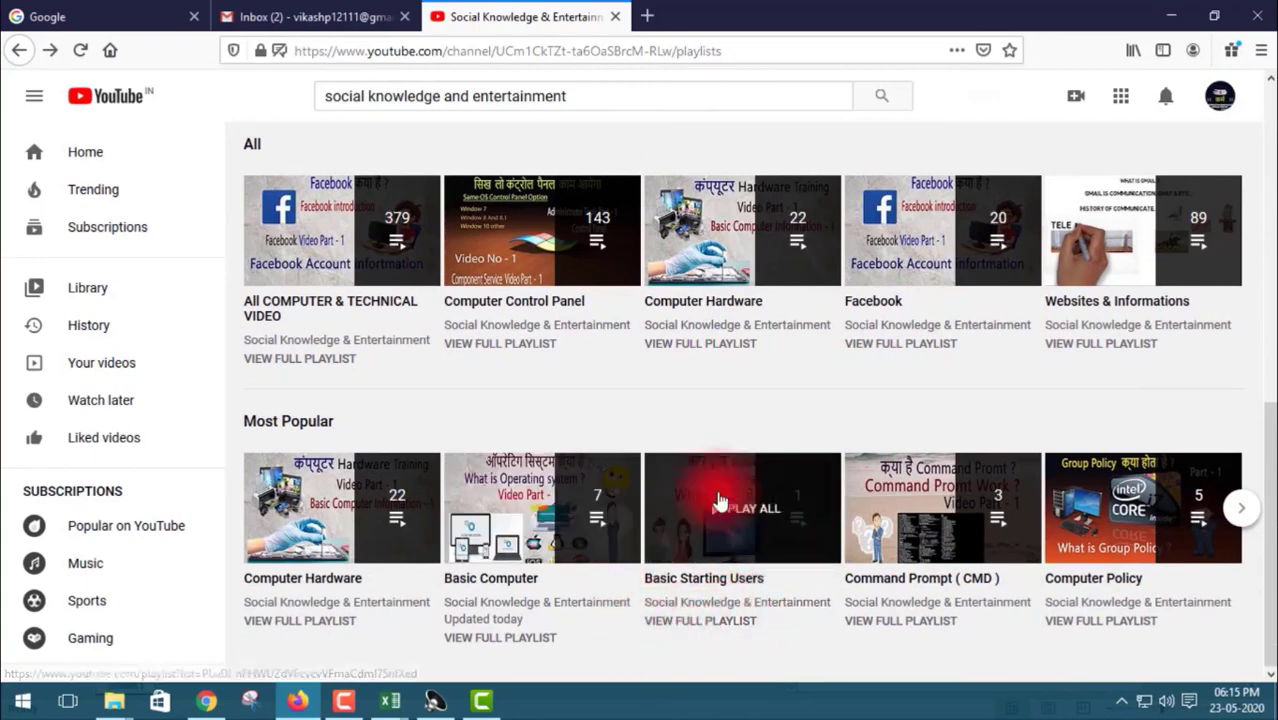
mouse_move(550, 513)
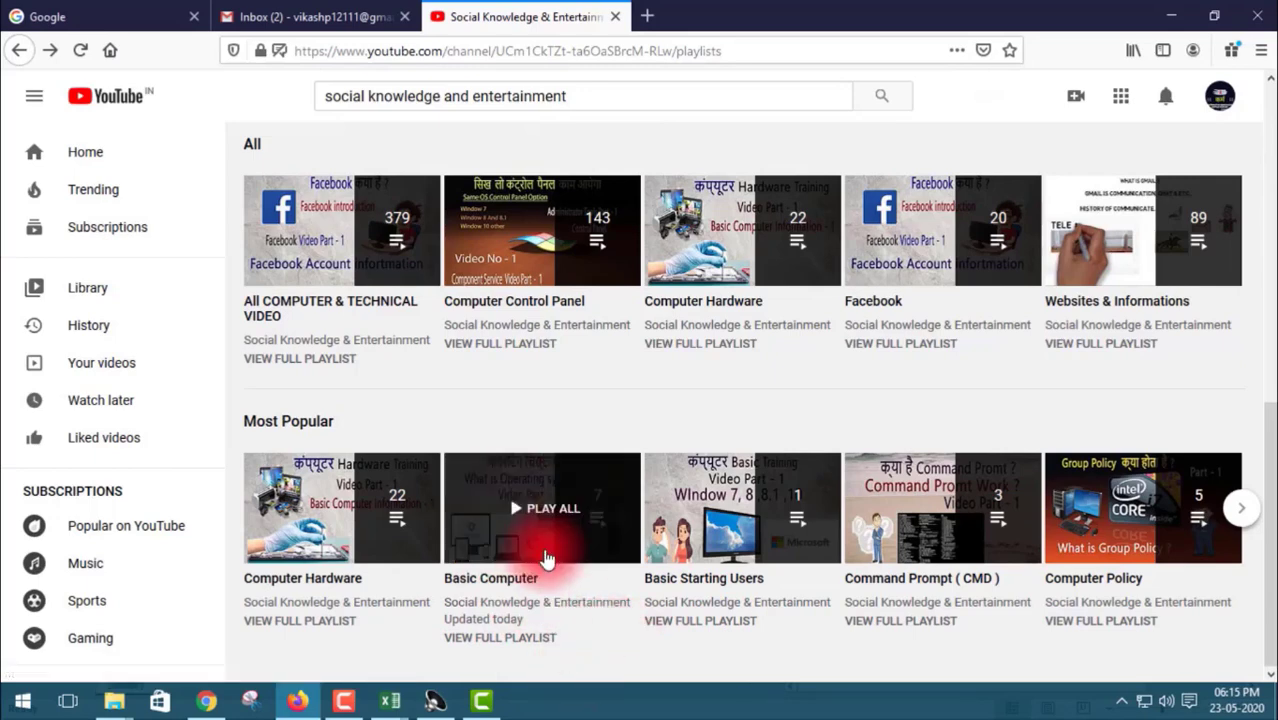
scroll(547, 557, "up", 3)
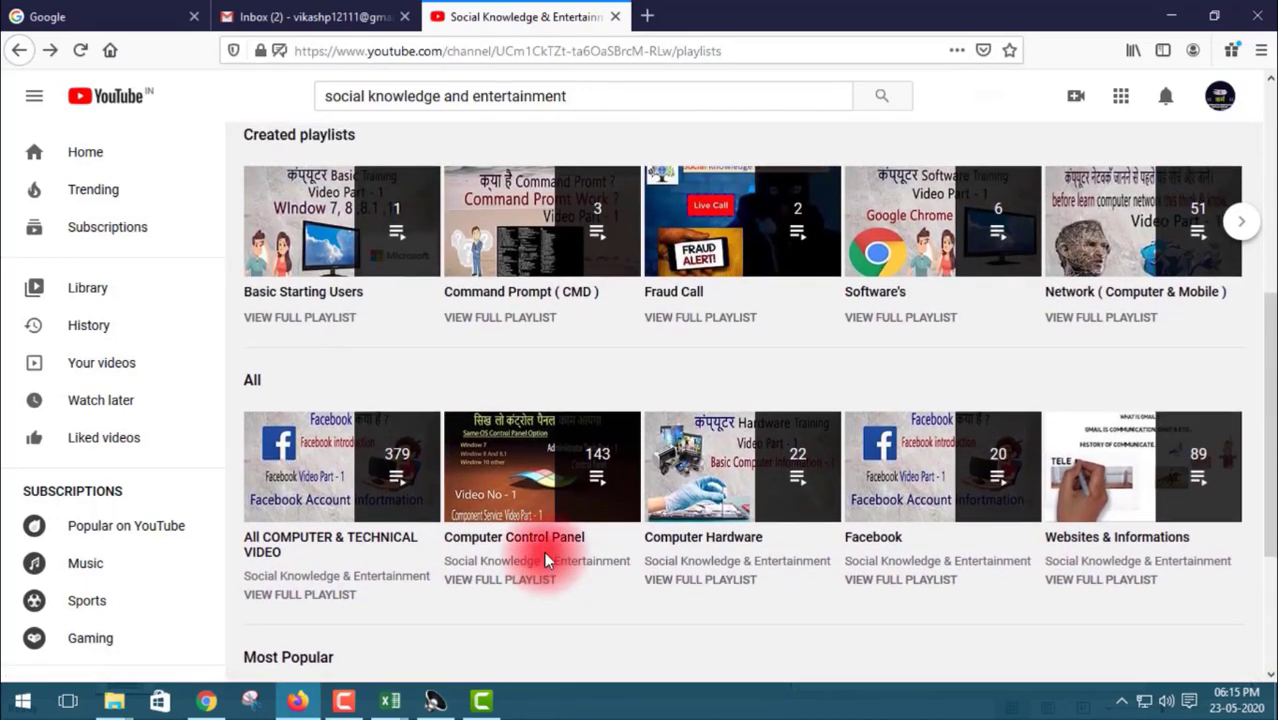
scroll(544, 557, "up", 3)
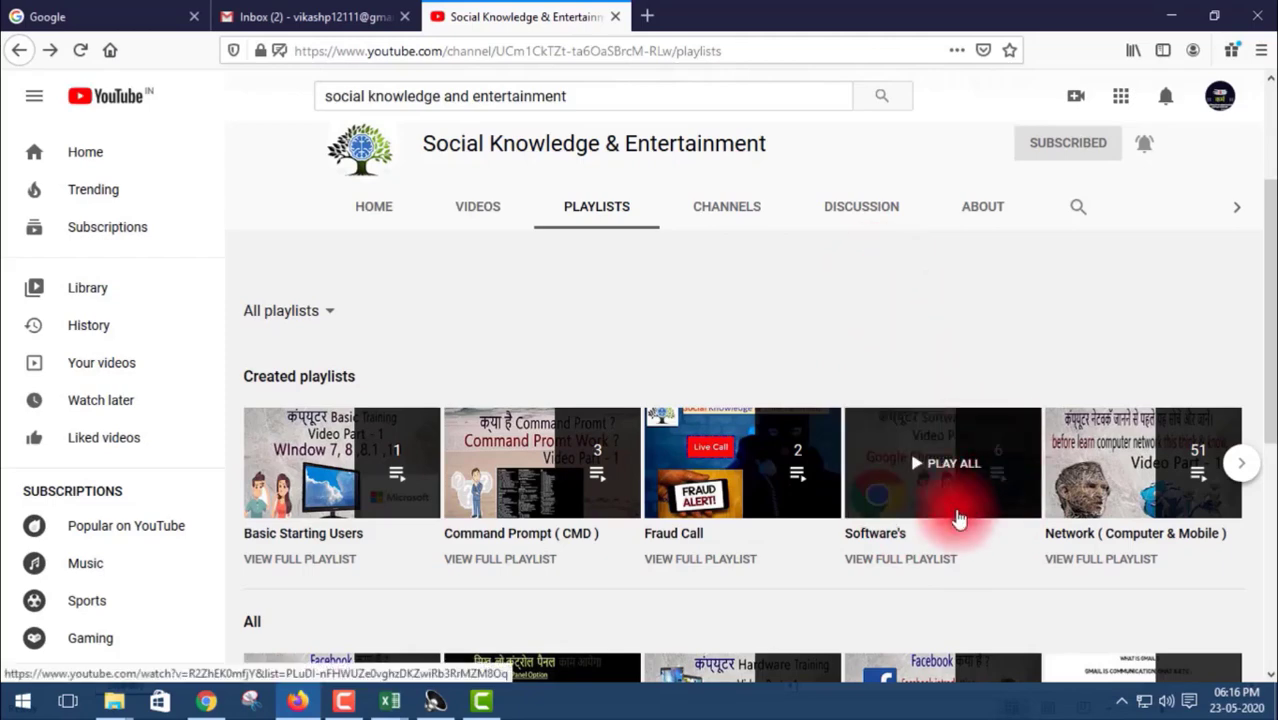
scroll(913, 487, "down", 4)
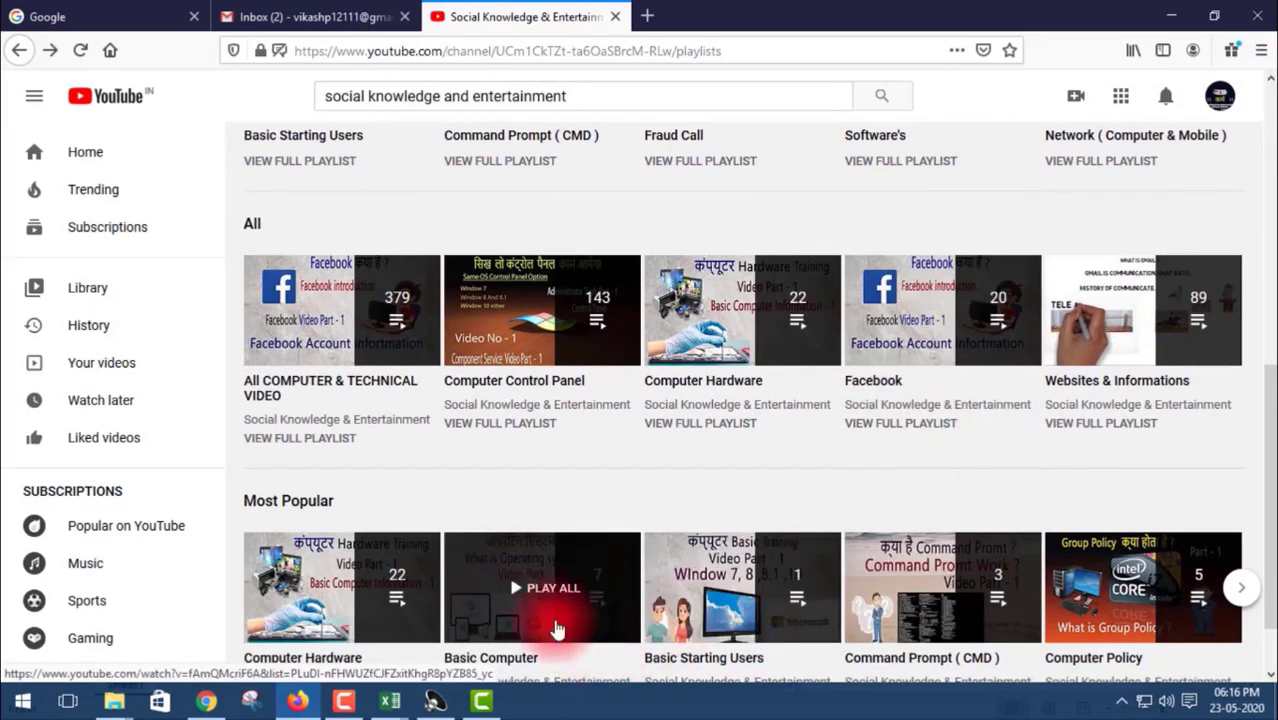
scroll(771, 430, "down", 1)
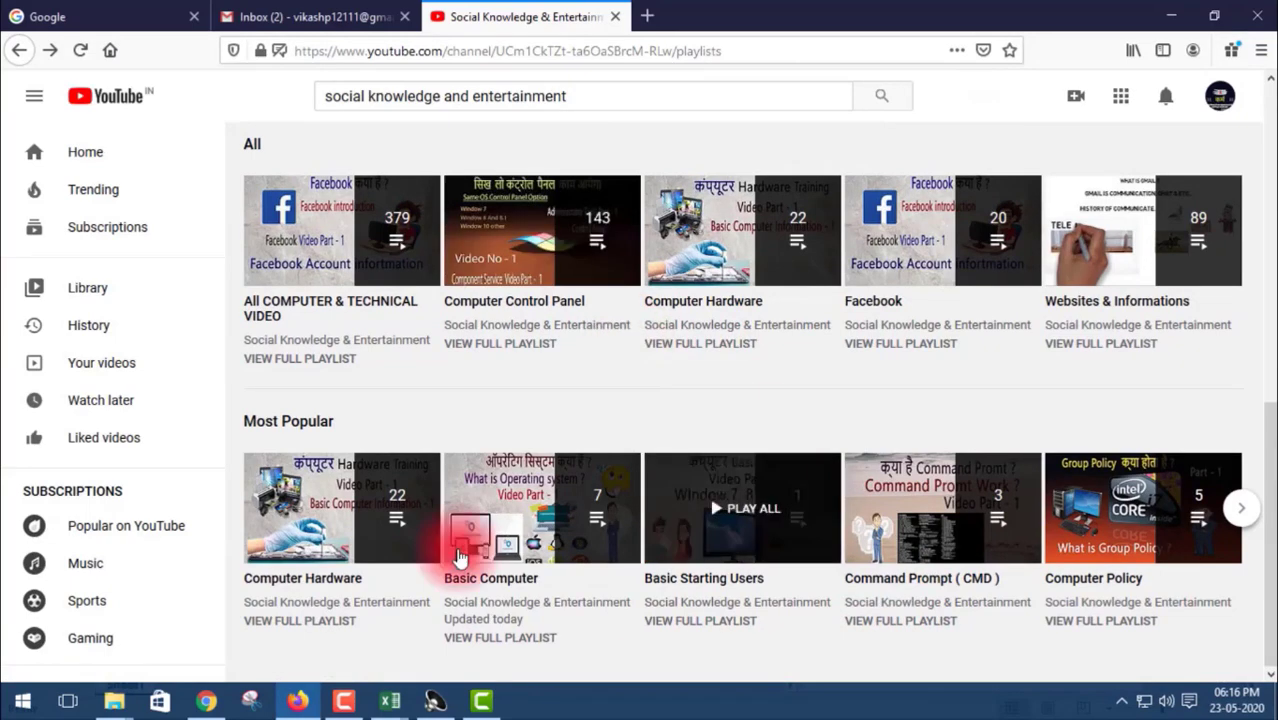
- Play the 89-video Websites & Informations playlist
left_click(1146, 255)
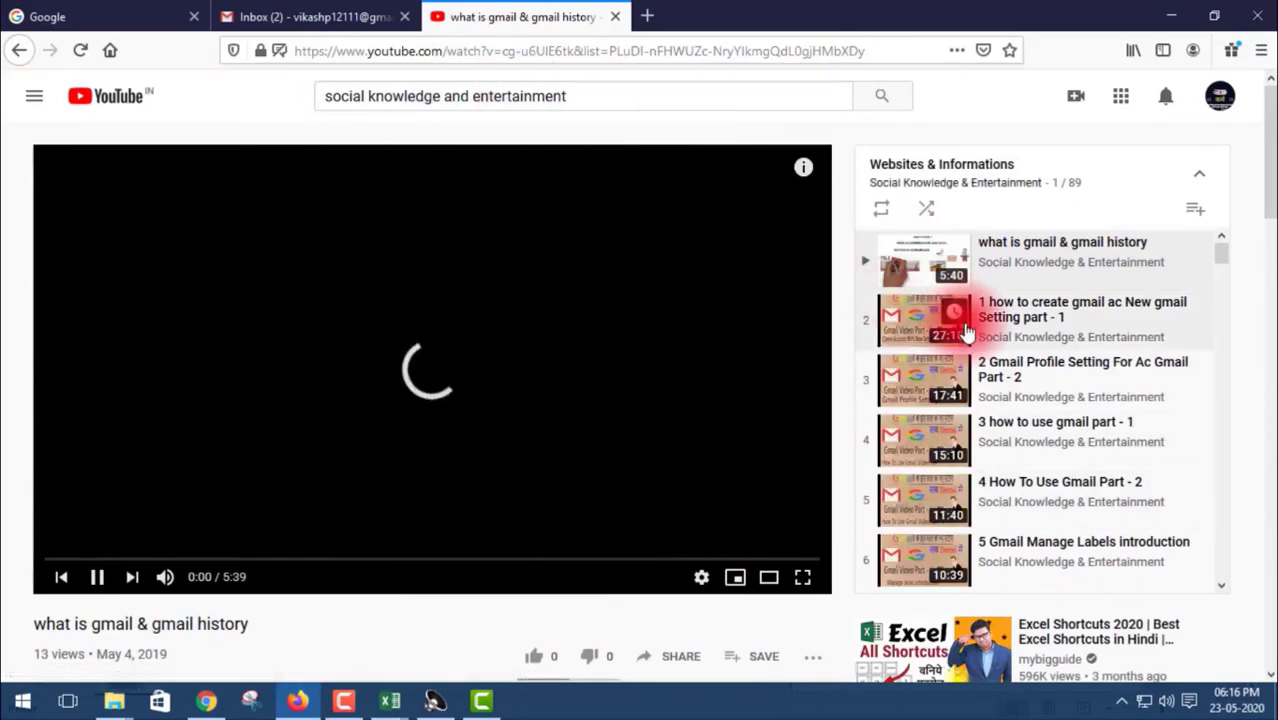
scroll(965, 335, "down", 15)
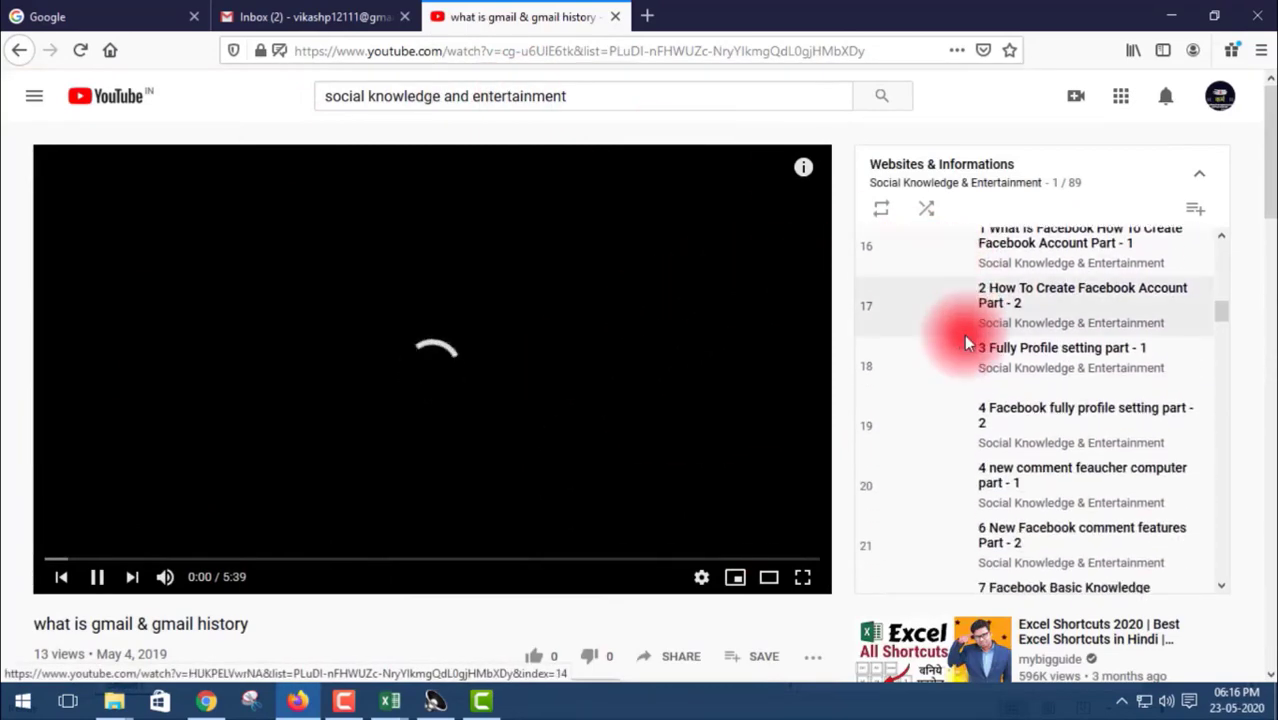
scroll(963, 334, "down", 5)
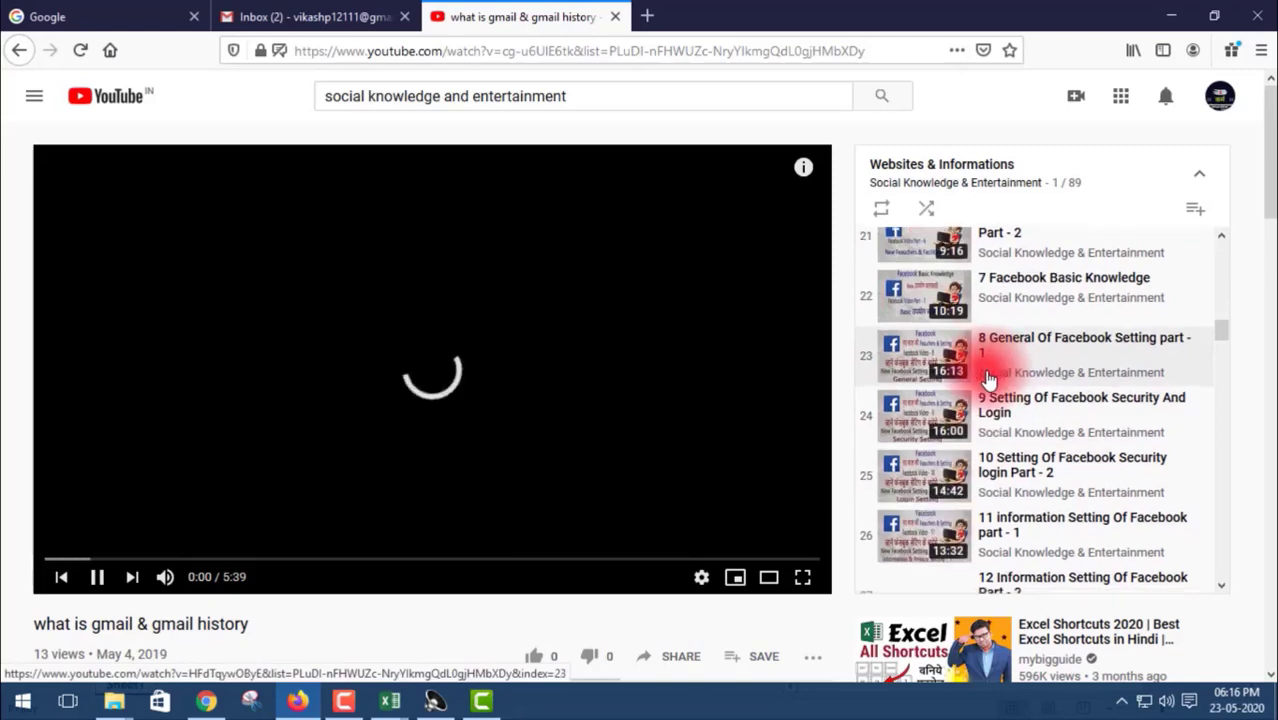
scroll(985, 370, "down", 14)
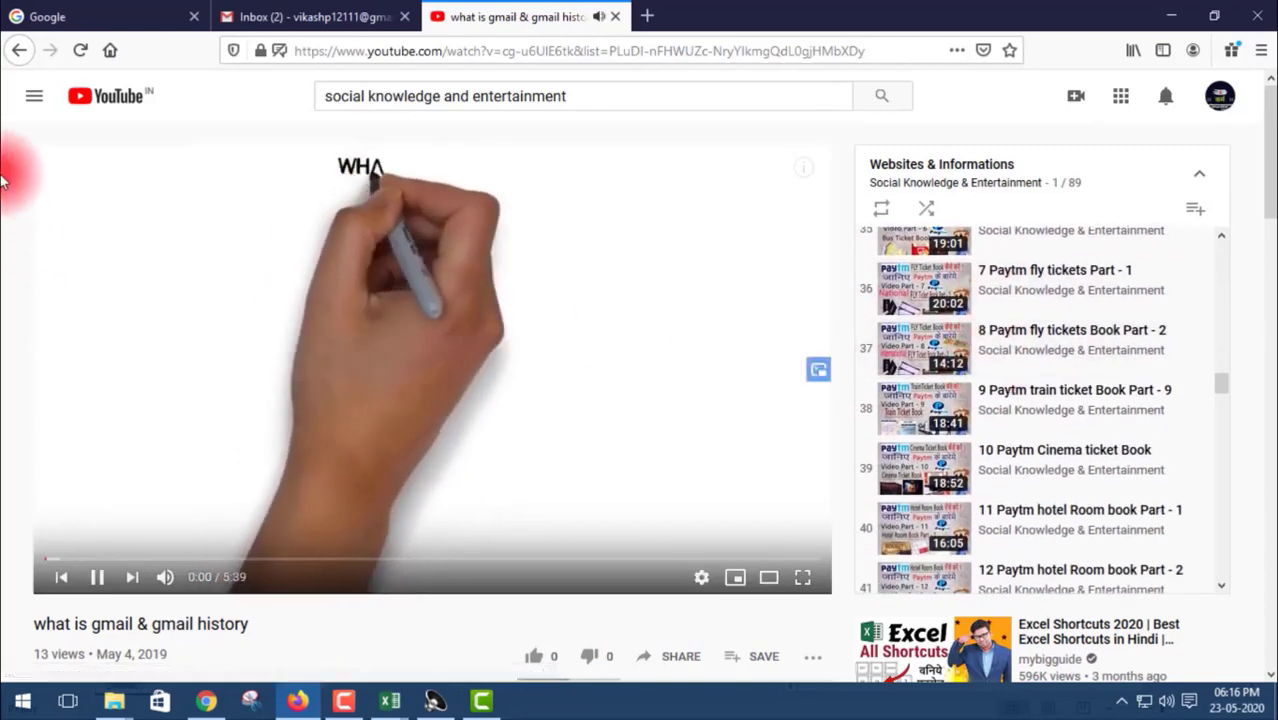
- Return to the channel's Playlists page and close the miniplayer playing the gmail history video
left_click(19, 50)
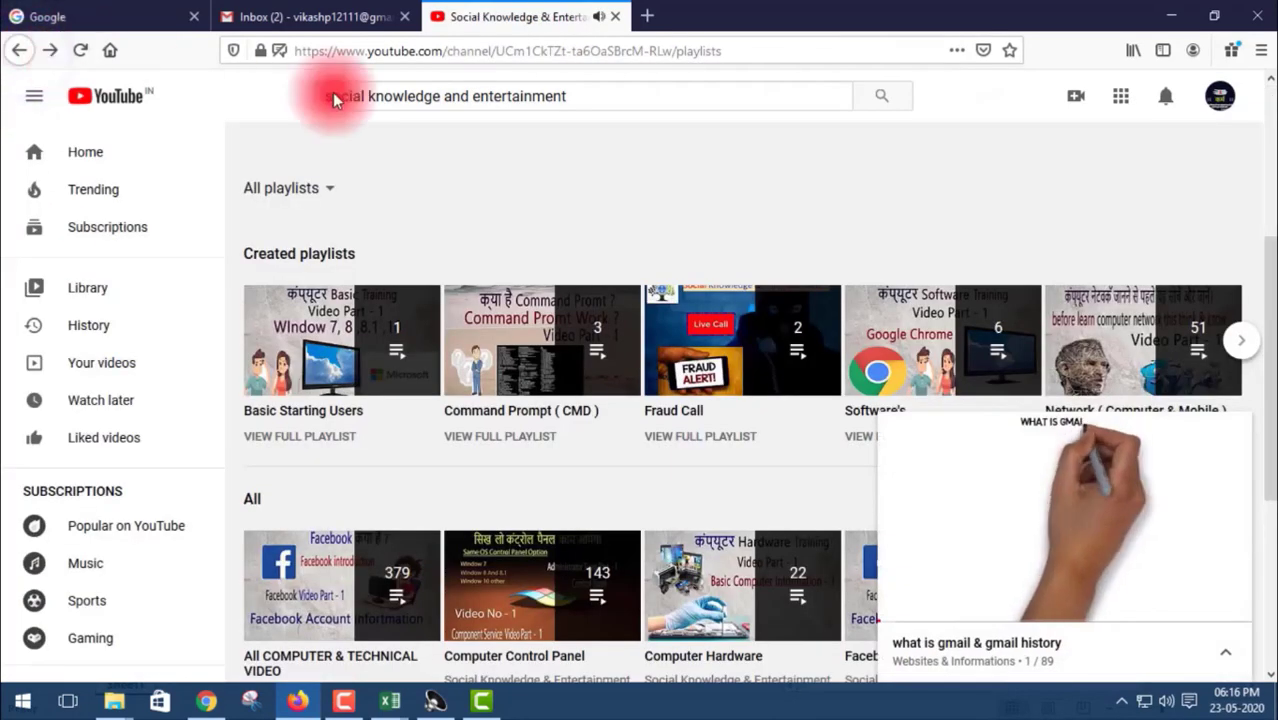
mouse_move(1151, 459)
left_click(1236, 437)
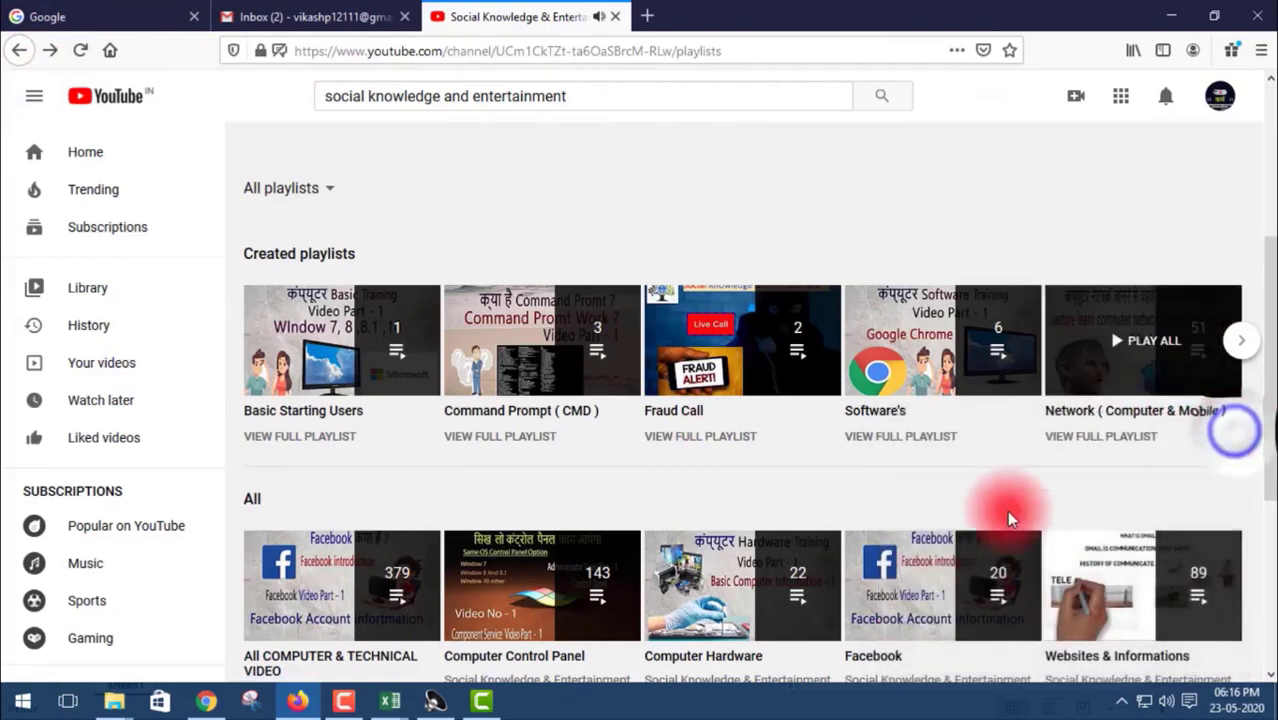
scroll(522, 390, "down", 2)
scroll(522, 395, "down", 3)
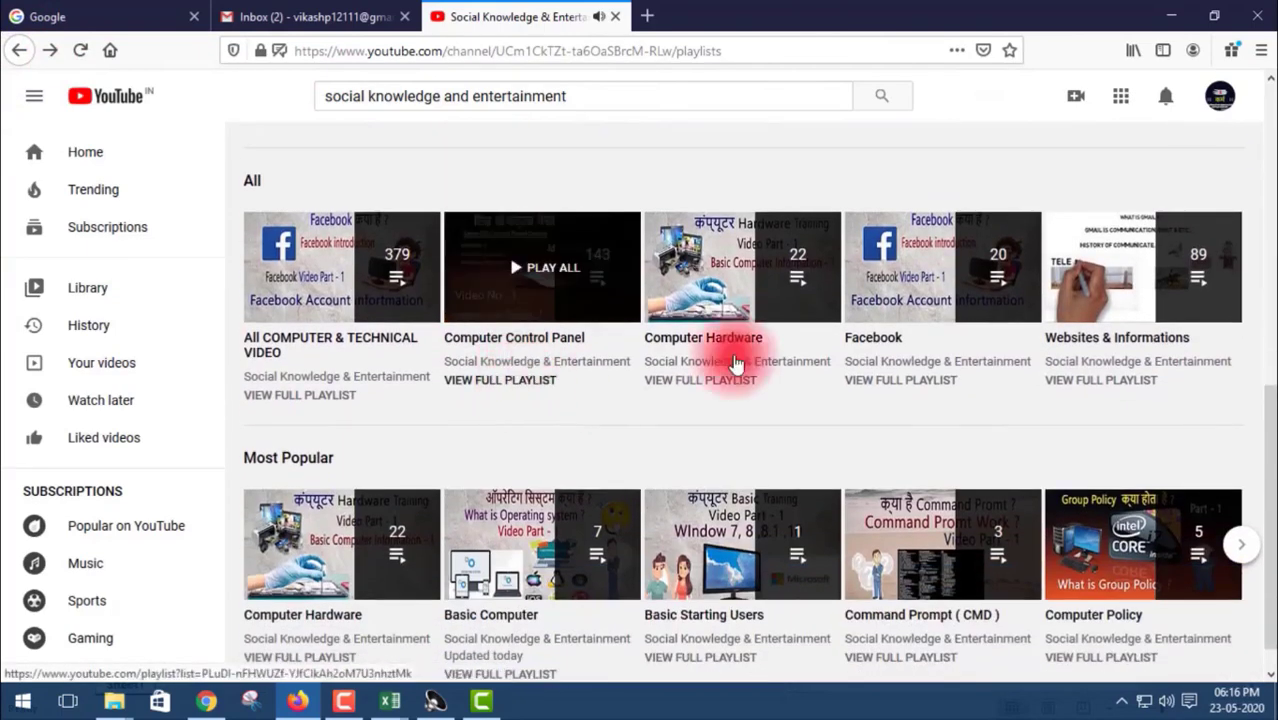
scroll(847, 398, "down", 1)
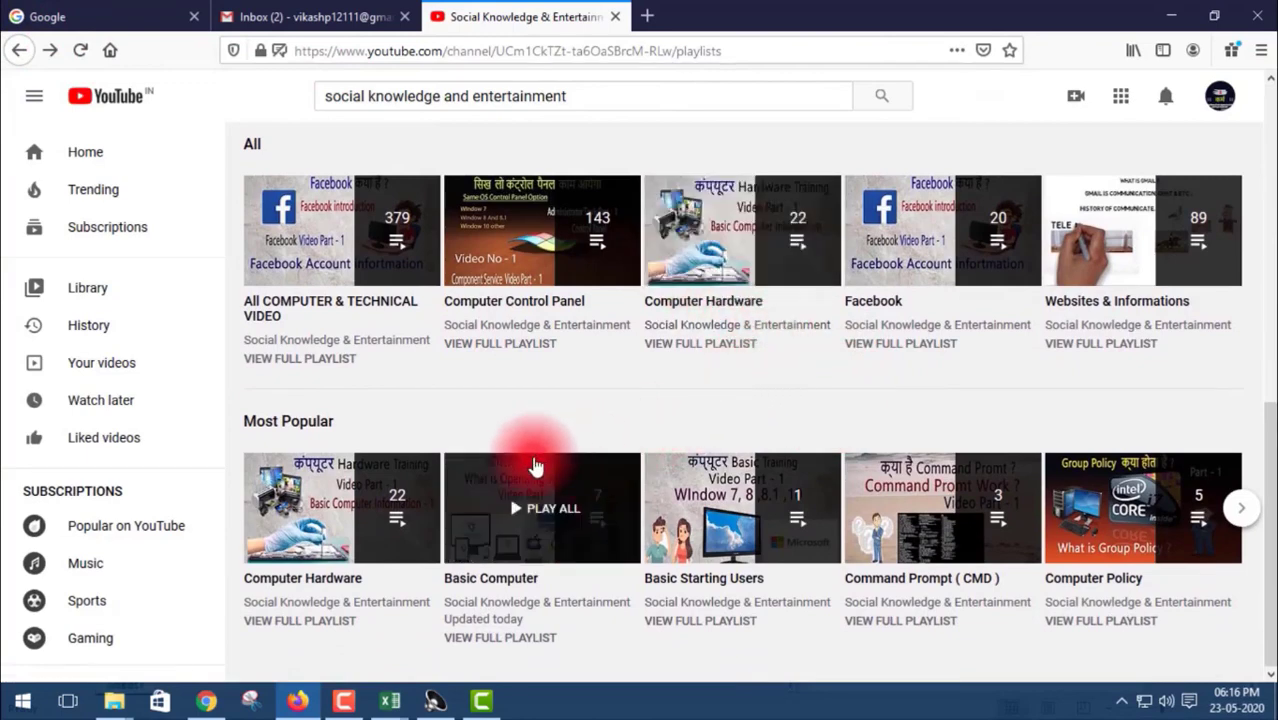
scroll(510, 376, "up", 1)
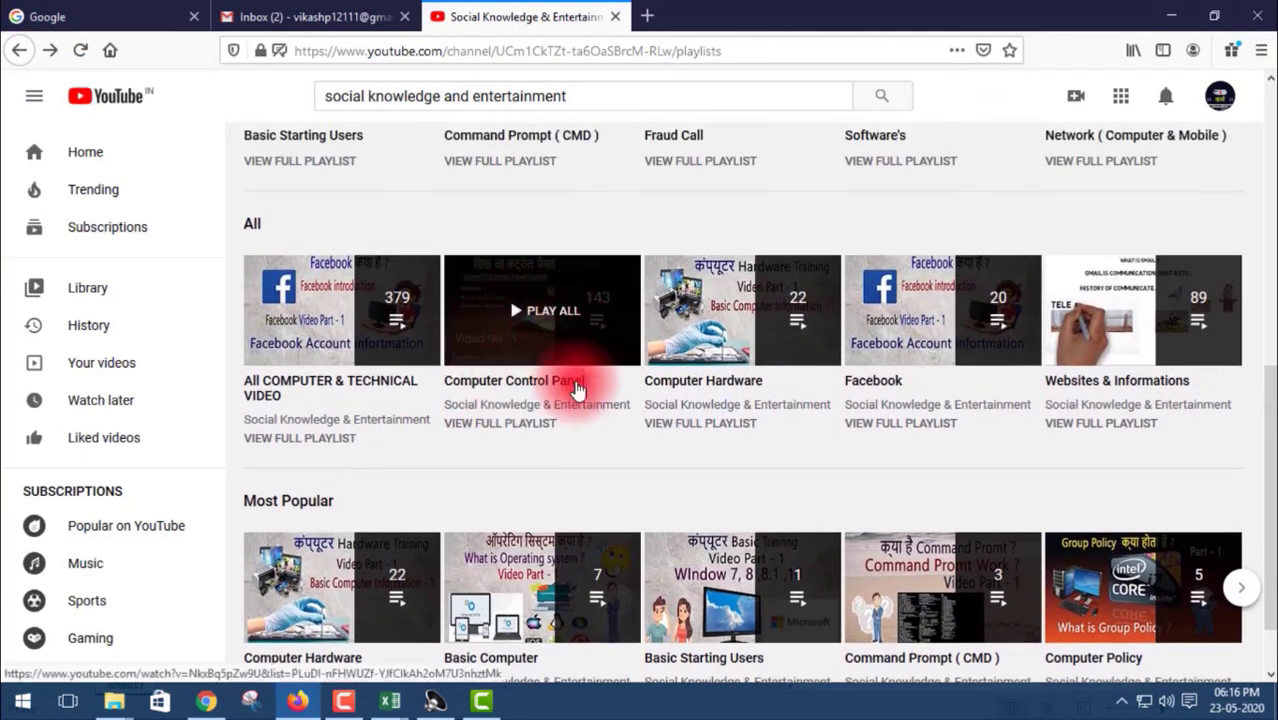
left_click(537, 381)
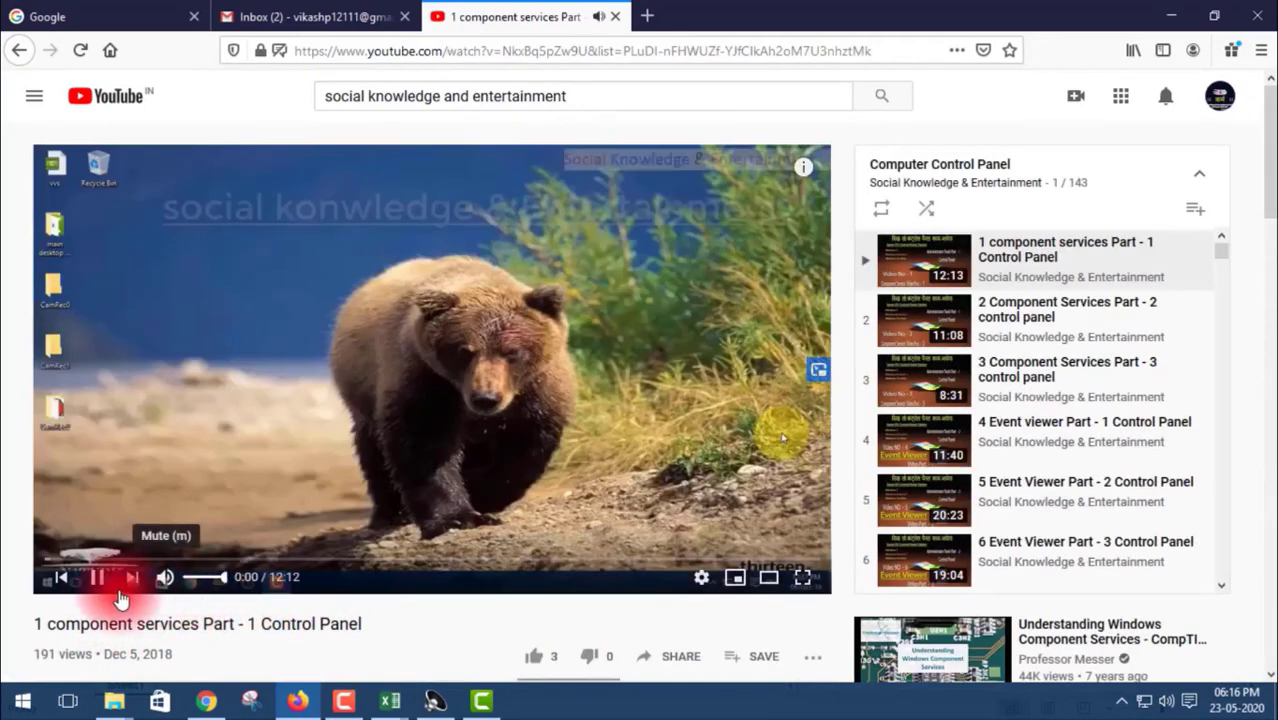
left_click(100, 580)
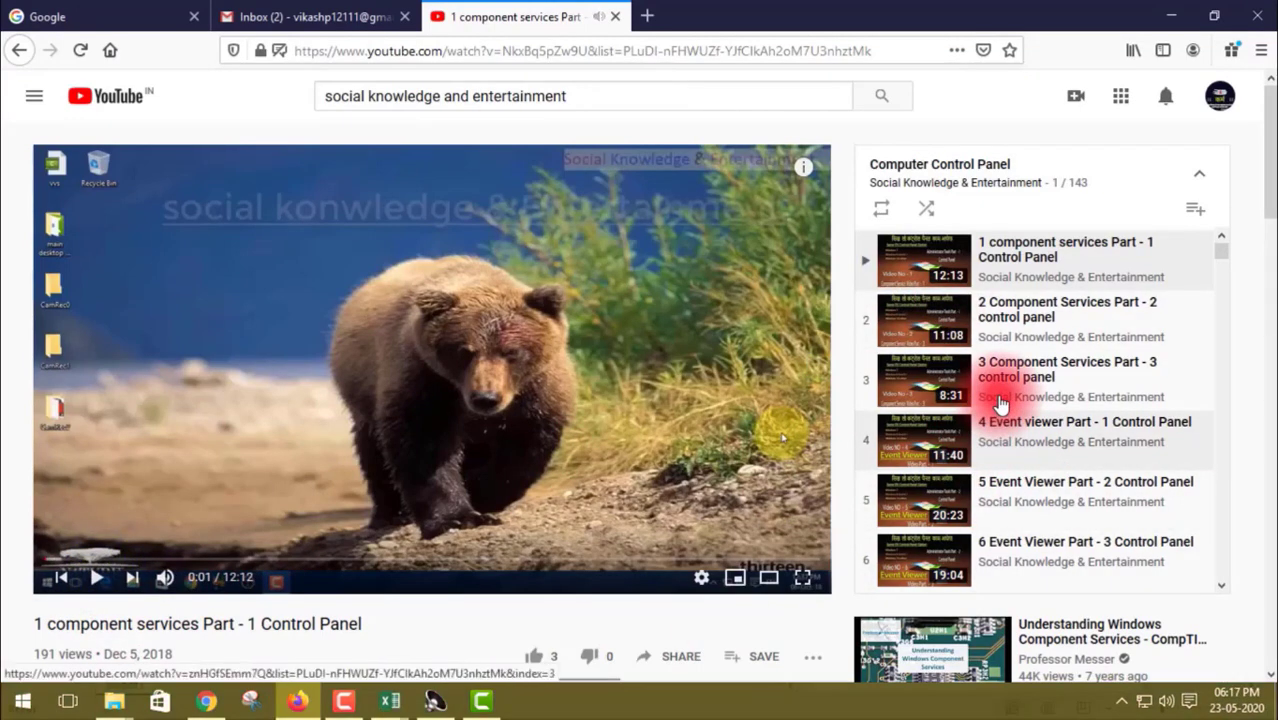
scroll(998, 365, "down", 5)
scroll(995, 360, "down", 7)
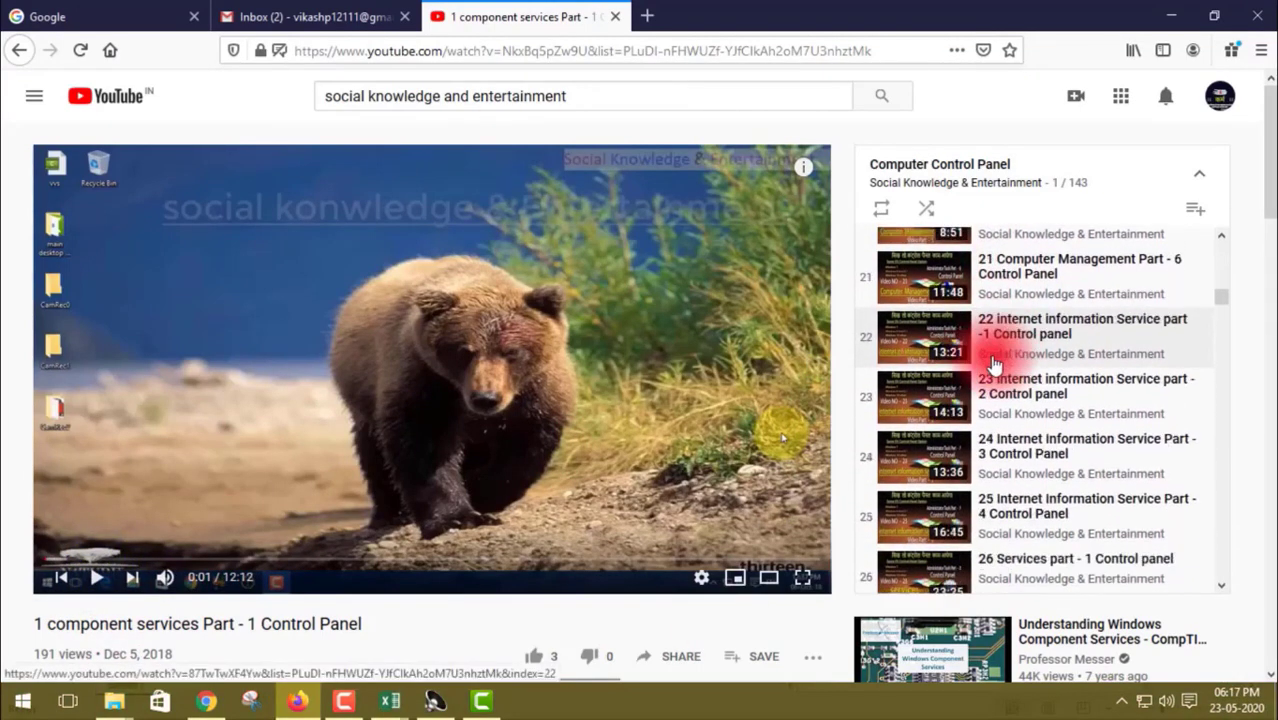
left_click(16, 54)
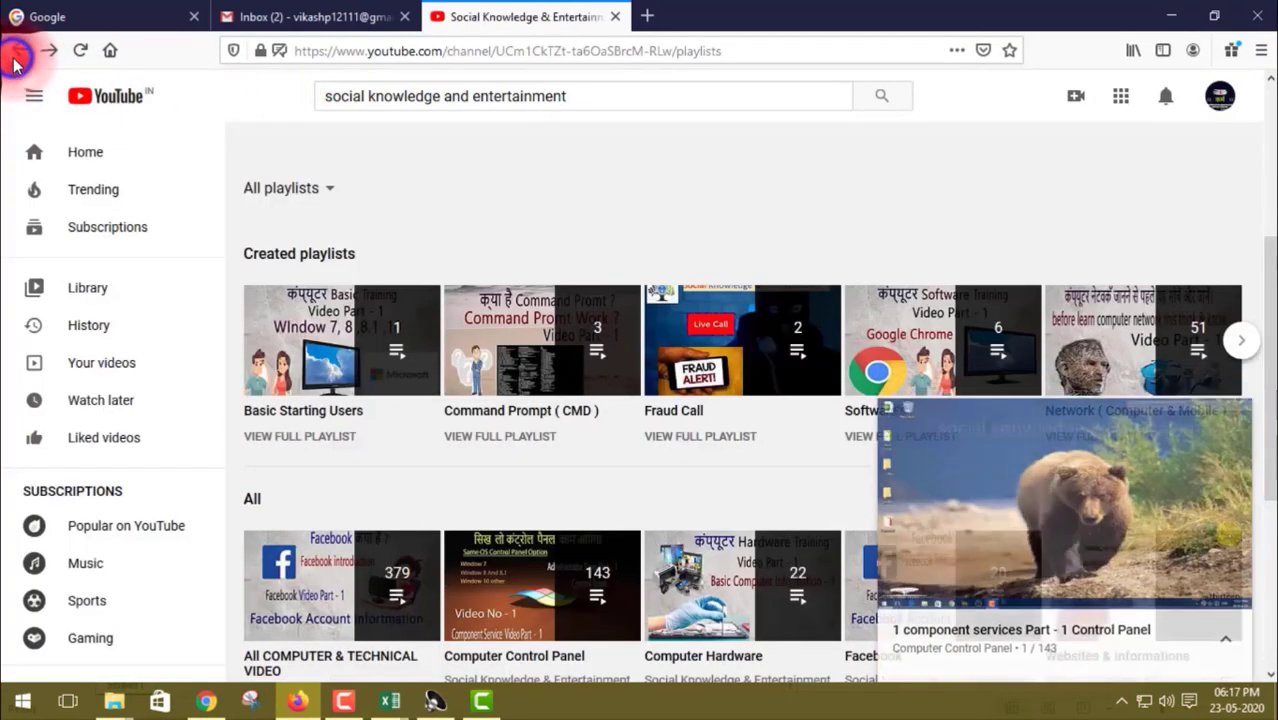
left_click(1234, 439)
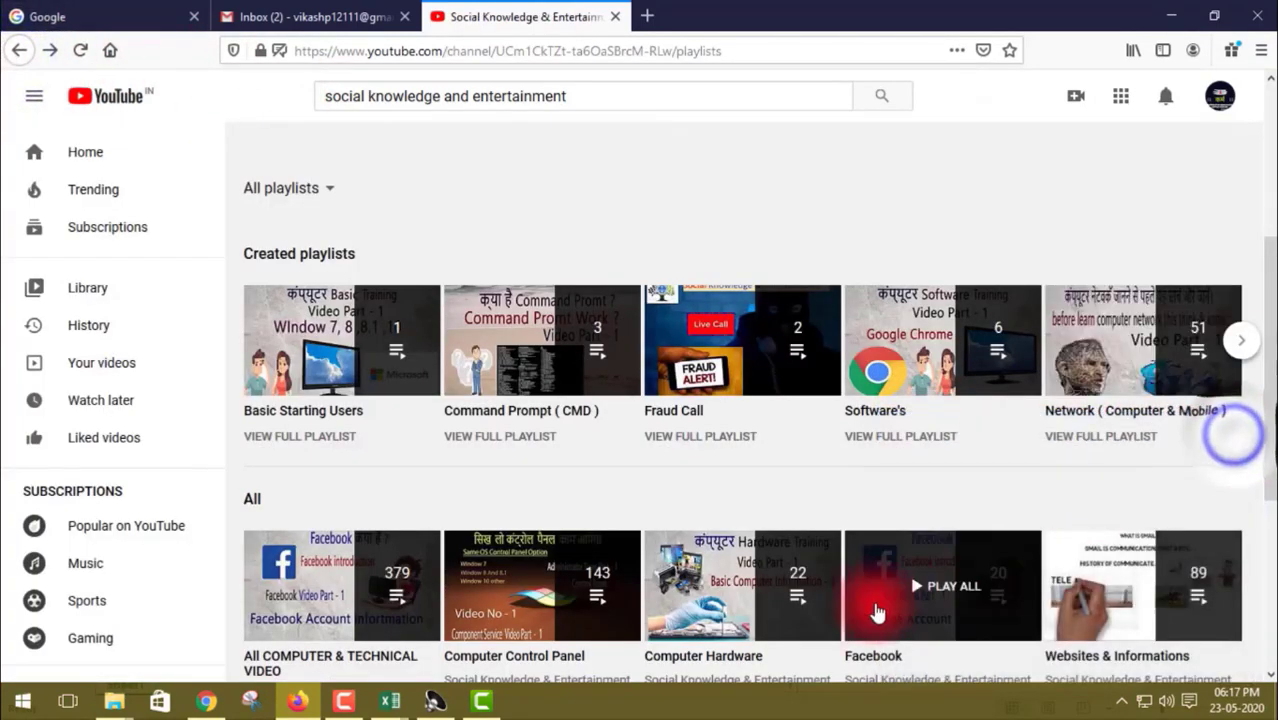
scroll(664, 480, "down", 3)
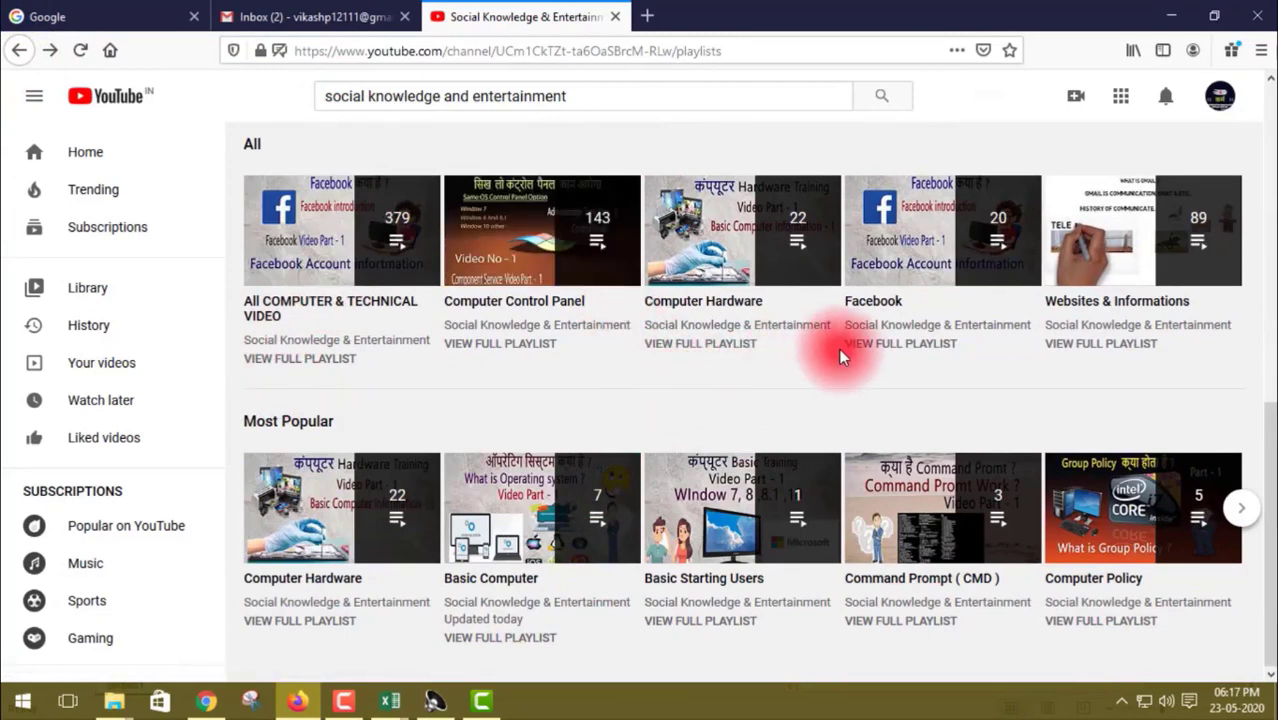
scroll(783, 592, "up", 2)
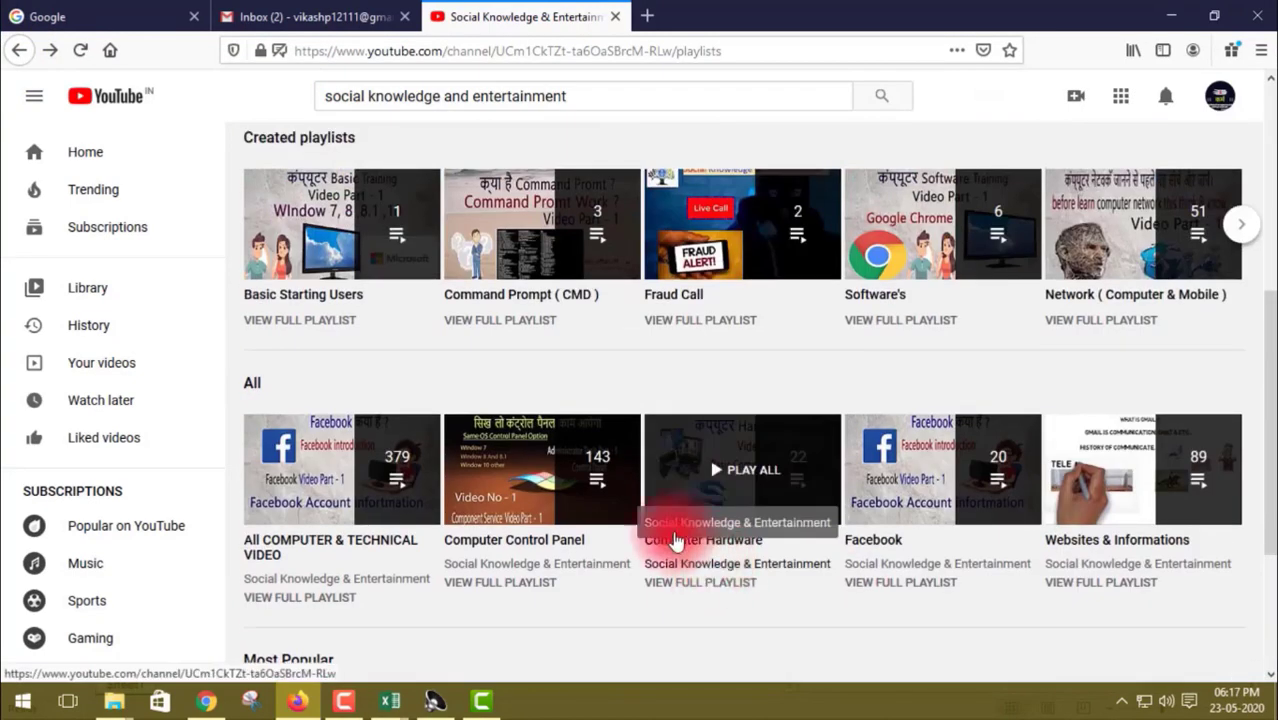
left_click(1113, 248)
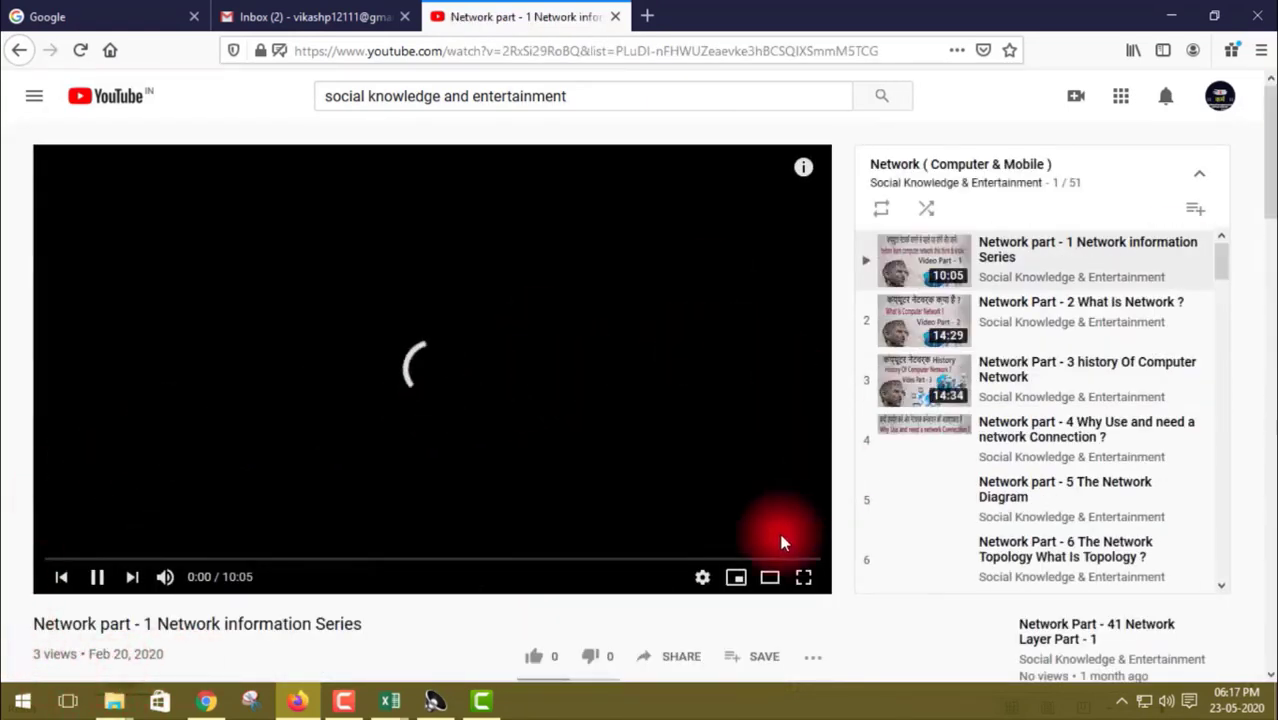
scroll(1012, 410, "down", 3)
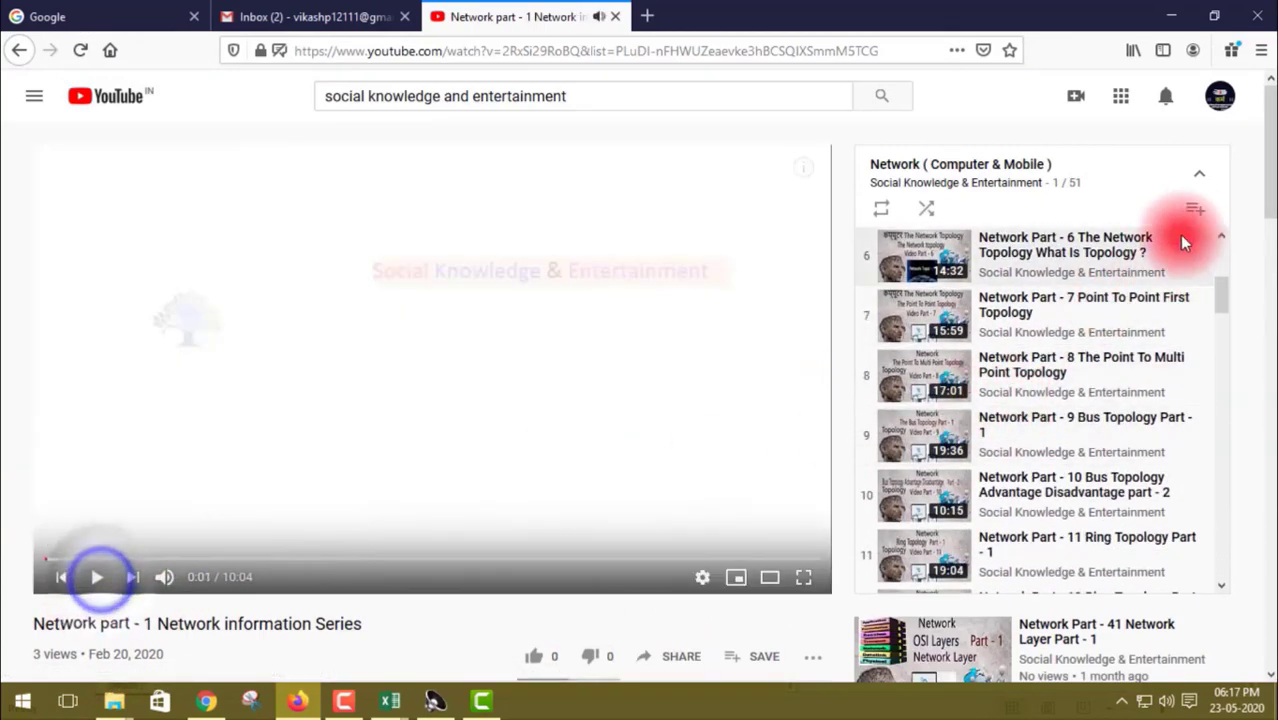
scroll(1098, 366, "down", 10)
scroll(1096, 376, "down", 6)
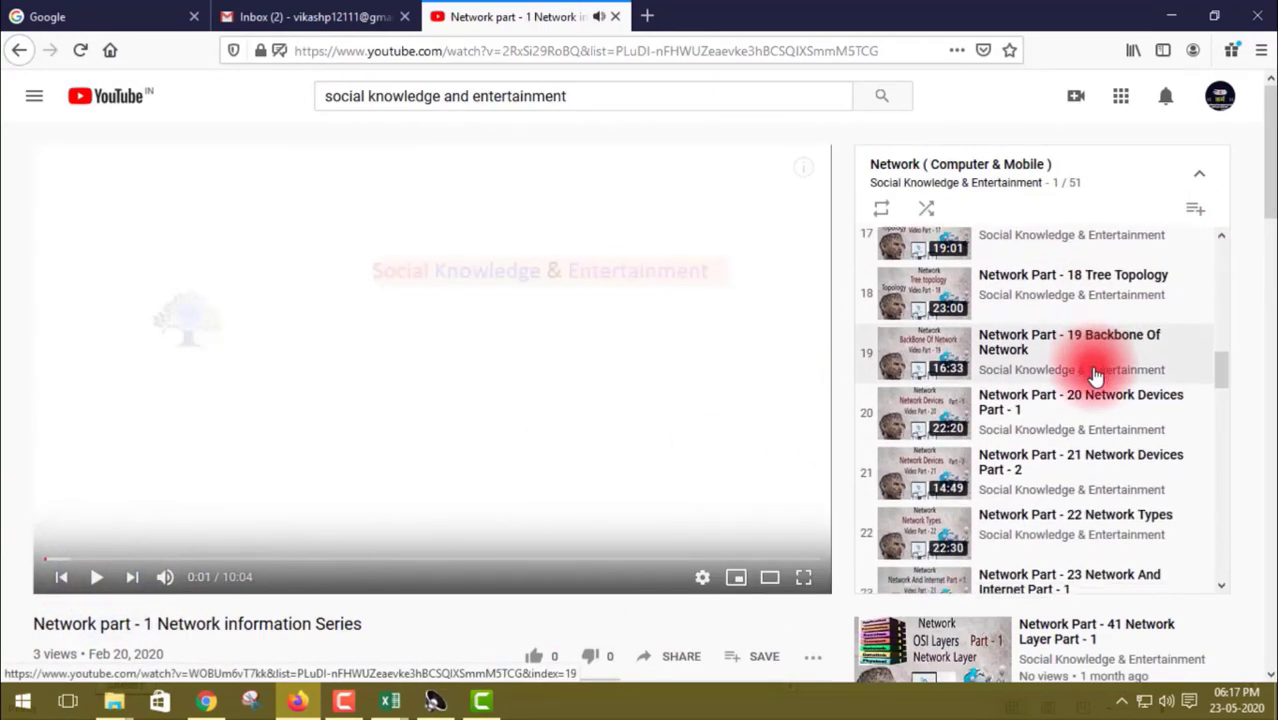
scroll(1096, 376, "up", 3)
scroll(1096, 376, "up", 20)
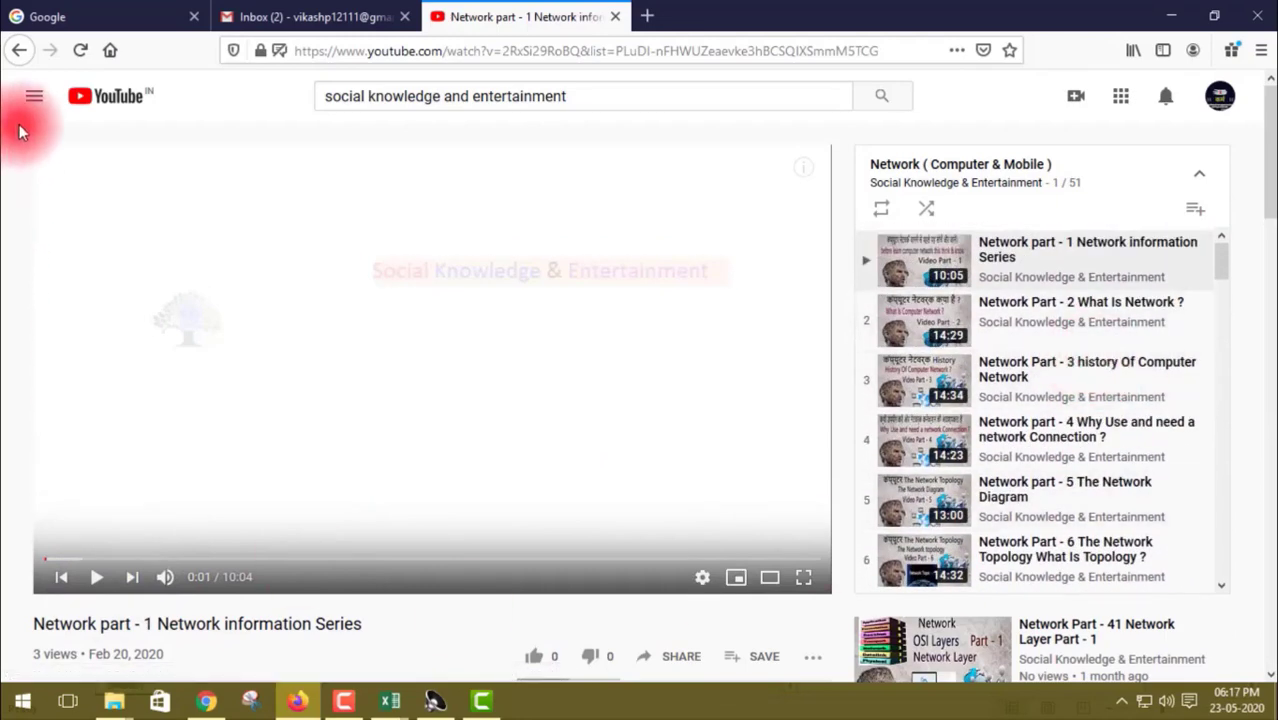
left_click(26, 52)
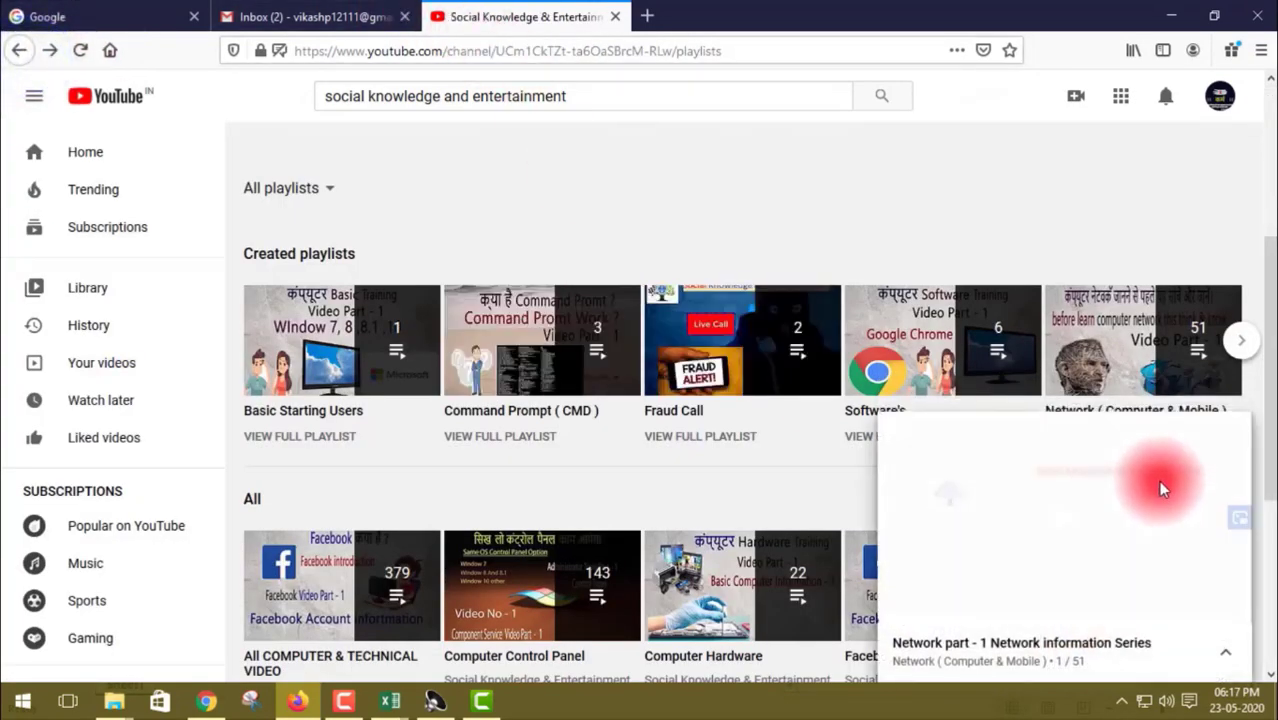
left_click(1238, 434)
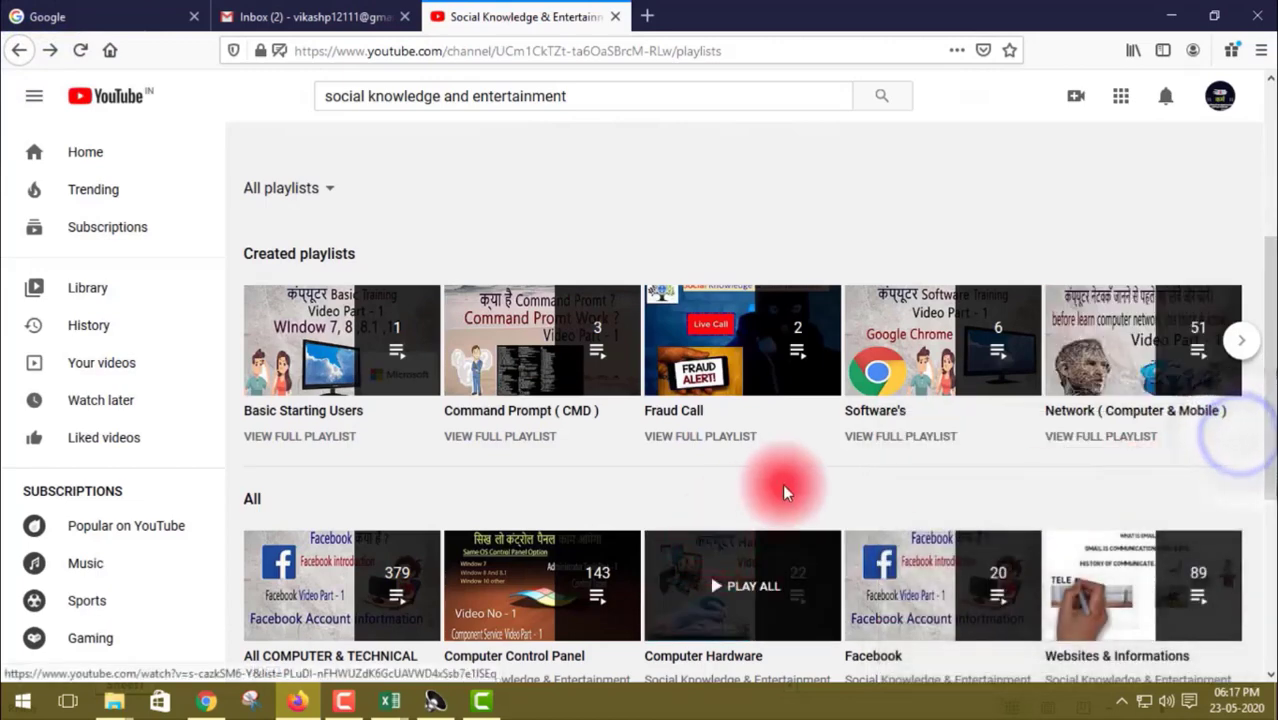
scroll(541, 503, "down", 1)
scroll(541, 503, "down", 3)
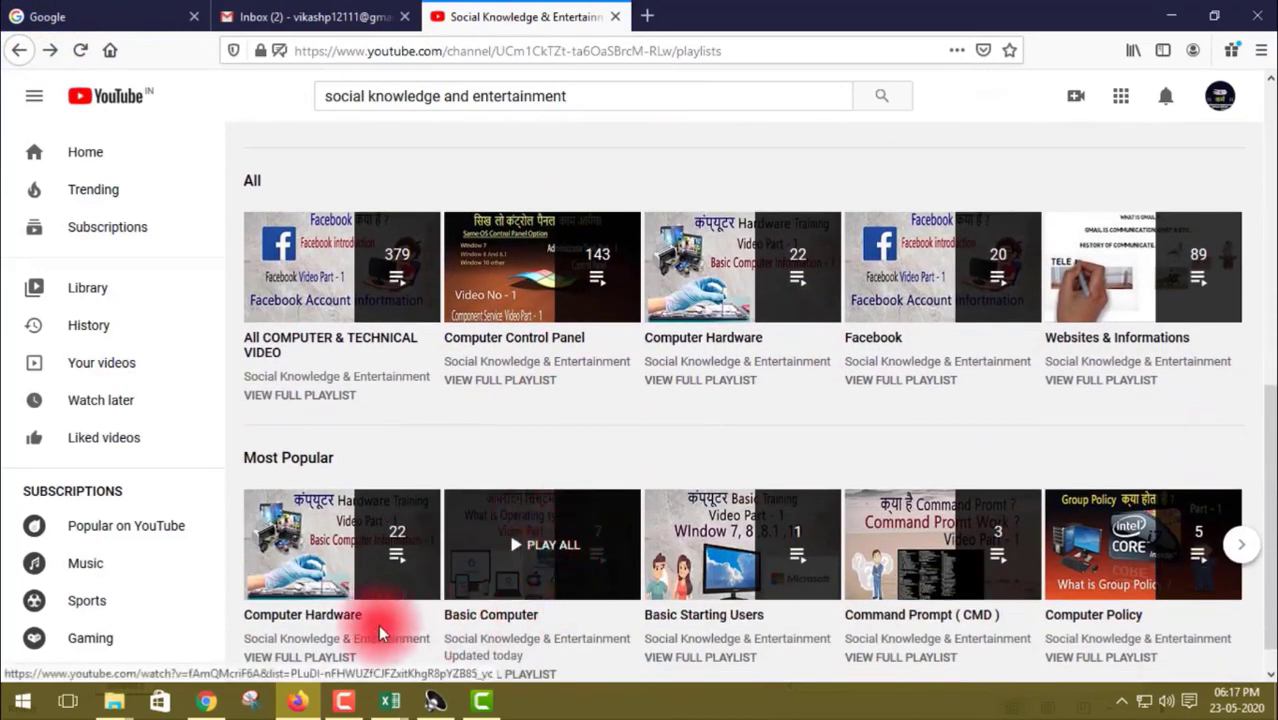
left_click(342, 557)
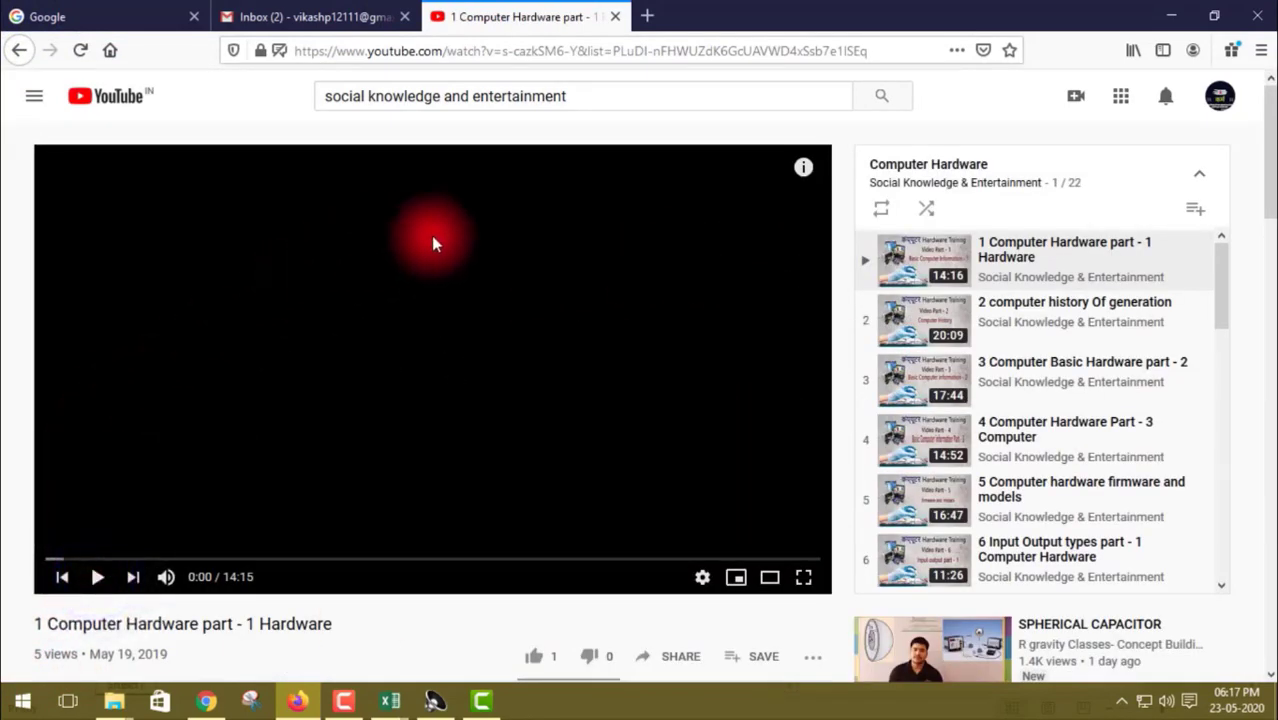
scroll(950, 371, "down", 8)
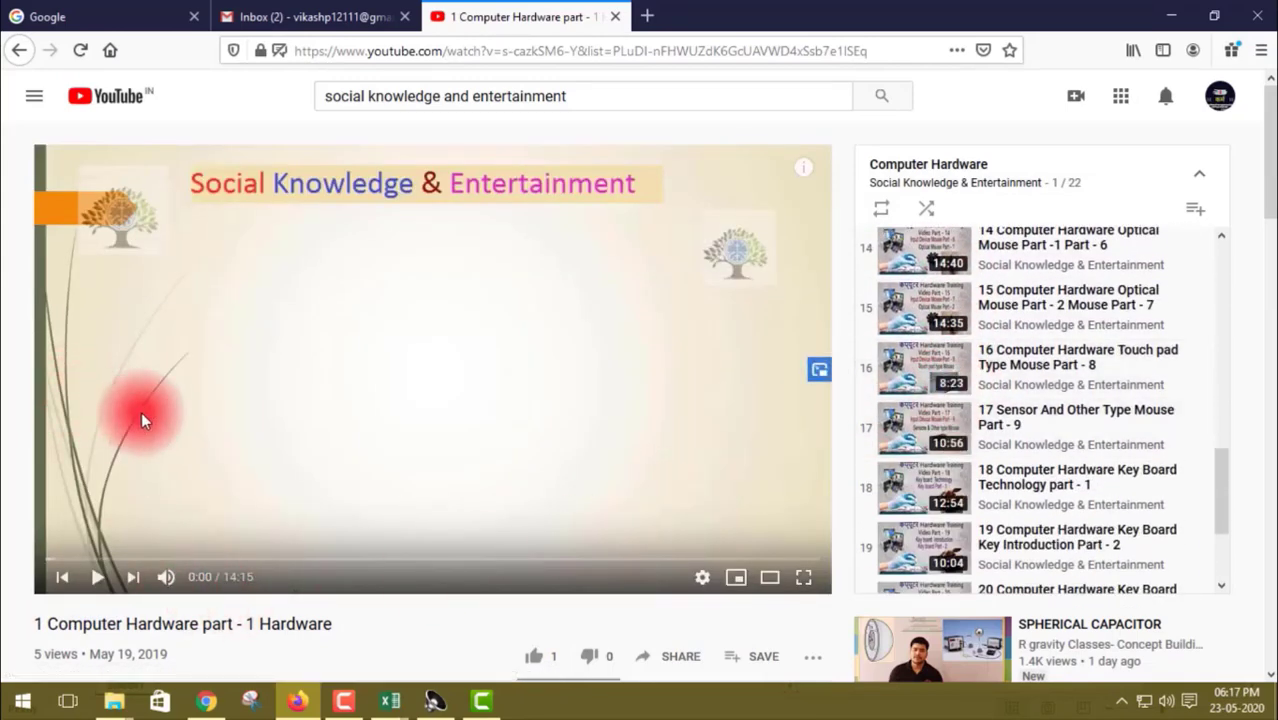
left_click(19, 55)
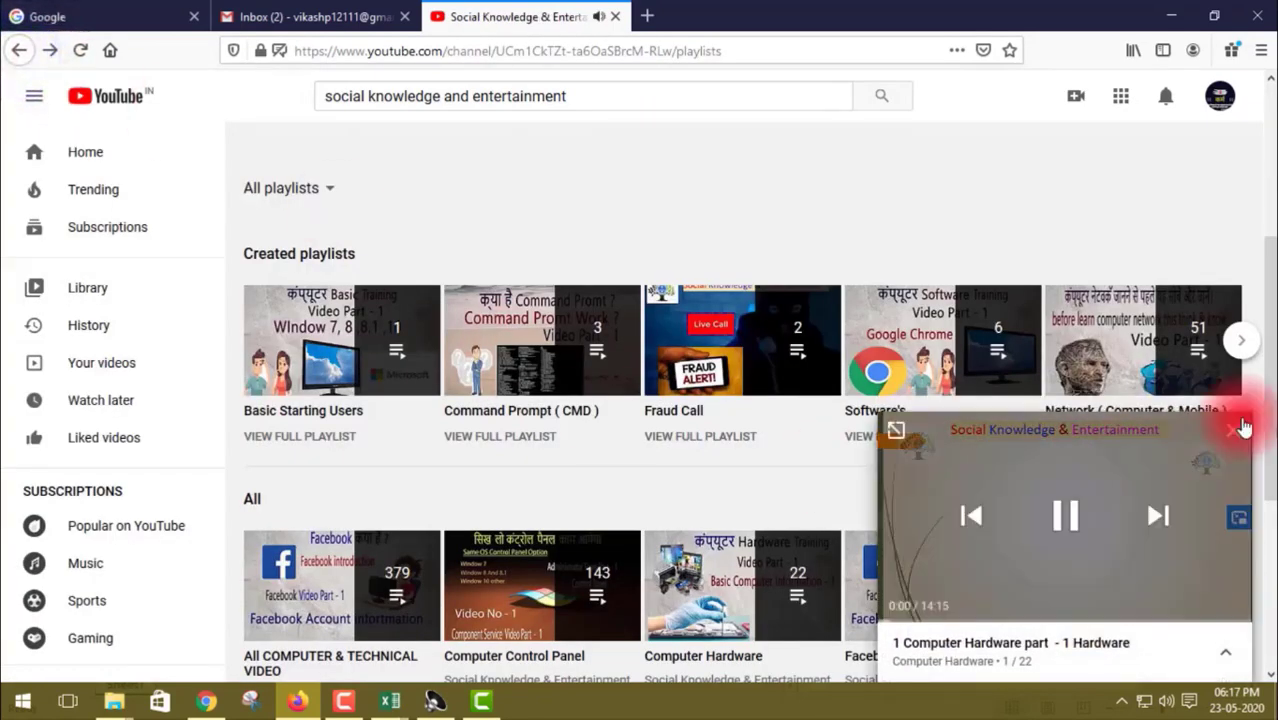
left_click(1228, 436)
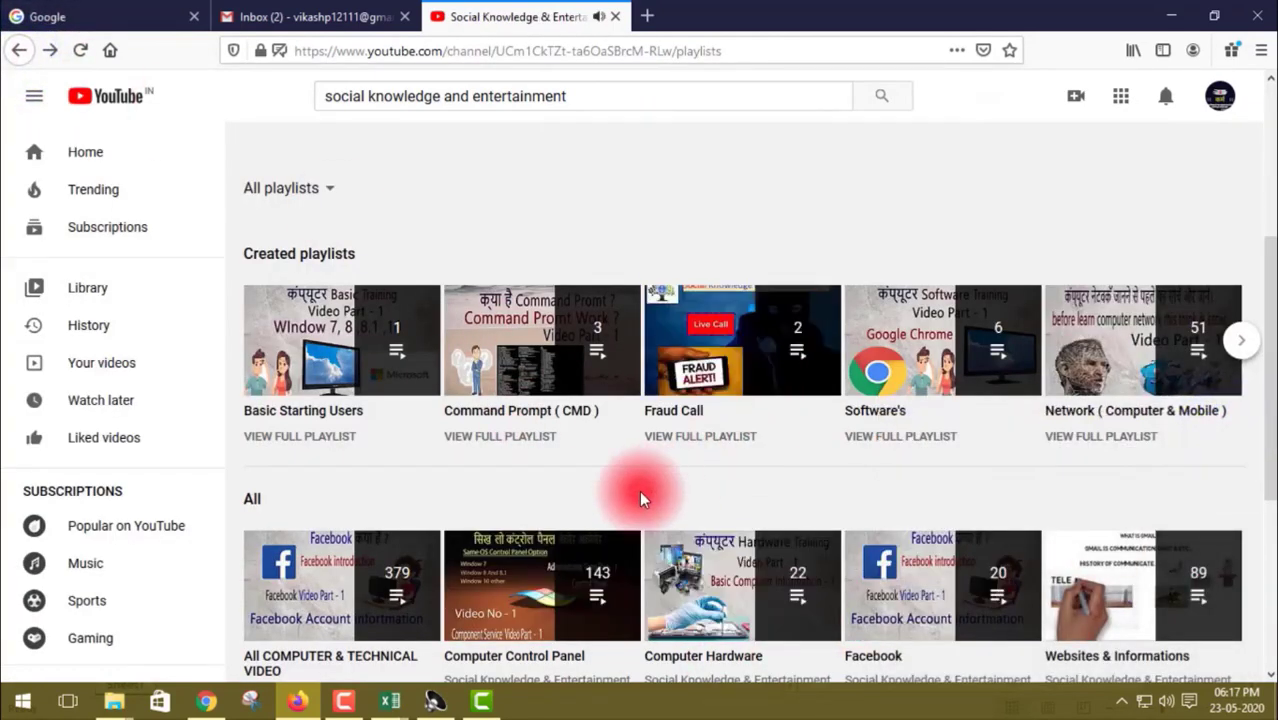